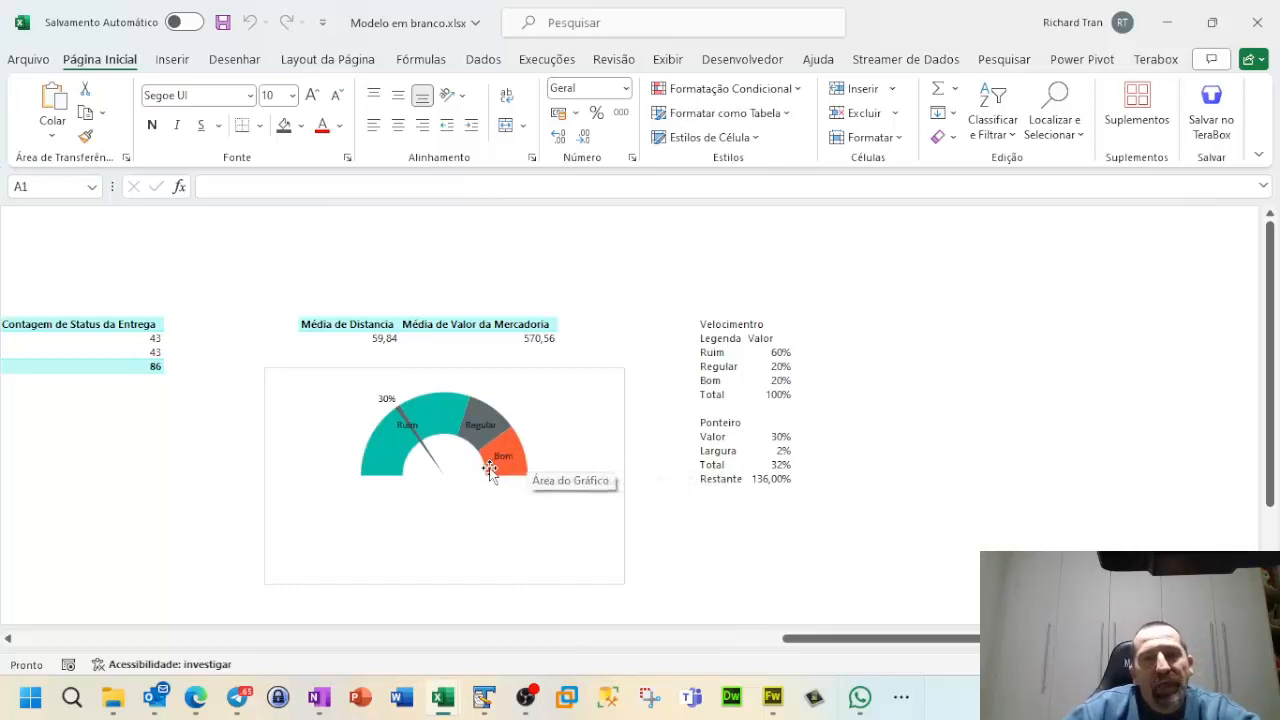
# Step: Set the Ponteiro table's Valor in cell AB17 to 45% to move the gauge needle
pyautogui.moveTo(490, 482)
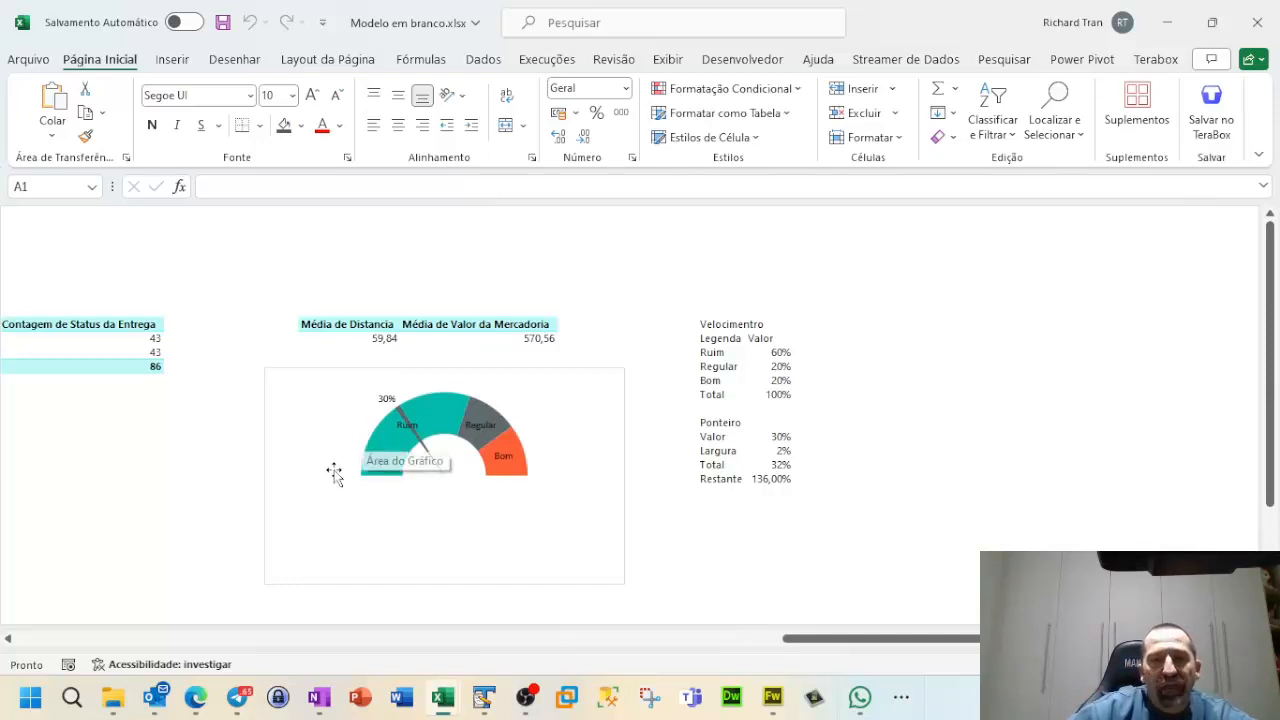
pyautogui.click(786, 440)
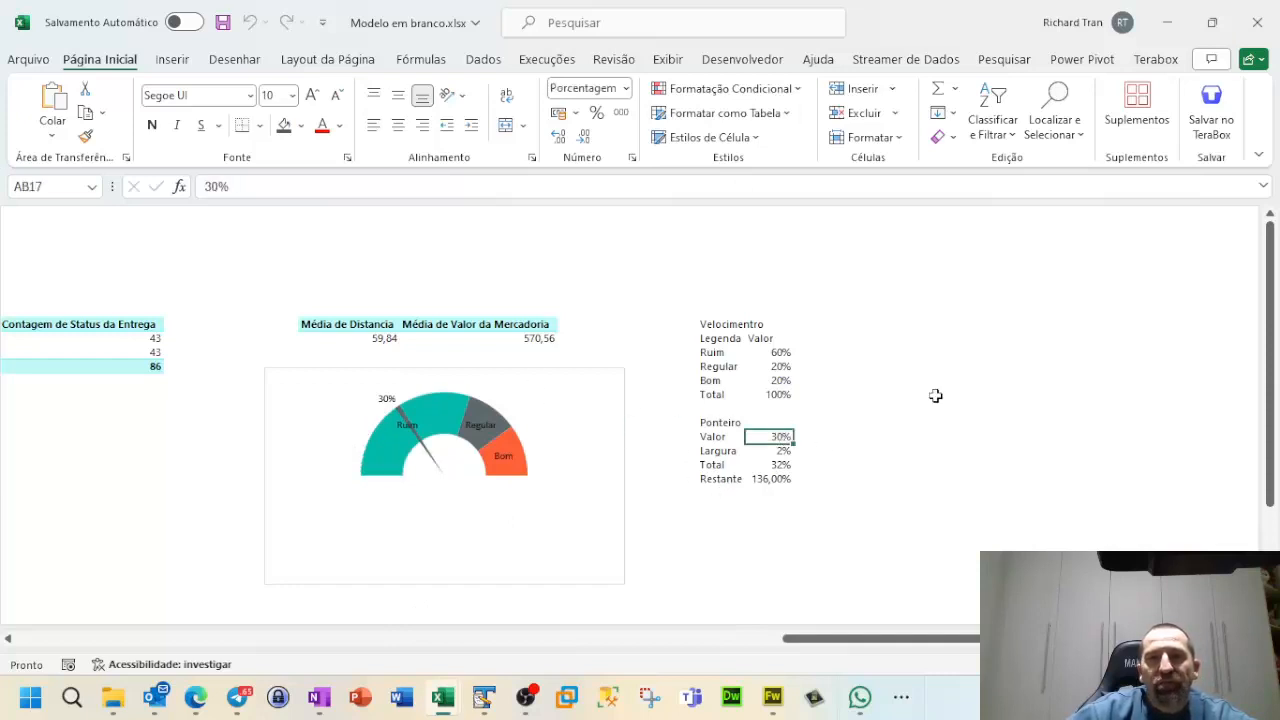
pyautogui.write('45')
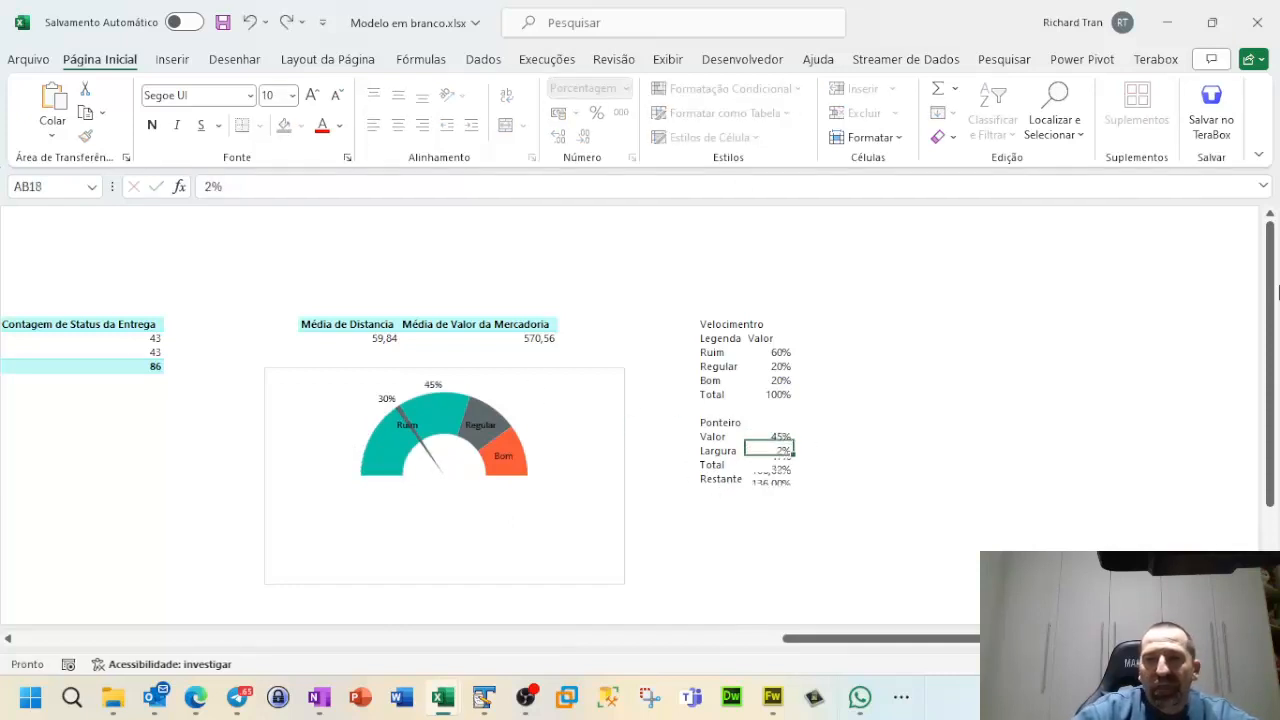
pyautogui.press('Return')
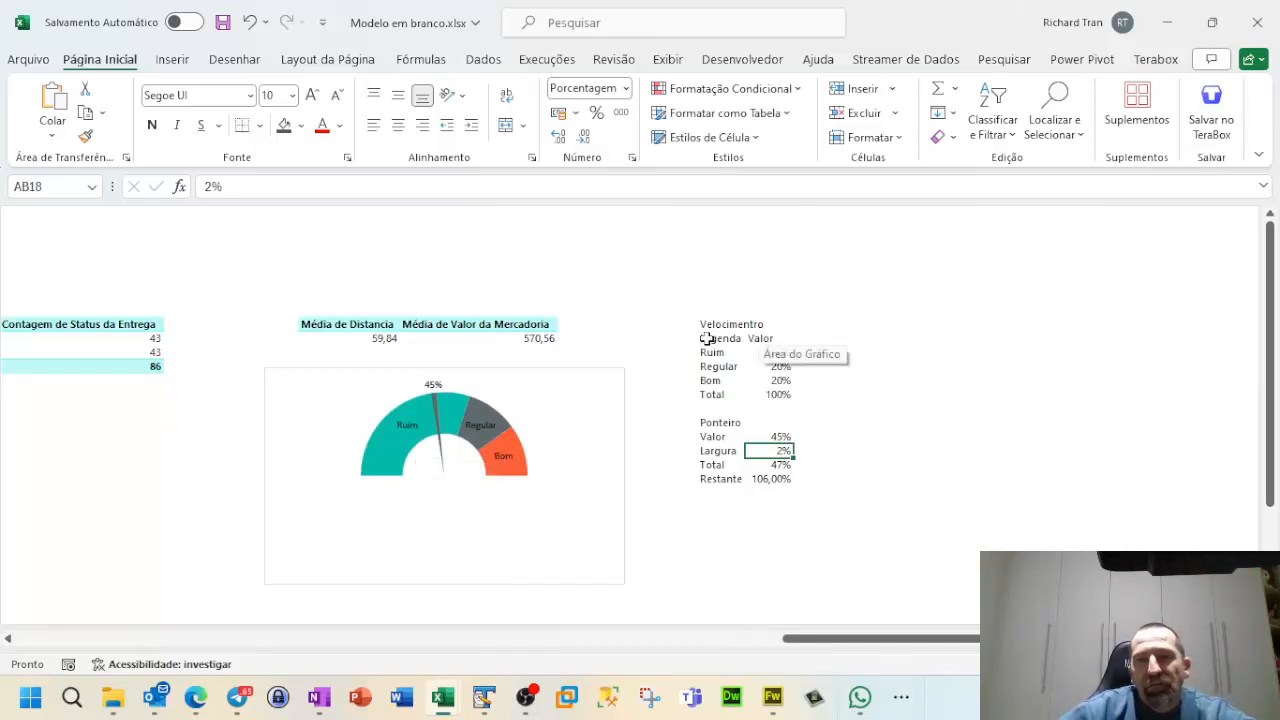
# Step: Examine the Velocimentro and Ponteiro source tables alongside the gauge chart, highlighting each range in turn
pyautogui.moveTo(707, 338); pyautogui.dragTo(805, 406)
pyautogui.click(900, 379)
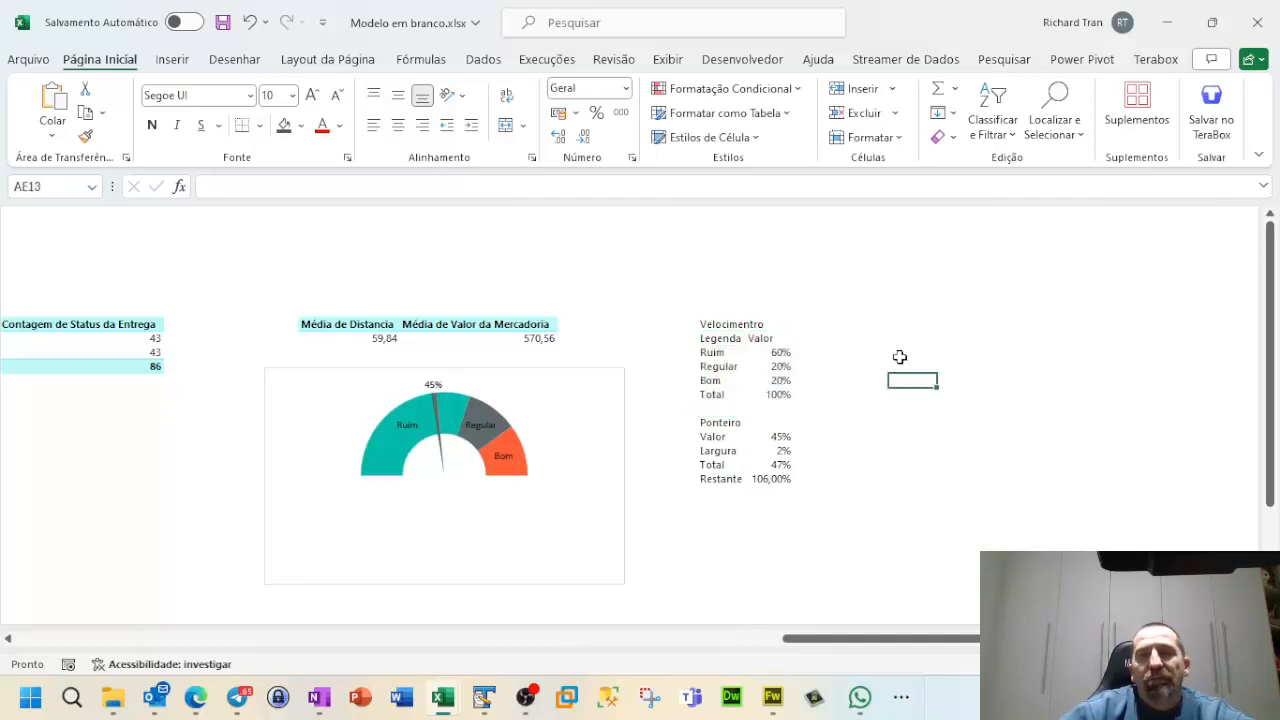
pyautogui.moveTo(709, 323); pyautogui.dragTo(792, 402)
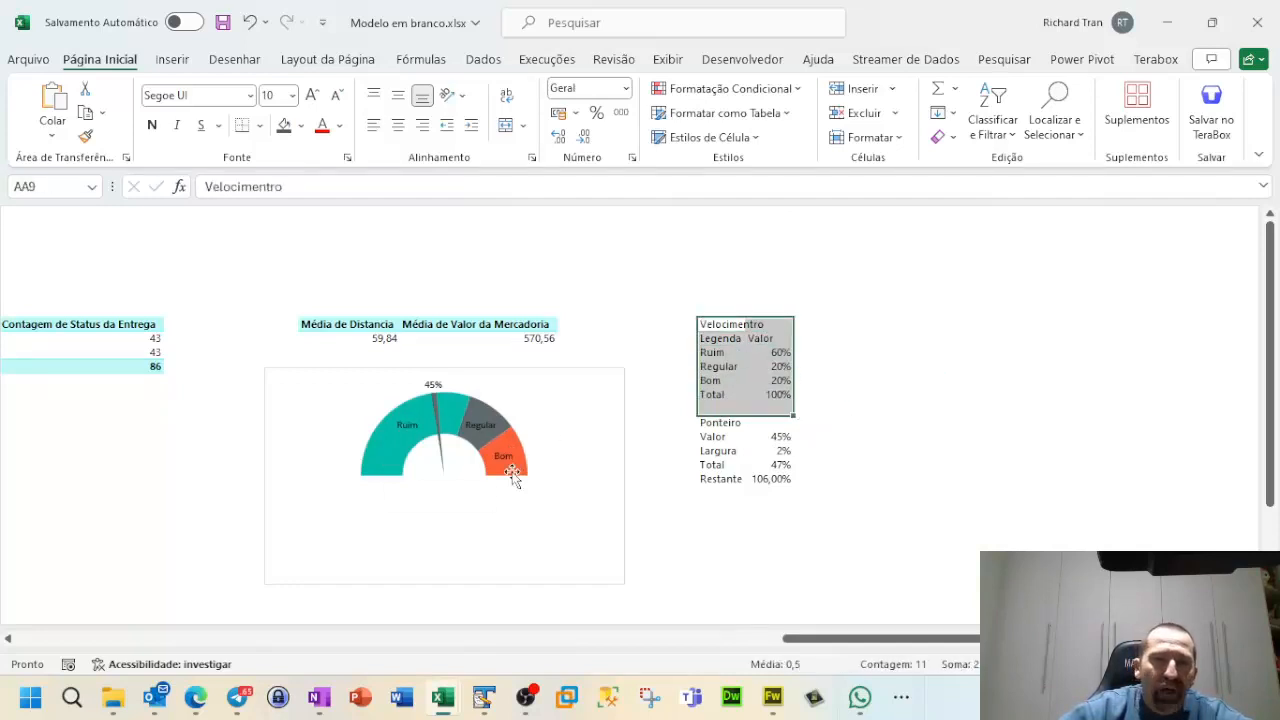
pyautogui.click(910, 423)
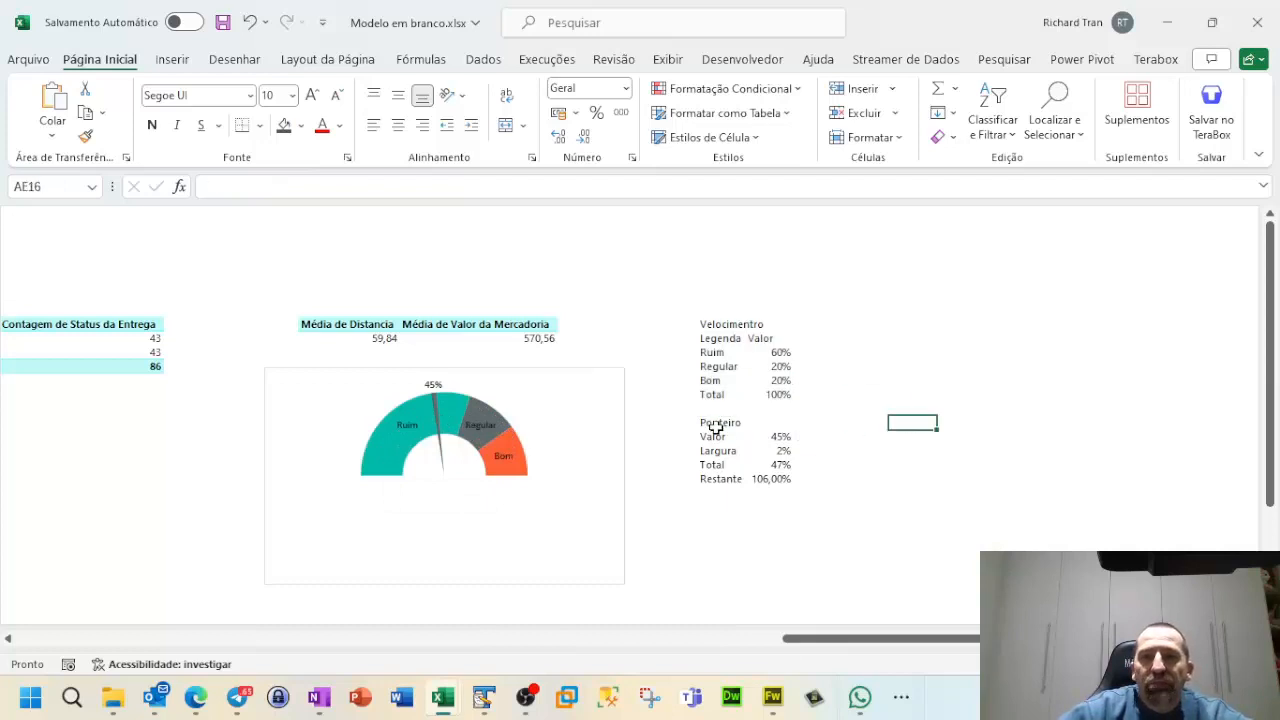
pyautogui.moveTo(712, 424); pyautogui.dragTo(790, 480)
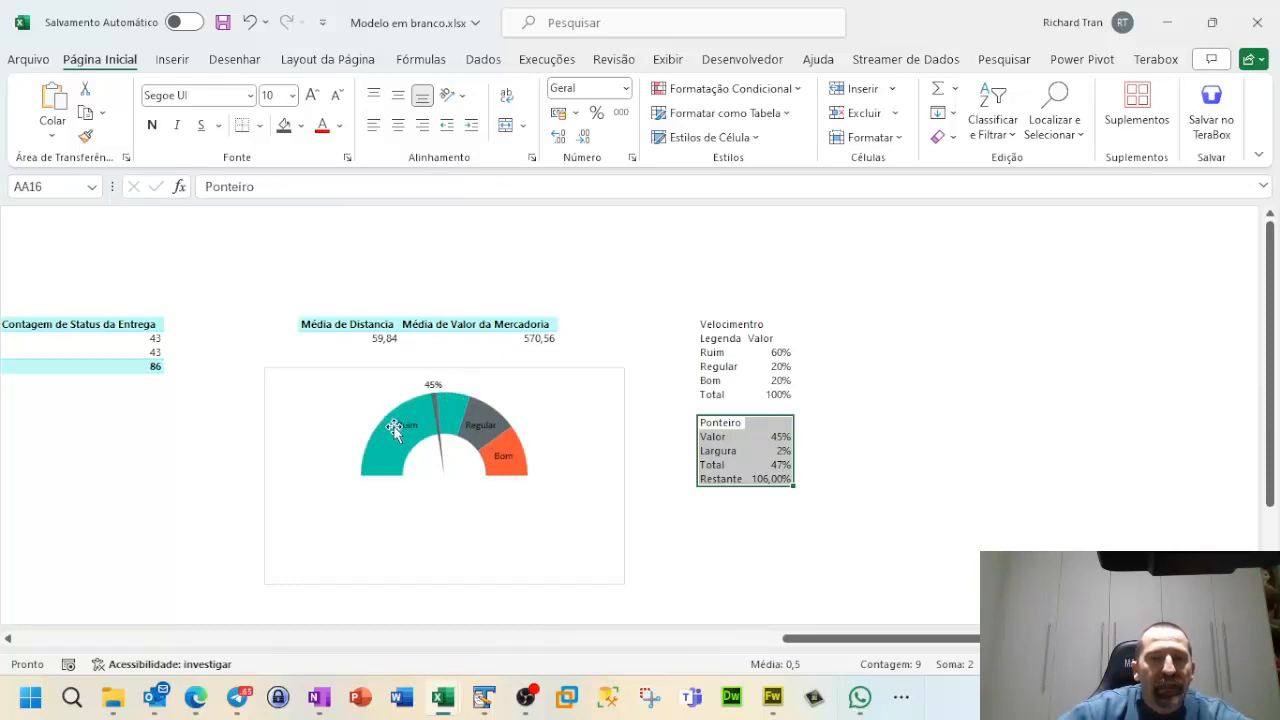
pyautogui.click(880, 406)
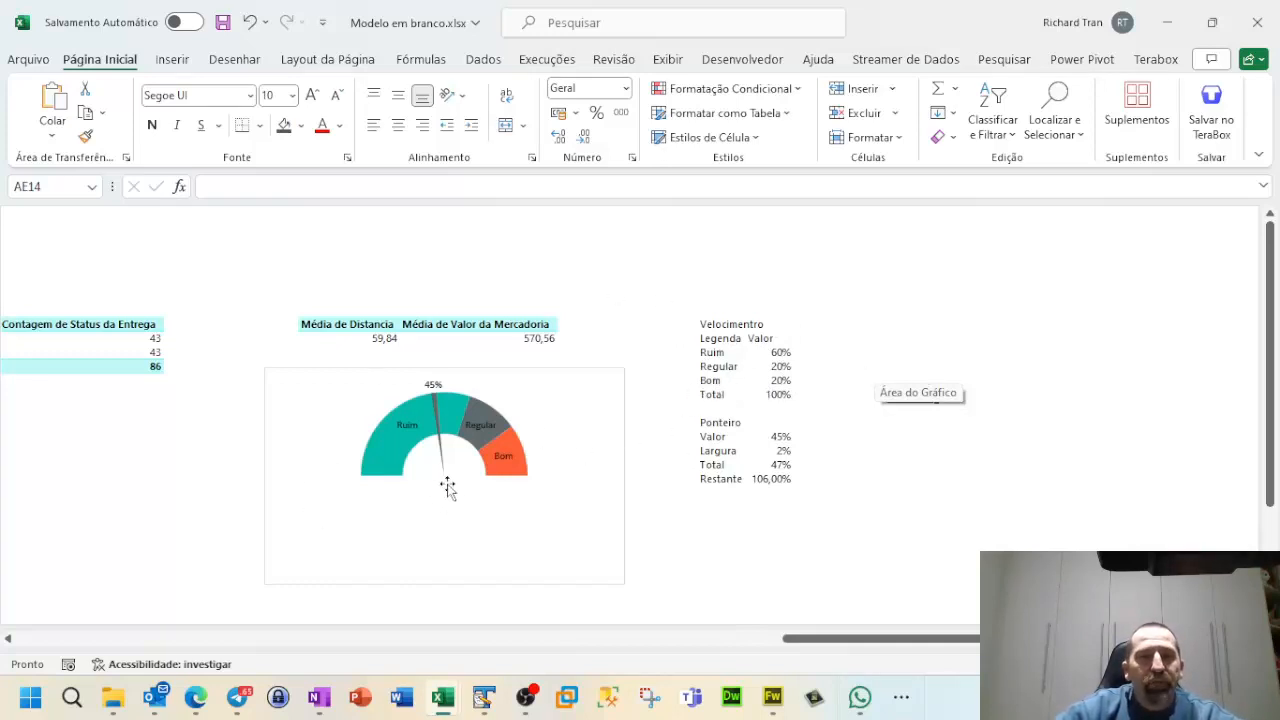
# Step: Move the gauge chart slightly to the left on the sheet, under the Média de Distancia table
pyautogui.moveTo(412, 458)
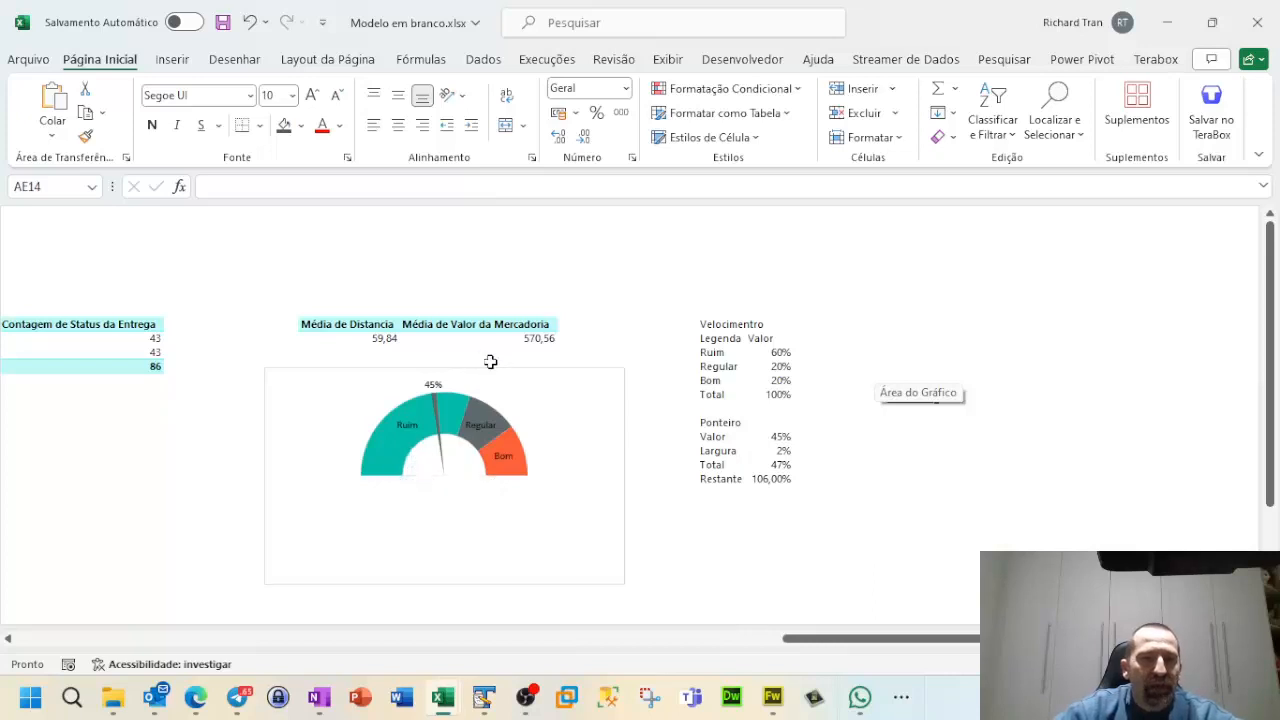
pyautogui.click(570, 370)
pyautogui.moveTo(570, 370); pyautogui.dragTo(534, 371)
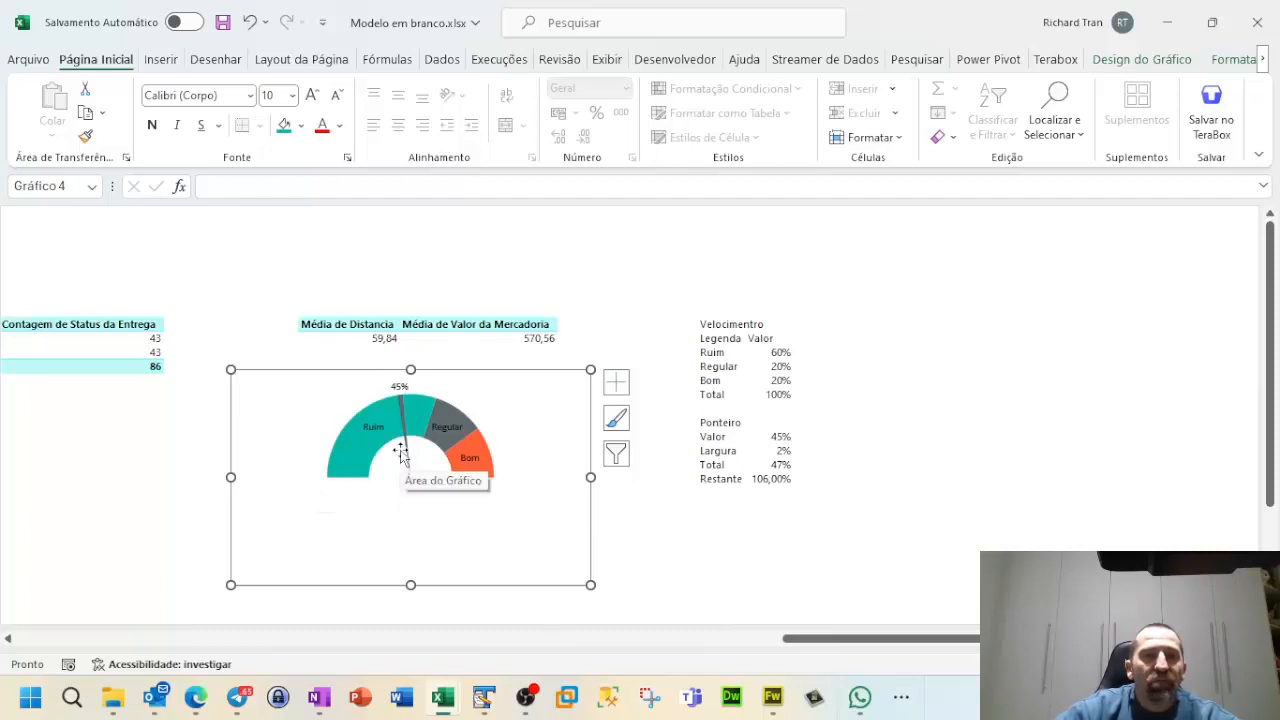
pyautogui.moveTo(401, 460)
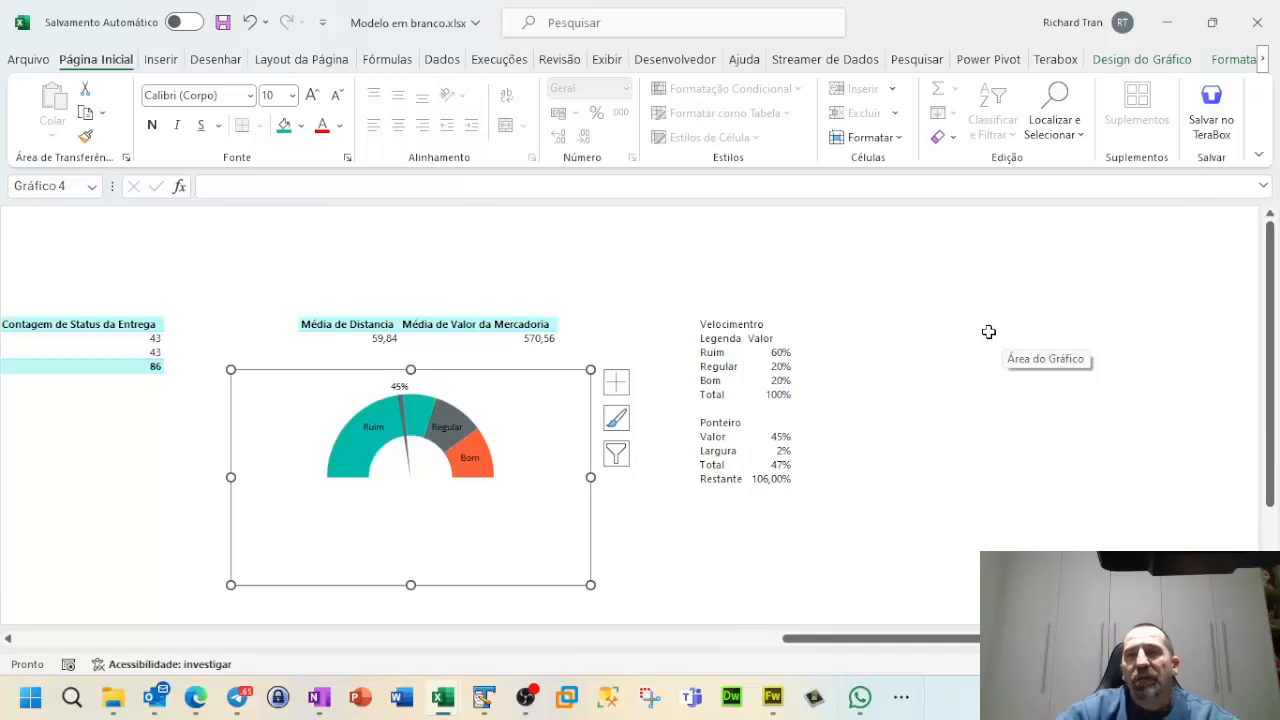
# Step: Start a new table with the title Velocimento in AG10 and the heading Legenda in AG11
pyautogui.click(993, 337)
pyautogui.write('V')
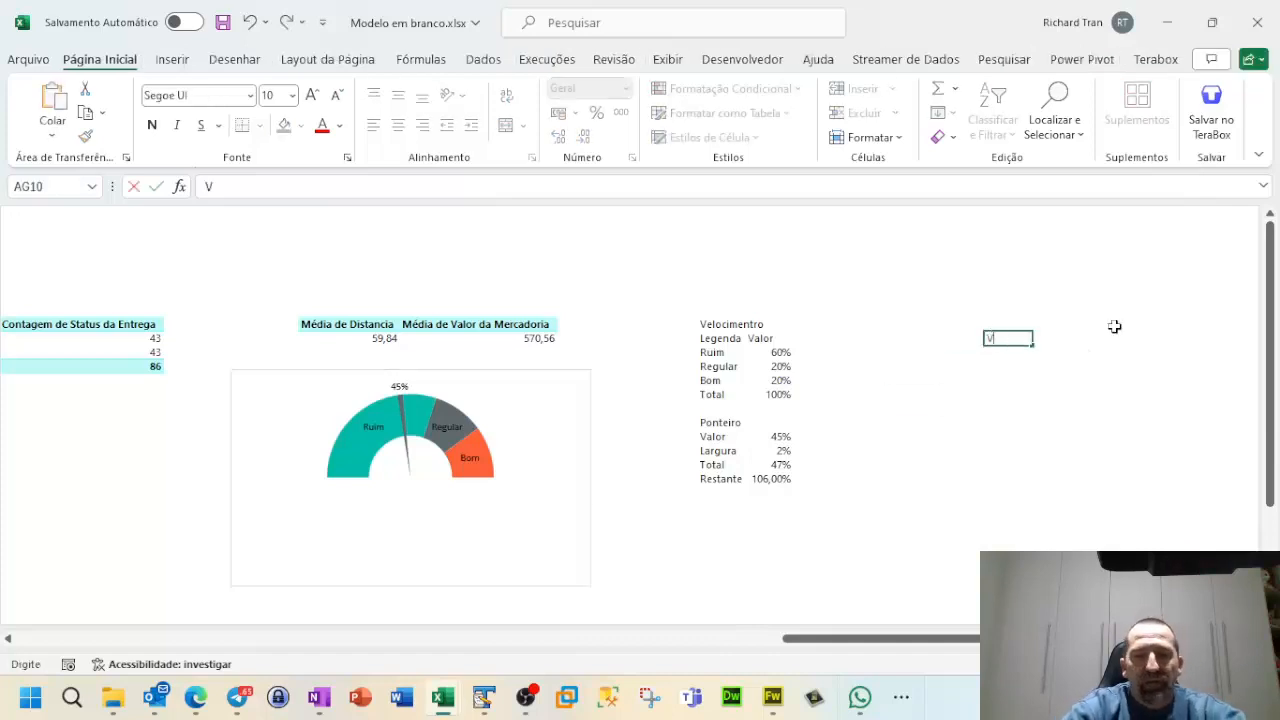
pyautogui.write('elocimento')
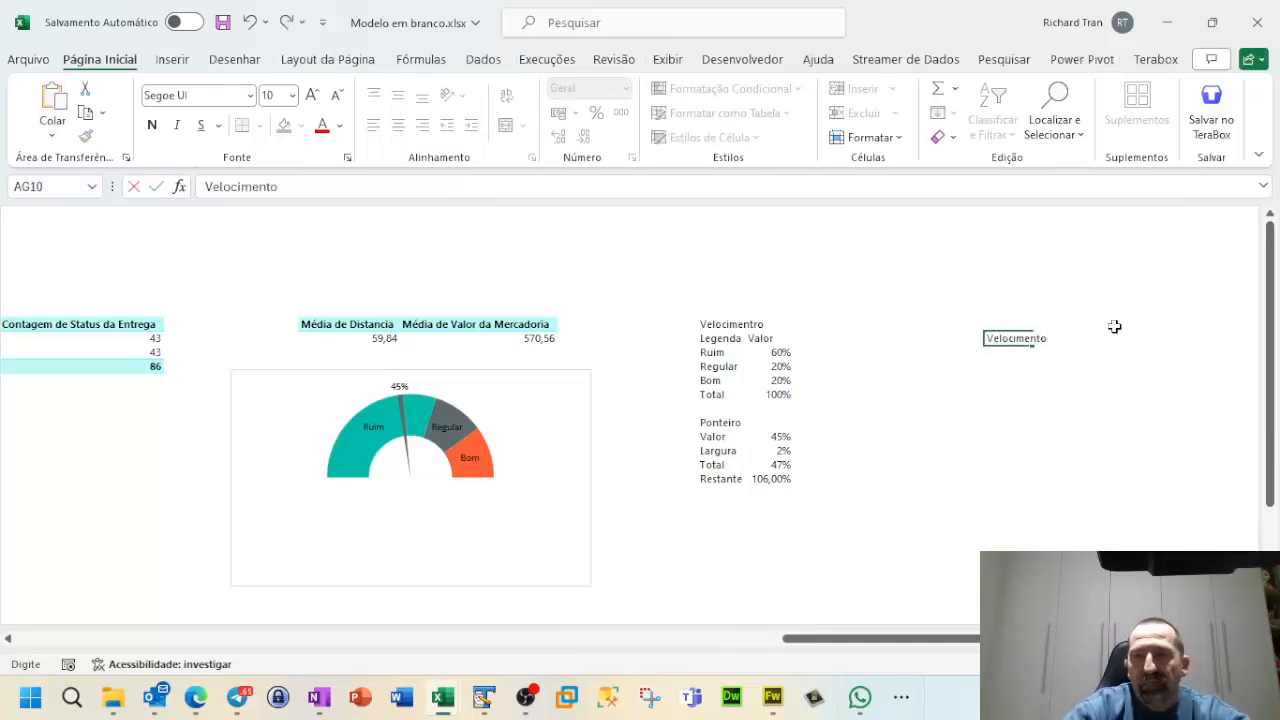
pyautogui.press('Return')
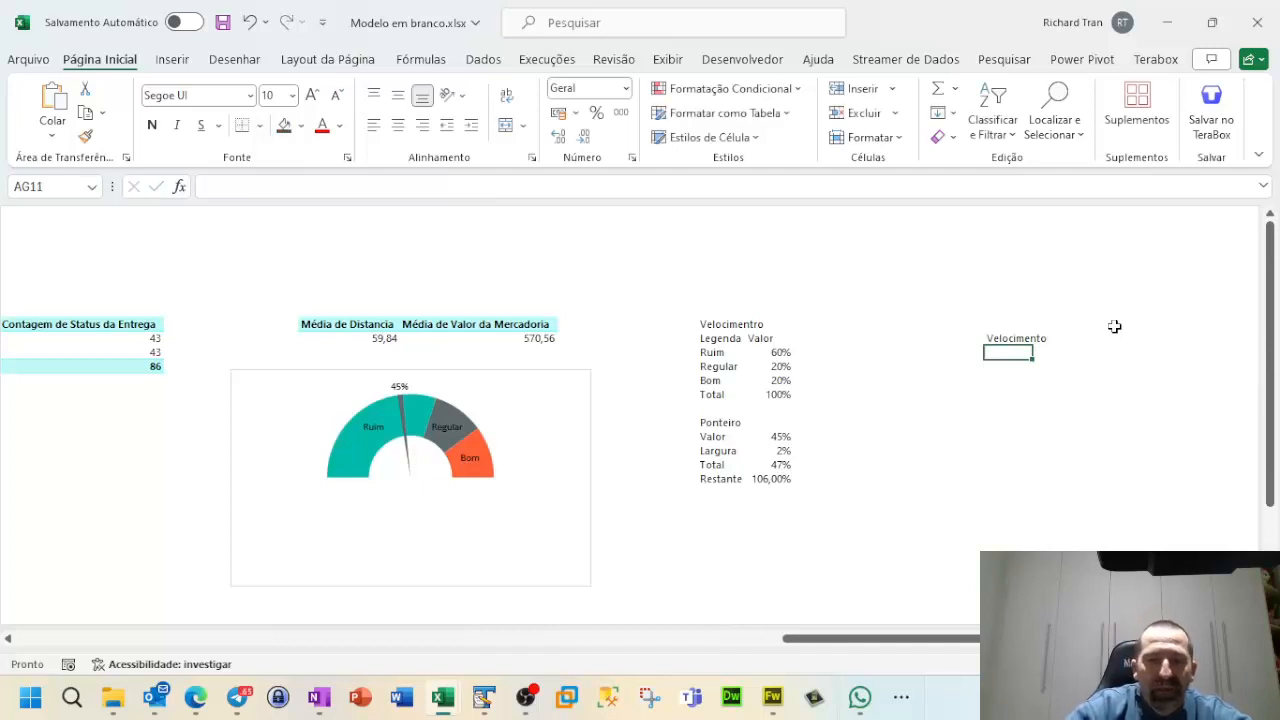
pyautogui.write('Lega')
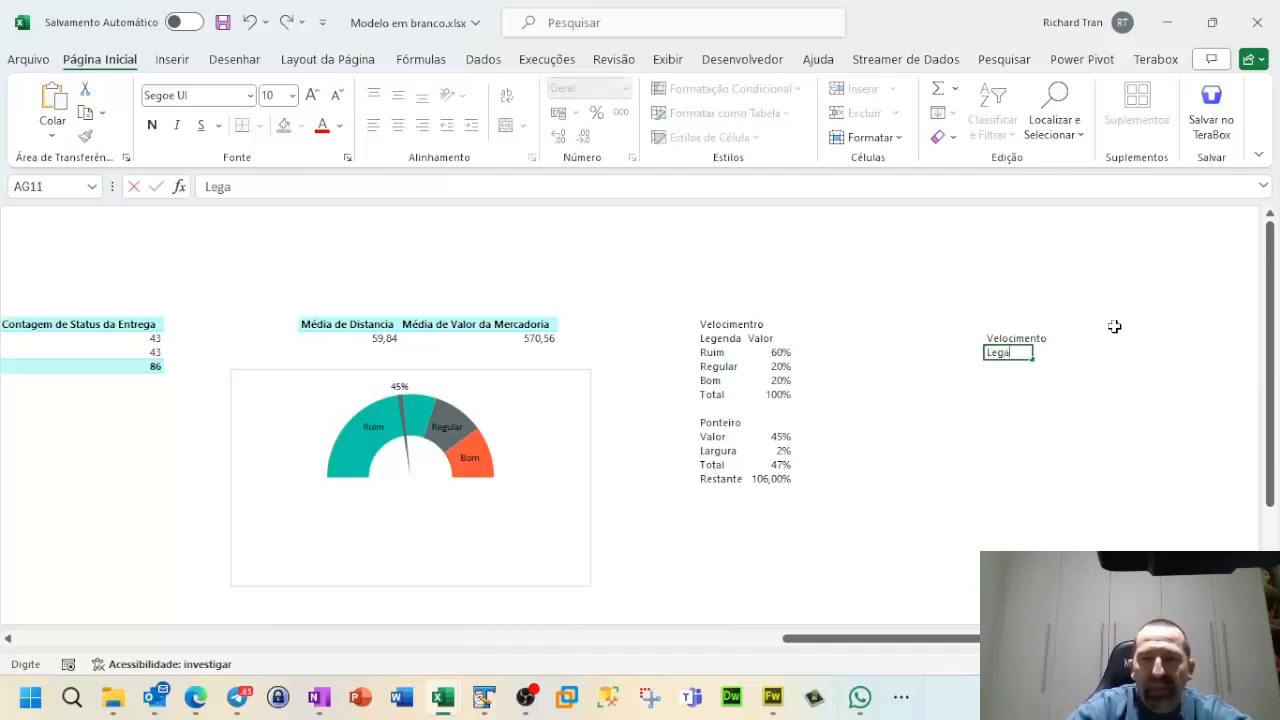
pyautogui.press('BackSpace')
pyautogui.write('enda')
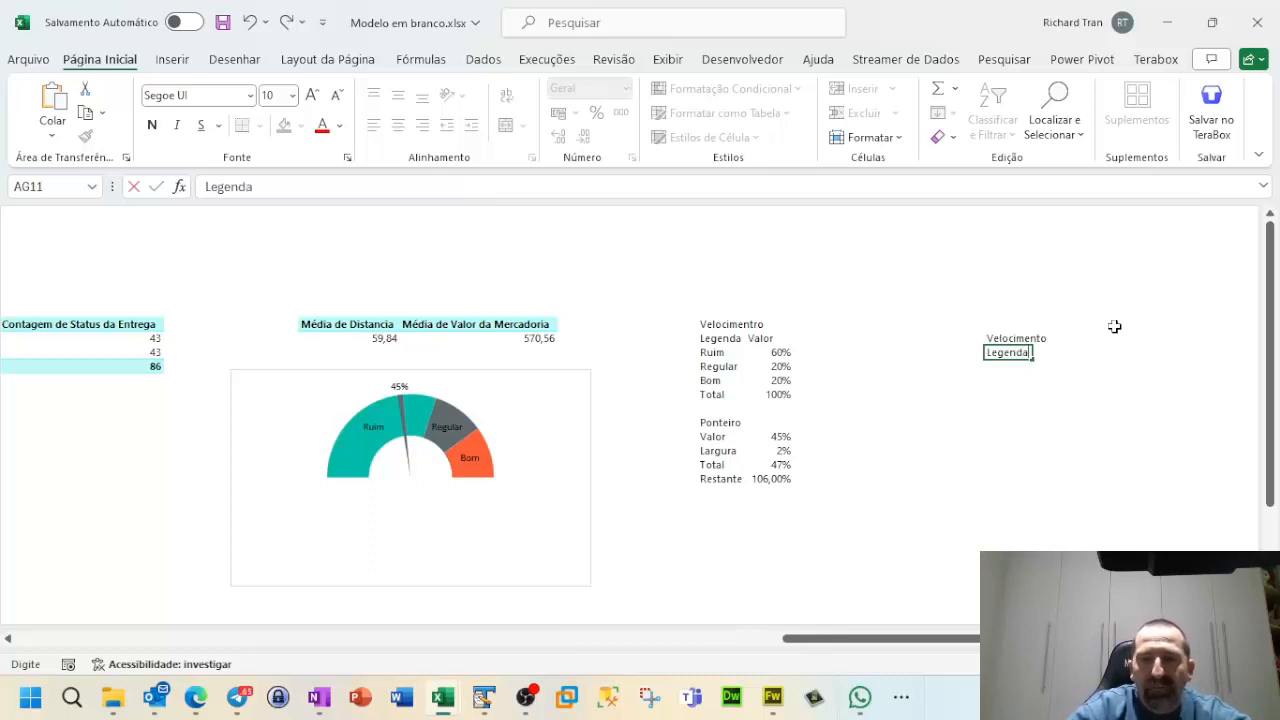
pyautogui.press('Return')
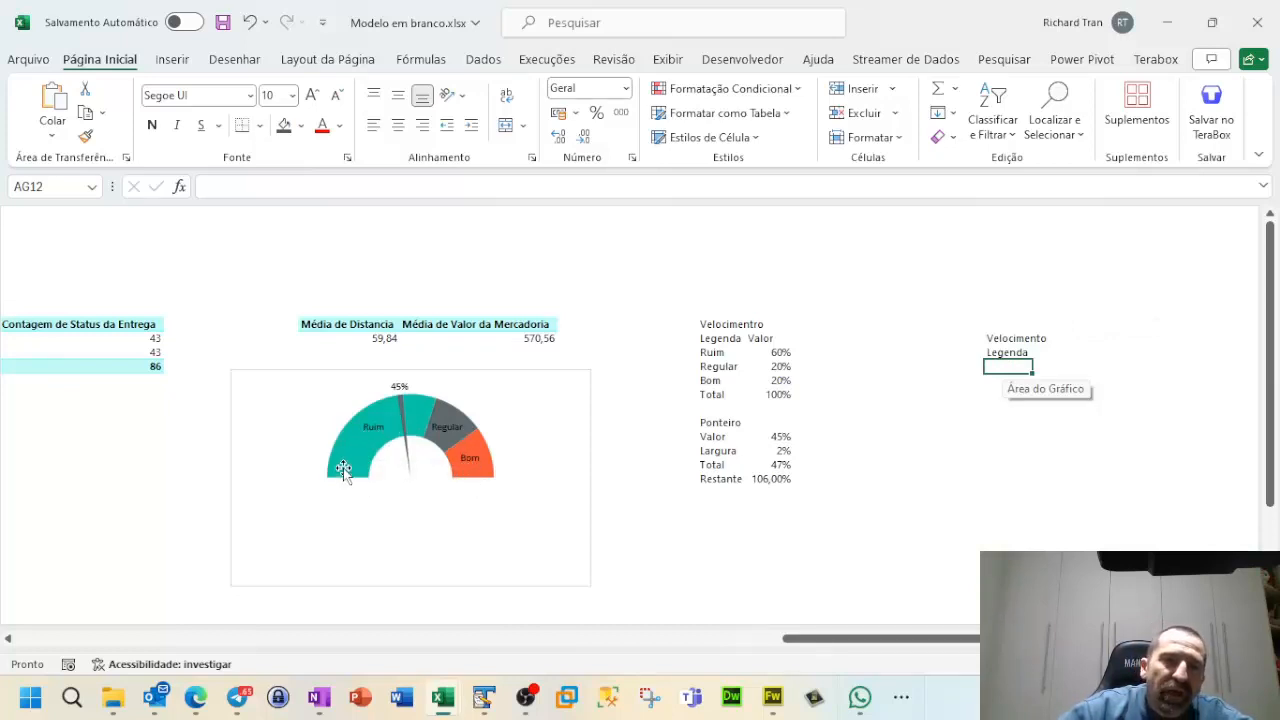
# Step: Enter the category labels Pessimo, Ruim and Regular in AG12 to AG14 under Legenda
pyautogui.moveTo(350, 468)
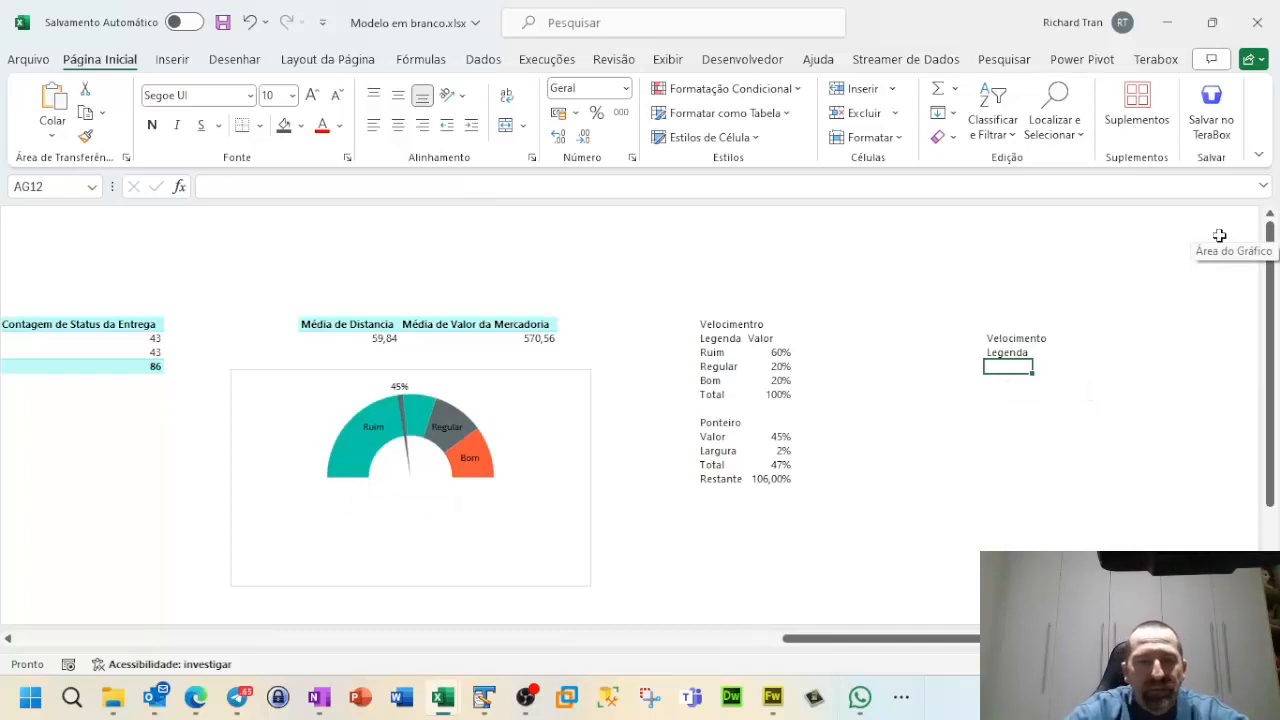
pyautogui.write('Pe')
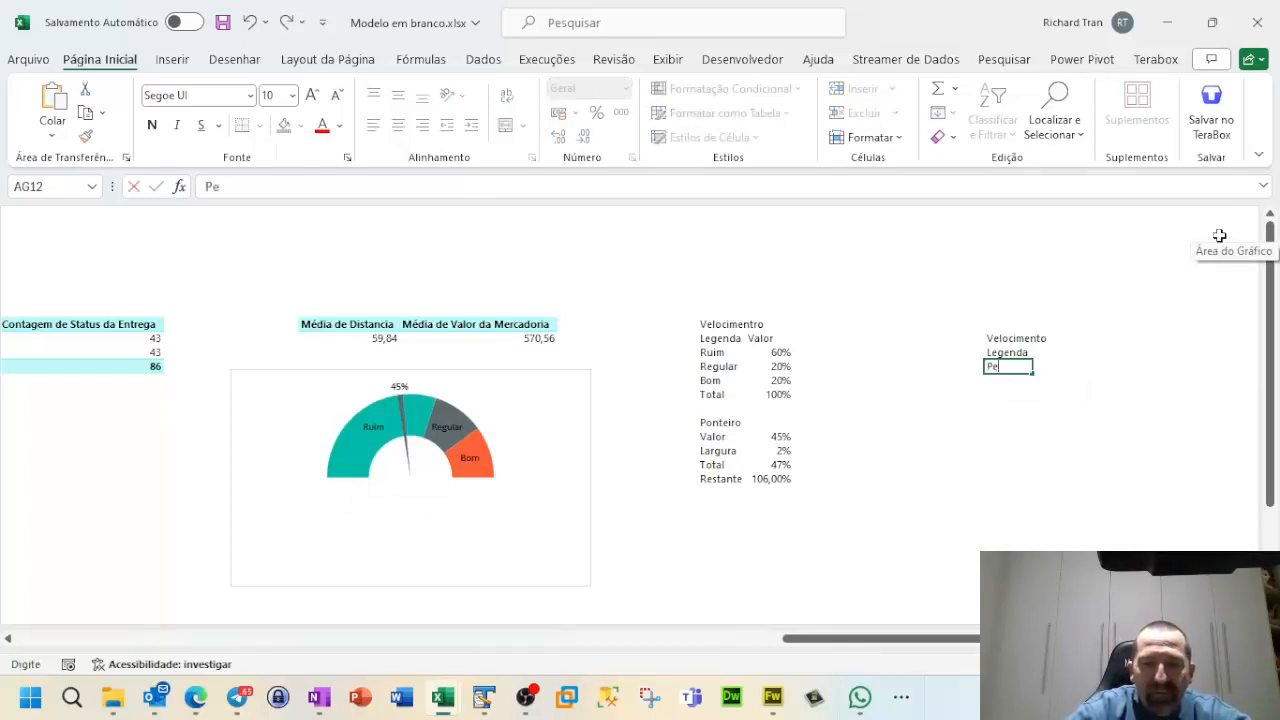
pyautogui.write('ssimo')
pyautogui.press('Return')
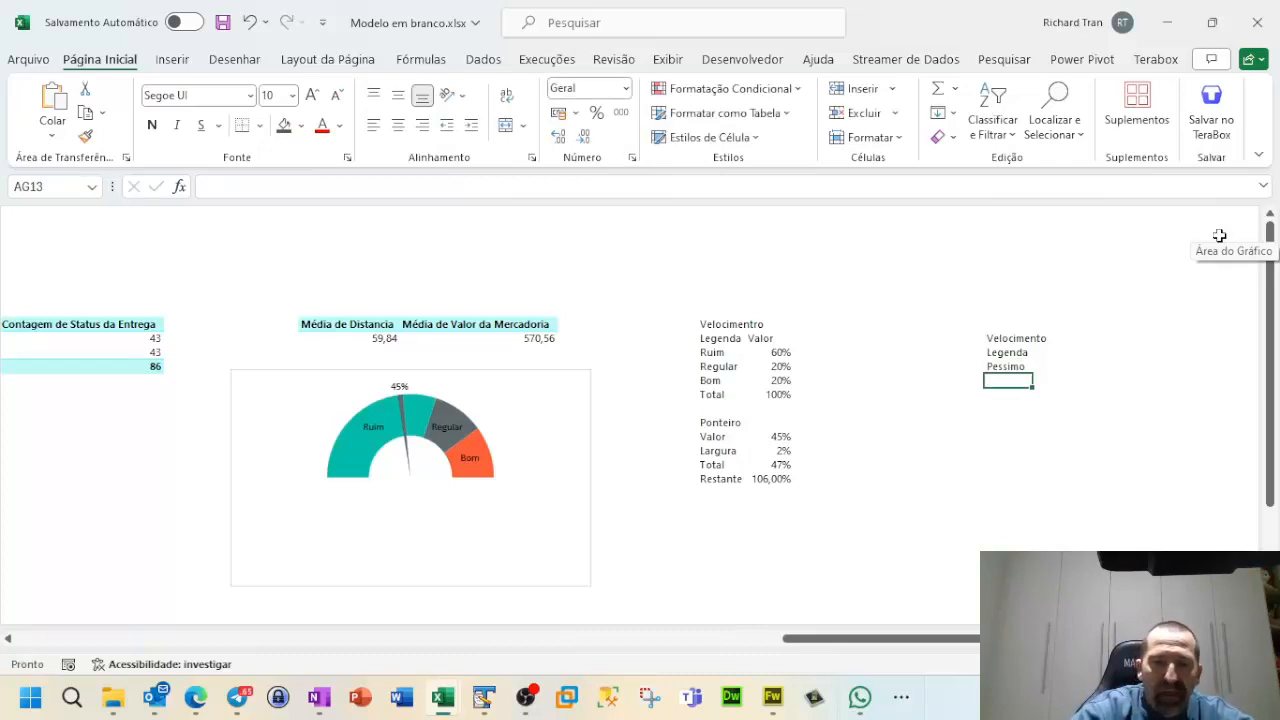
pyautogui.write('Ruim')
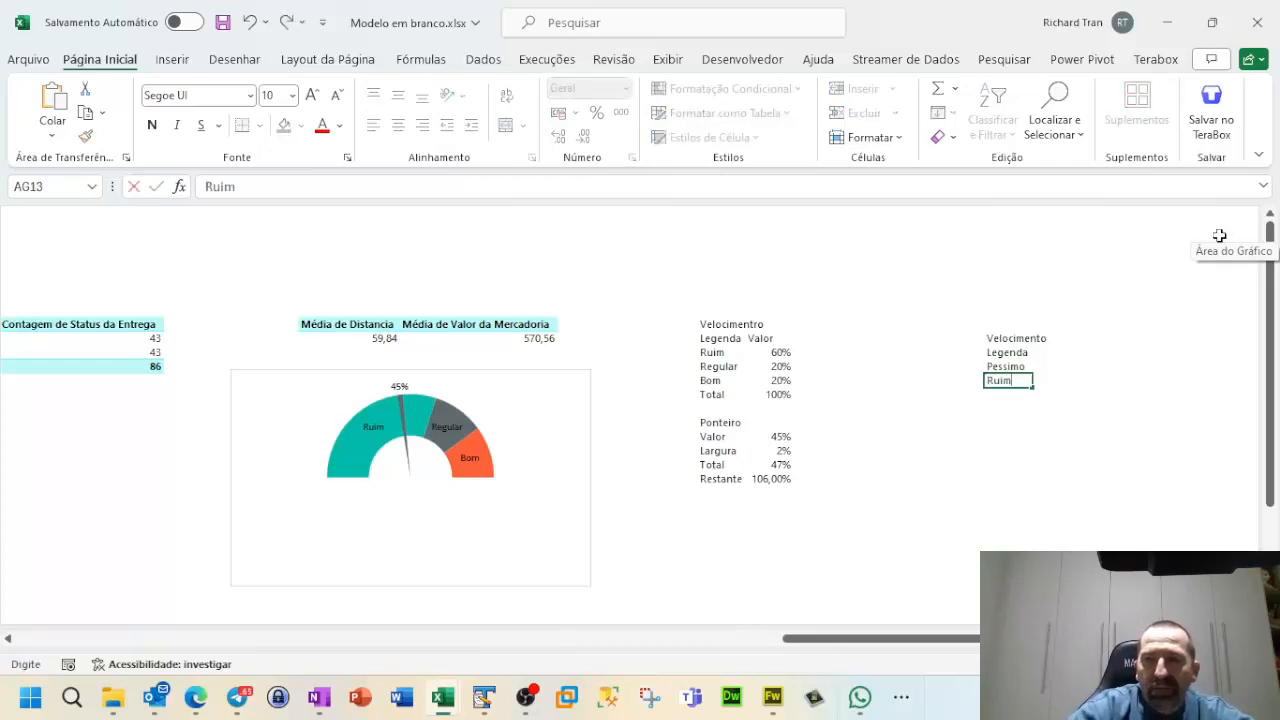
pyautogui.press('Return')
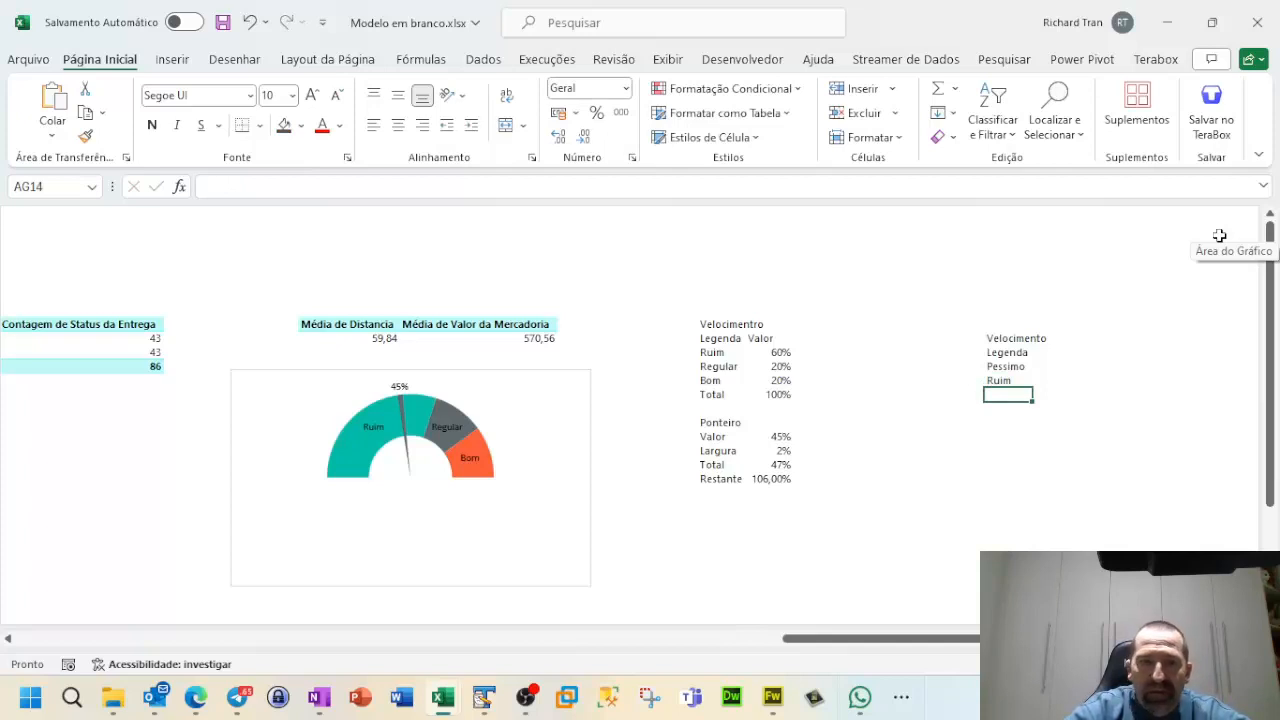
pyautogui.write('gular')
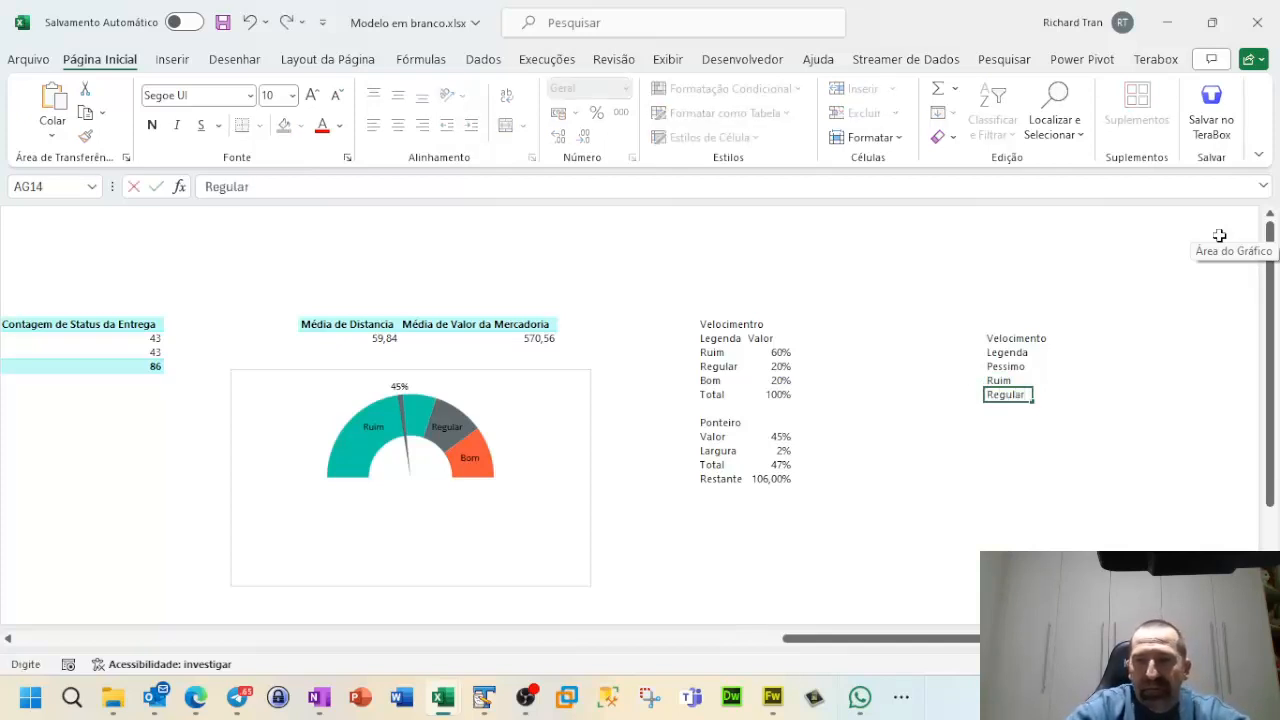
pyautogui.press('Return')
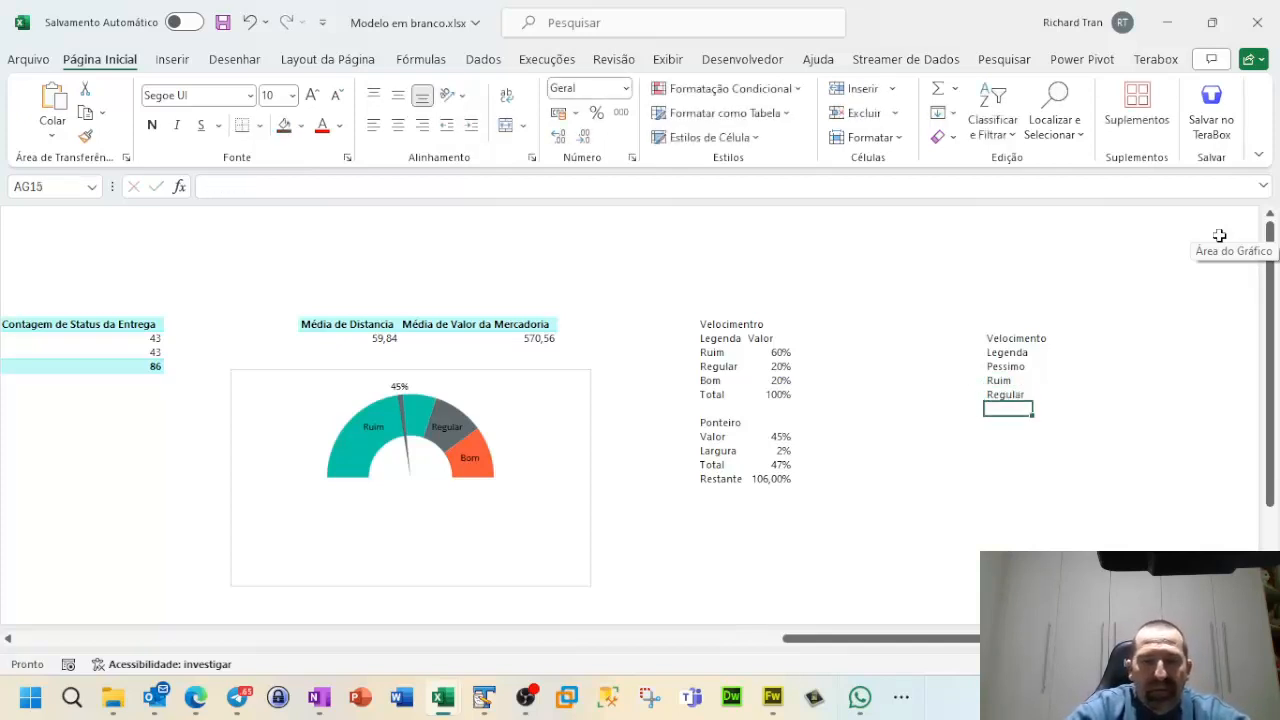
# Step: Enter Neutro as the fourth label in AG15 and replace it with Bom Otimo
pyautogui.write('Neutro')
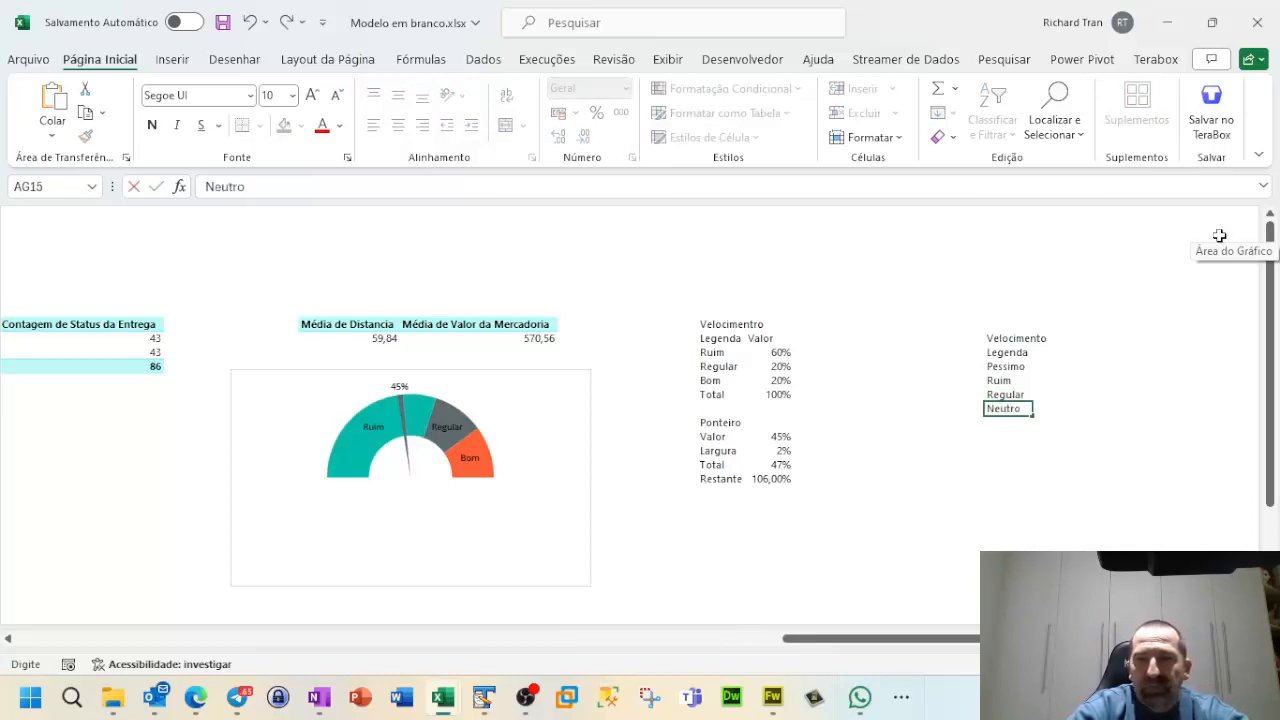
pyautogui.press('Return')
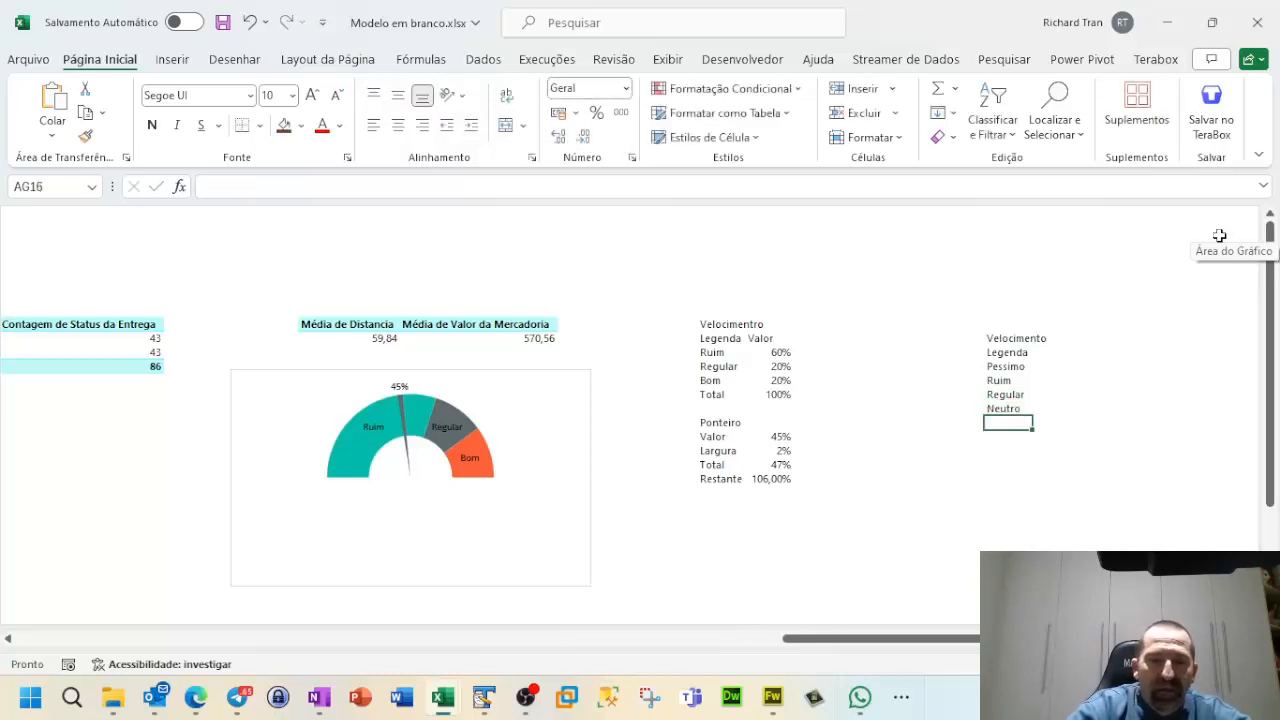
pyautogui.press('Up')
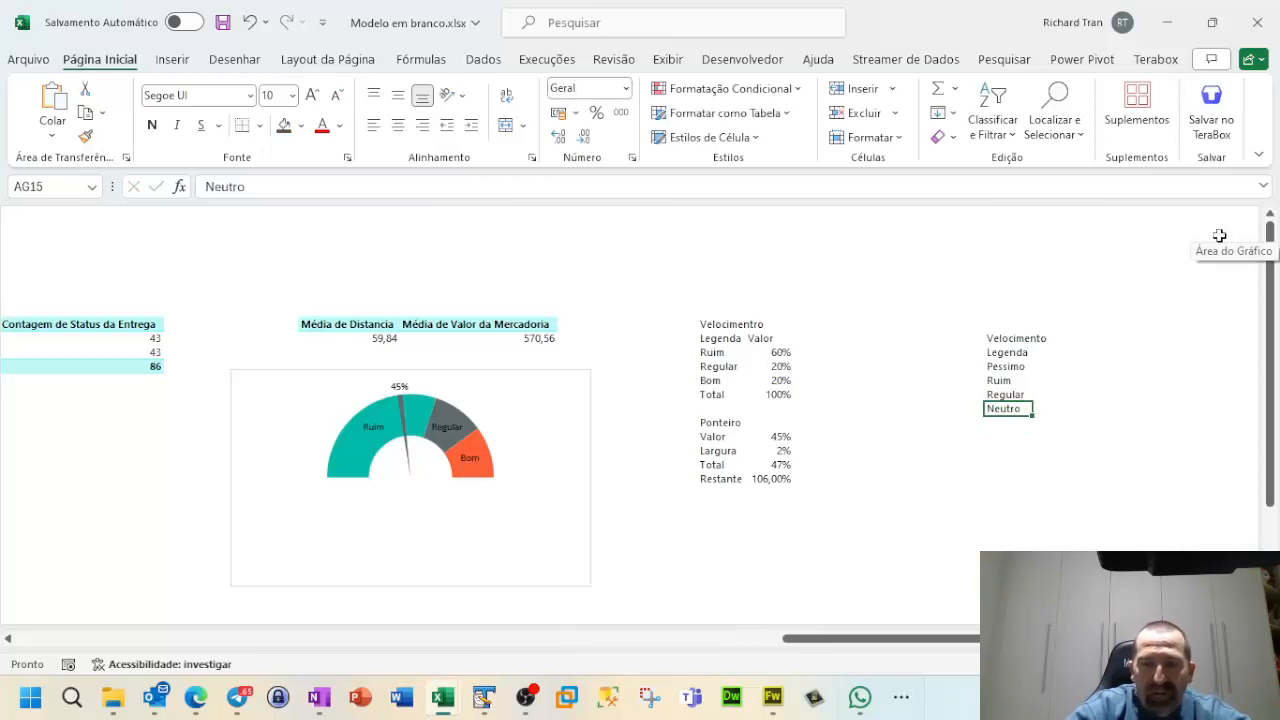
pyautogui.write('Bom O')
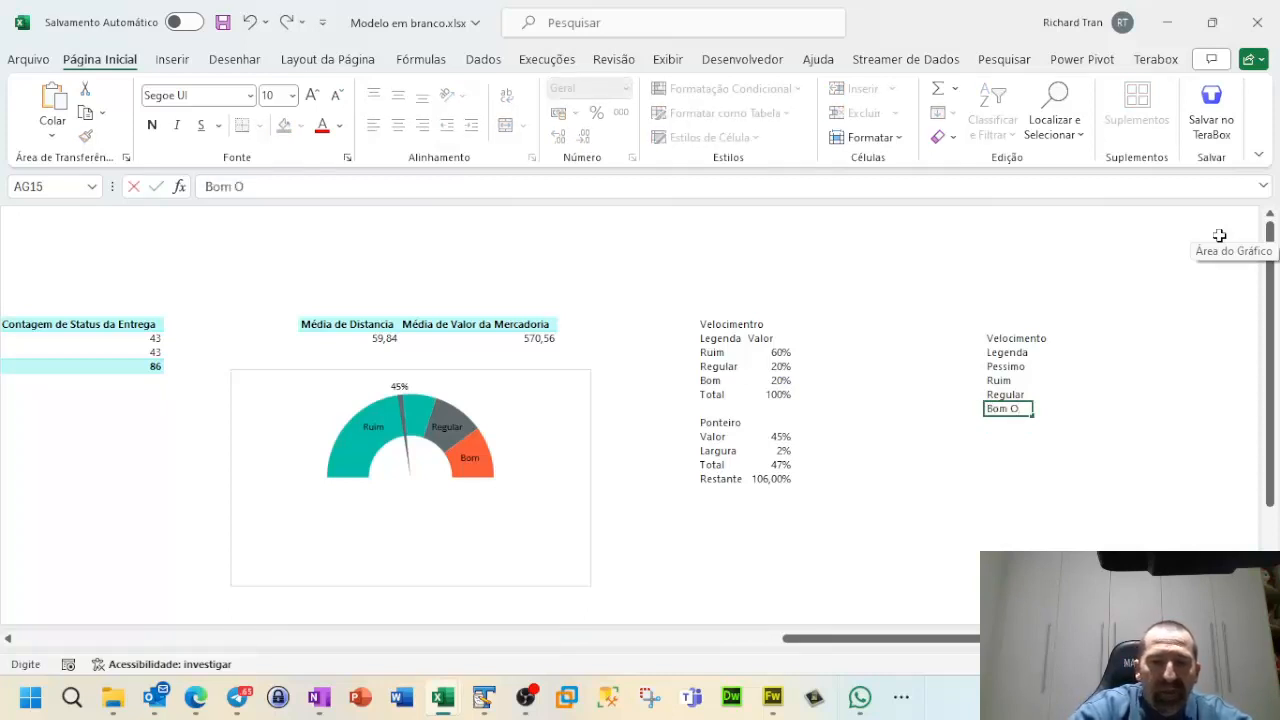
pyautogui.write('timo')
pyautogui.press('Return')
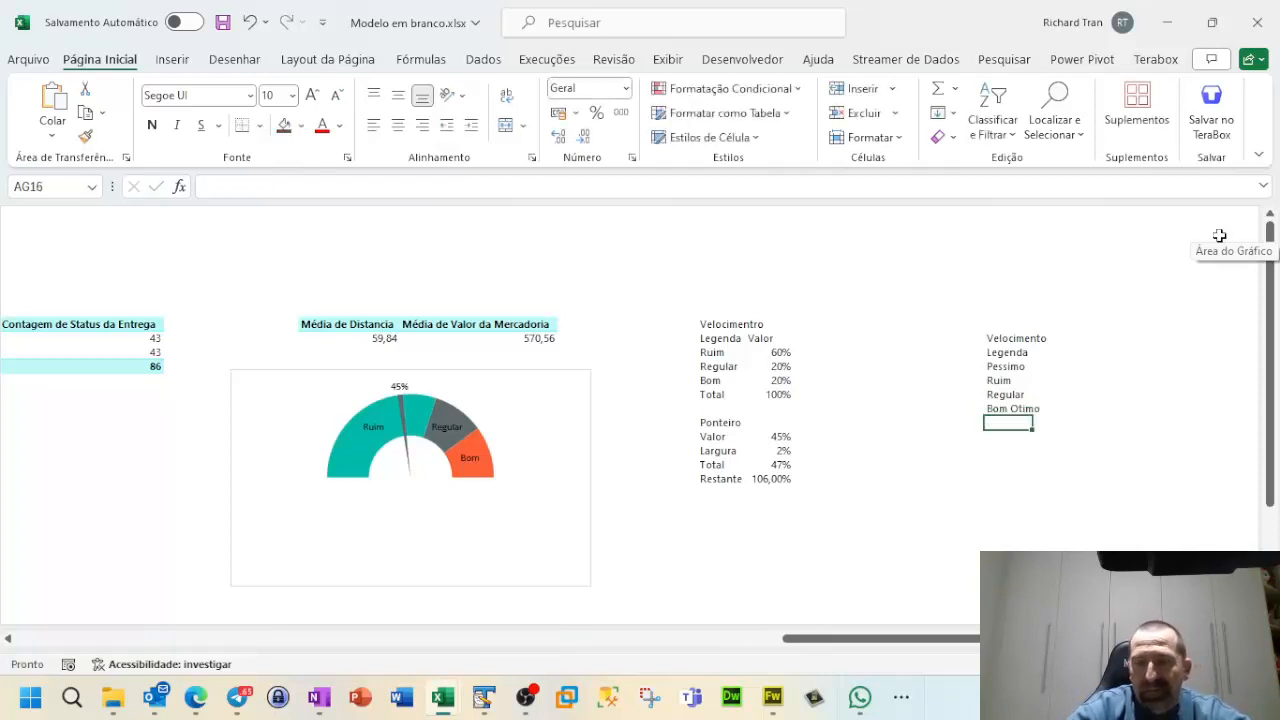
# Step: Set the fourth label in AG15 to Bom and add Otimo below it in AG16
pyautogui.click(1010, 366)
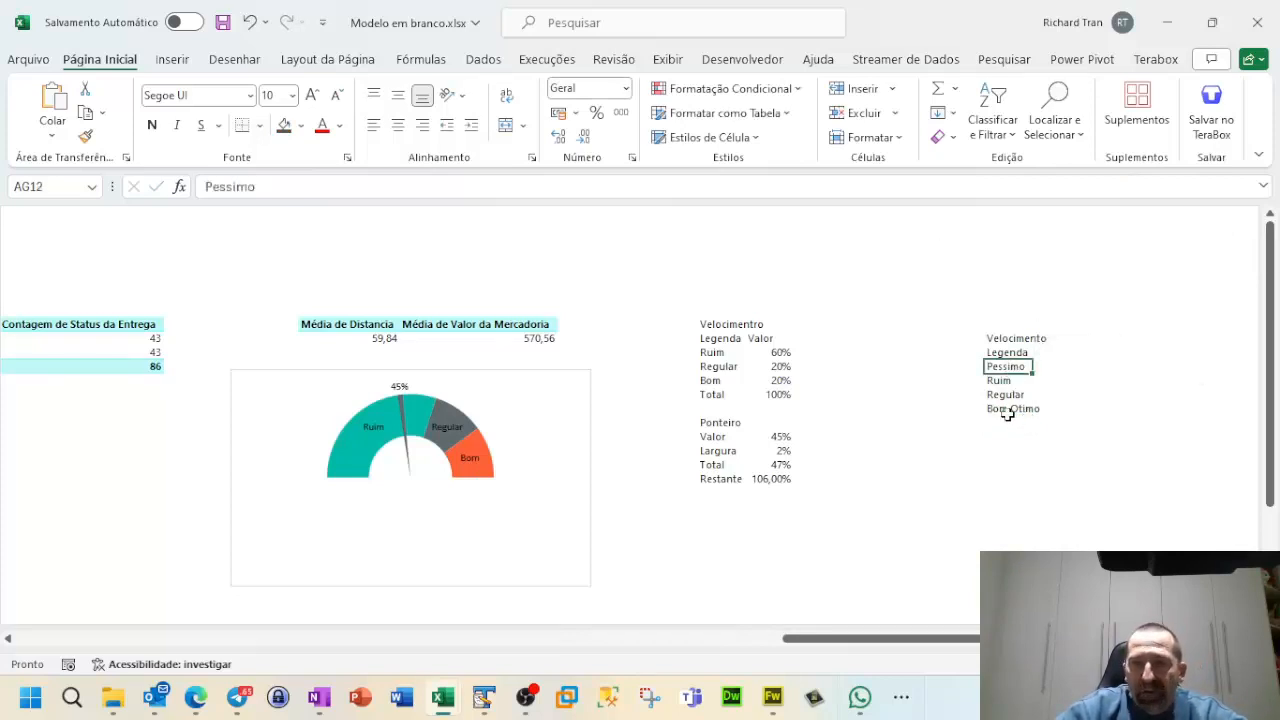
pyautogui.click(1005, 408)
pyautogui.write('Bom')
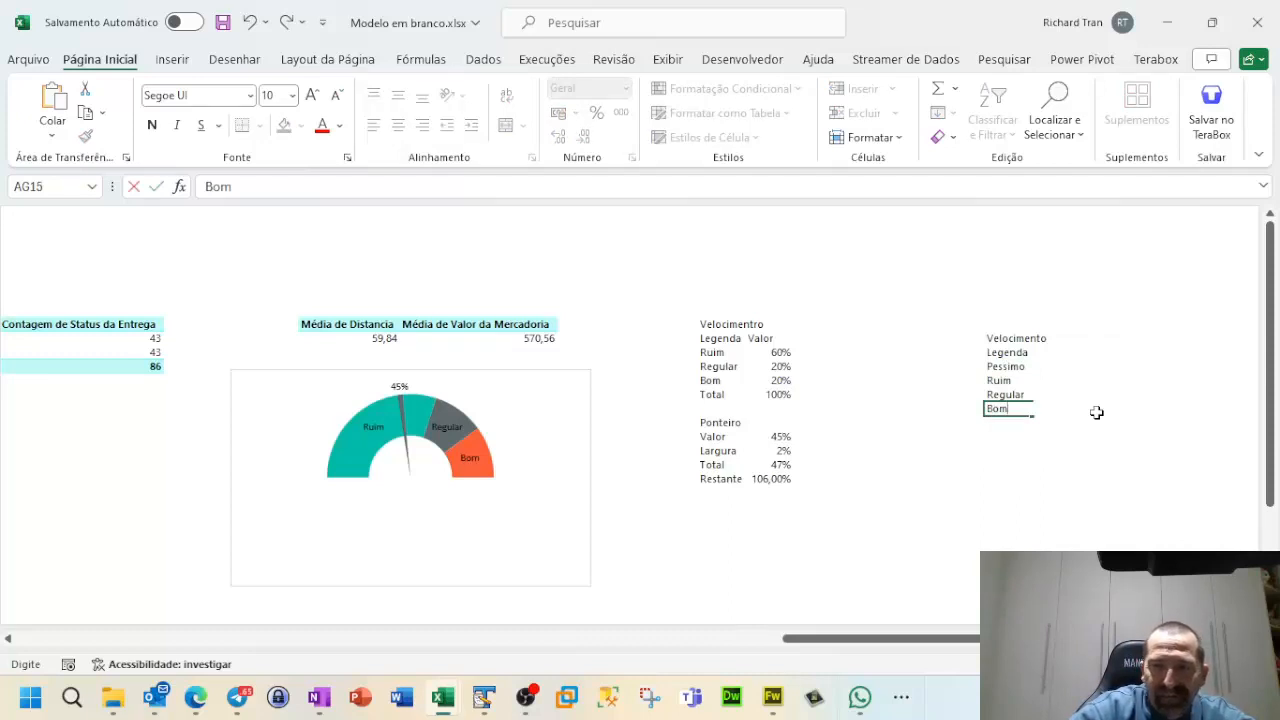
pyautogui.press('Return')
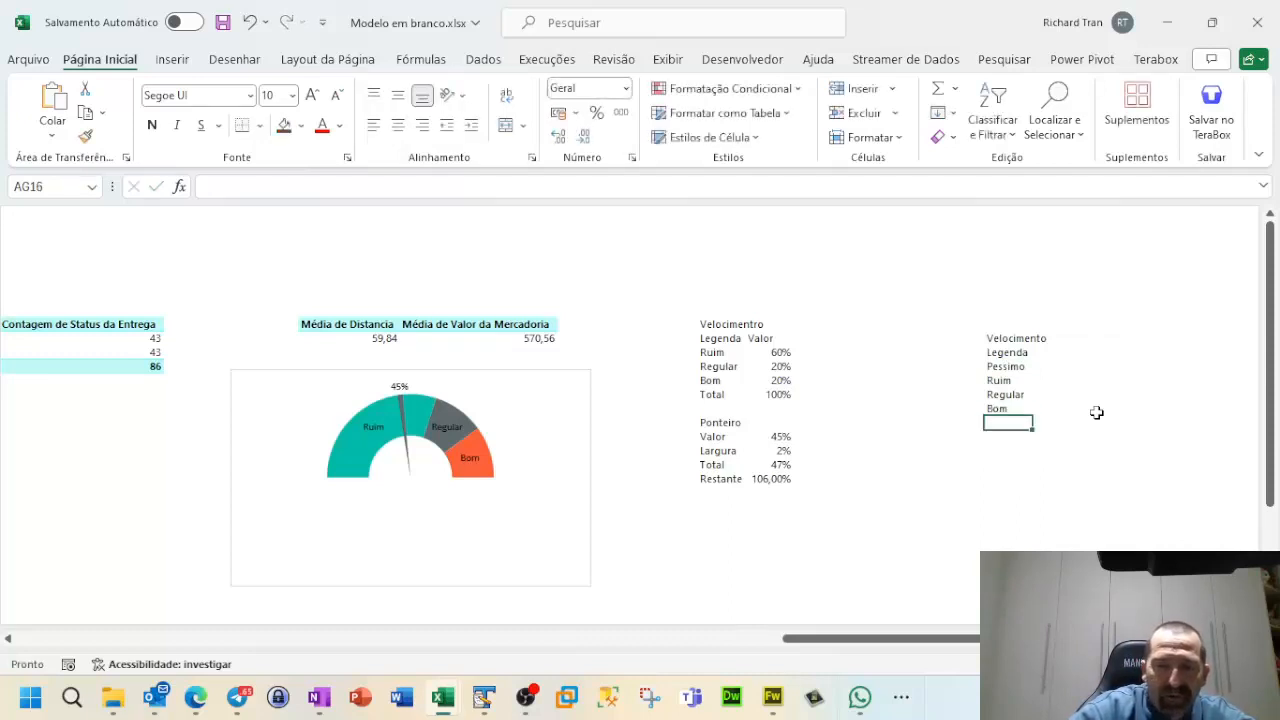
pyautogui.write('Otimo')
pyautogui.press('Return')
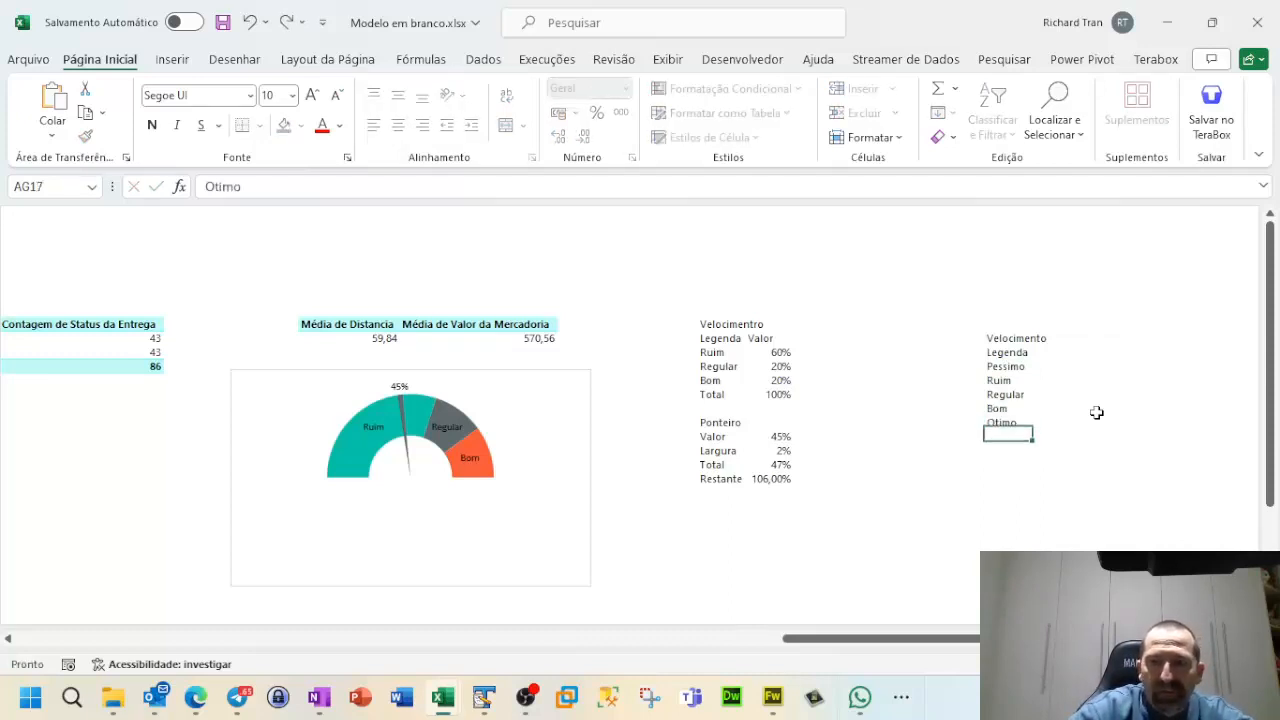
# Step: Add the column heading Valor in AH11 beside Legenda
pyautogui.click(1053, 355)
pyautogui.write('V')
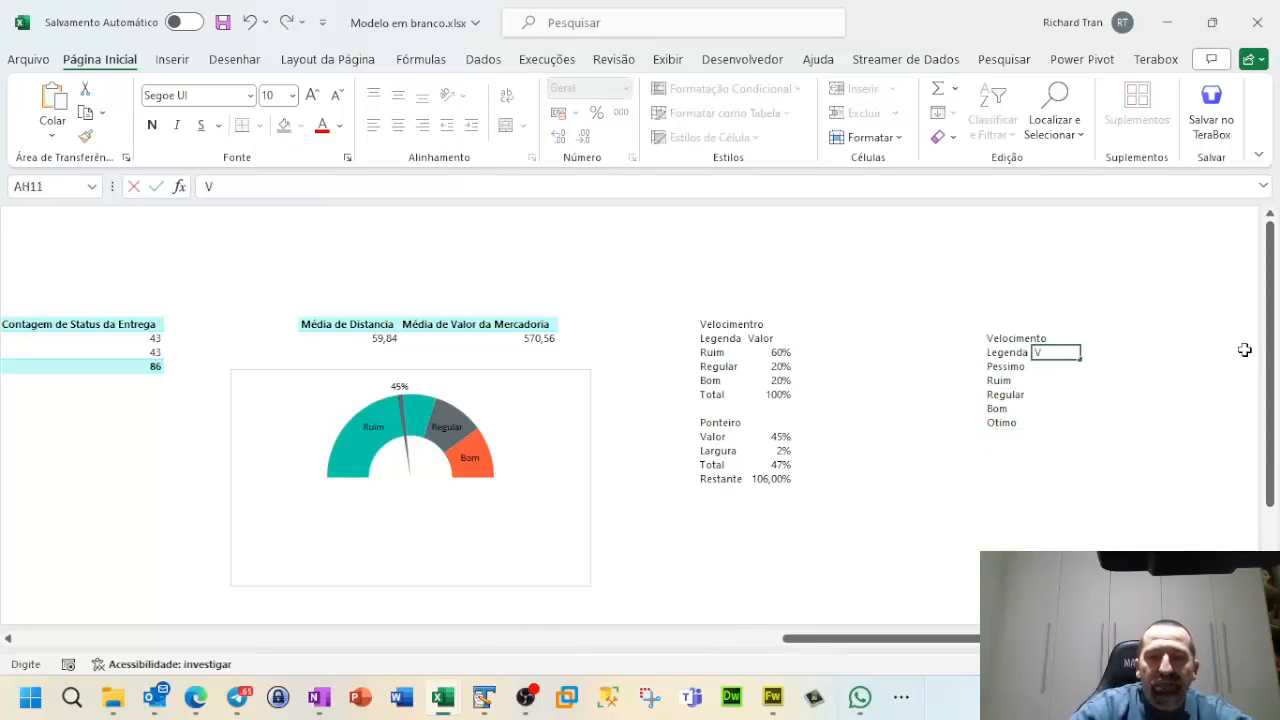
pyautogui.write('alor')
pyautogui.press('Return')
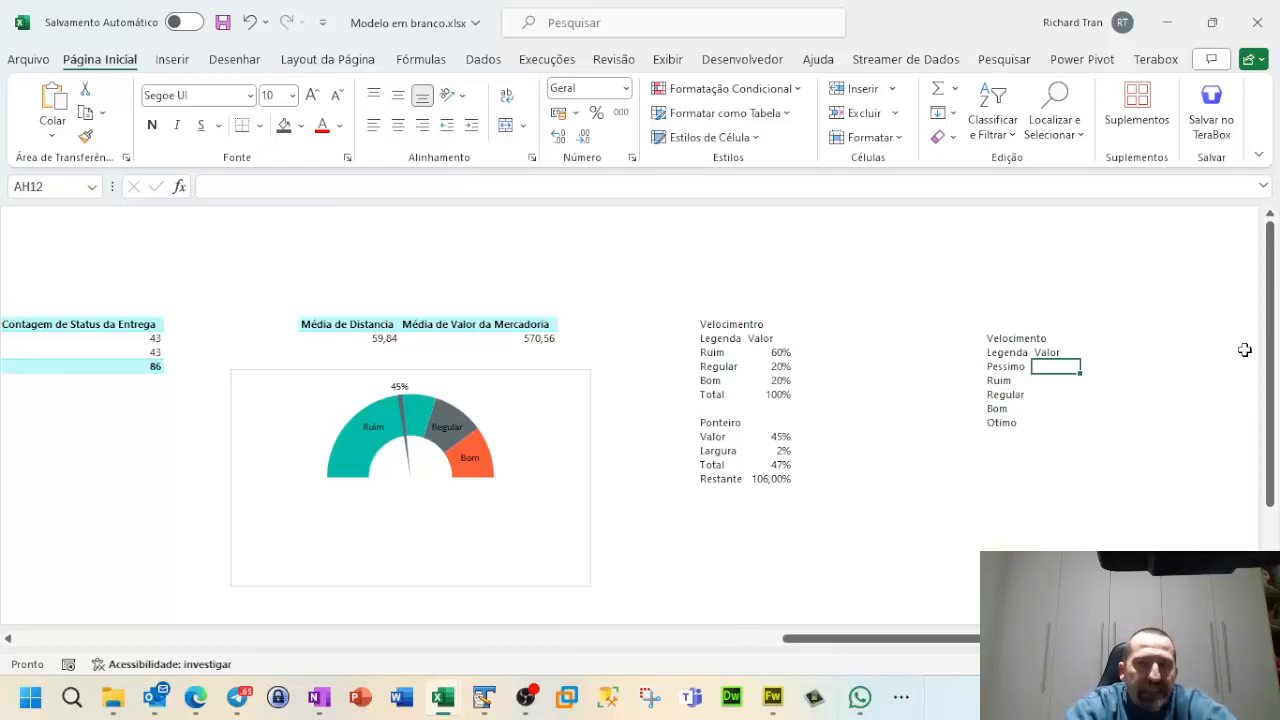
# Step: Enter 20% as the Pessimo value in AH12 and replace it with 30%
pyautogui.write('20')
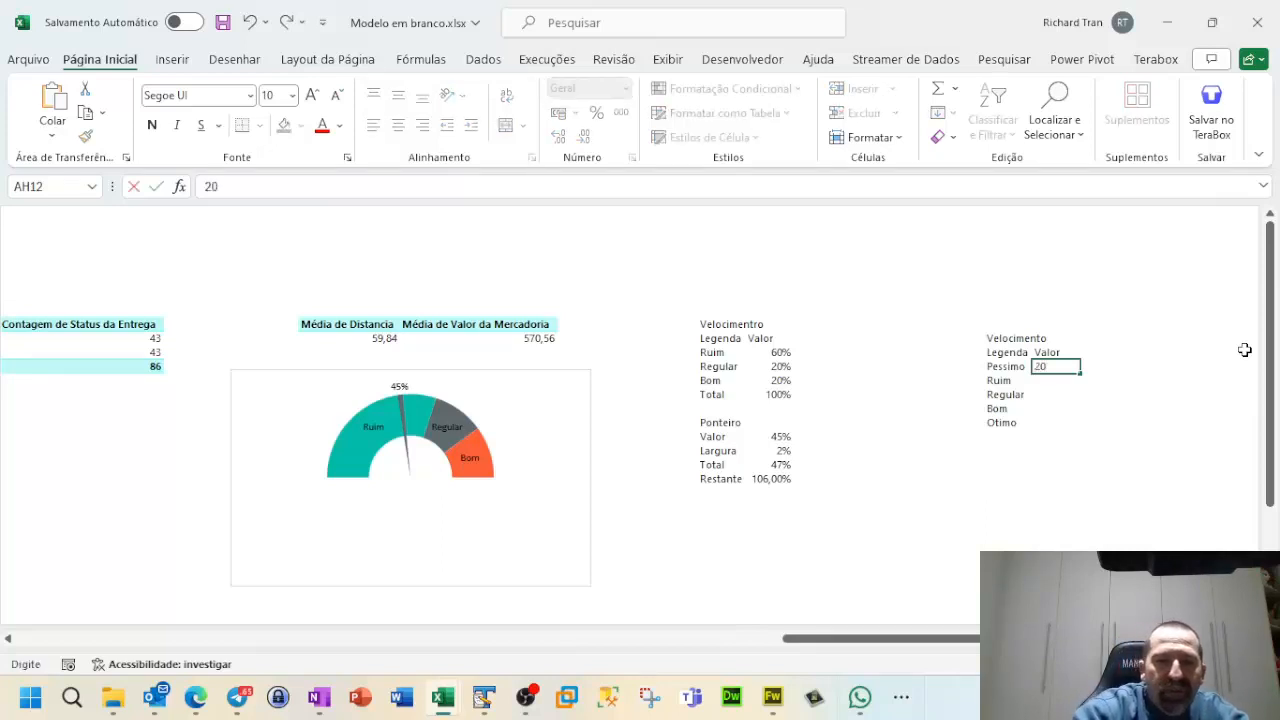
pyautogui.write('%')
pyautogui.press('Return')
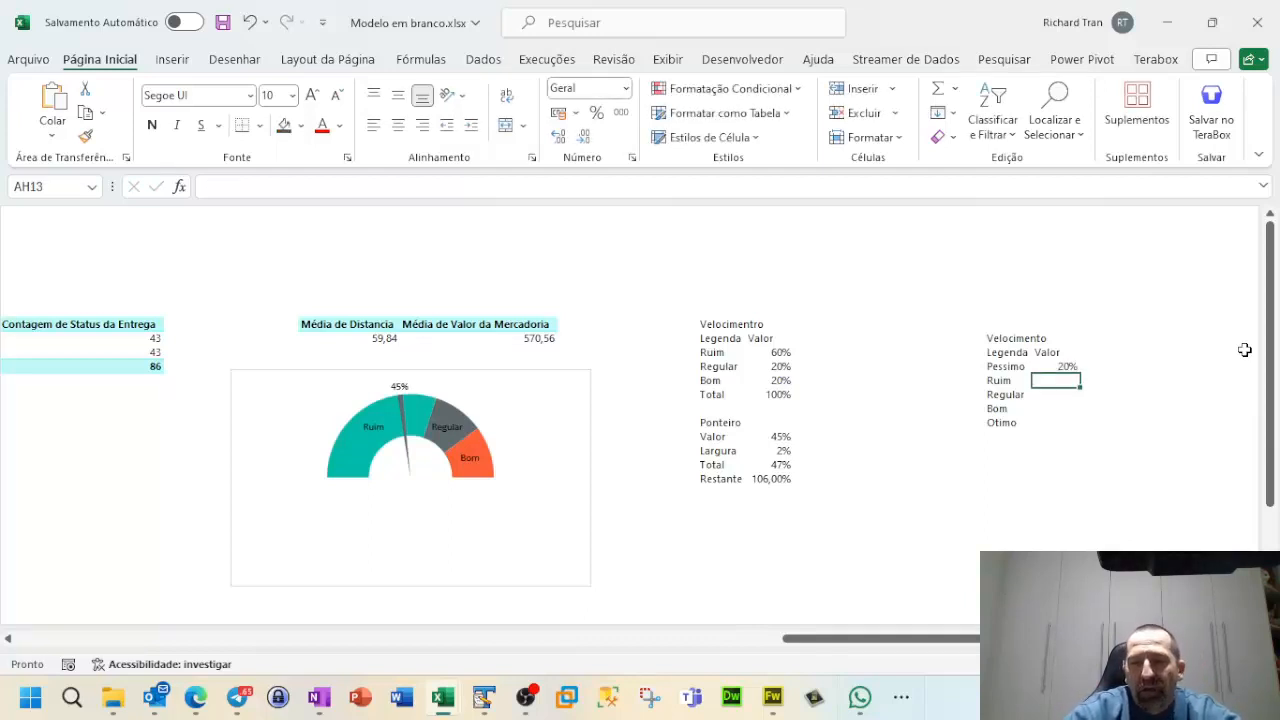
pyautogui.press('Up')
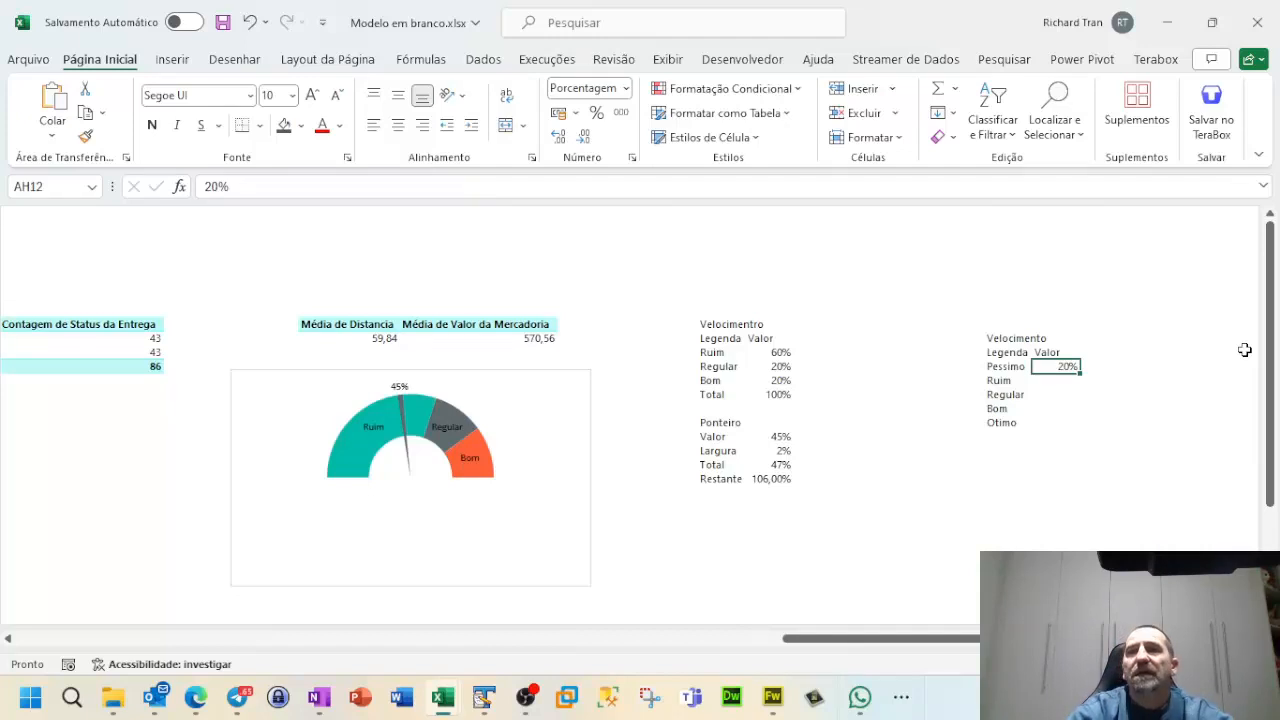
pyautogui.write('30')
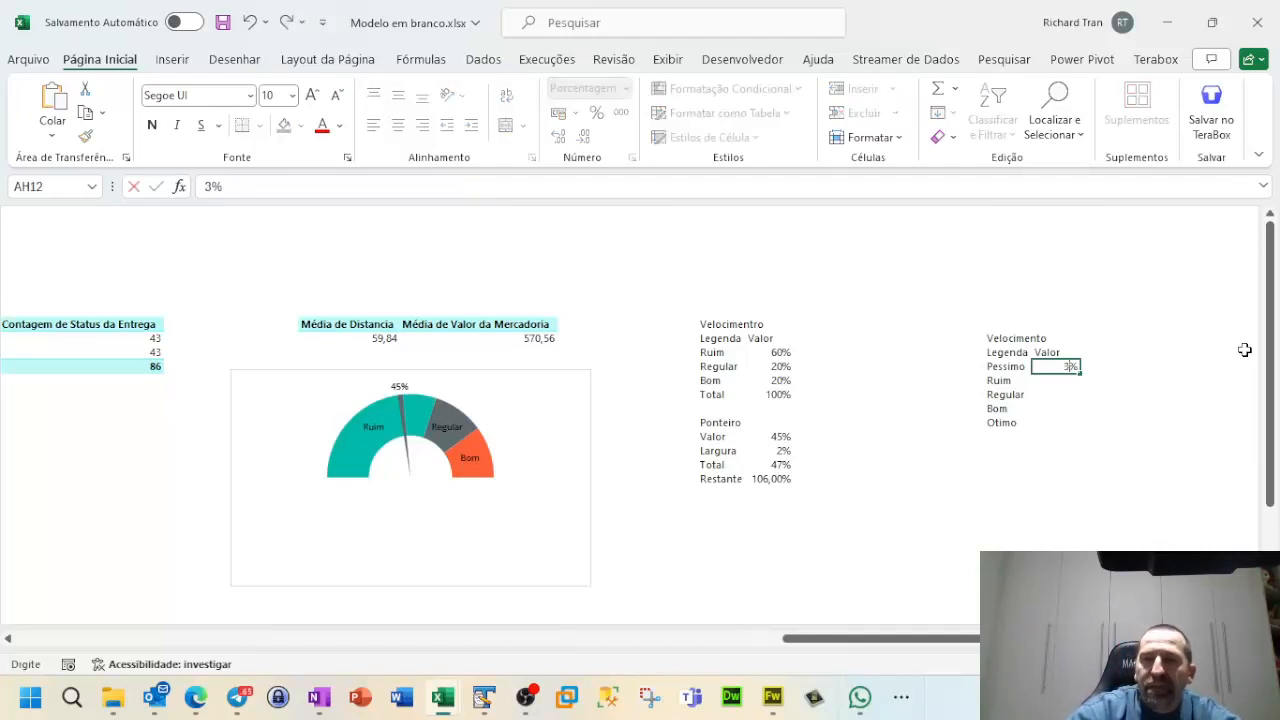
pyautogui.press('Return')
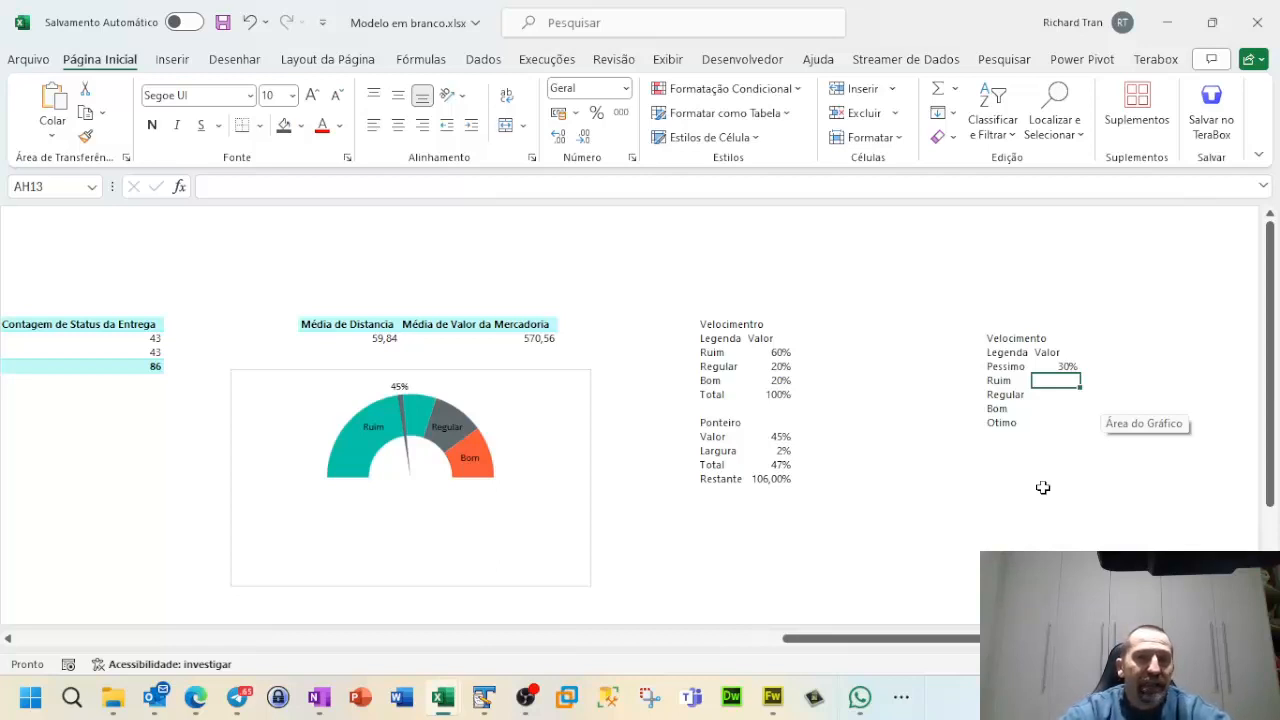
pyautogui.click(1066, 366)
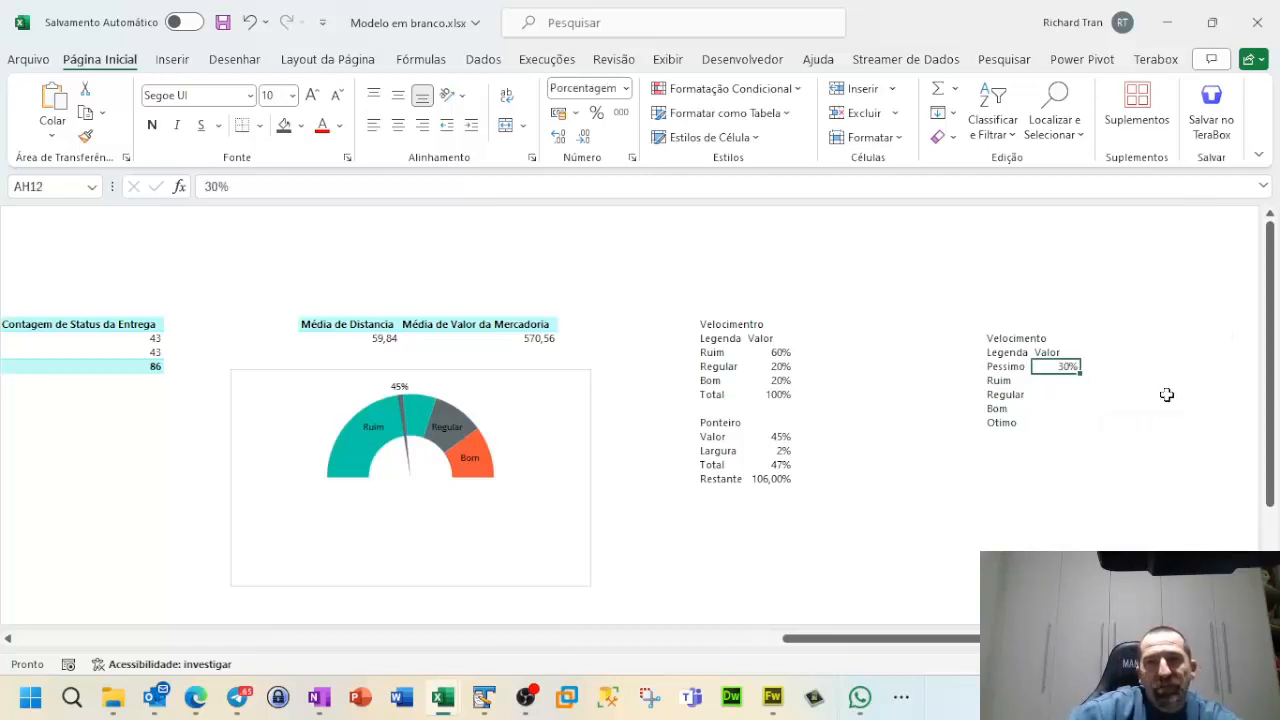
pyautogui.click(1112, 367)
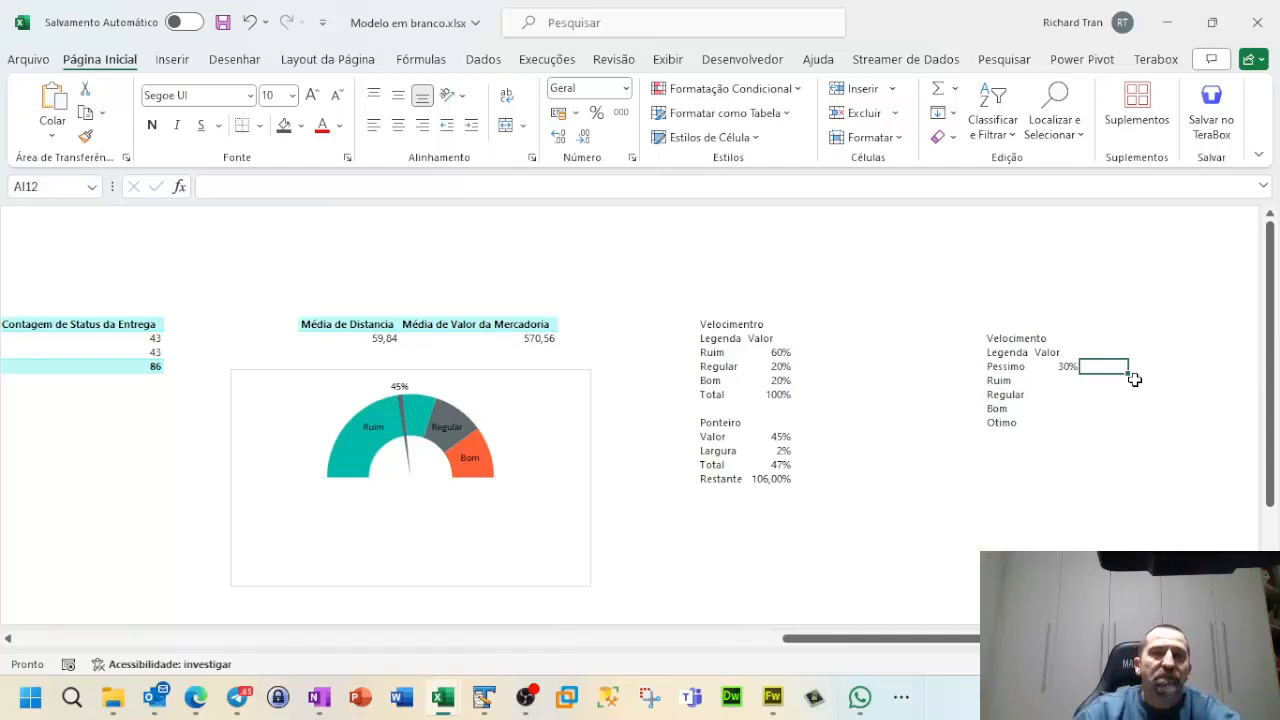
# Step: Enter 10% for Ruim in AH13 and 10% for Regular in AH14
pyautogui.click(1062, 381)
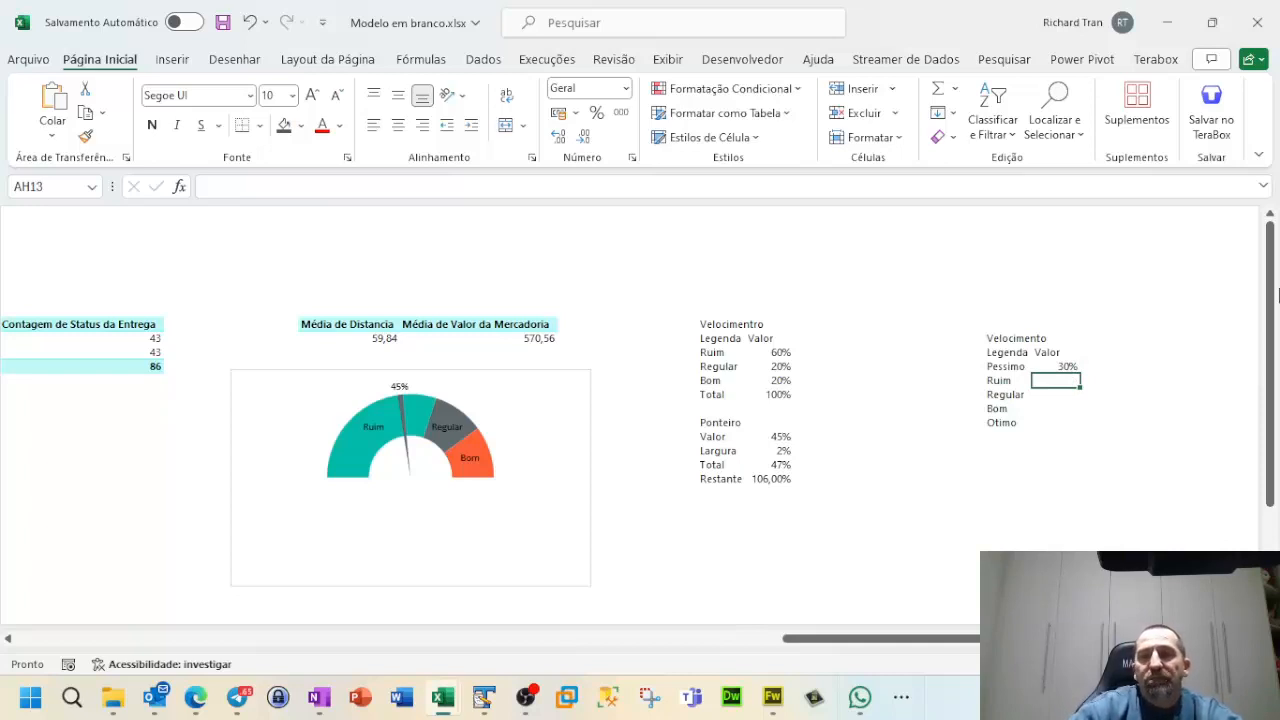
pyautogui.write('2')
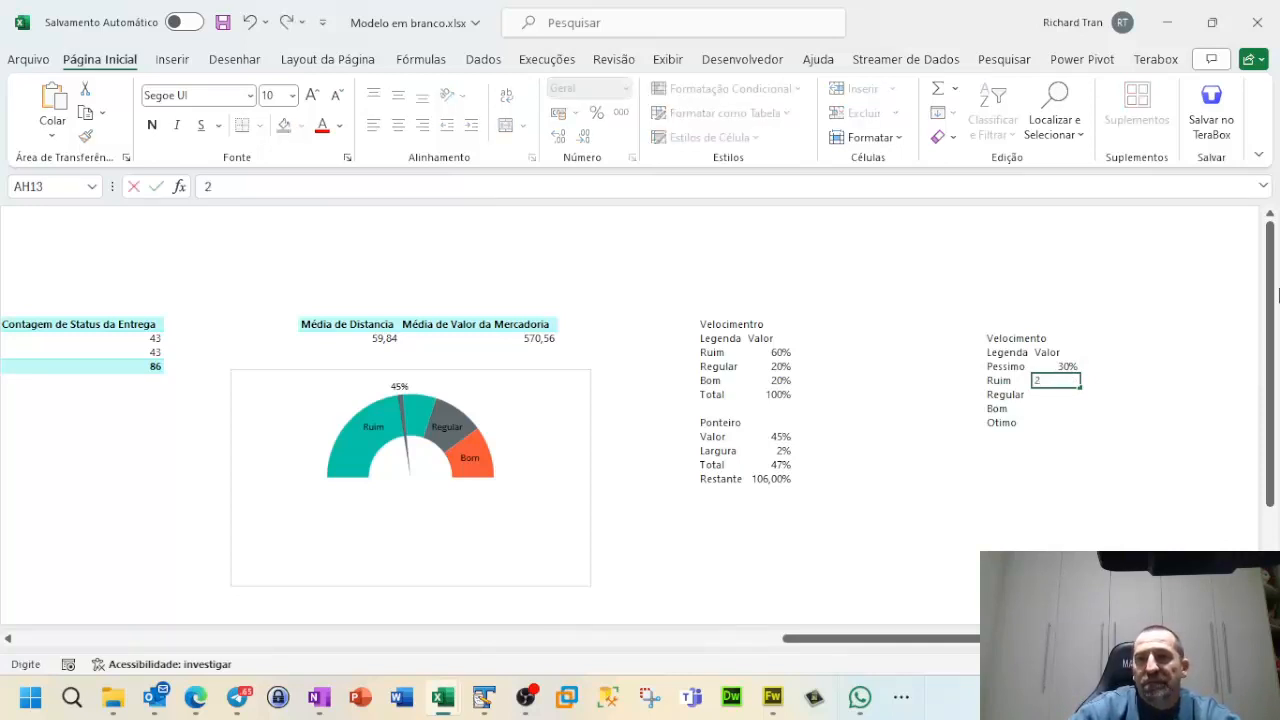
pyautogui.press('BackSpace')
pyautogui.write('10')
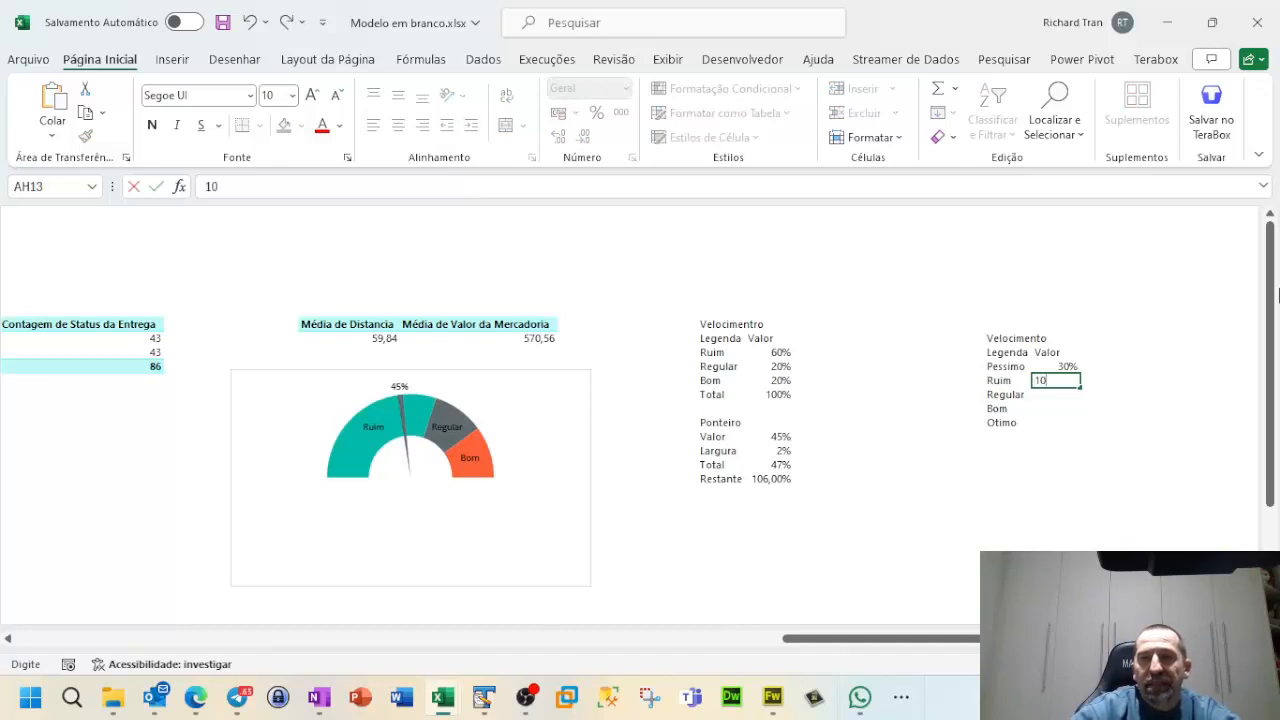
pyautogui.write('%')
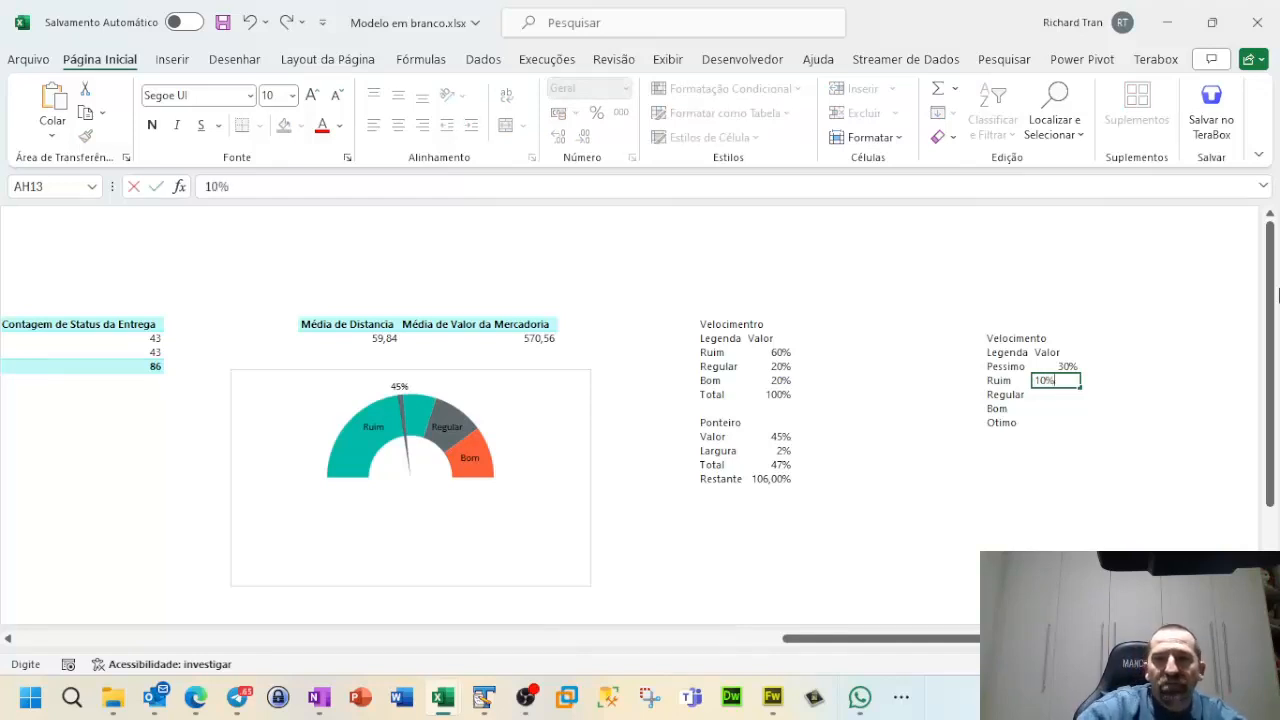
pyautogui.press('Return')
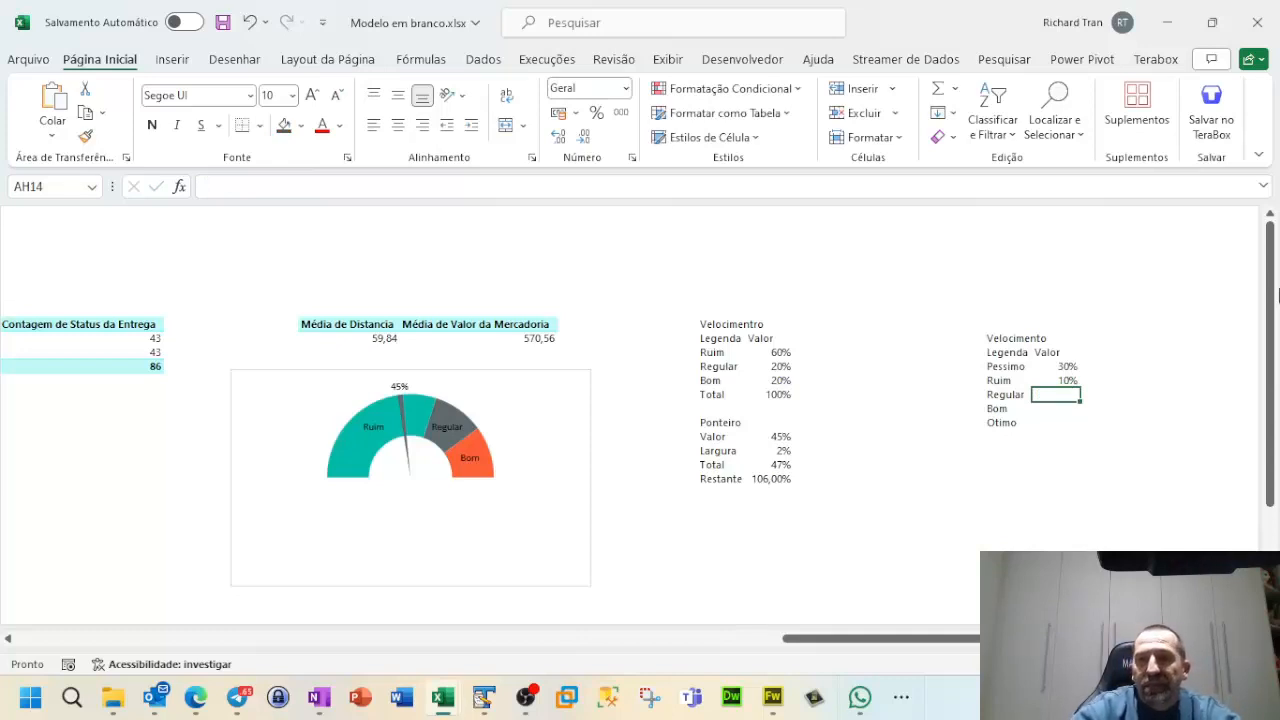
pyautogui.write('10')
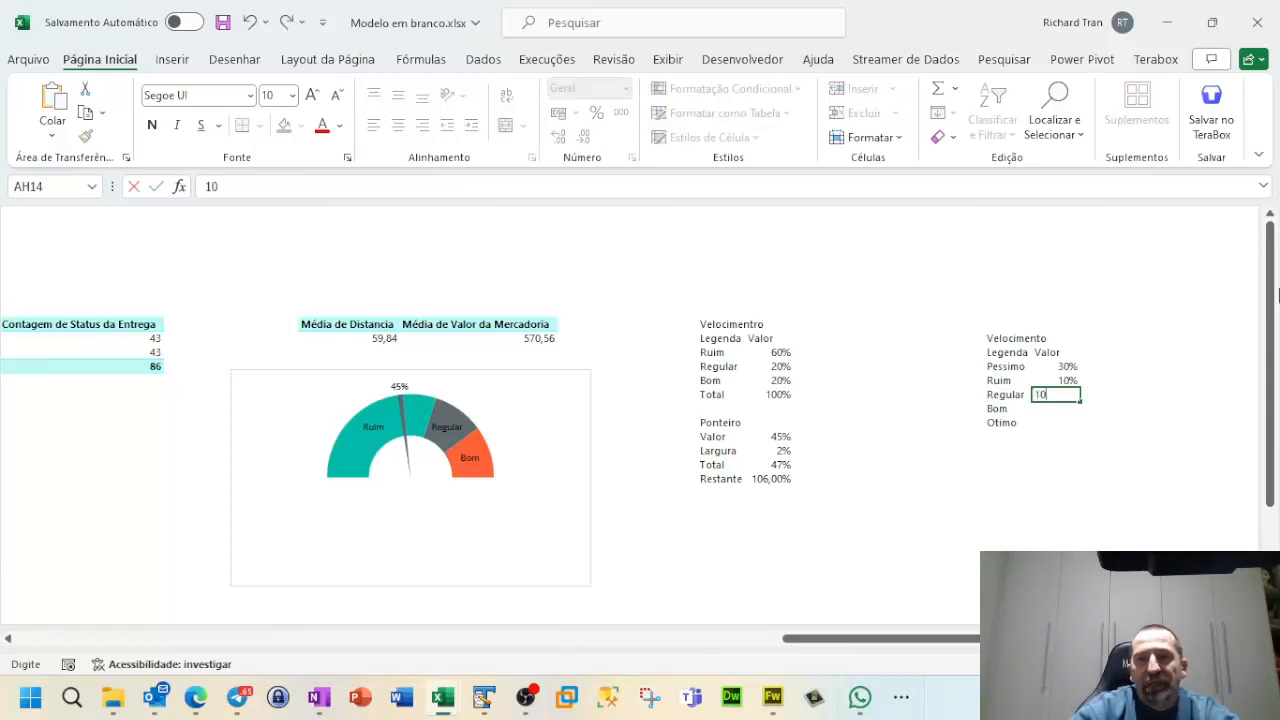
pyautogui.write('%')
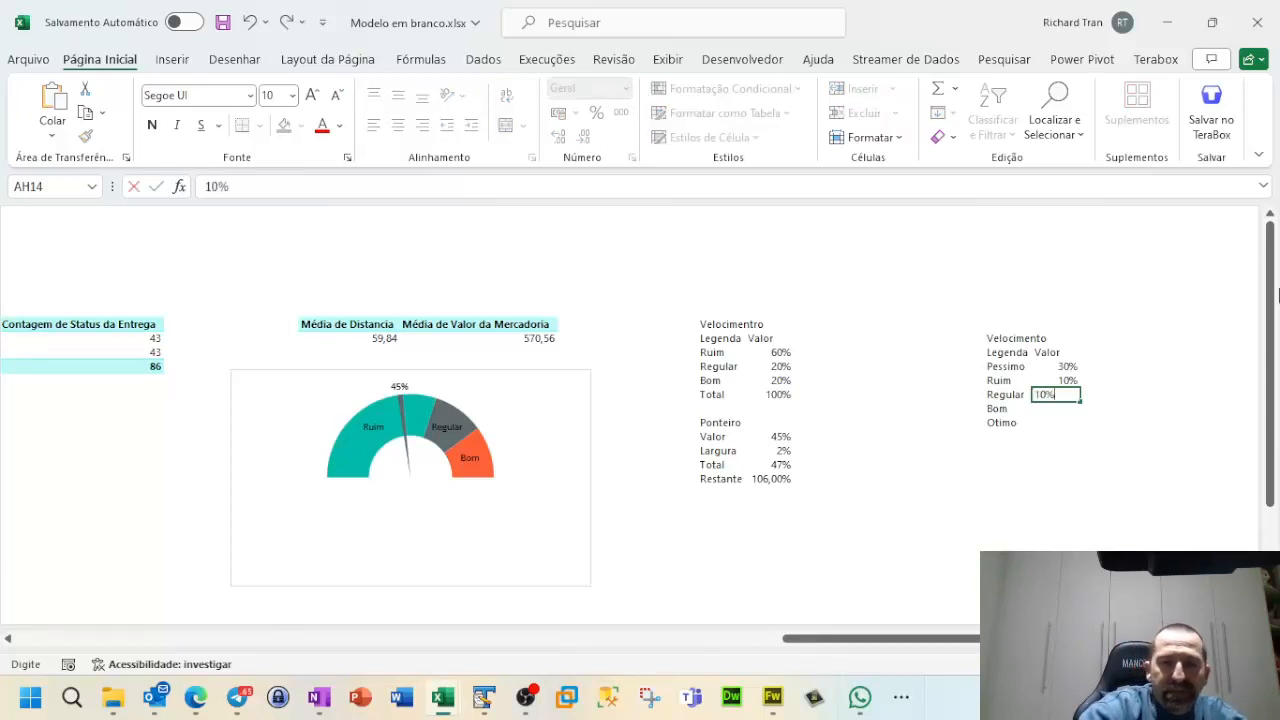
pyautogui.press('Return')
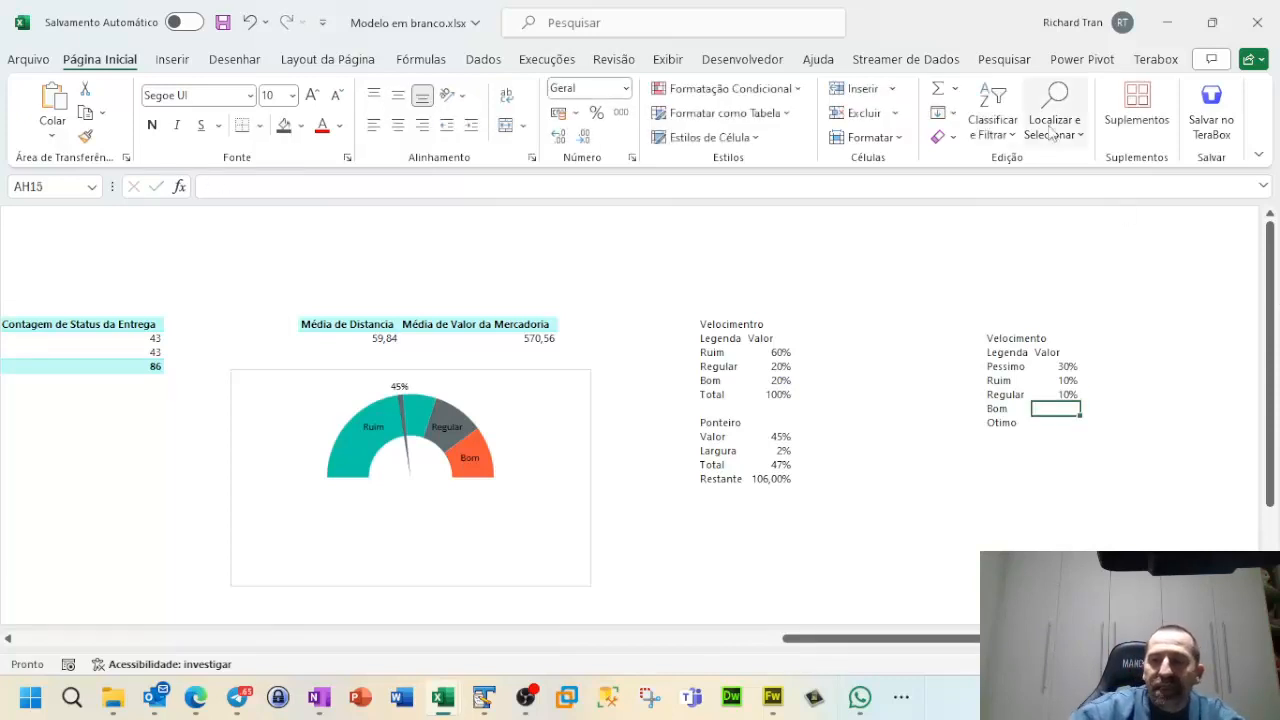
# Step: Check the sum of the values entered so far, and enter 30% for Bom in AH15 and 20% for Otimo in AH16
pyautogui.click(1067, 366)
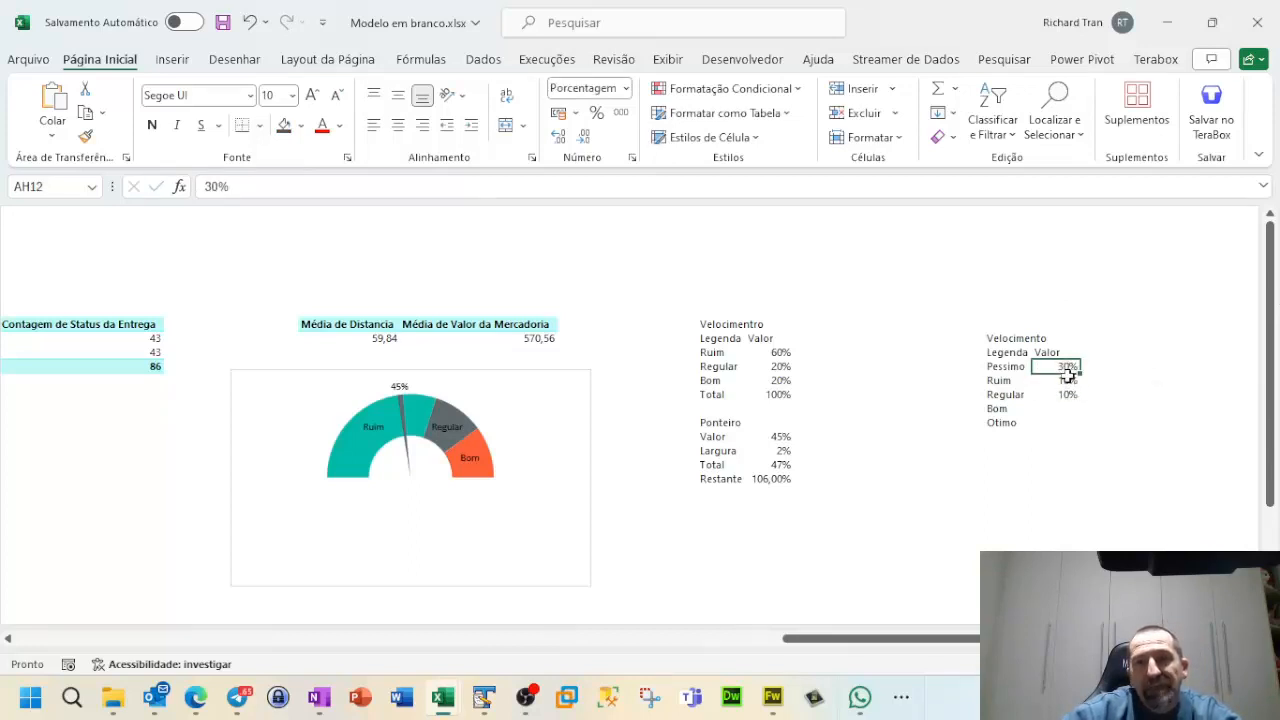
pyautogui.moveTo(1067, 367); pyautogui.dragTo(1066, 381)
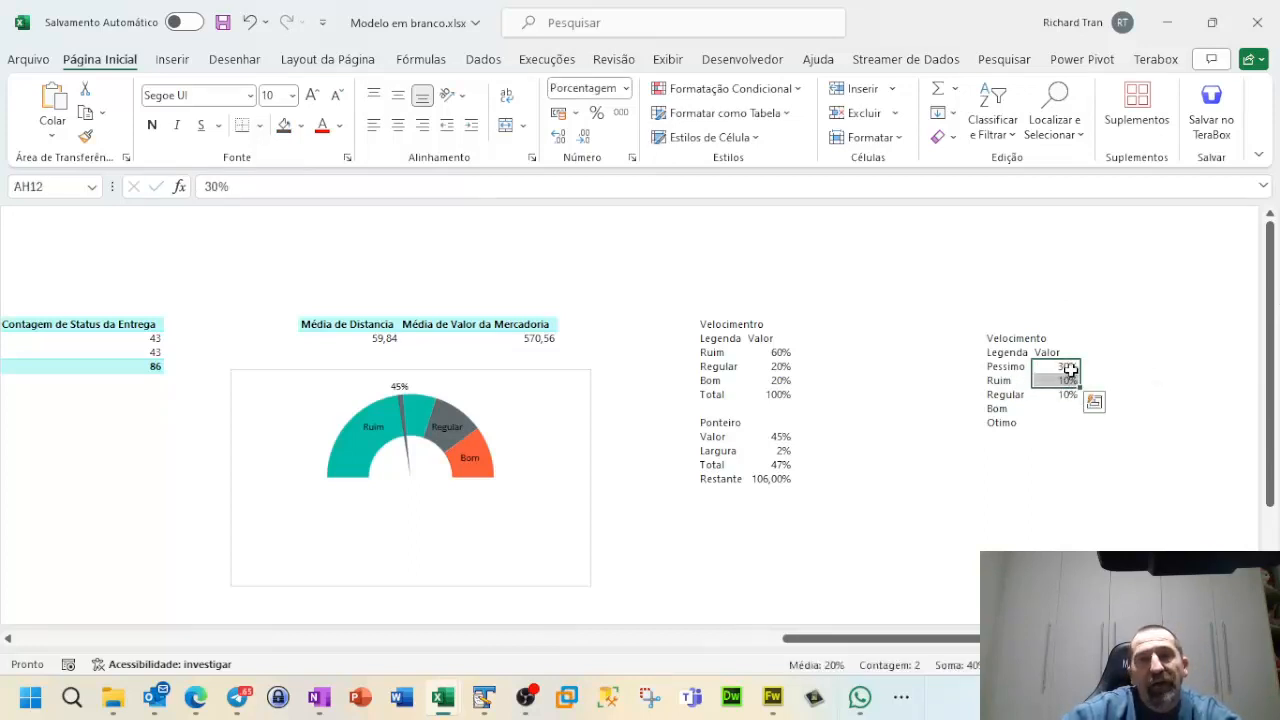
pyautogui.moveTo(1068, 367); pyautogui.dragTo(1069, 395)
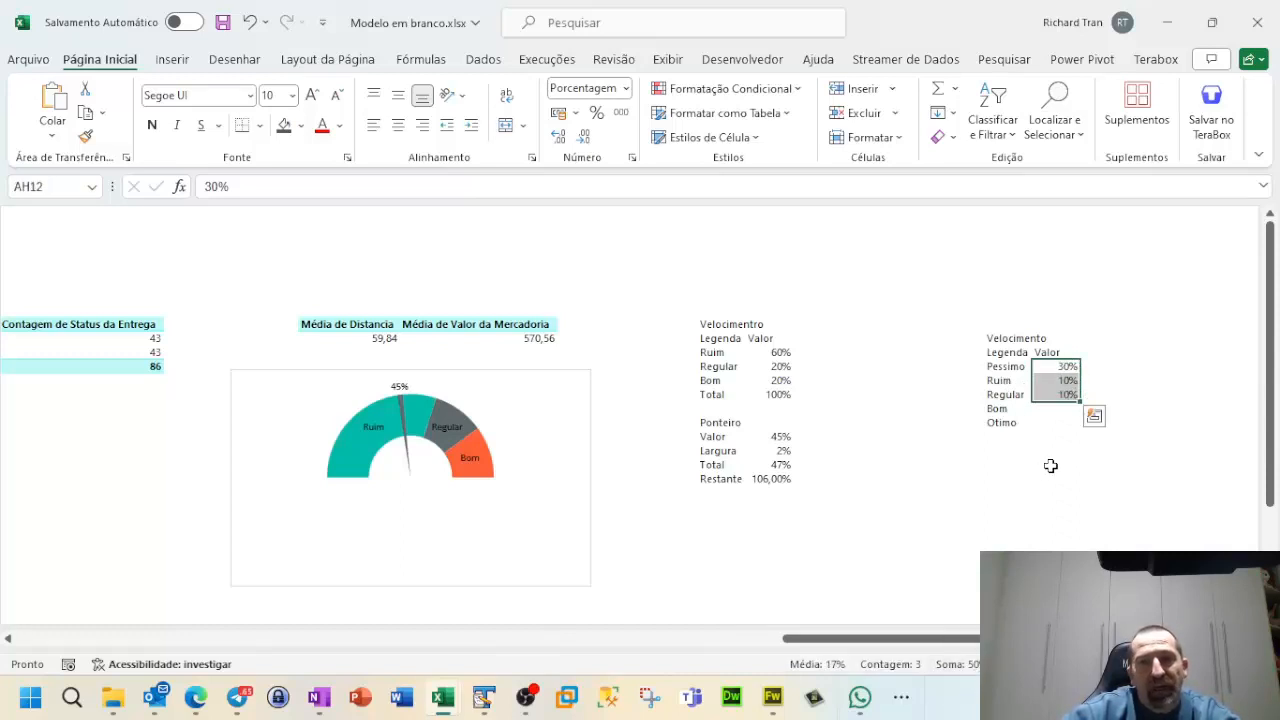
pyautogui.click(1055, 408)
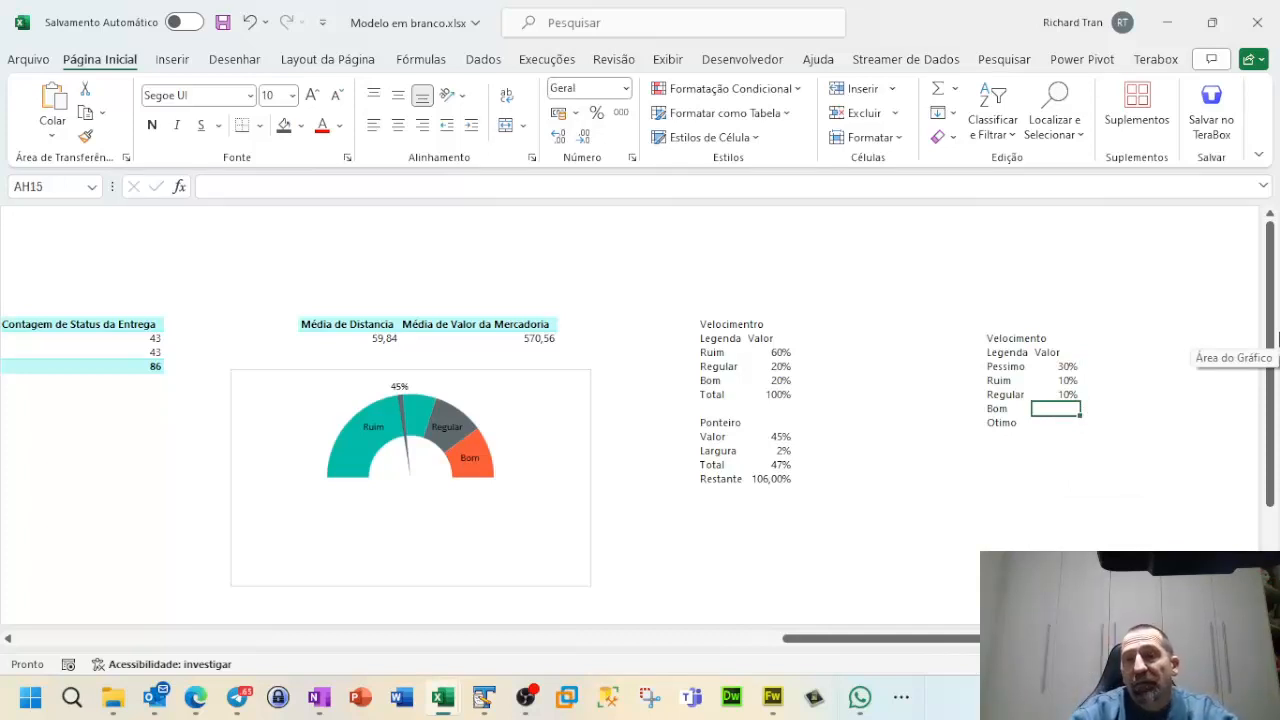
pyautogui.write('30')
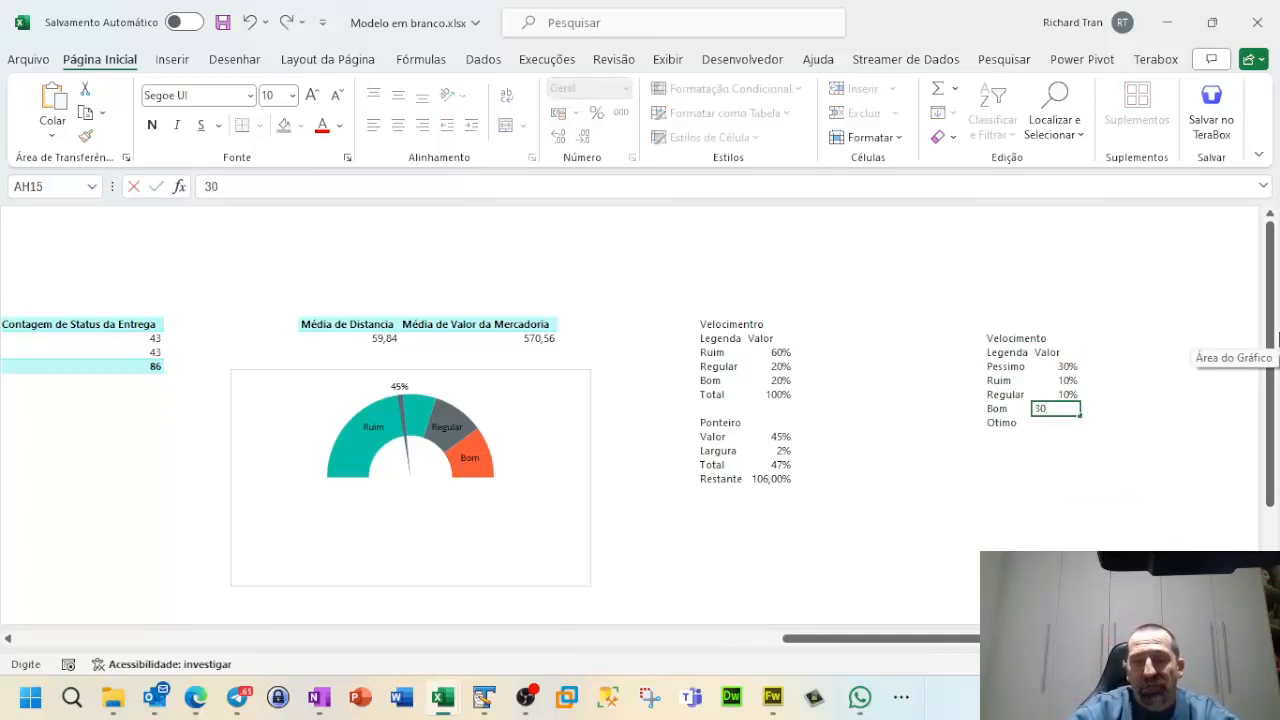
pyautogui.write('%')
pyautogui.press('Return')
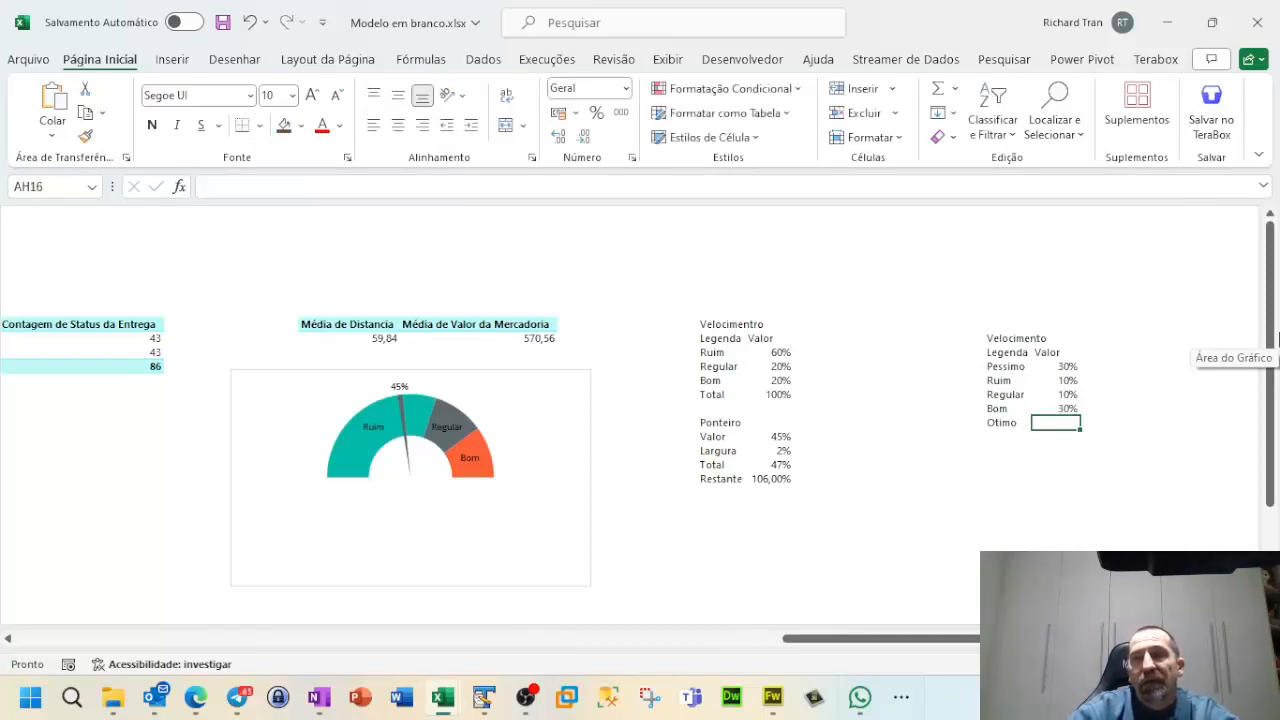
pyautogui.write('20')
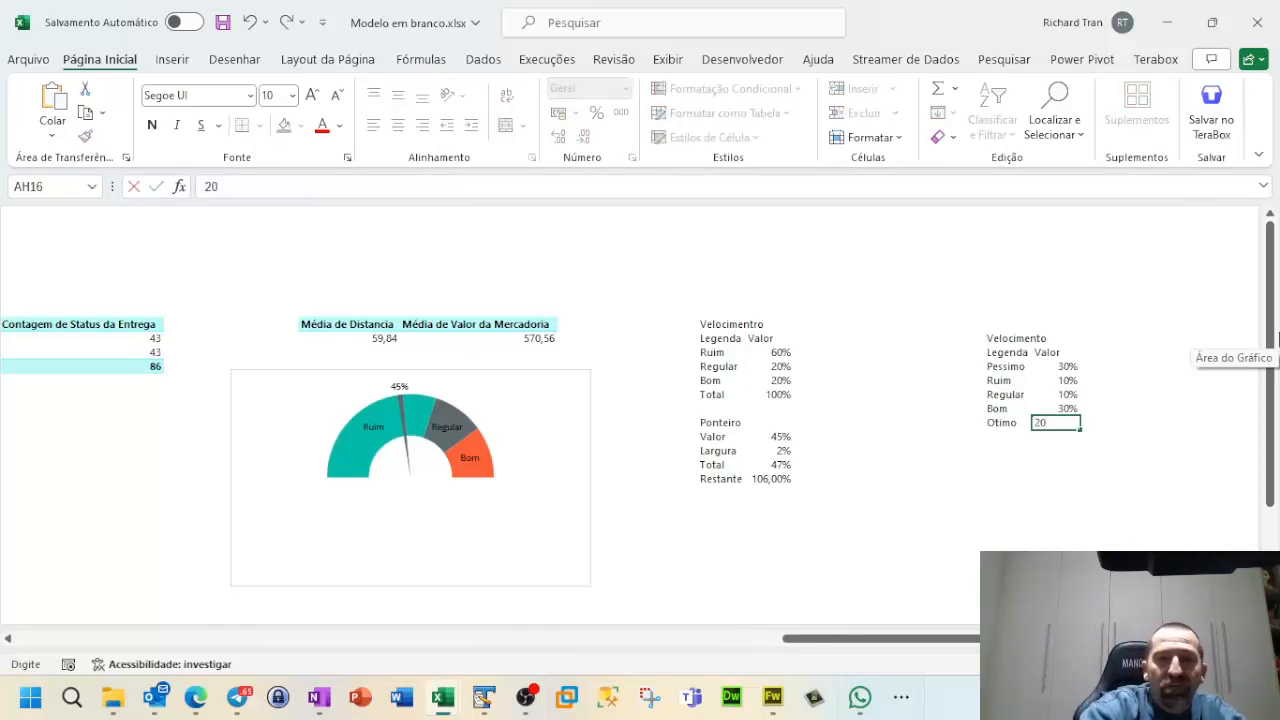
pyautogui.write('%')
pyautogui.press('Return')
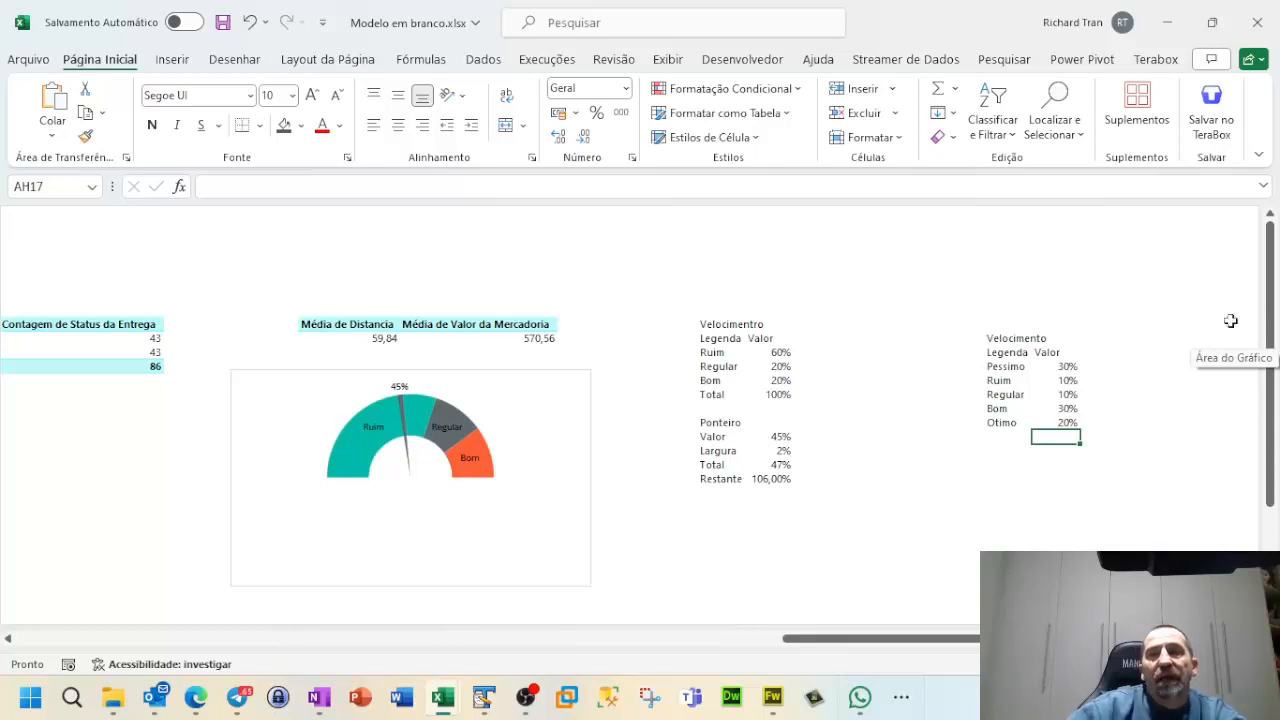
# Step: Set Bom in AH15 to 40% and Otimo in AH16 to 10%, and check the sum of all five values
pyautogui.moveTo(1070, 366); pyautogui.dragTo(1068, 410)
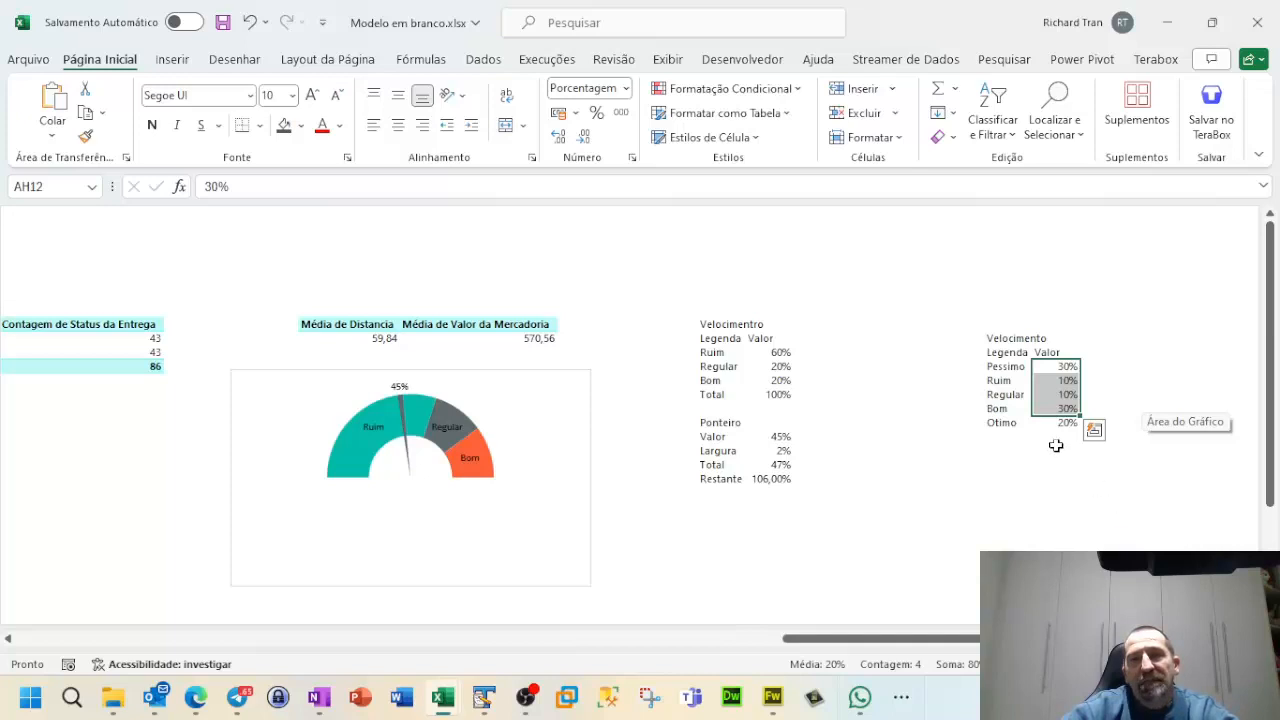
pyautogui.click(1067, 409)
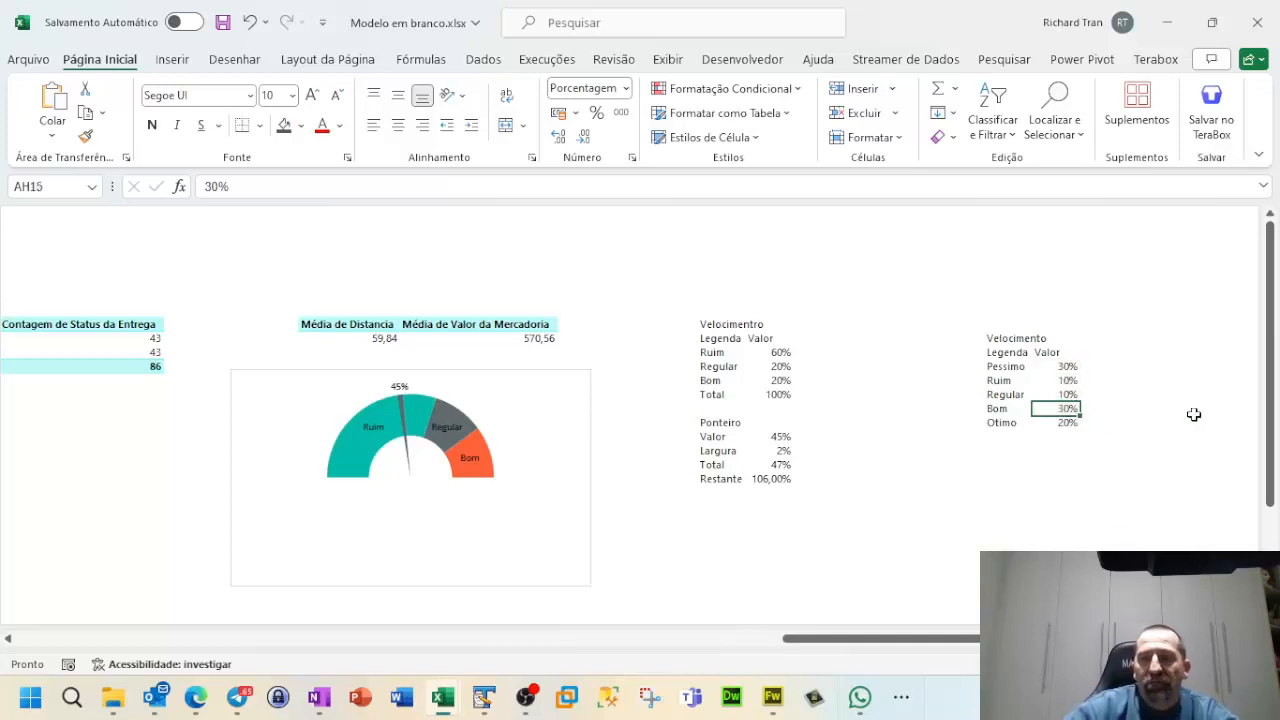
pyautogui.write('4')
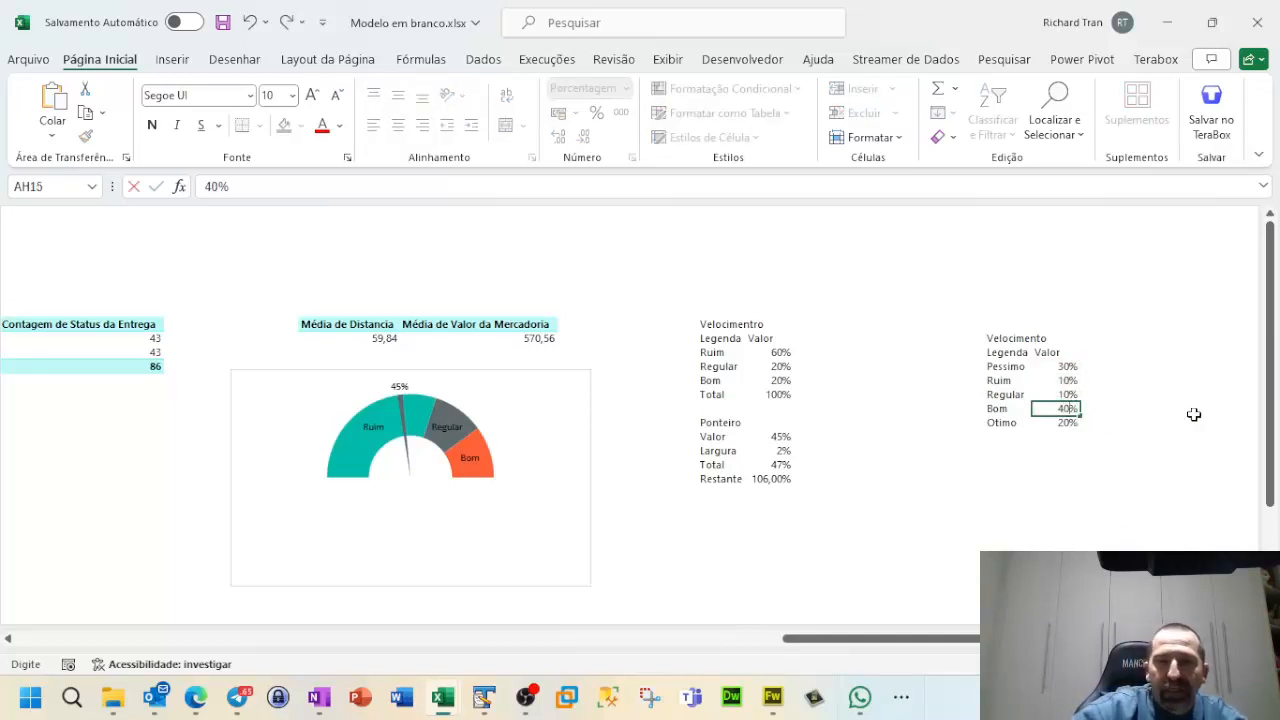
pyautogui.write('0')
pyautogui.press('Return')
pyautogui.write('10')
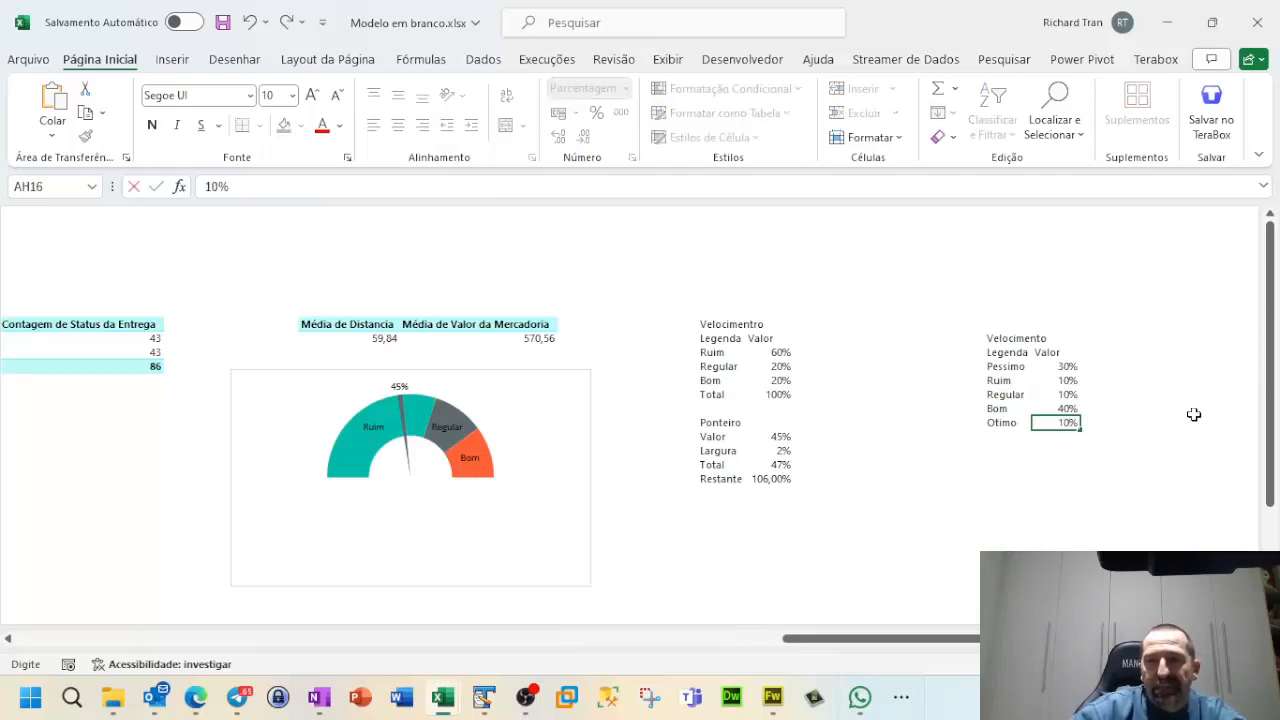
pyautogui.press('Return')
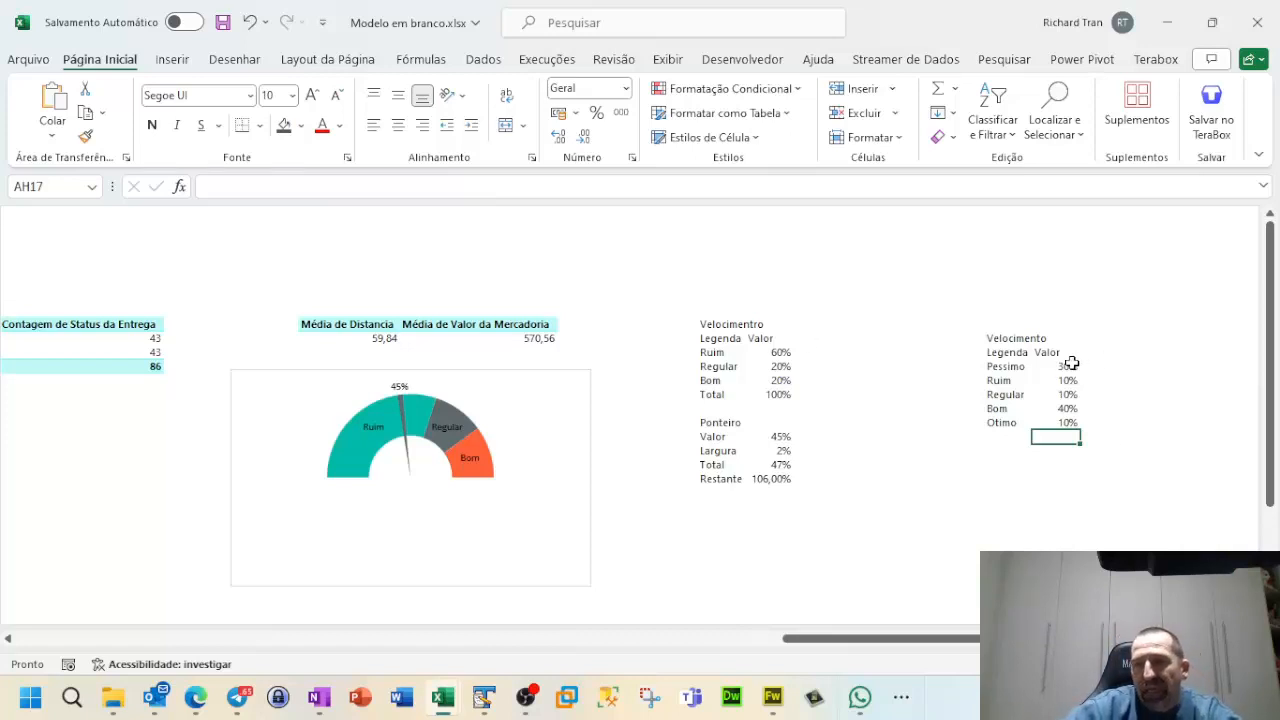
pyautogui.moveTo(1071, 364); pyautogui.dragTo(1064, 426)
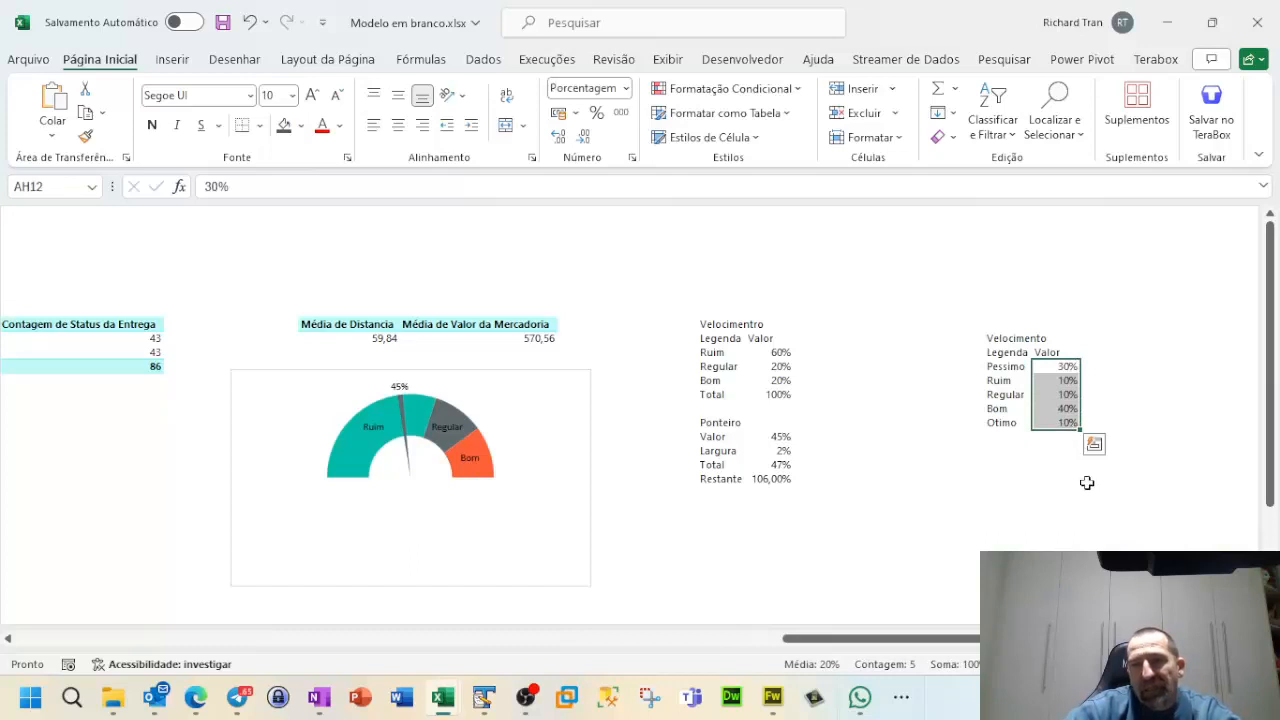
# Step: Add a Total row below Otimo, summing AH12:AH16 in AH17
pyautogui.click(1012, 442)
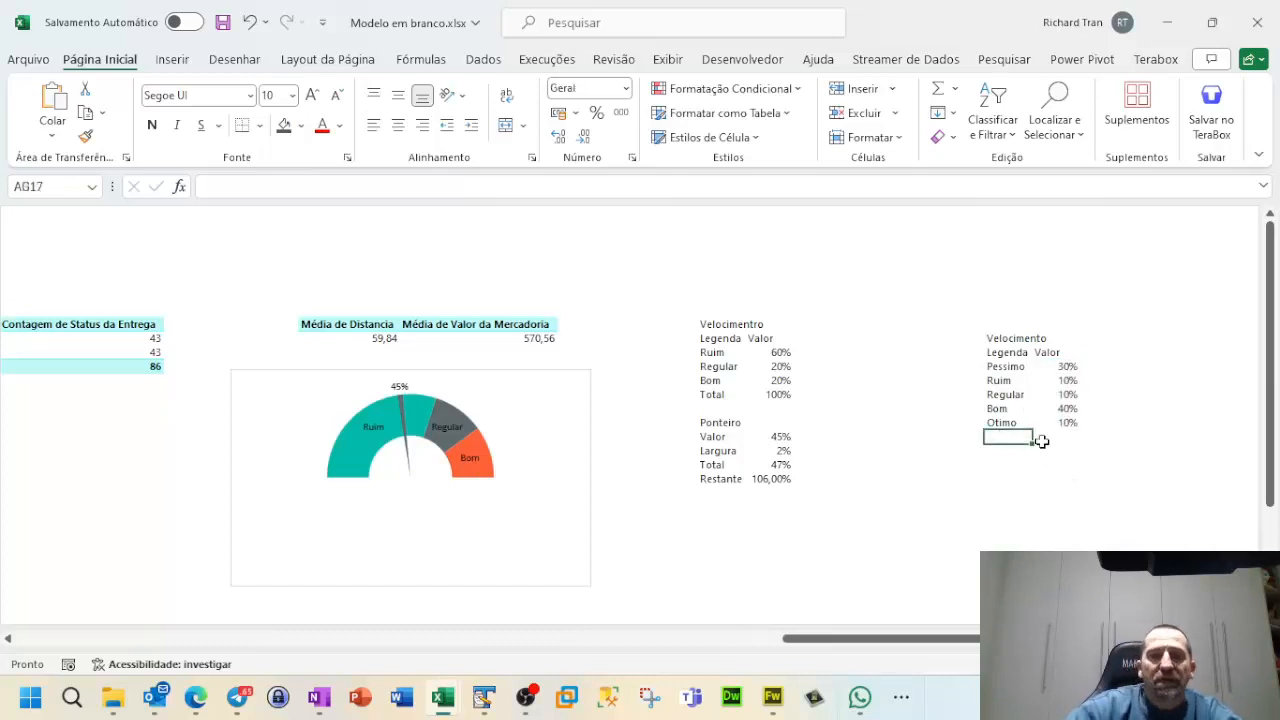
pyautogui.write('Tota')
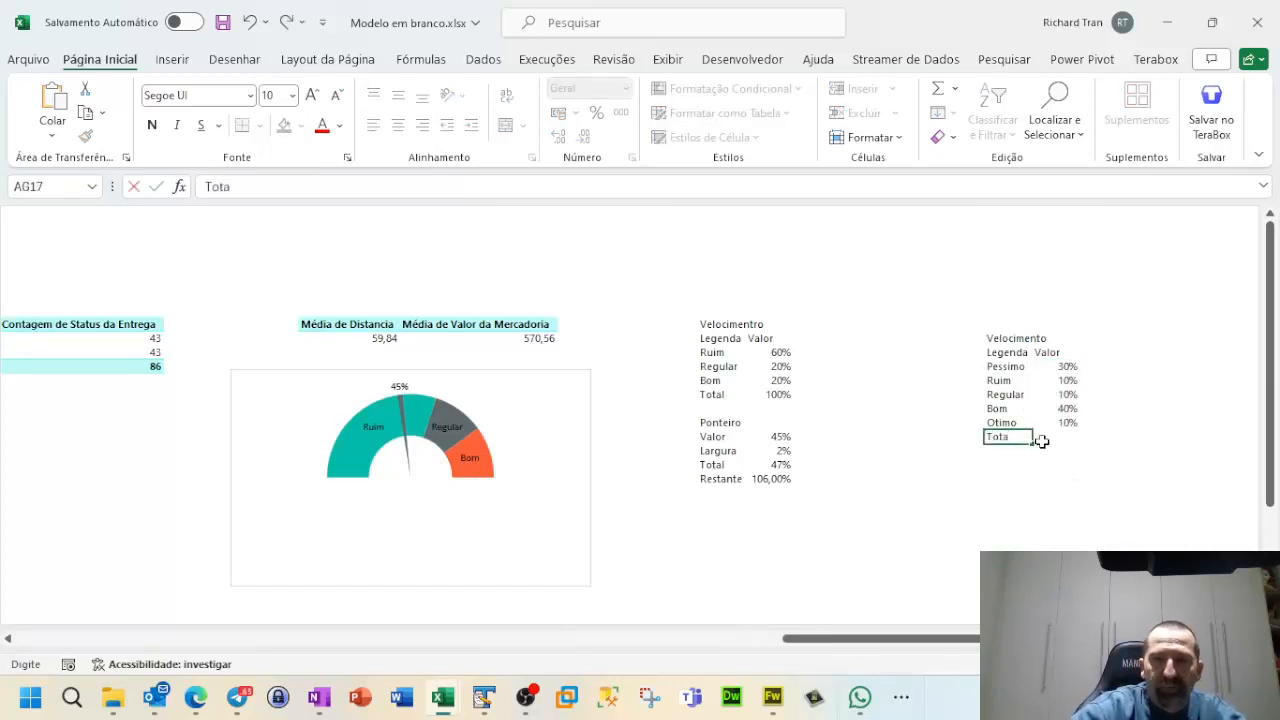
pyautogui.write('l')
pyautogui.click(1043, 441)
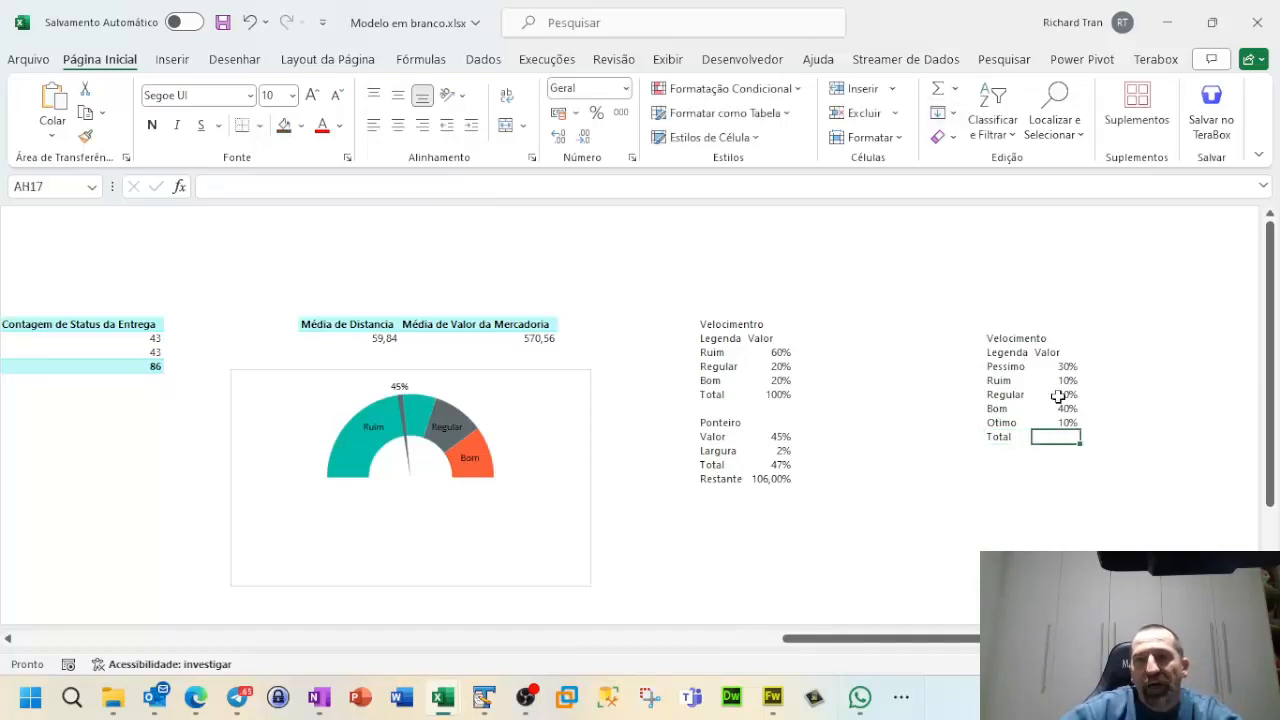
pyautogui.click(941, 89)
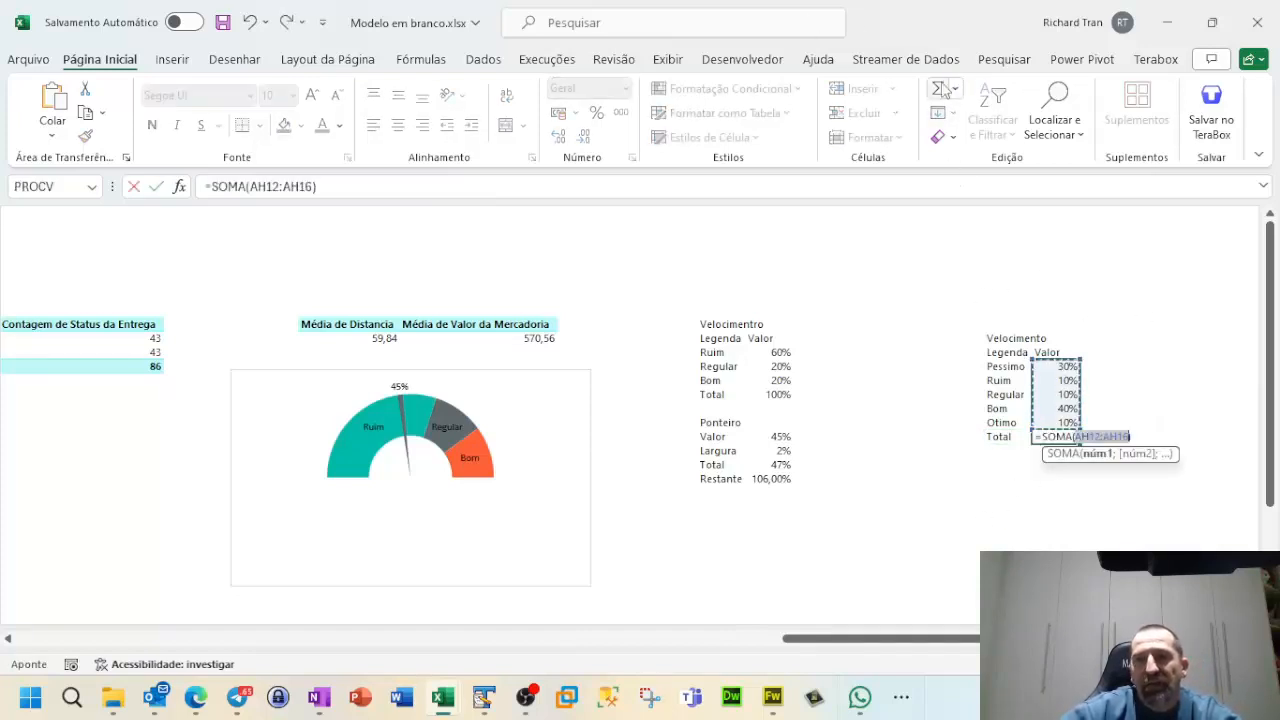
pyautogui.press('Return')
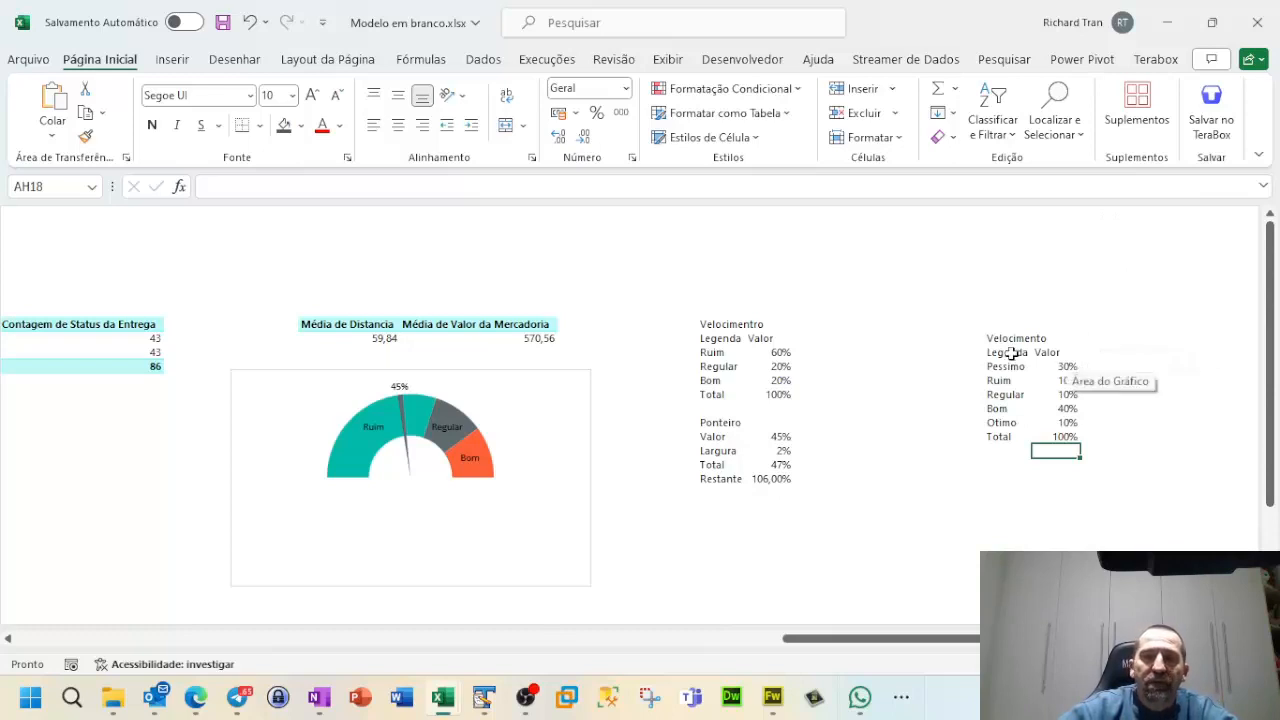
# Step: Insert a doughnut chart from the Legenda and Valor table in AG11:AH17 and move it off the existing gauge chart
pyautogui.moveTo(994, 352); pyautogui.dragTo(1072, 442)
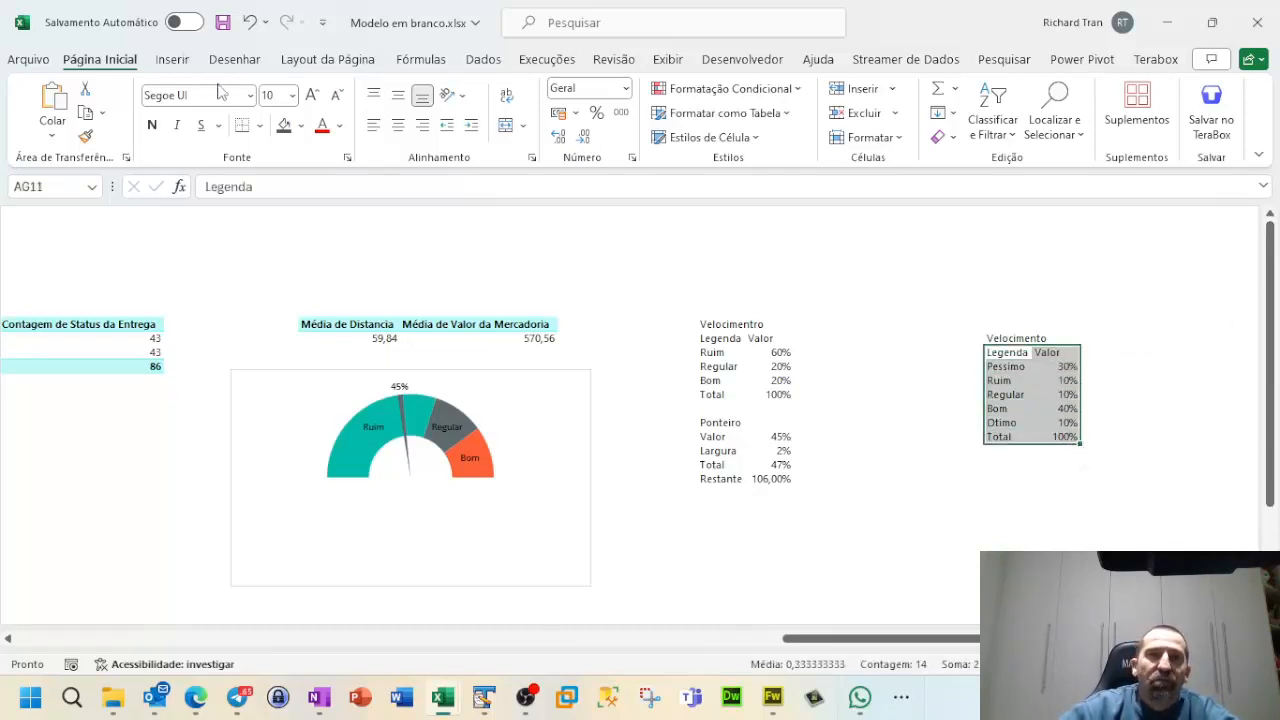
pyautogui.click(172, 62)
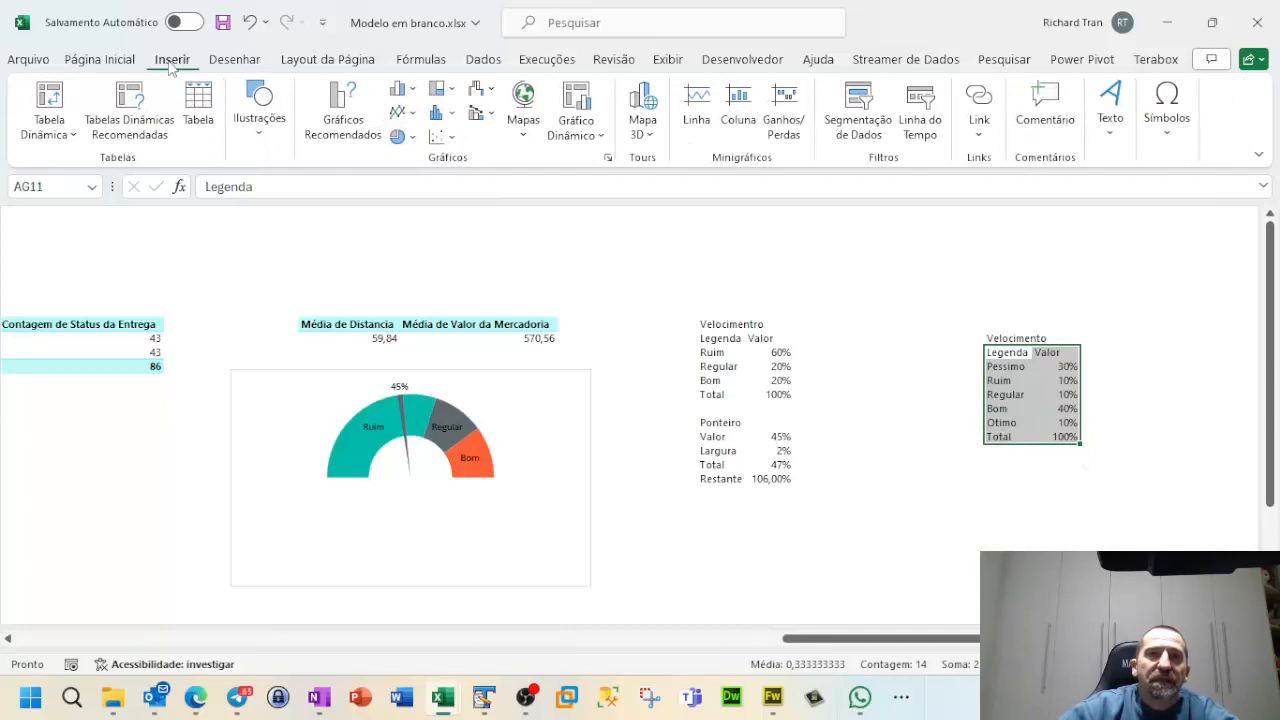
pyautogui.click(410, 138)
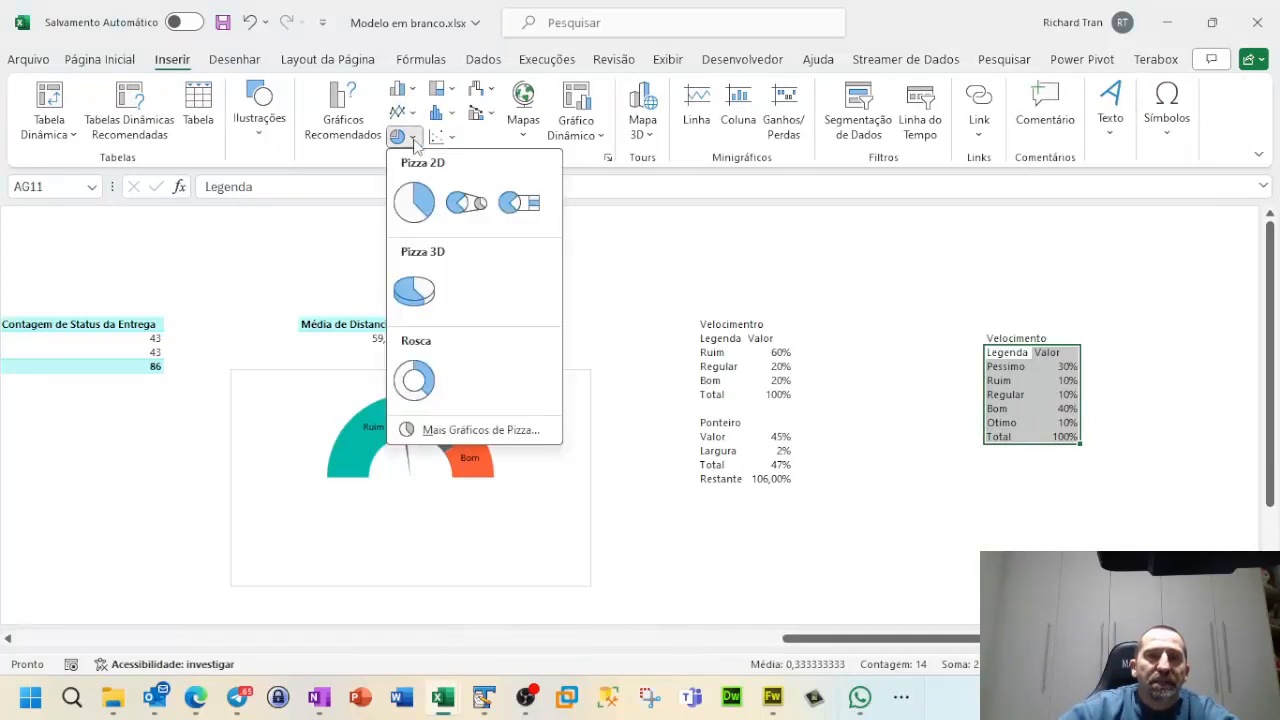
pyautogui.click(414, 378)
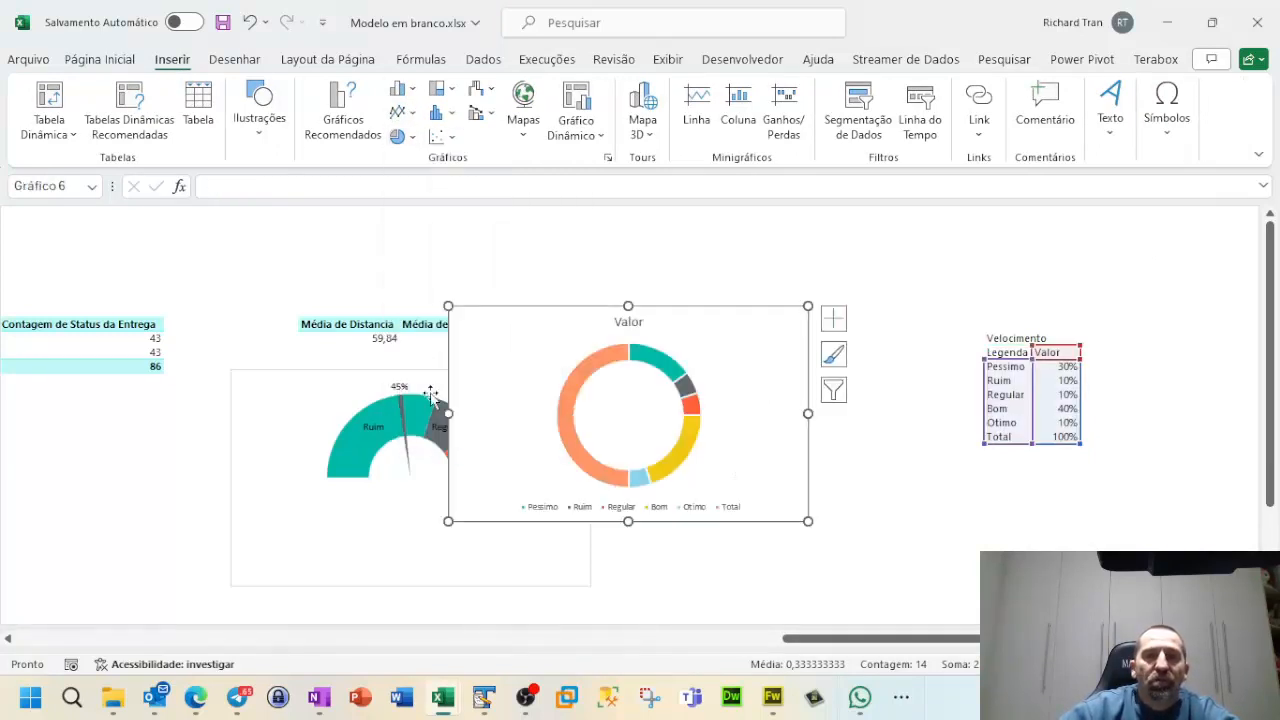
pyautogui.moveTo(686, 306); pyautogui.dragTo(774, 251)
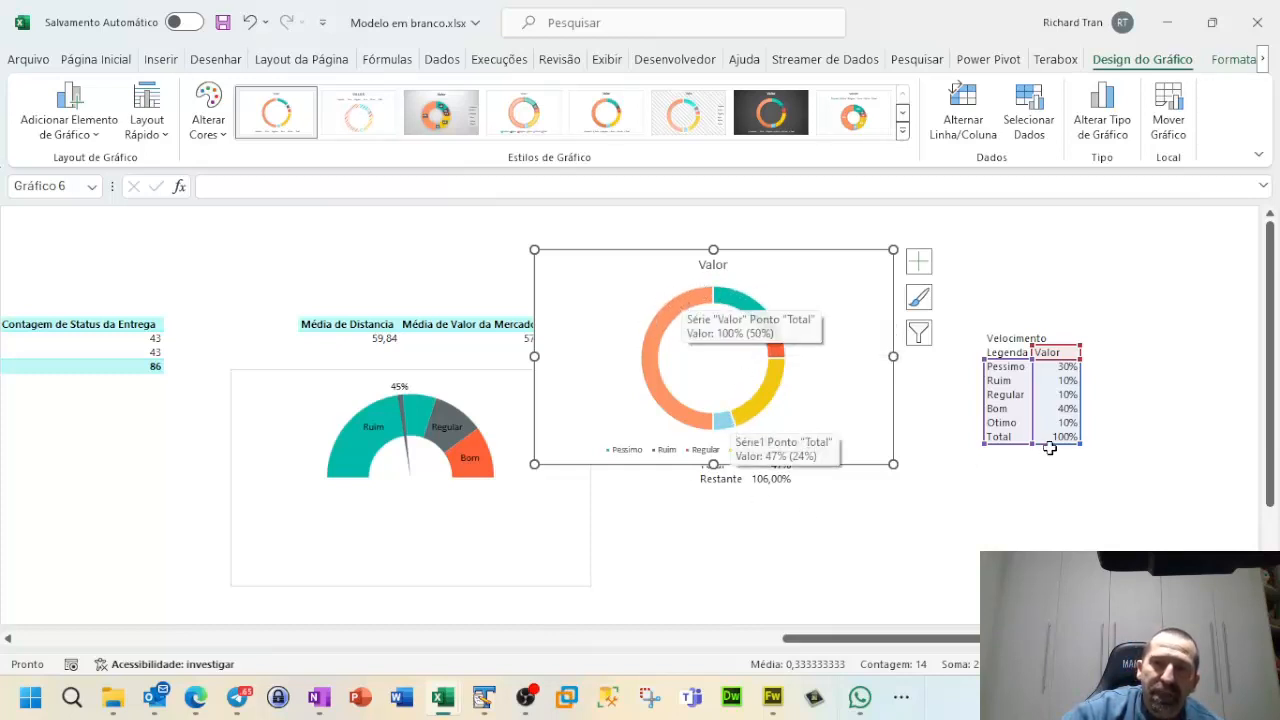
pyautogui.click(674, 315)
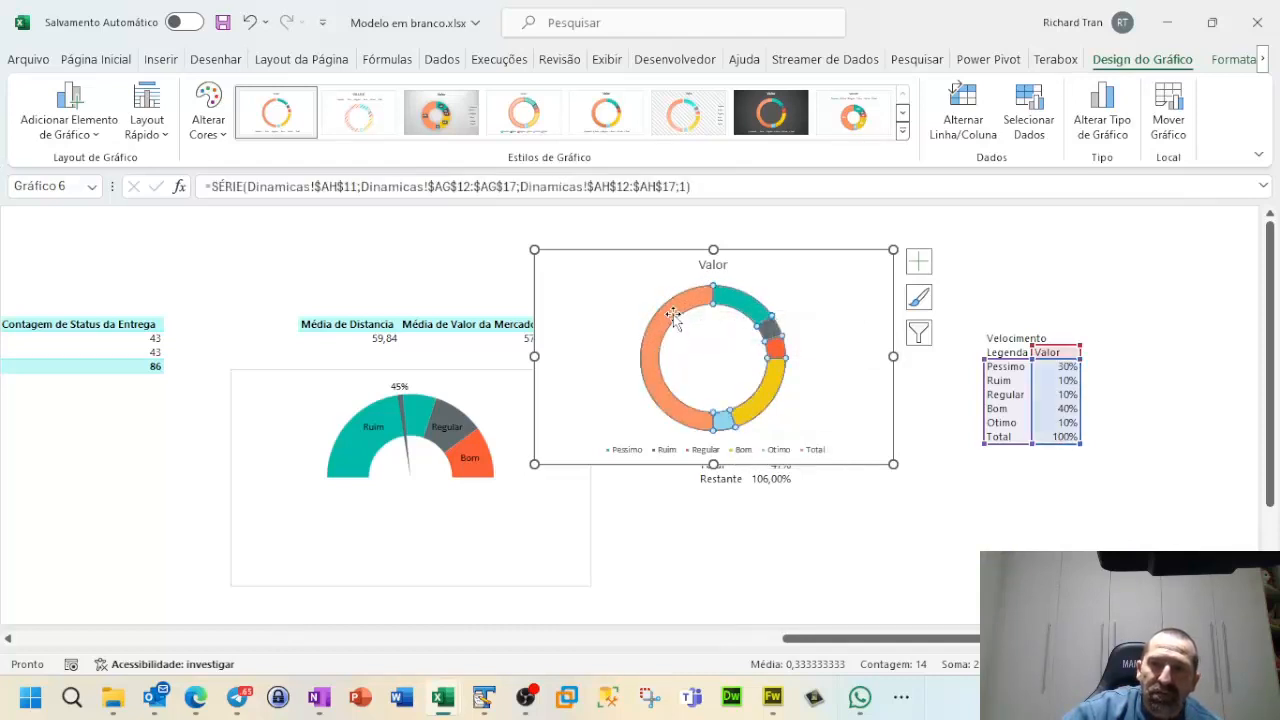
pyautogui.click(674, 315)
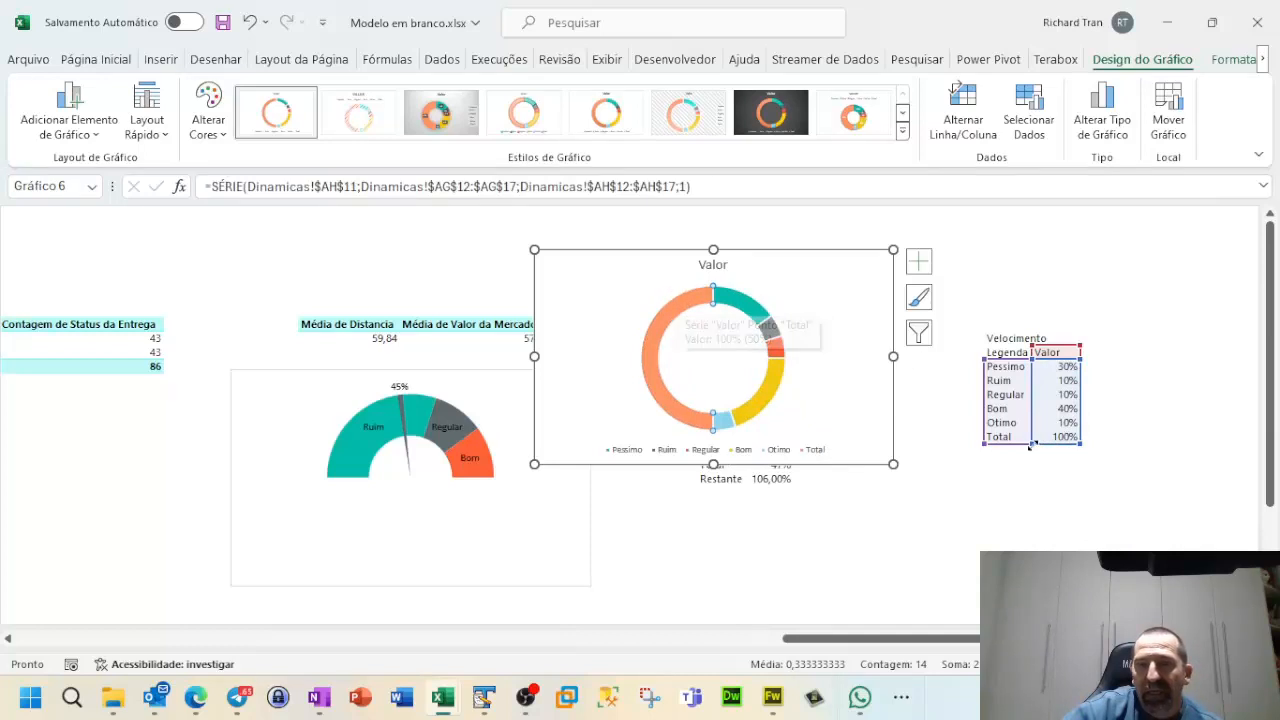
pyautogui.click(753, 306)
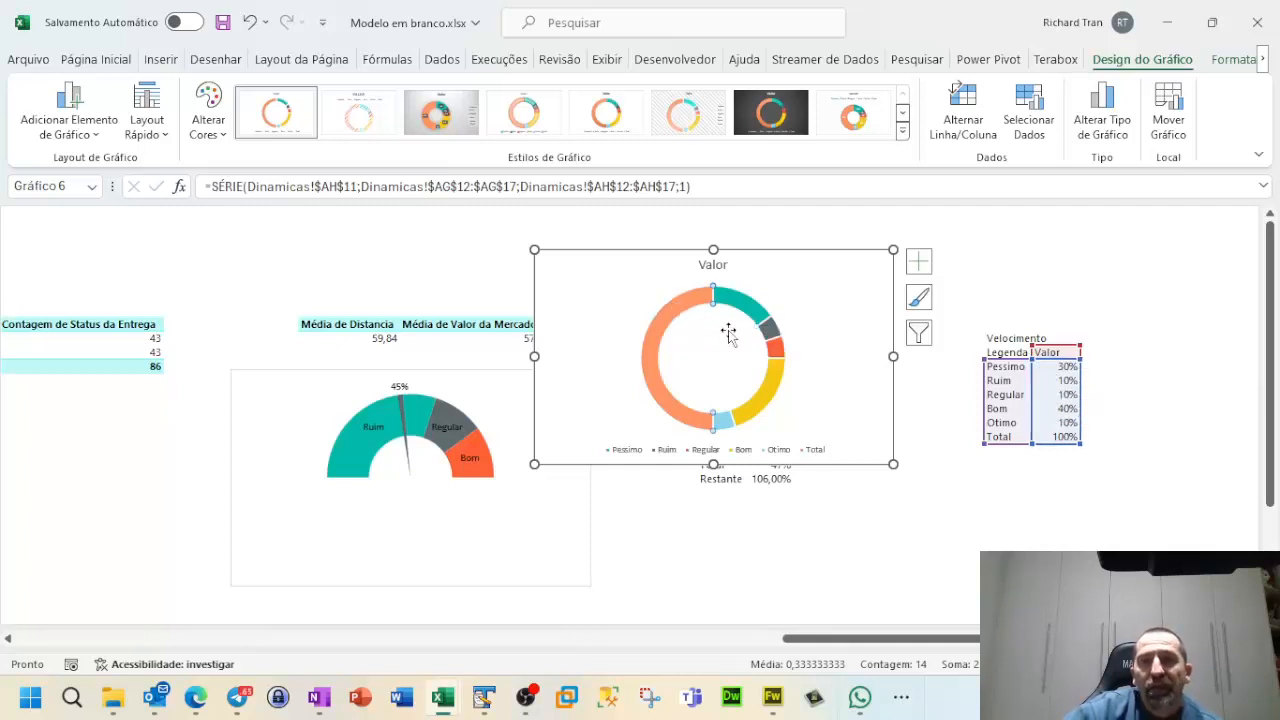
pyautogui.click(797, 254)
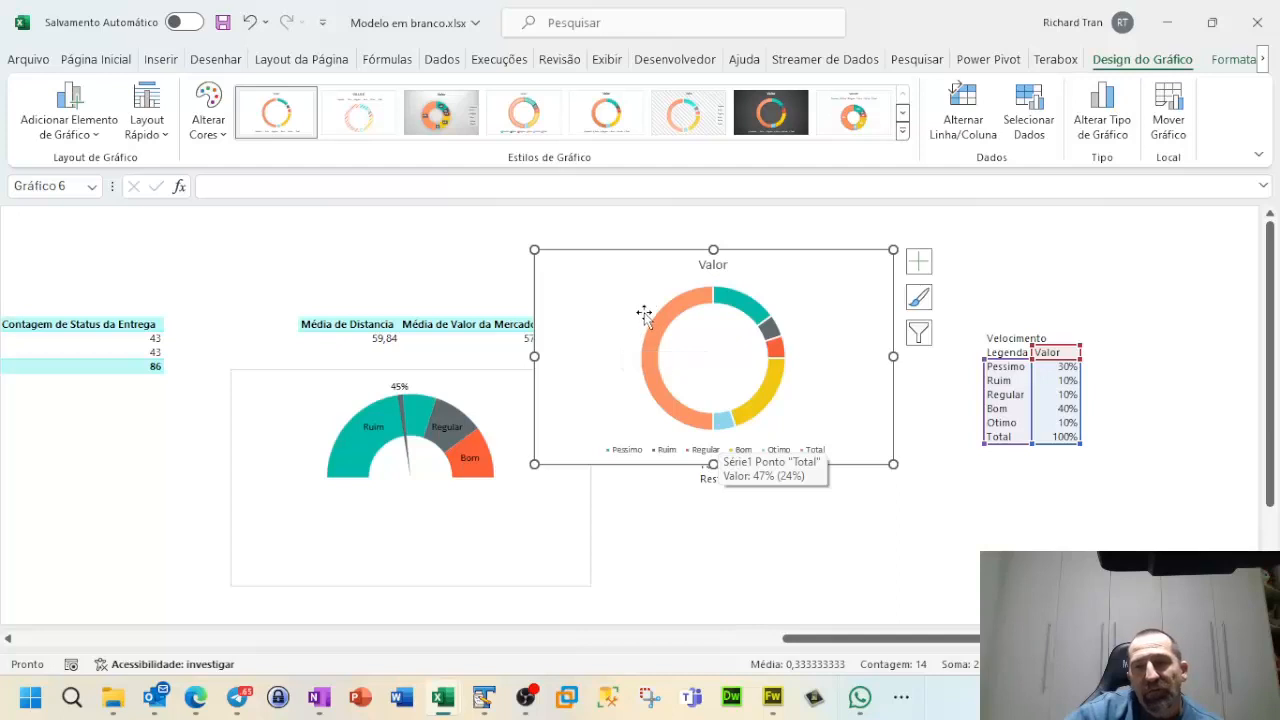
# Step: Rotate the doughnut series by setting the angle of its first slice to 270°
pyautogui.rightClick(706, 298)
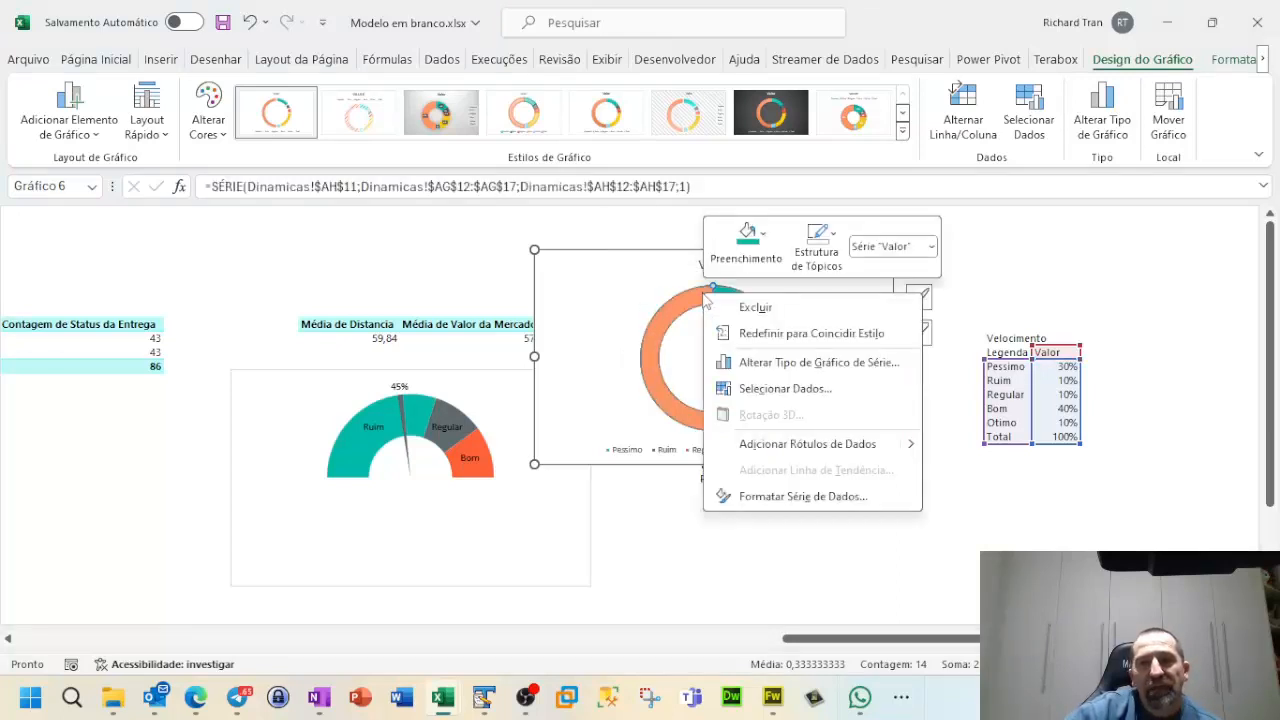
pyautogui.click(802, 496)
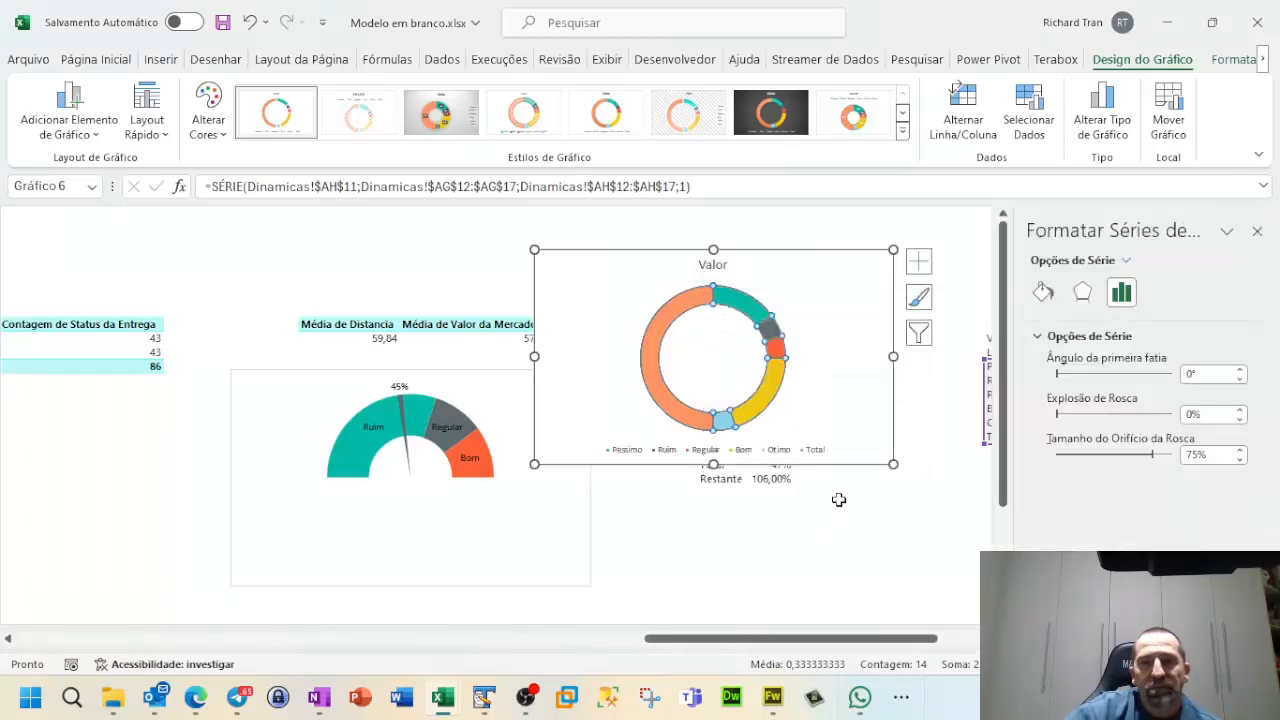
pyautogui.click(1188, 377)
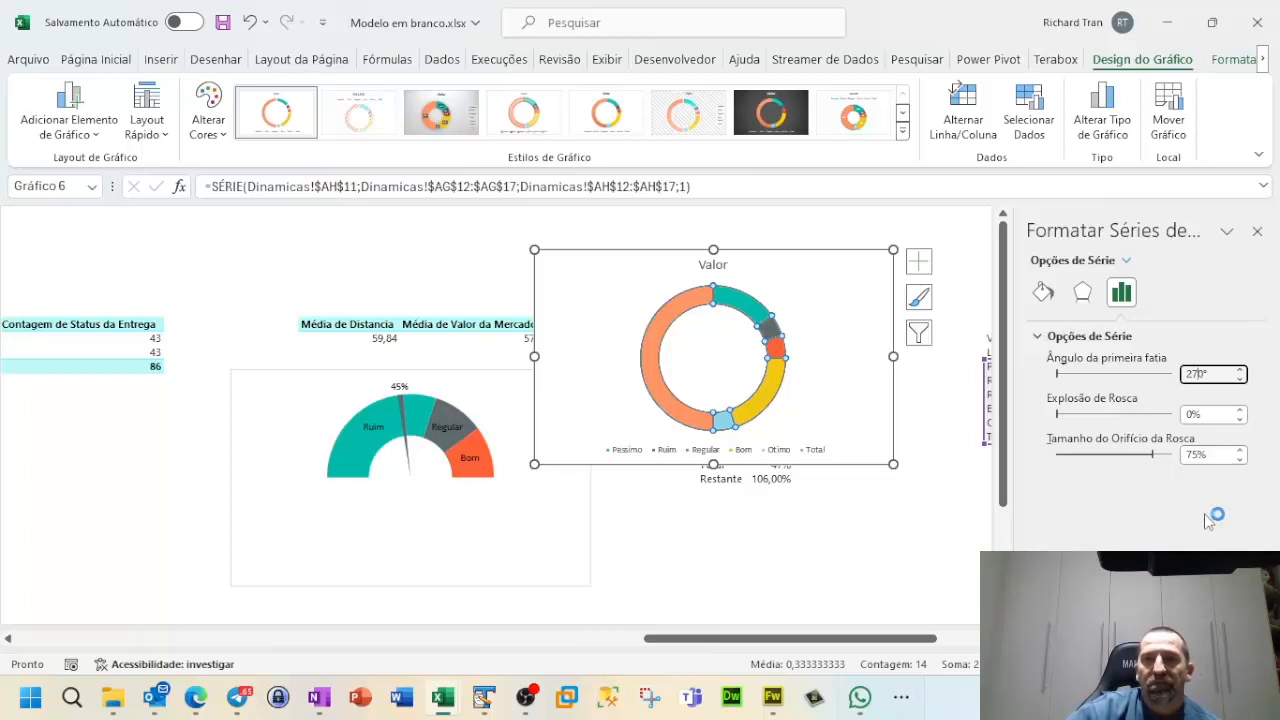
pyautogui.click(1208, 412)
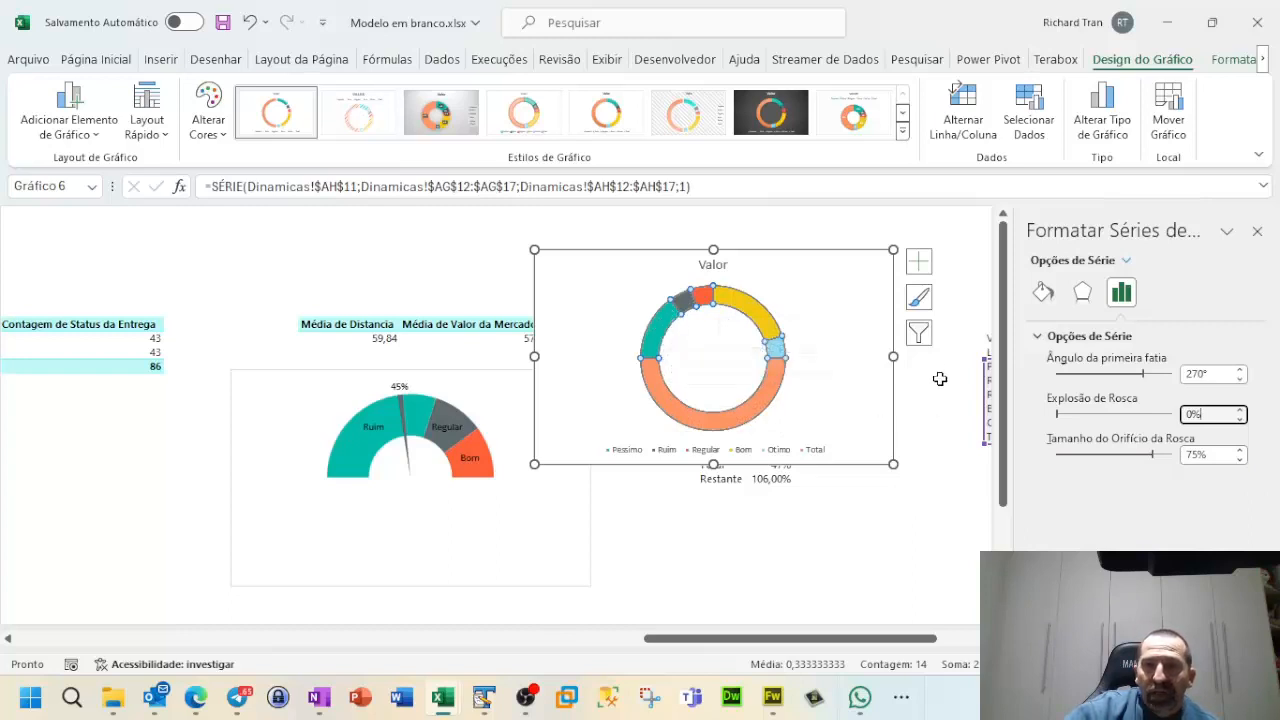
# Step: Set the doughnut's lower Total slice to no fill
pyautogui.click(760, 405)
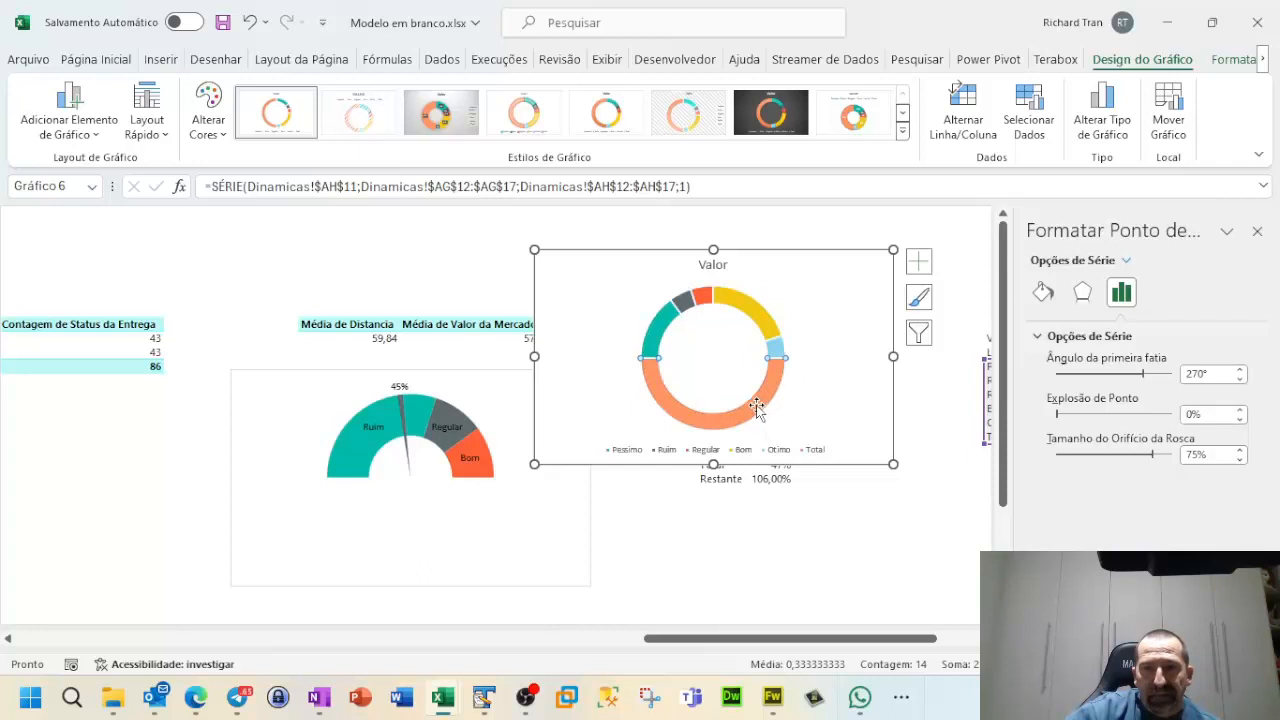
pyautogui.click(771, 247)
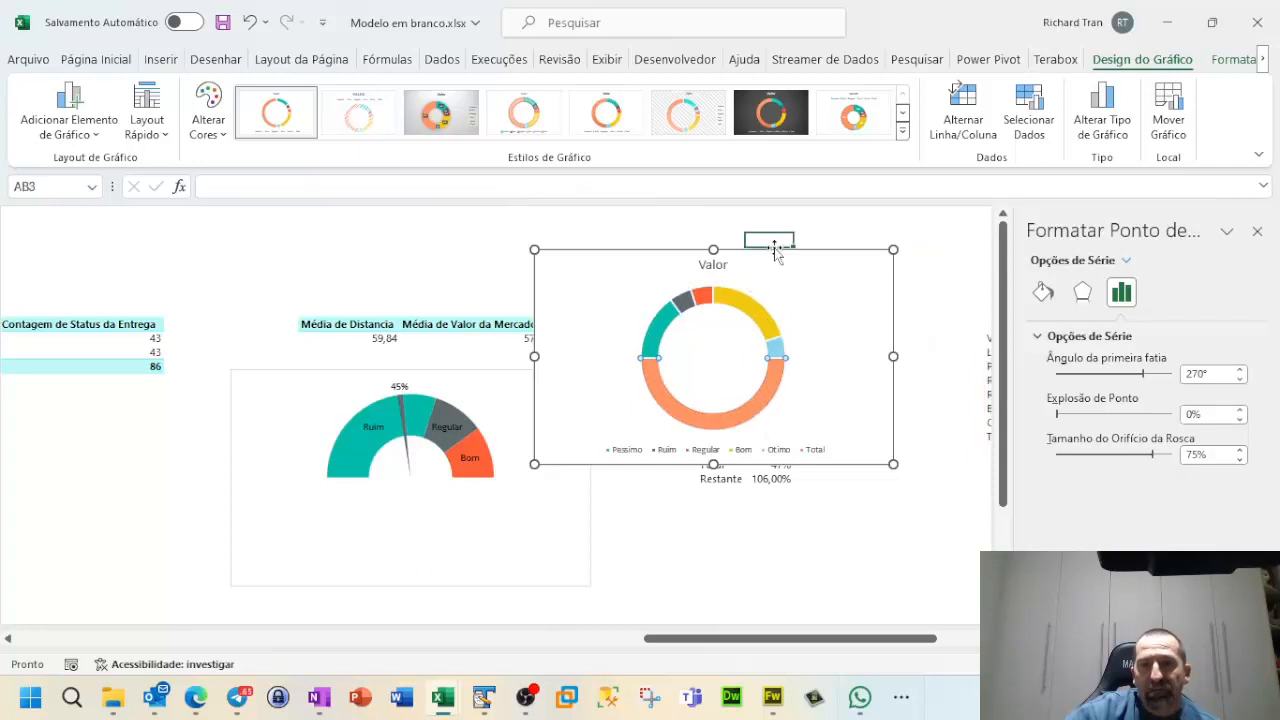
pyautogui.click(740, 303)
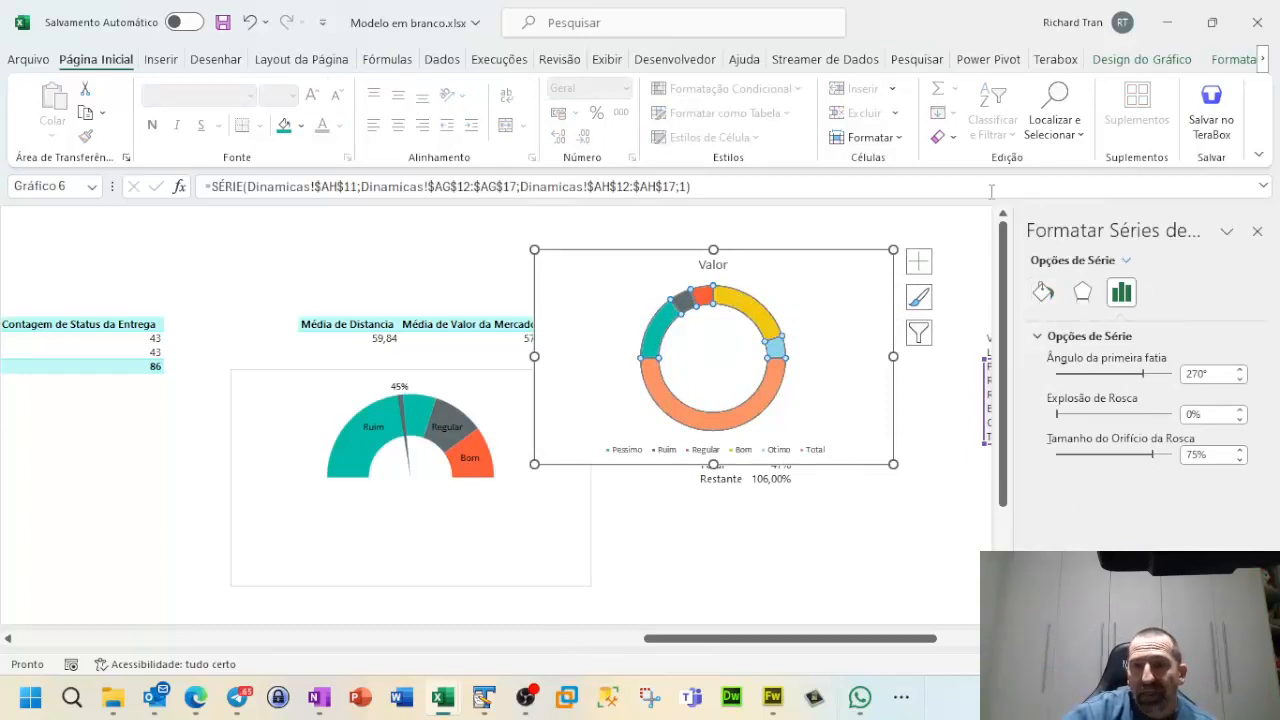
pyautogui.click(1045, 296)
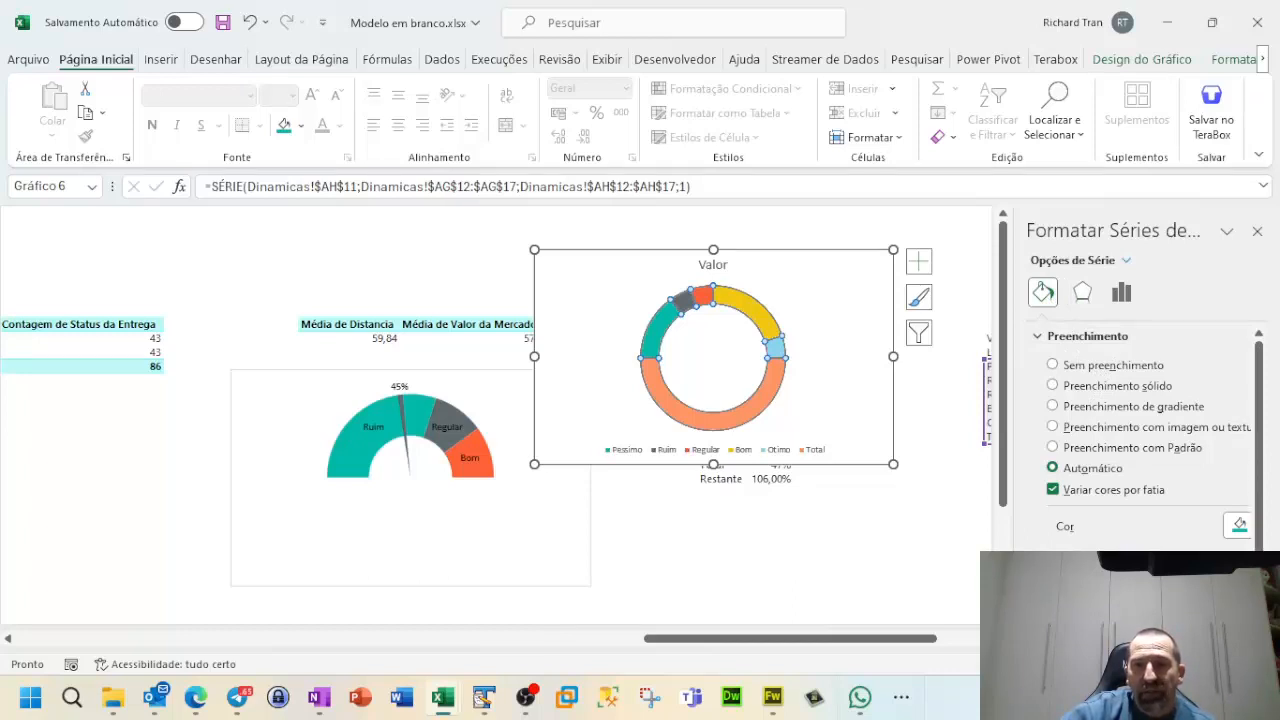
pyautogui.click(855, 397)
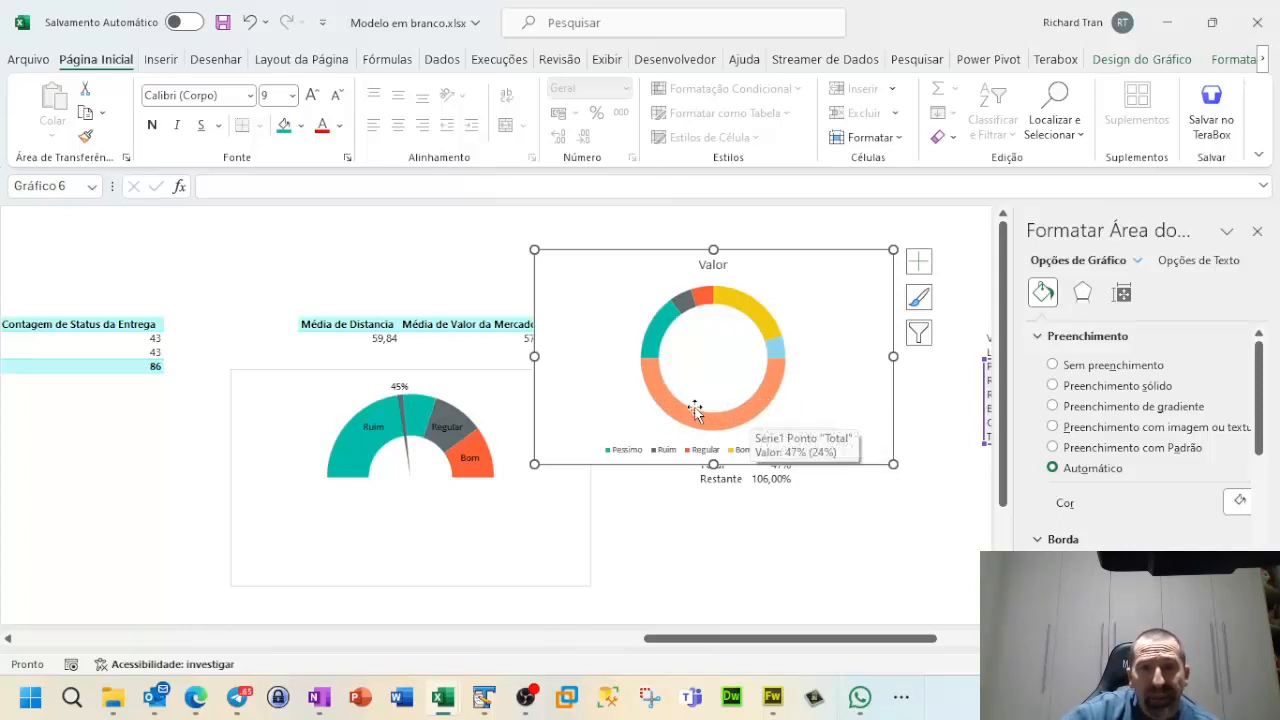
pyautogui.click(748, 413)
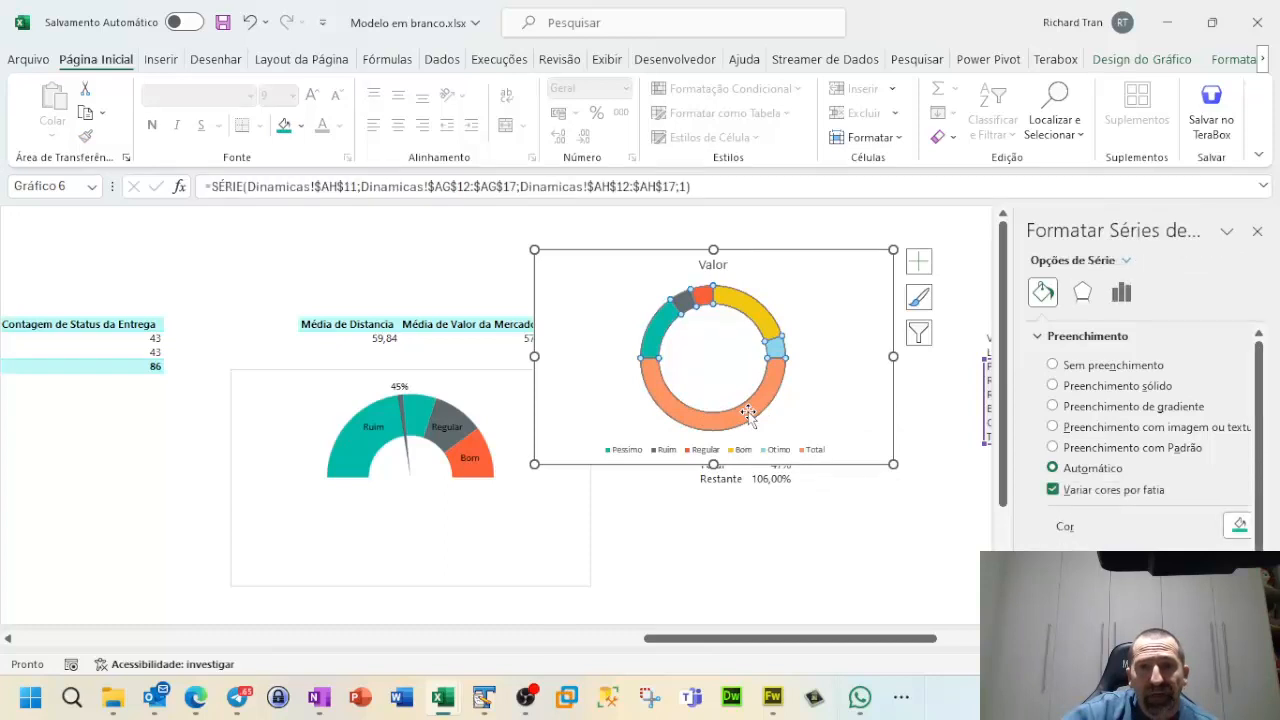
pyautogui.click(748, 413)
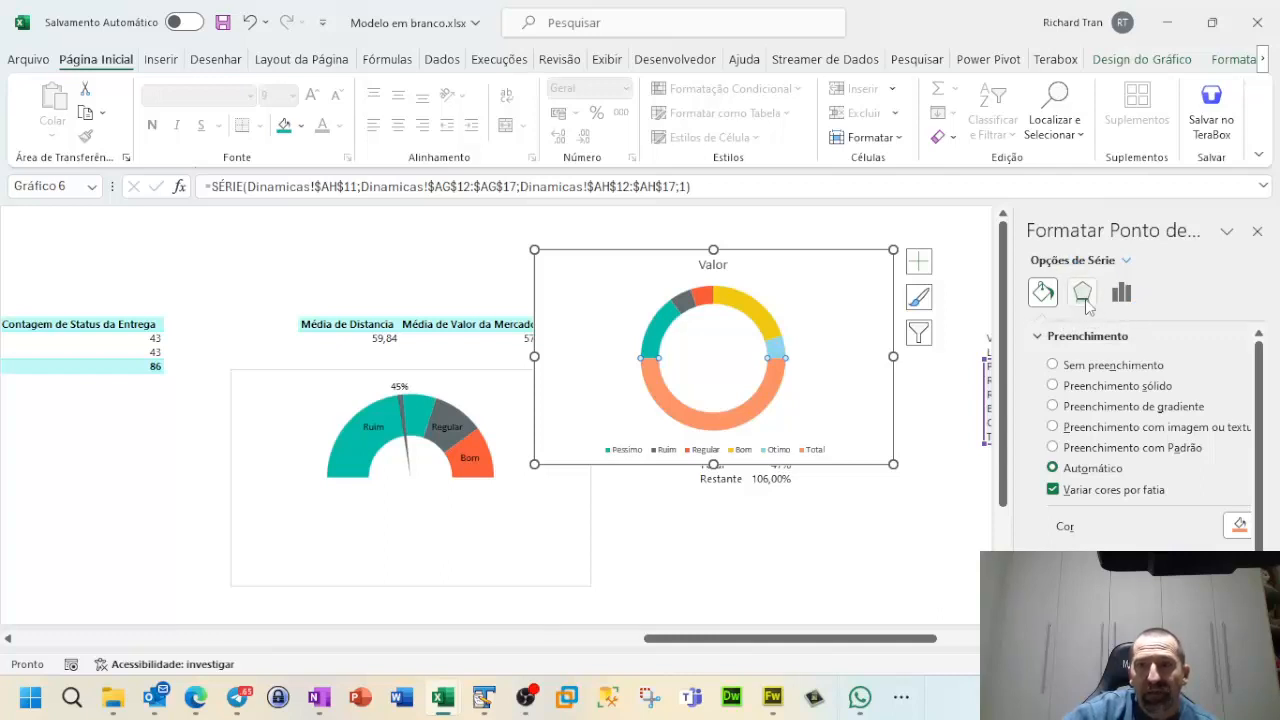
pyautogui.click(1053, 364)
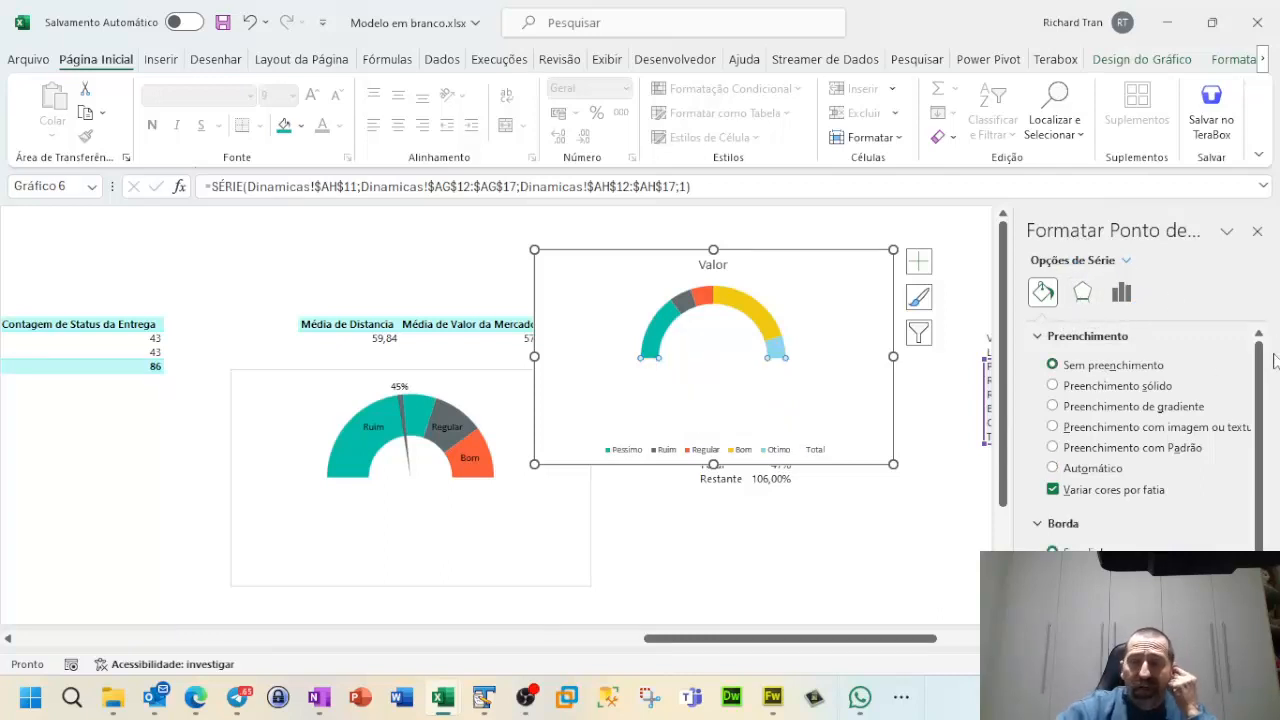
# Step: Set the doughnut hole size of the whole series to 50%
pyautogui.click(733, 295)
pyautogui.click(766, 251)
pyautogui.click(710, 298)
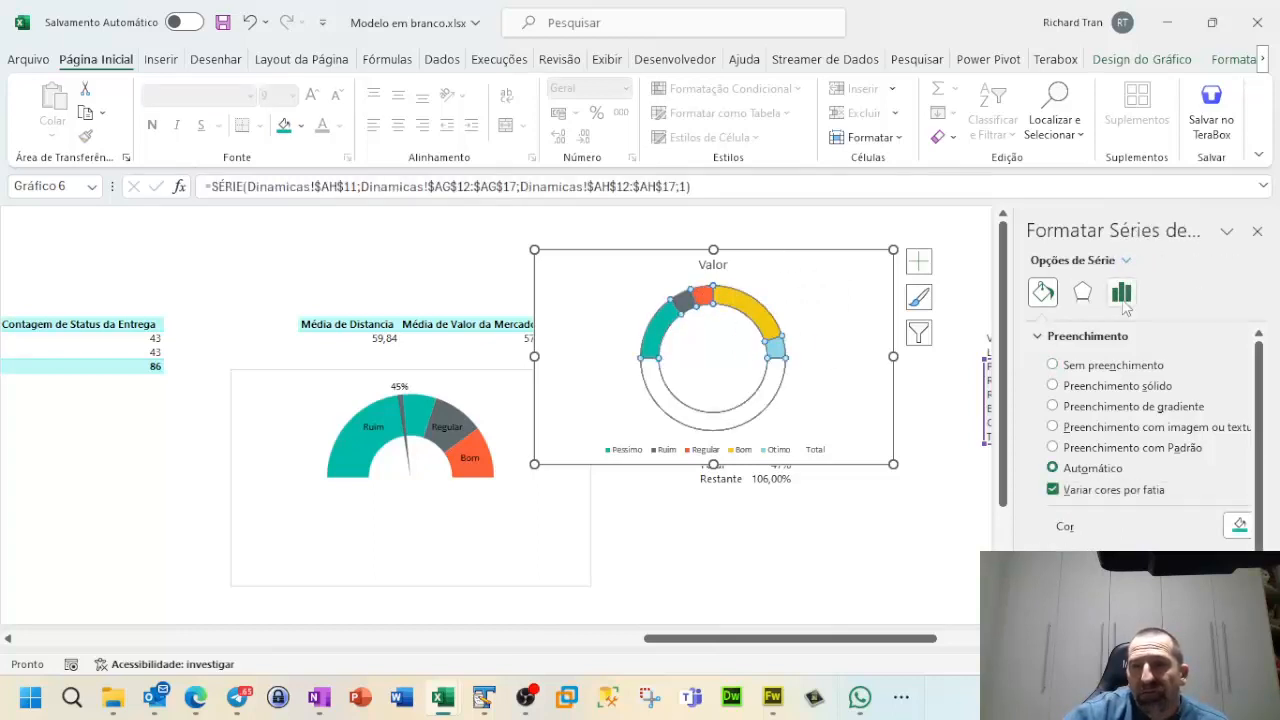
pyautogui.click(1121, 292)
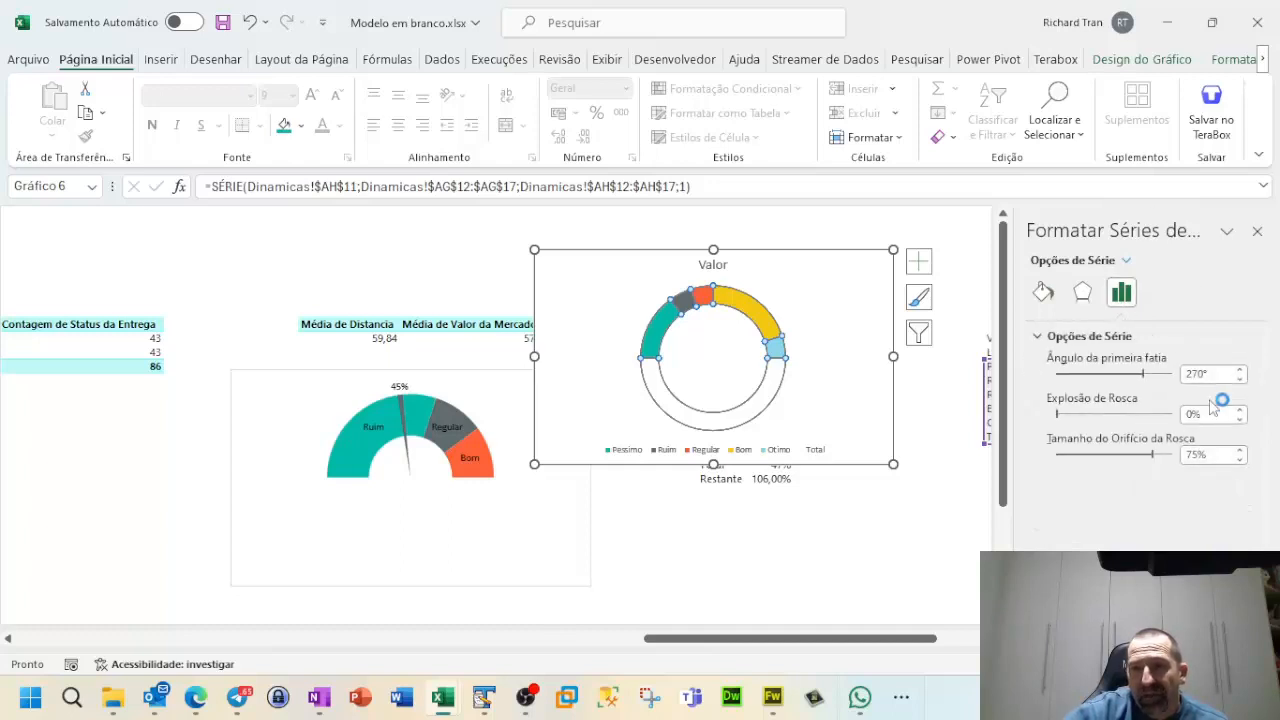
pyautogui.click(1210, 455)
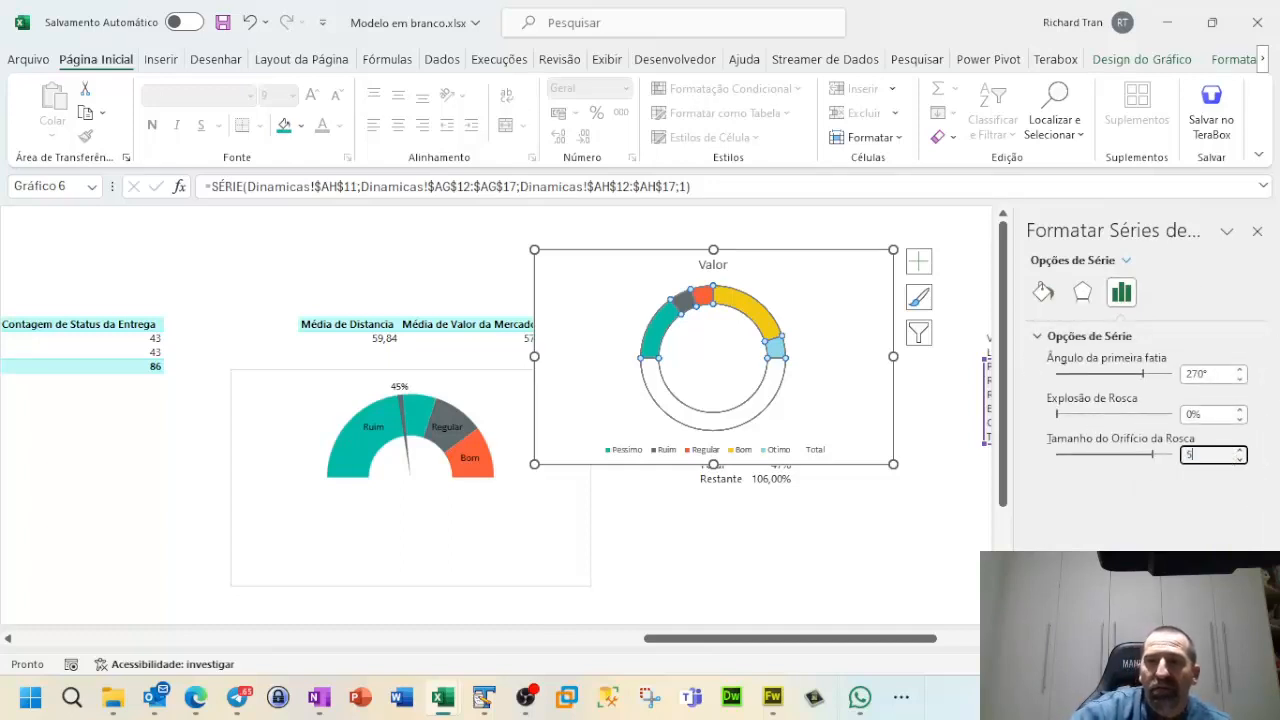
pyautogui.write('50')
pyautogui.press('Return')
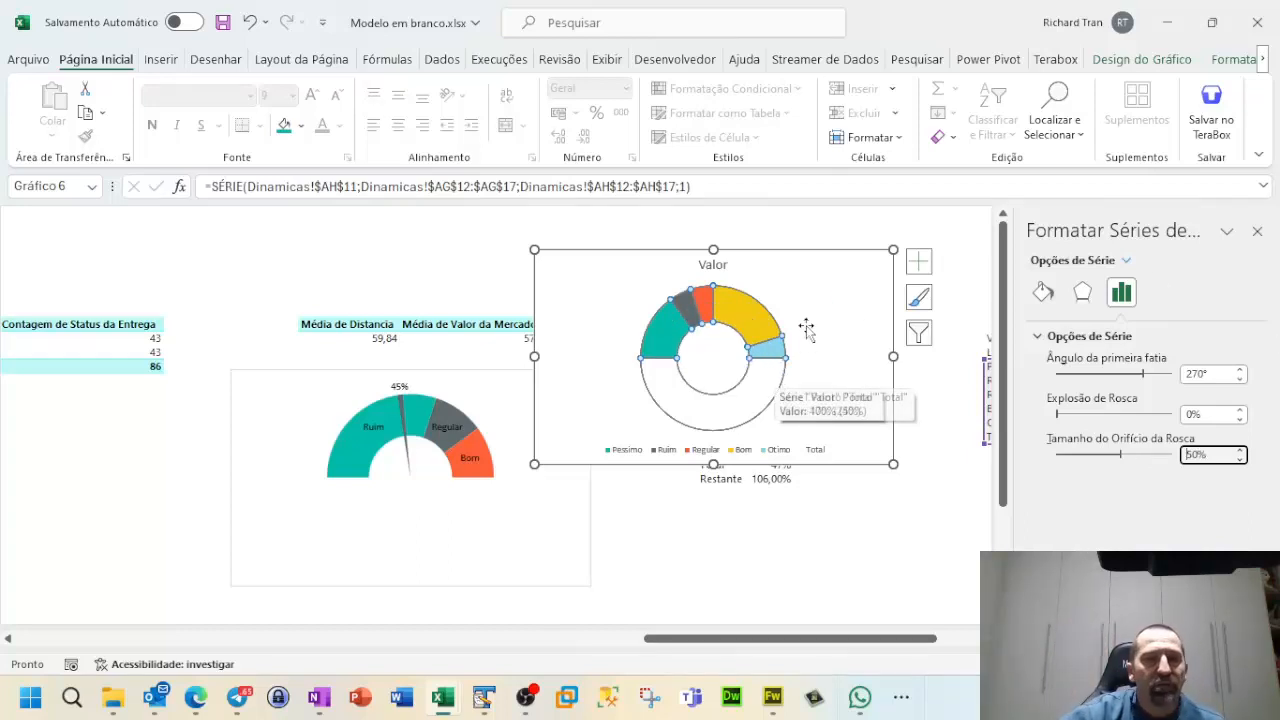
# Step: Delete the chart title Valor and the legend from the new chart
pyautogui.click(710, 265)
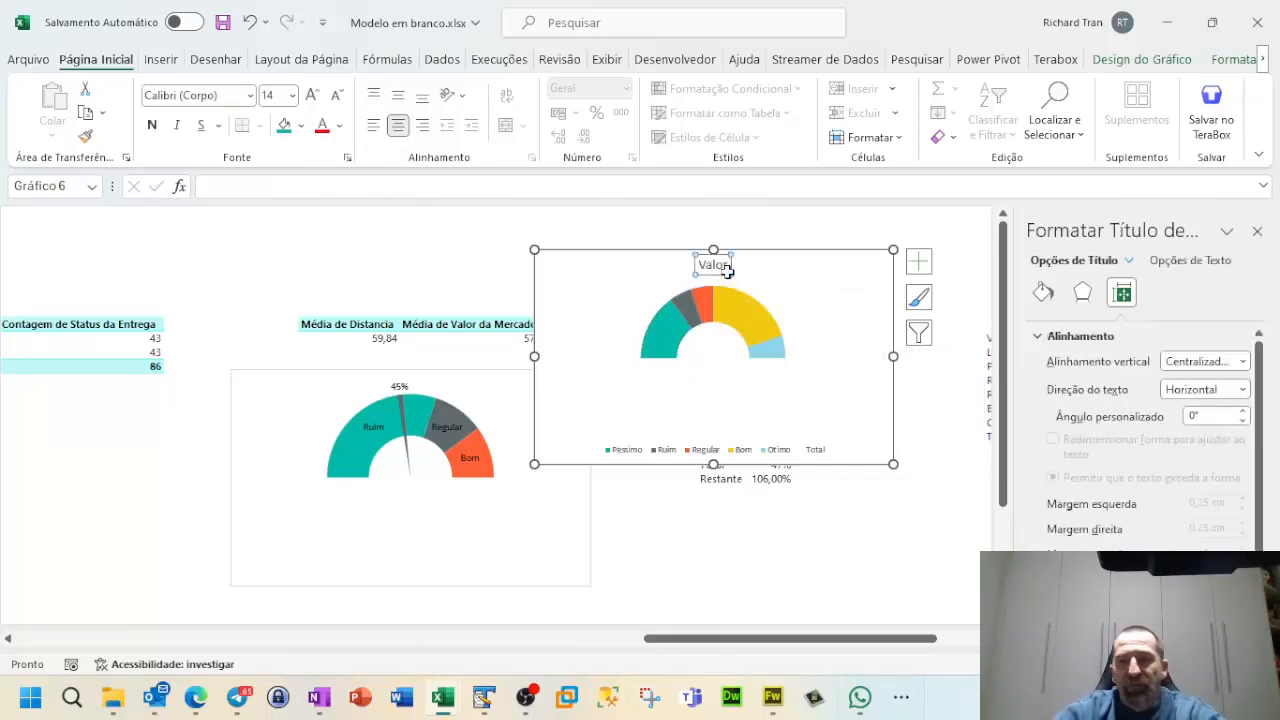
pyautogui.press('Delete')
pyautogui.click(766, 452)
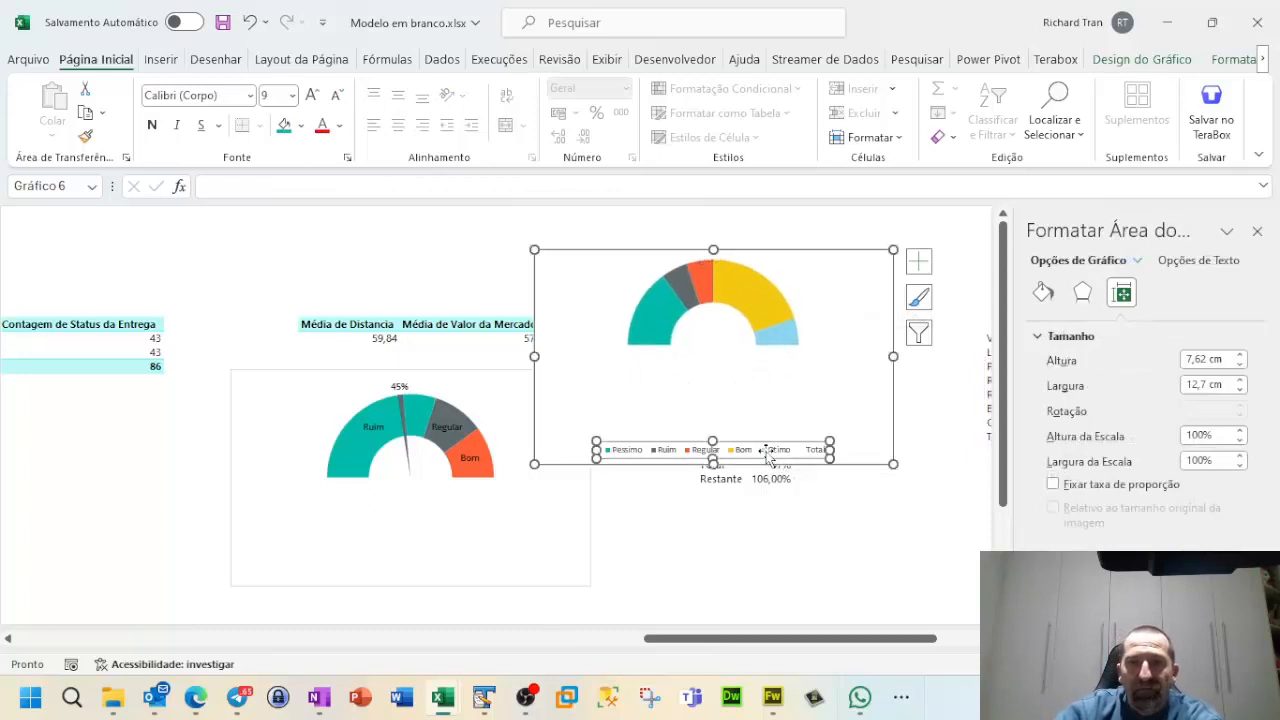
pyautogui.press('Delete')
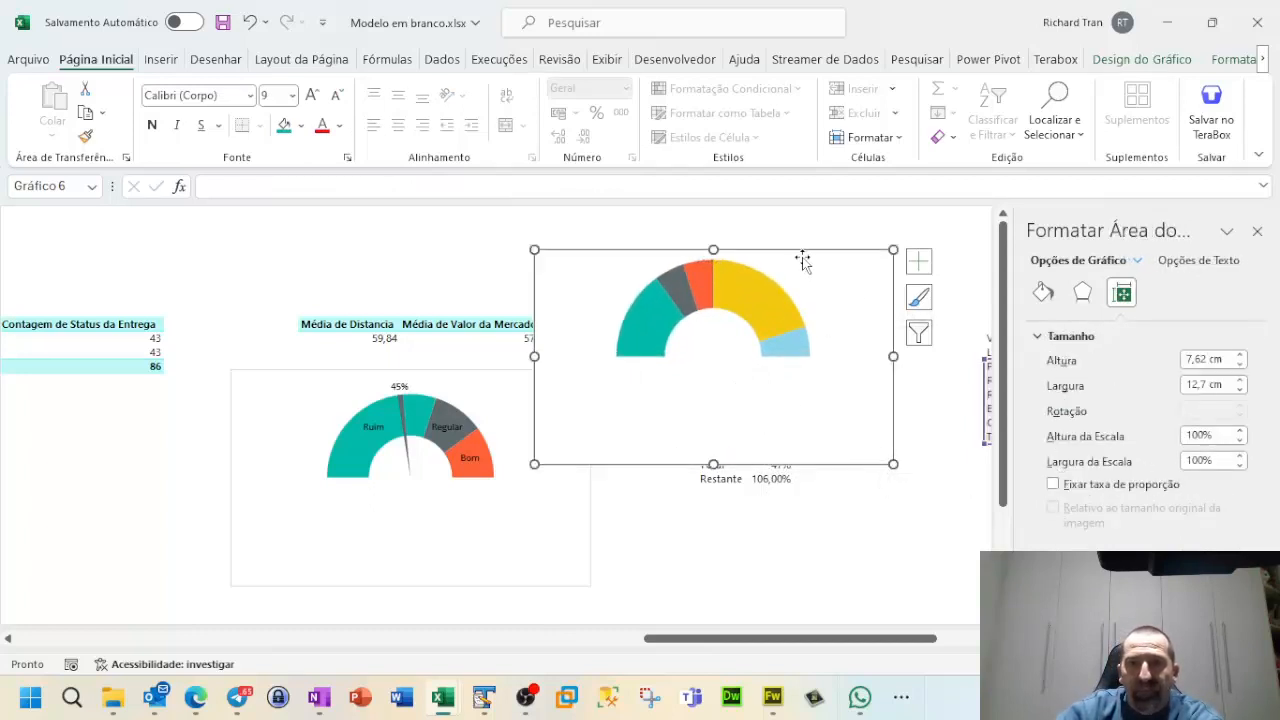
# Step: Move the new five-category gauge chart left, clear of the source tables, and remove its outline
pyautogui.moveTo(801, 252); pyautogui.dragTo(517, 261)
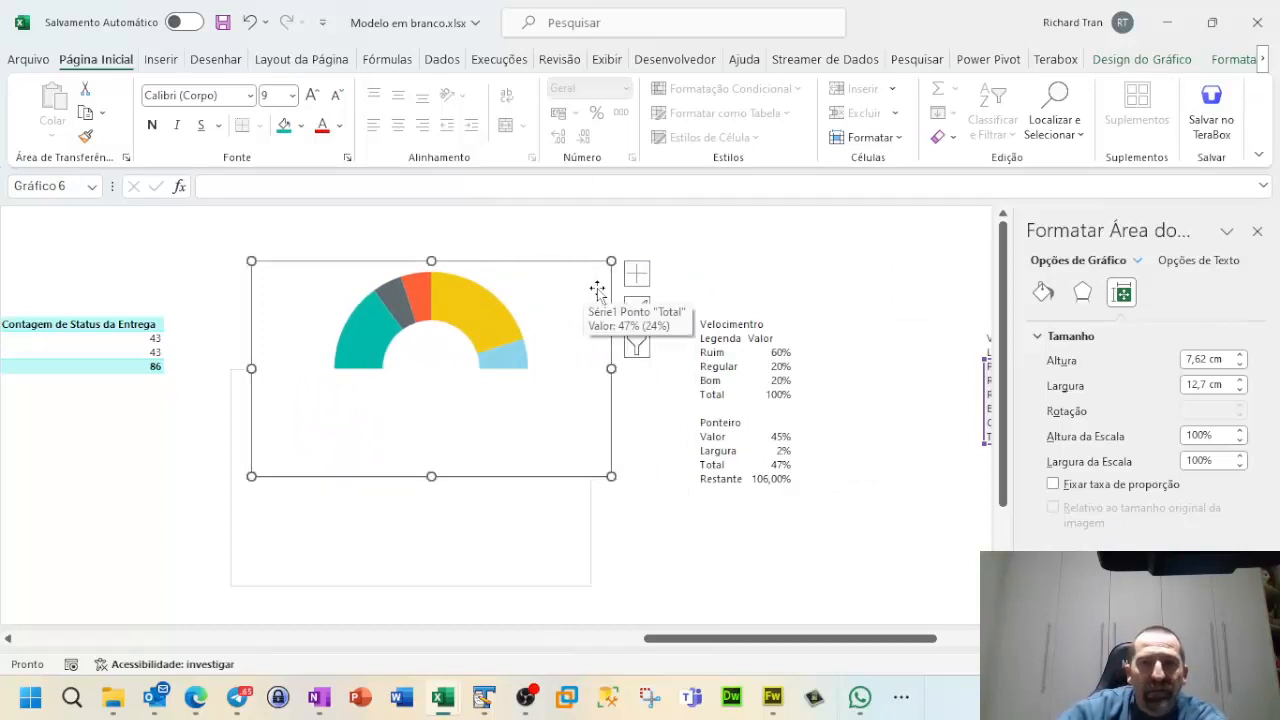
pyautogui.click(1231, 62)
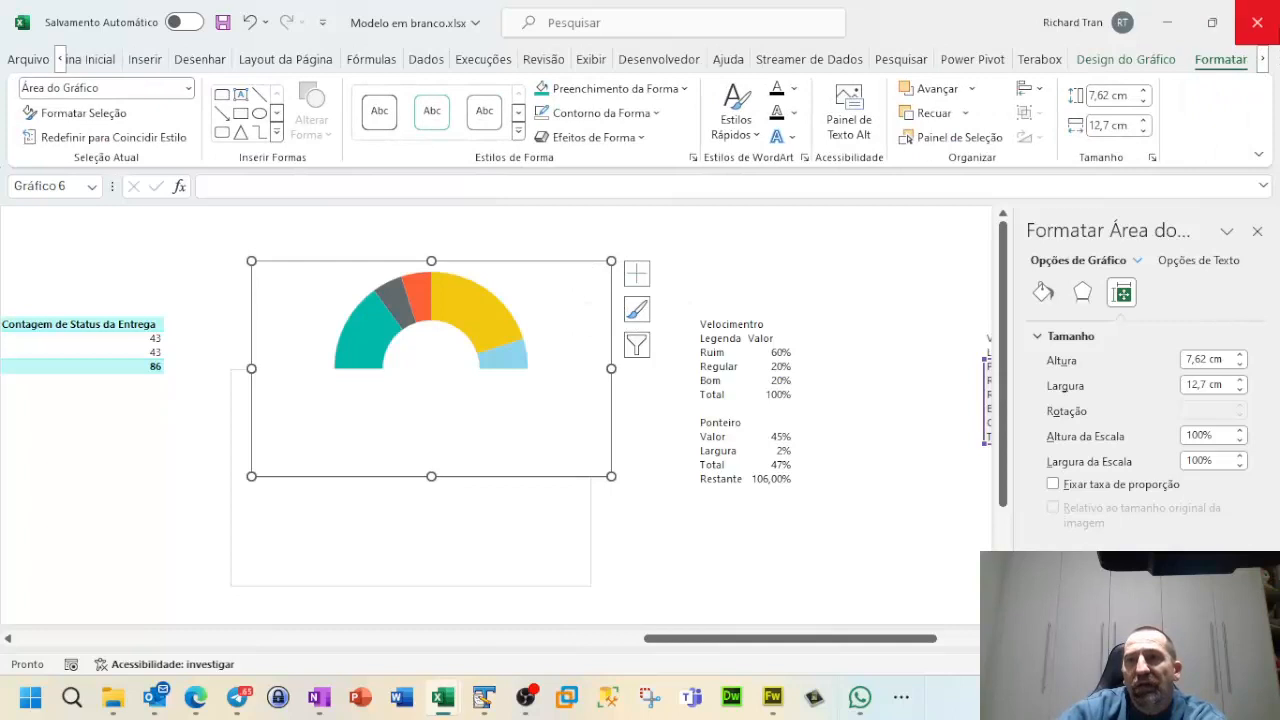
pyautogui.click(650, 117)
pyautogui.click(590, 345)
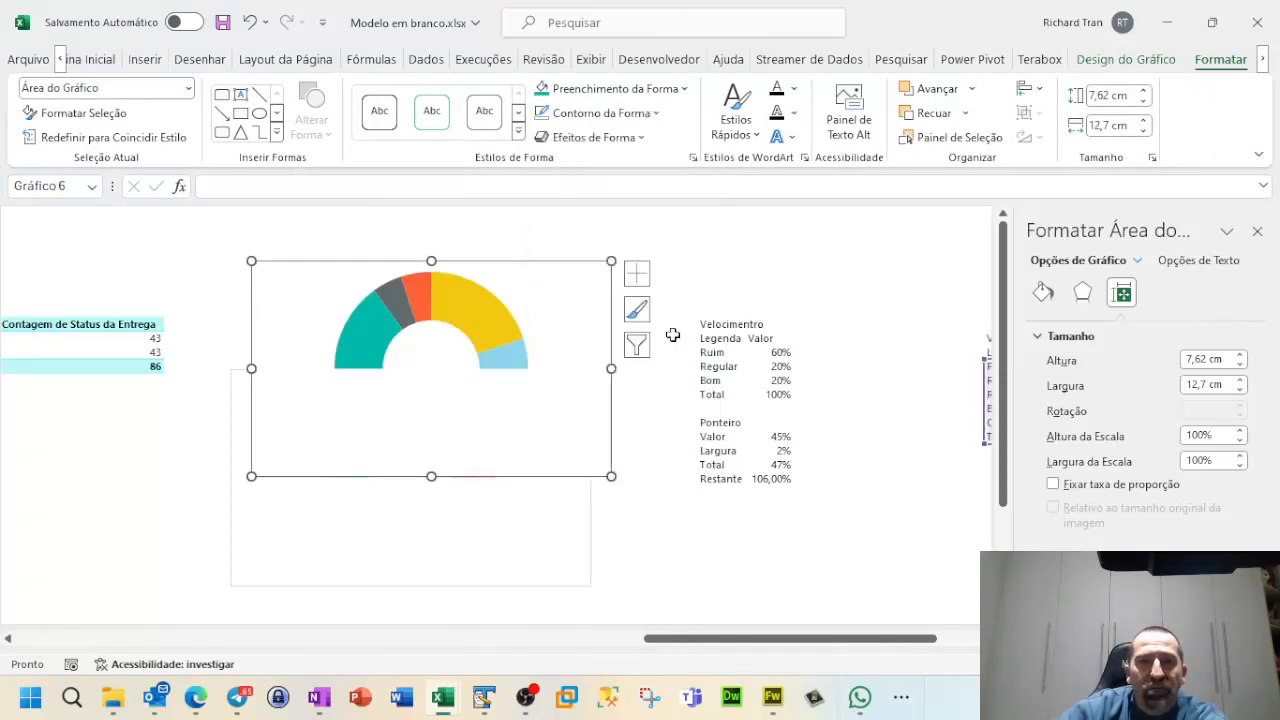
pyautogui.click(758, 260)
pyautogui.click(521, 309)
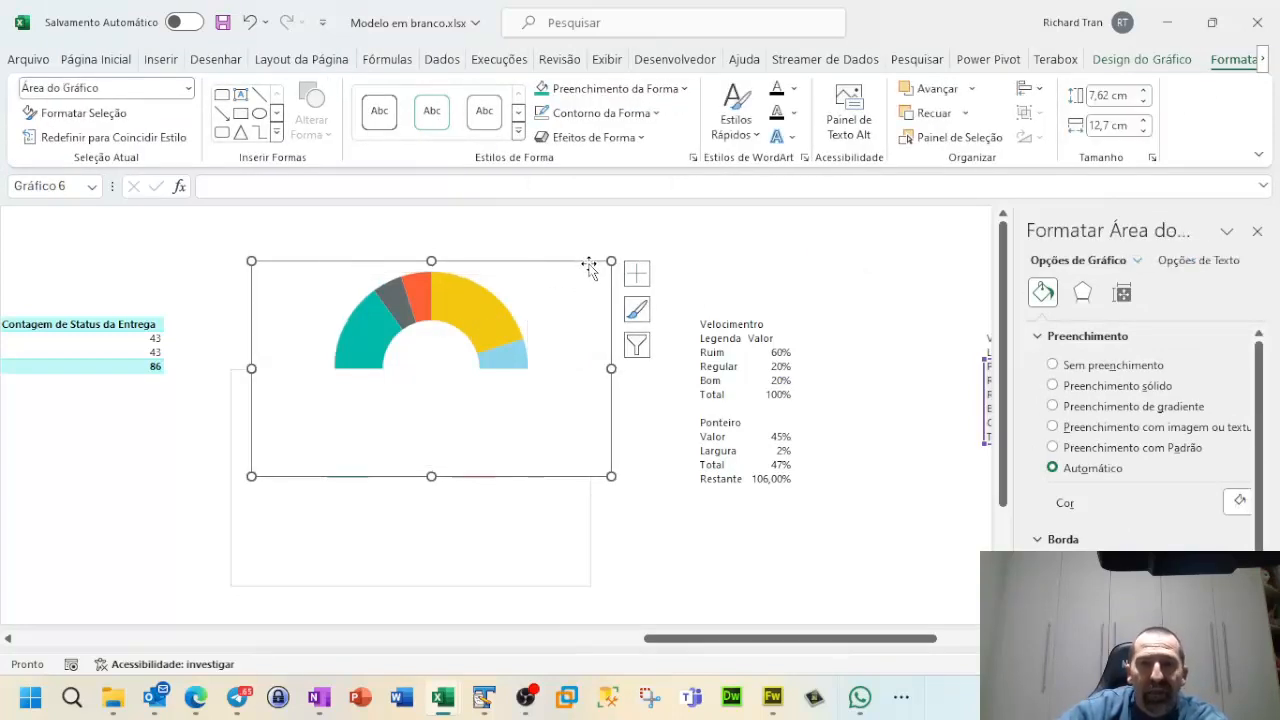
# Step: Close the formatting pane and move the charts apart, placing the new gauge at the upper left and the three-category example to its lower right
pyautogui.moveTo(580, 266)
pyautogui.mouseDown()
pyautogui.moveTo(507, 241)
pyautogui.moveTo(540, 223)
pyautogui.moveTo(555, 236)
pyautogui.mouseUp()
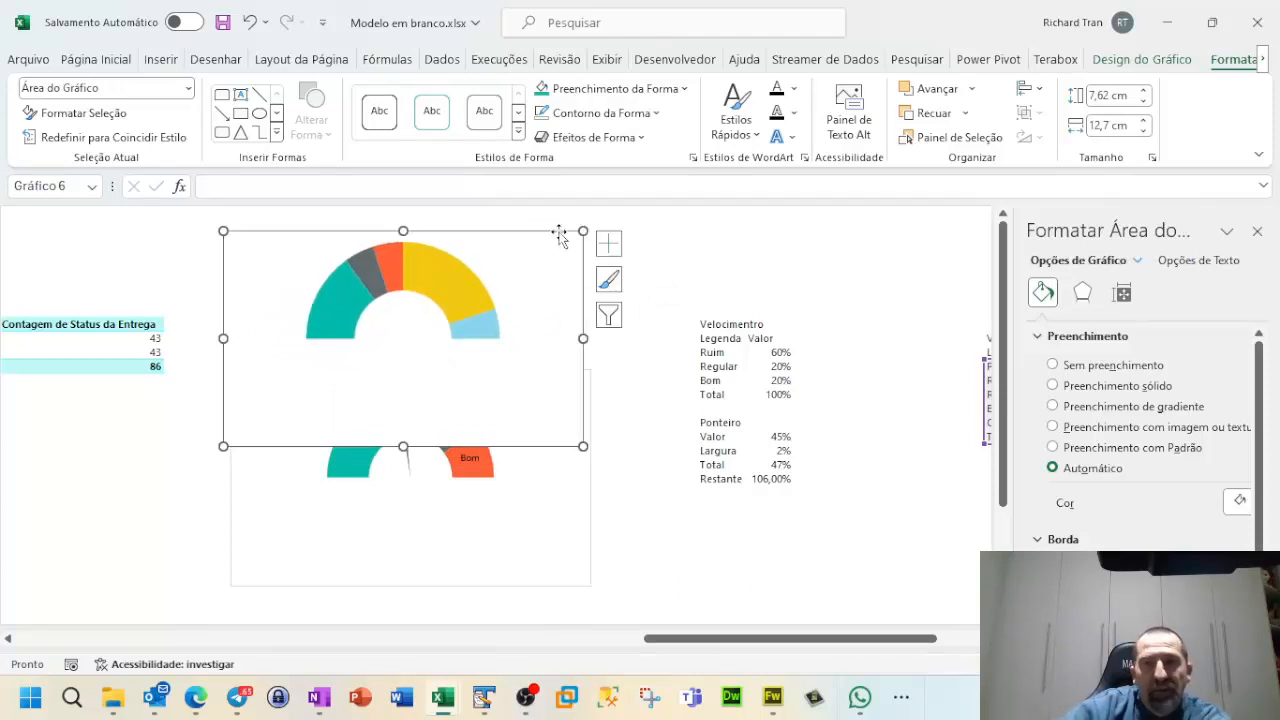
pyautogui.click(1257, 231)
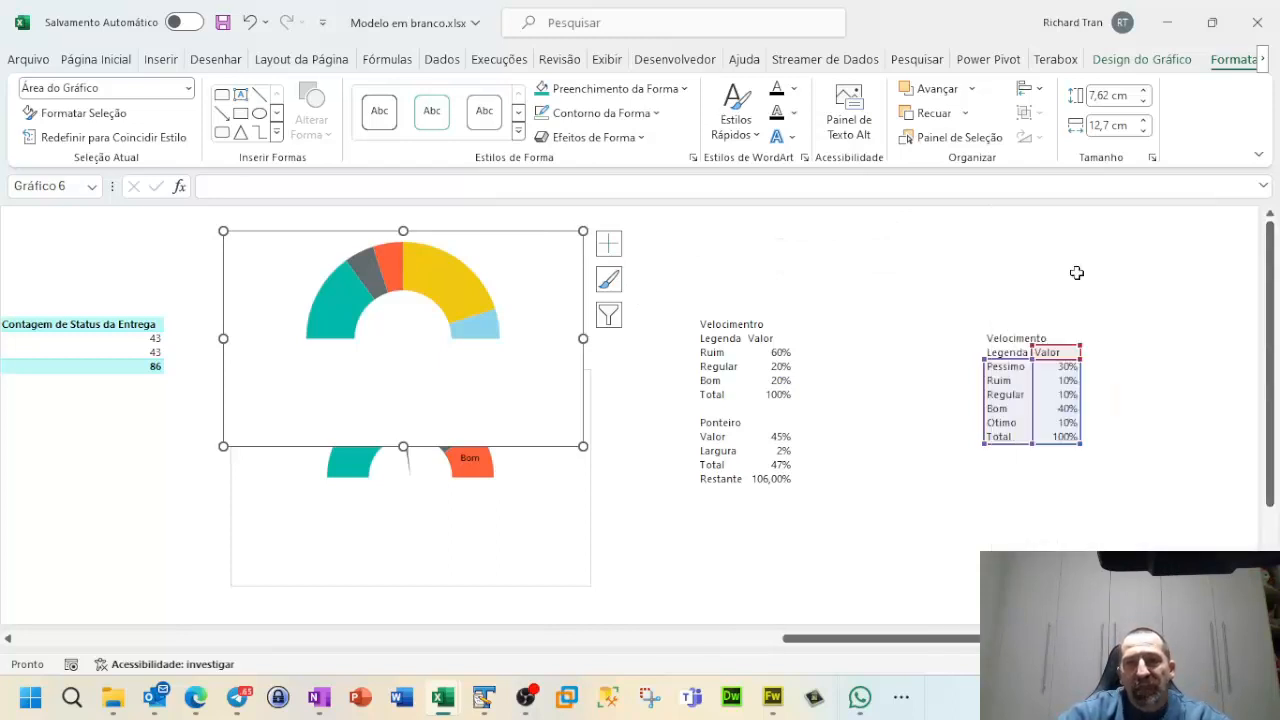
pyautogui.click(1001, 465)
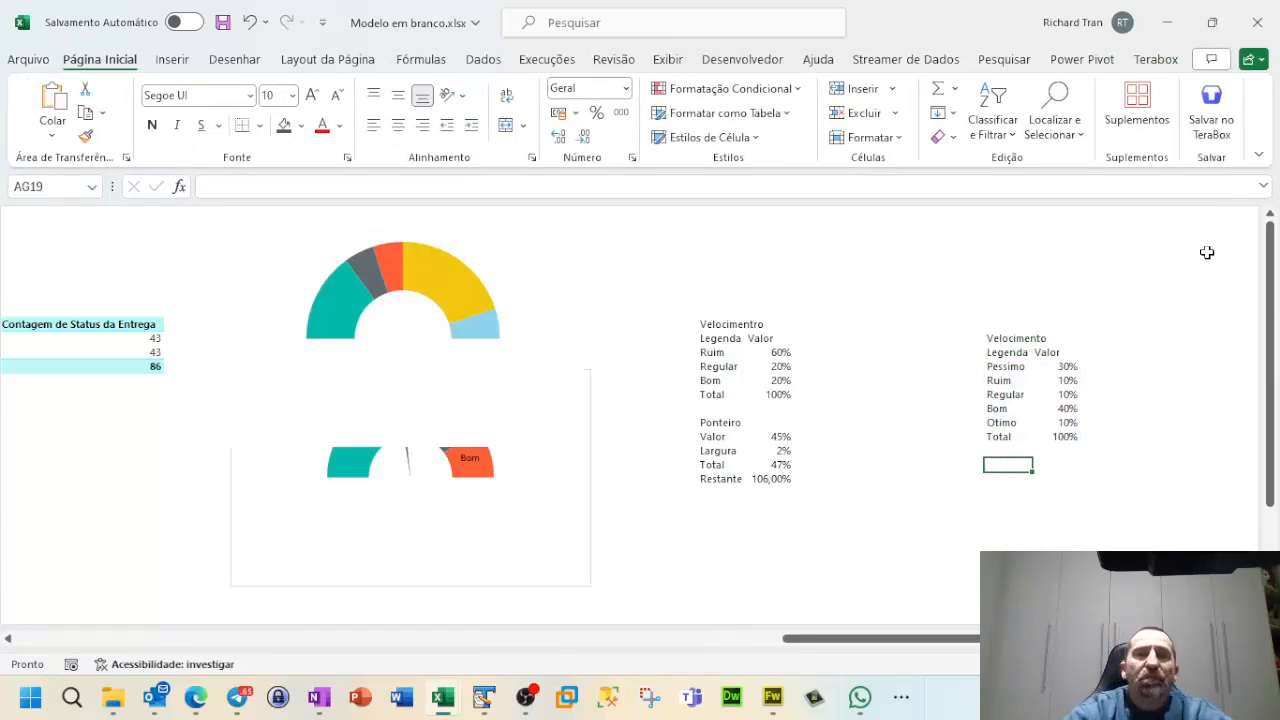
pyautogui.click(451, 531)
pyautogui.moveTo(550, 380); pyautogui.dragTo(548, 432)
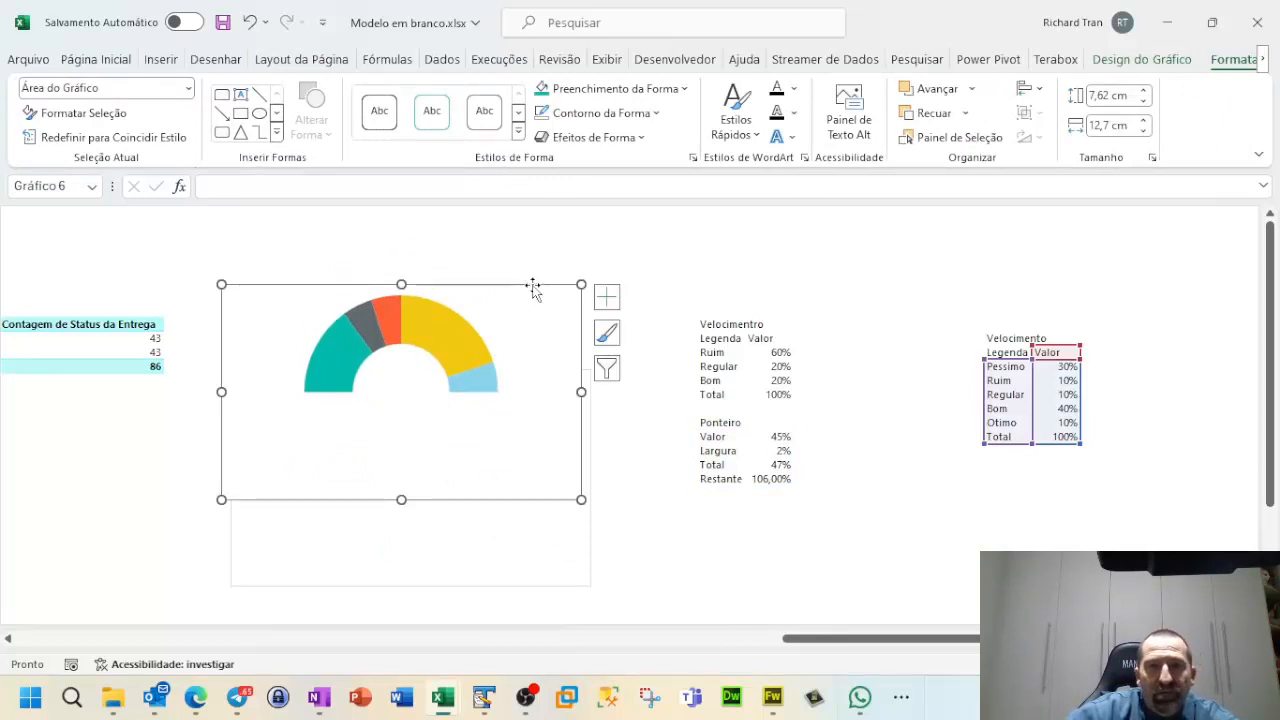
pyautogui.moveTo(533, 288); pyautogui.dragTo(333, 219)
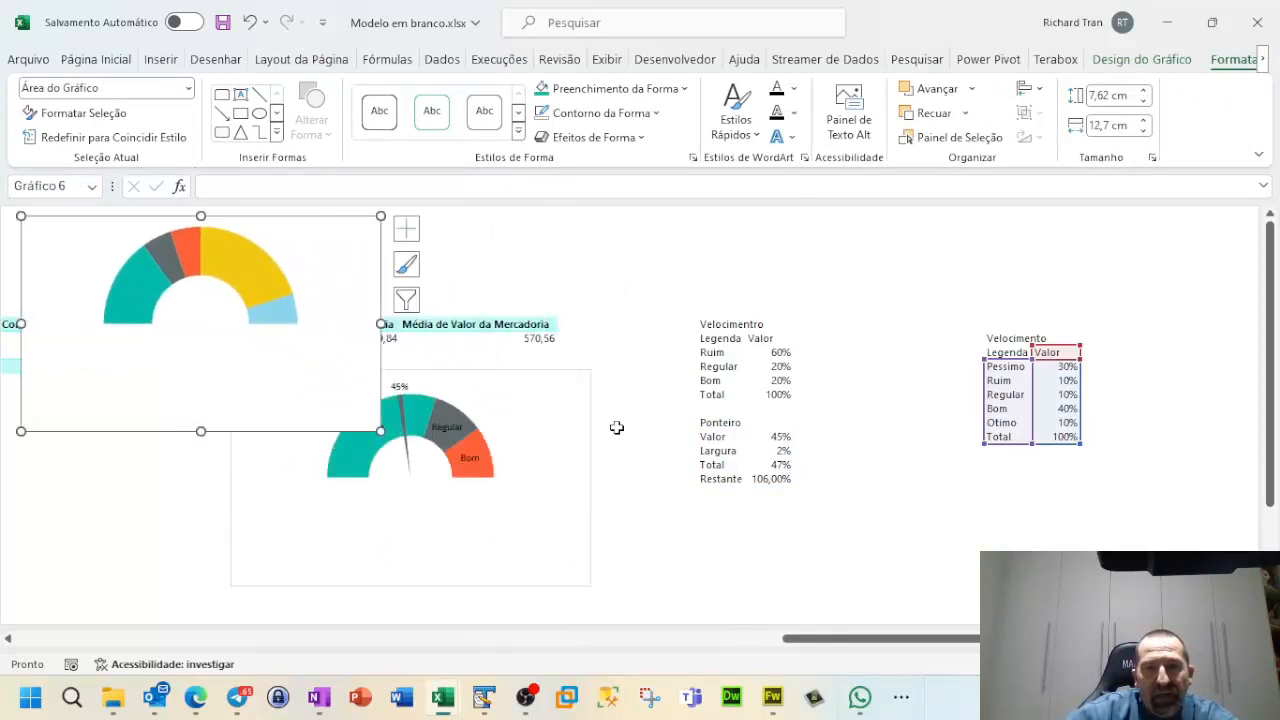
pyautogui.click(574, 371)
pyautogui.moveTo(574, 371); pyautogui.dragTo(659, 409)
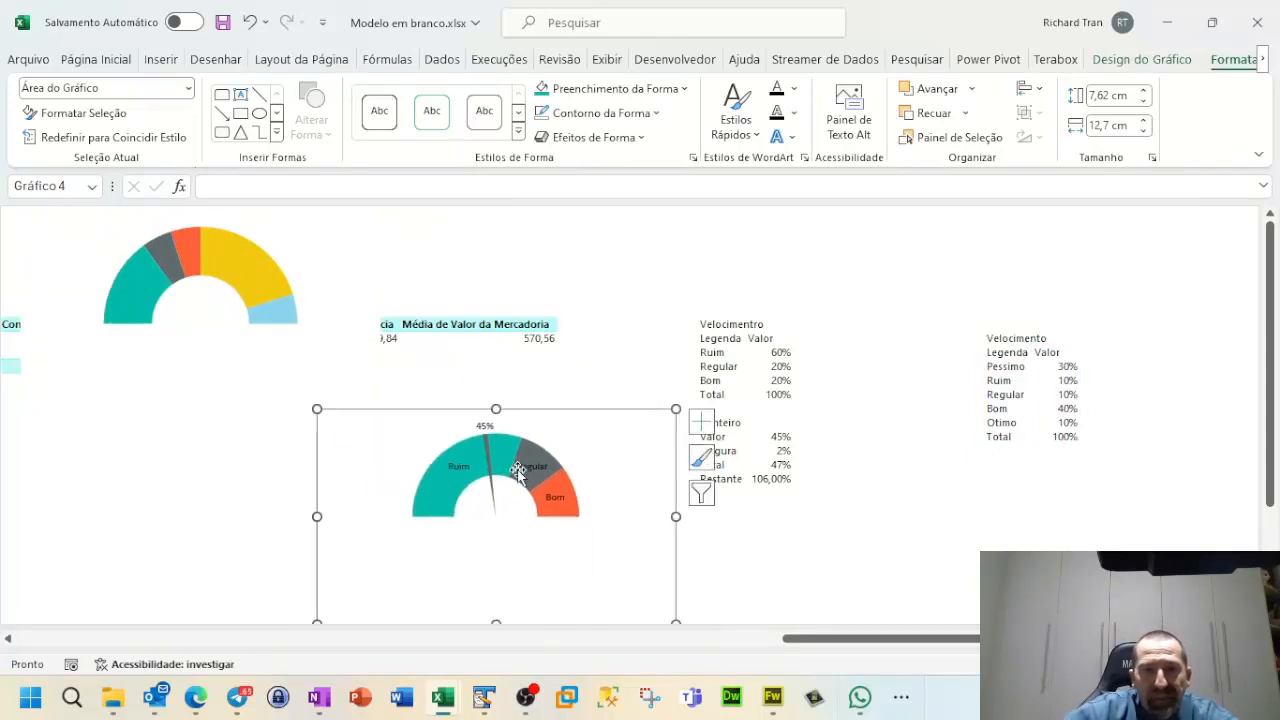
# Step: Set the Ponteiro Valor of the three-category example to 80%
pyautogui.click(781, 438)
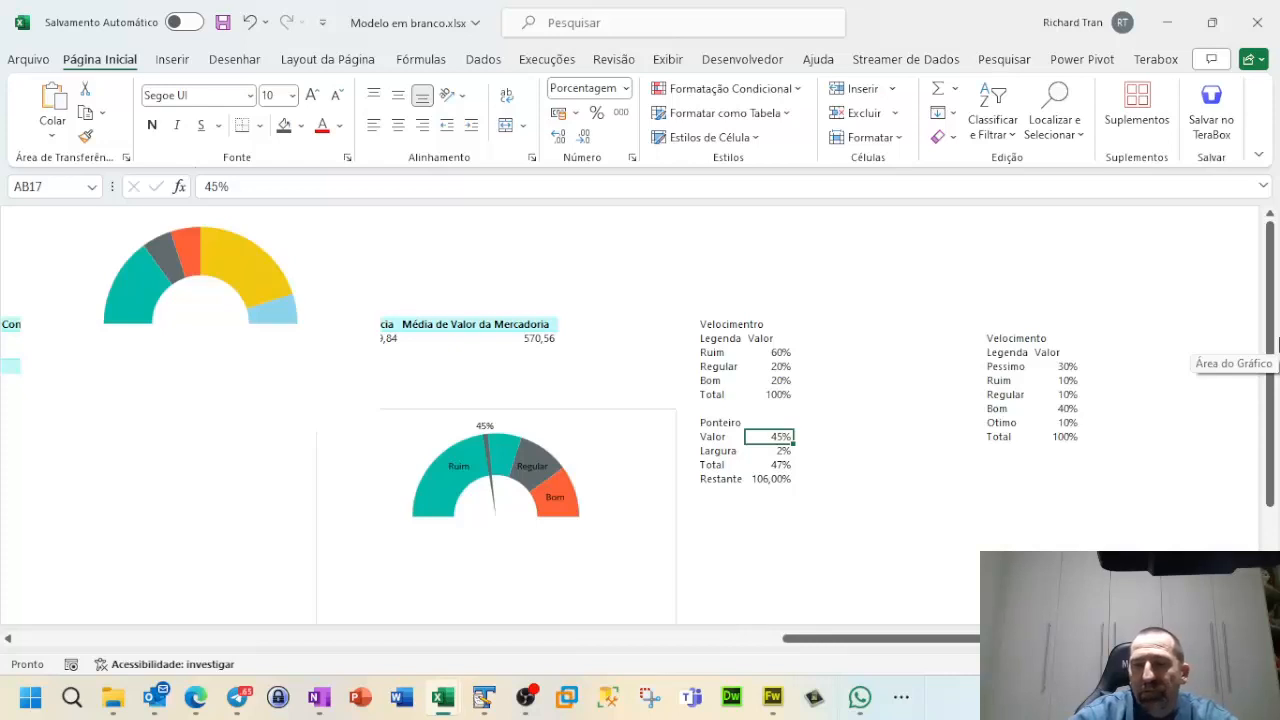
pyautogui.write('80')
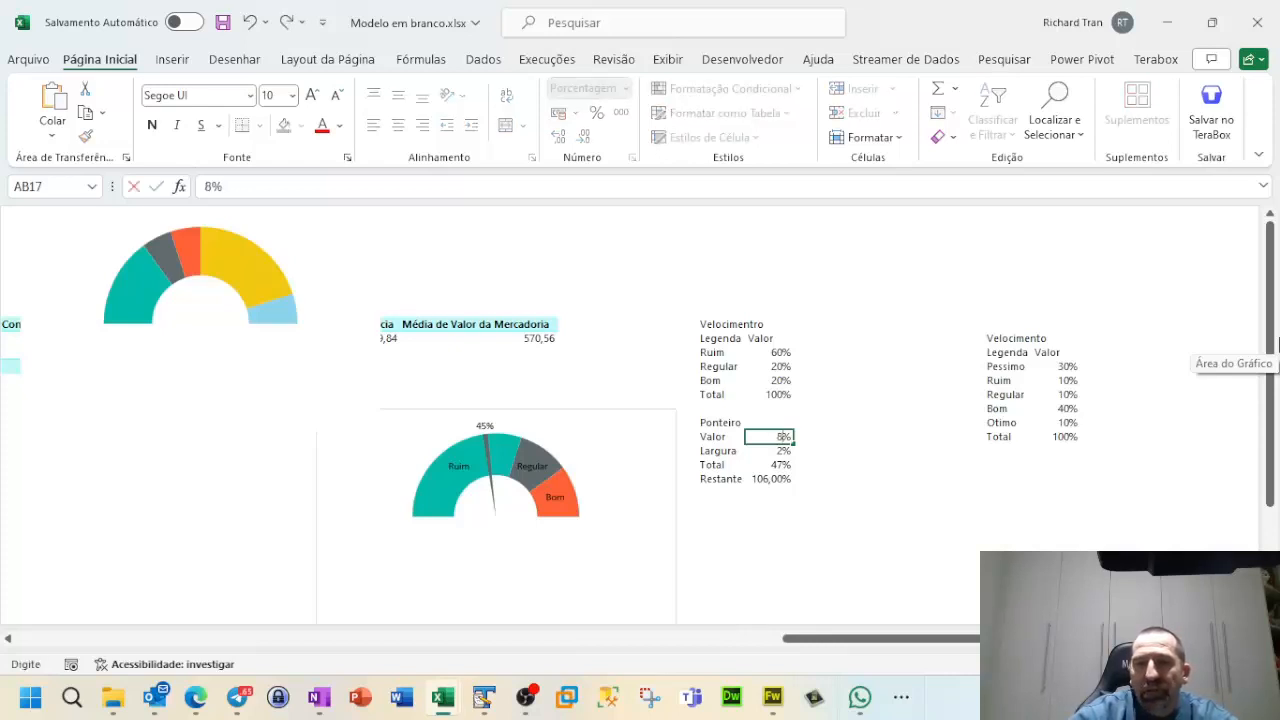
pyautogui.press('Return')
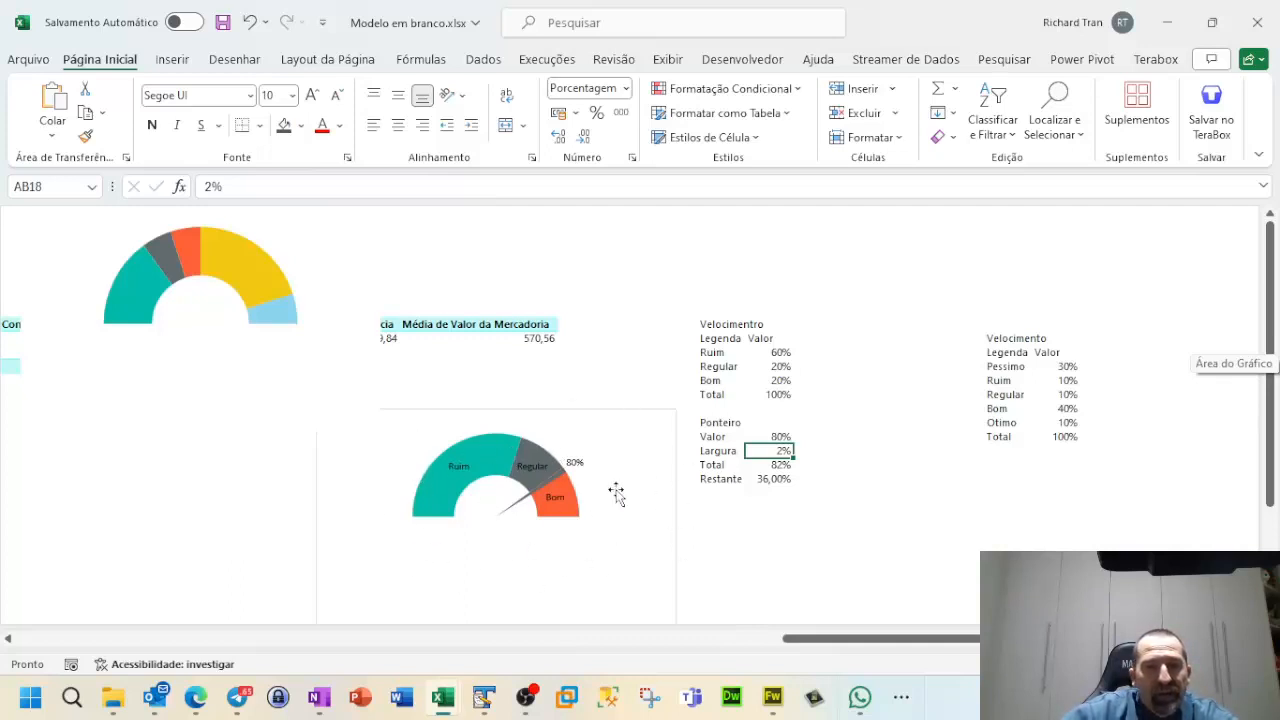
pyautogui.moveTo(516, 507)
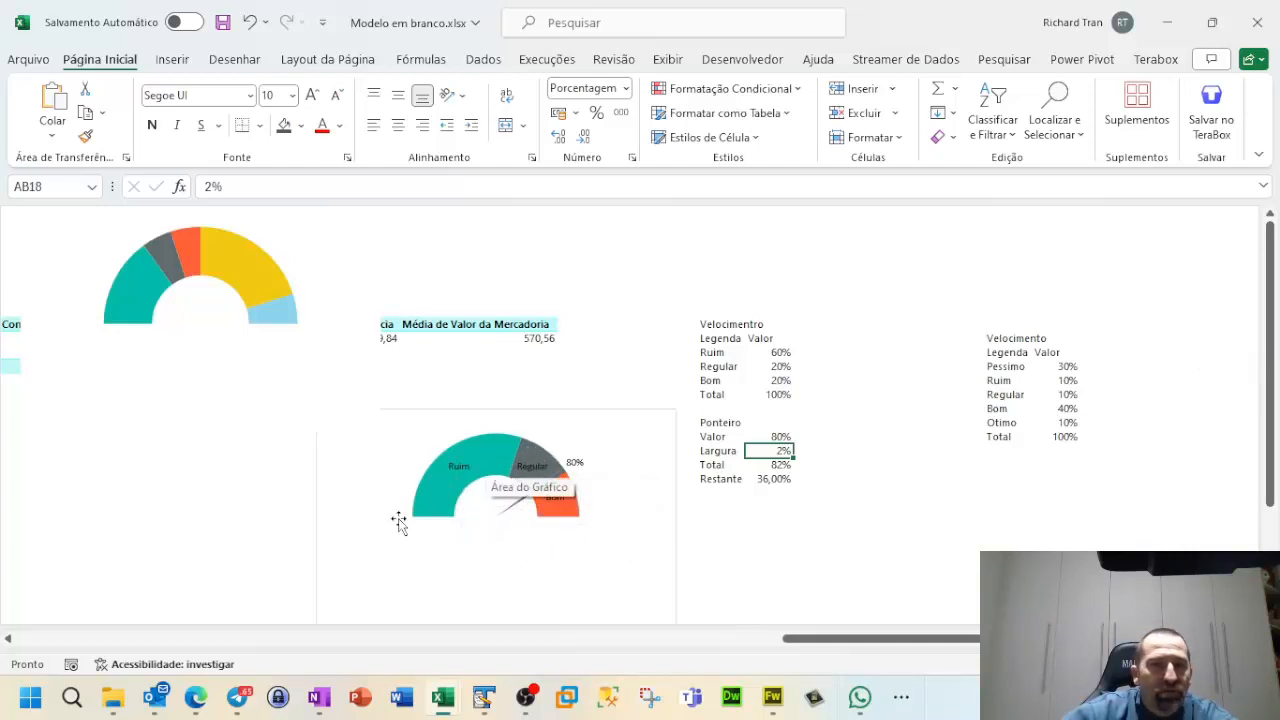
pyautogui.click(528, 506)
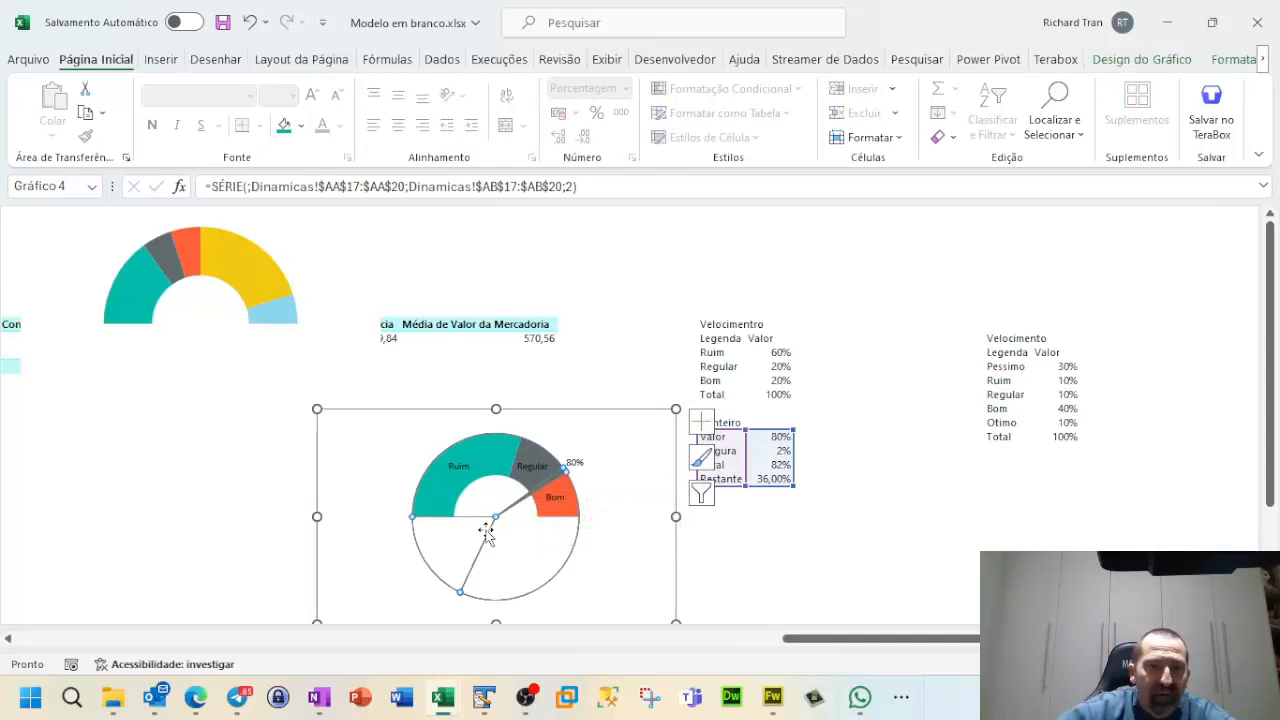
pyautogui.rightClick(560, 480)
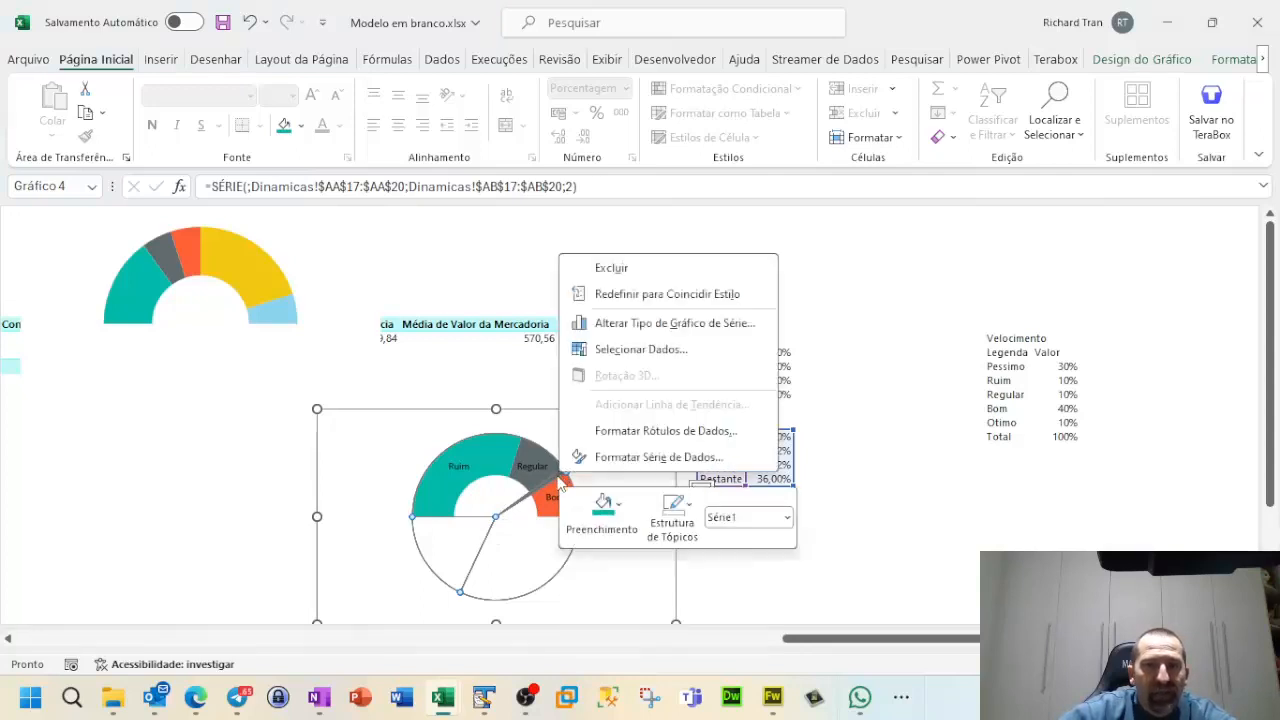
pyautogui.click(547, 480)
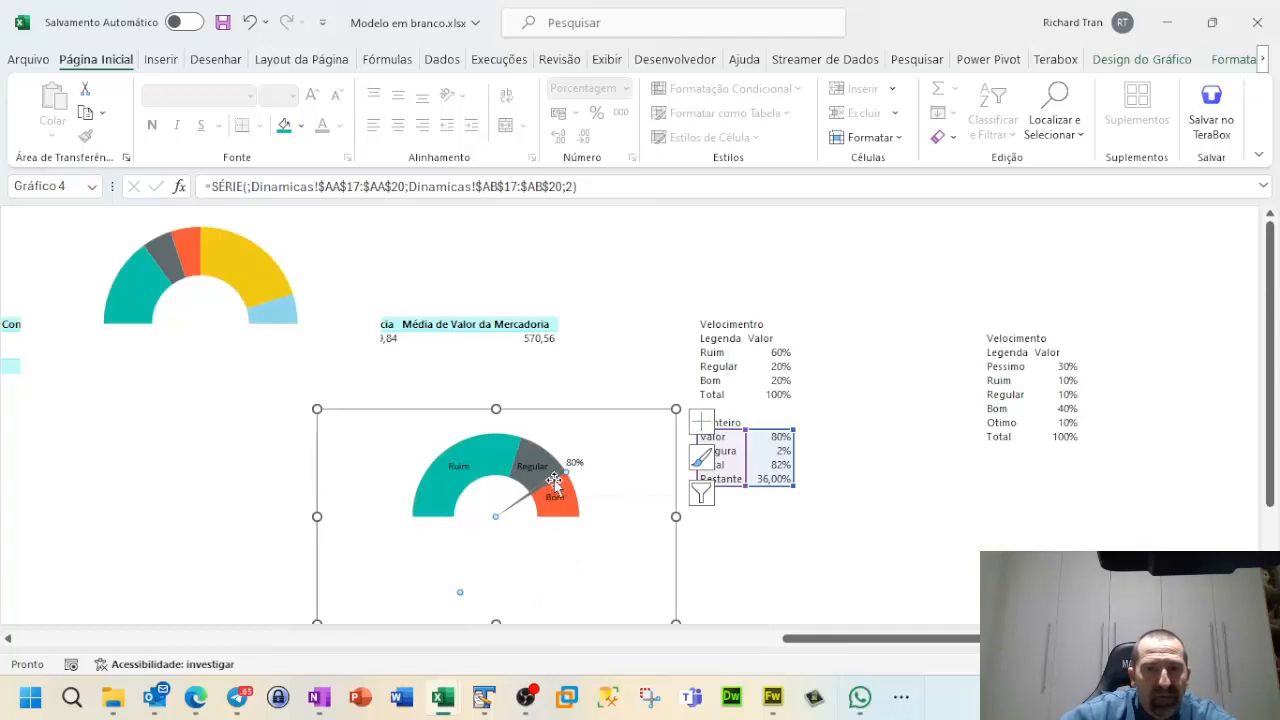
pyautogui.rightClick(555, 483)
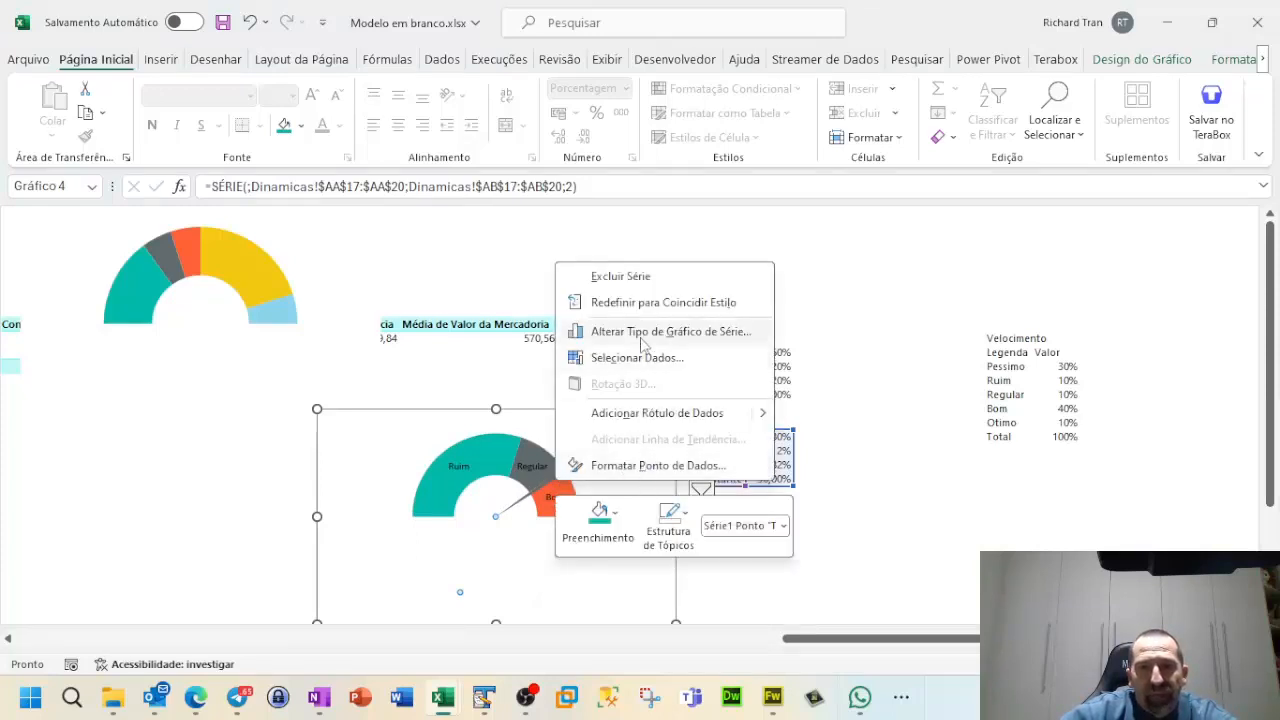
pyautogui.click(614, 514)
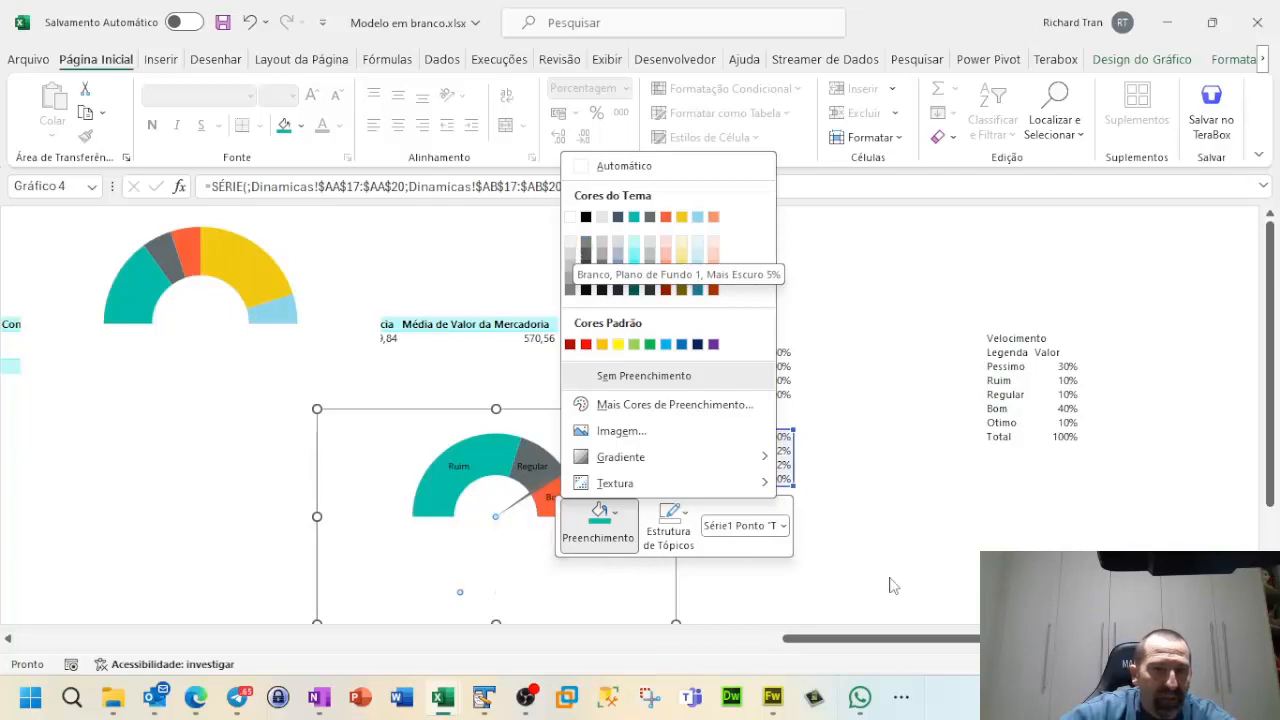
pyautogui.press('Escape')
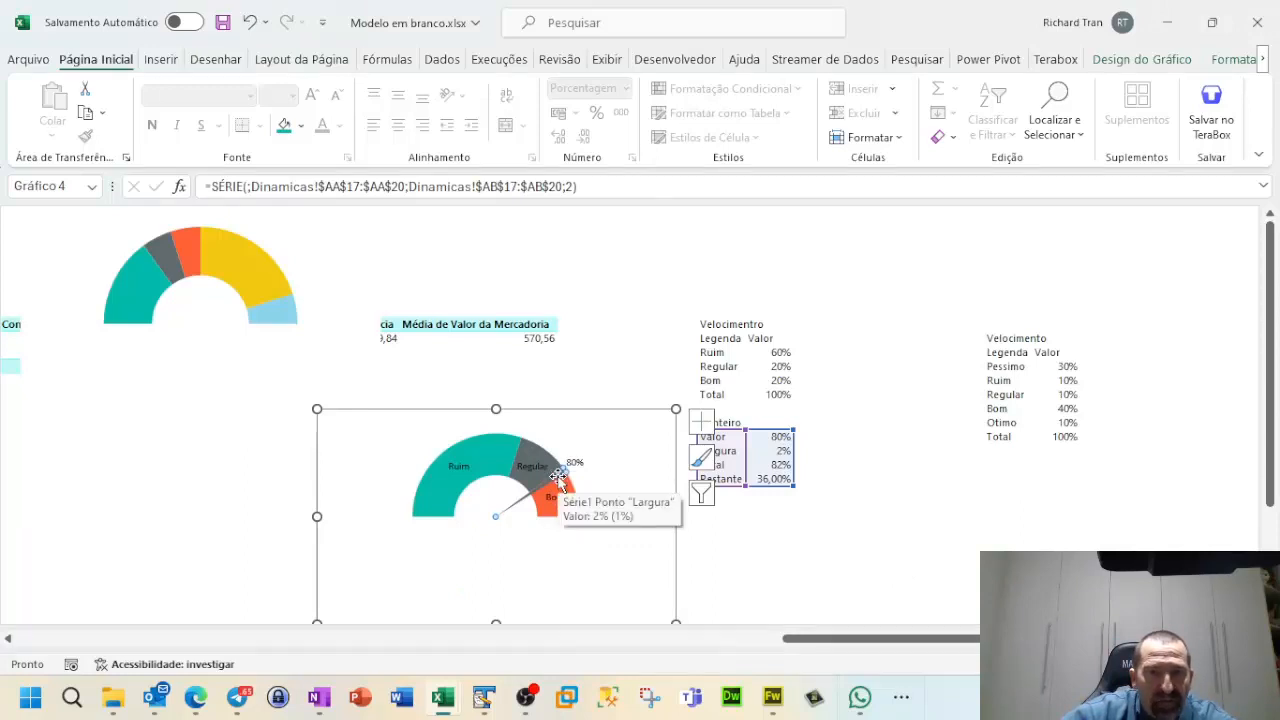
# Step: Fill the example gauge's pointer slice (Largura) with the grey theme colour Branco, Plano de Fundo 1, Mais Escuro 35%
pyautogui.rightClick(558, 478)
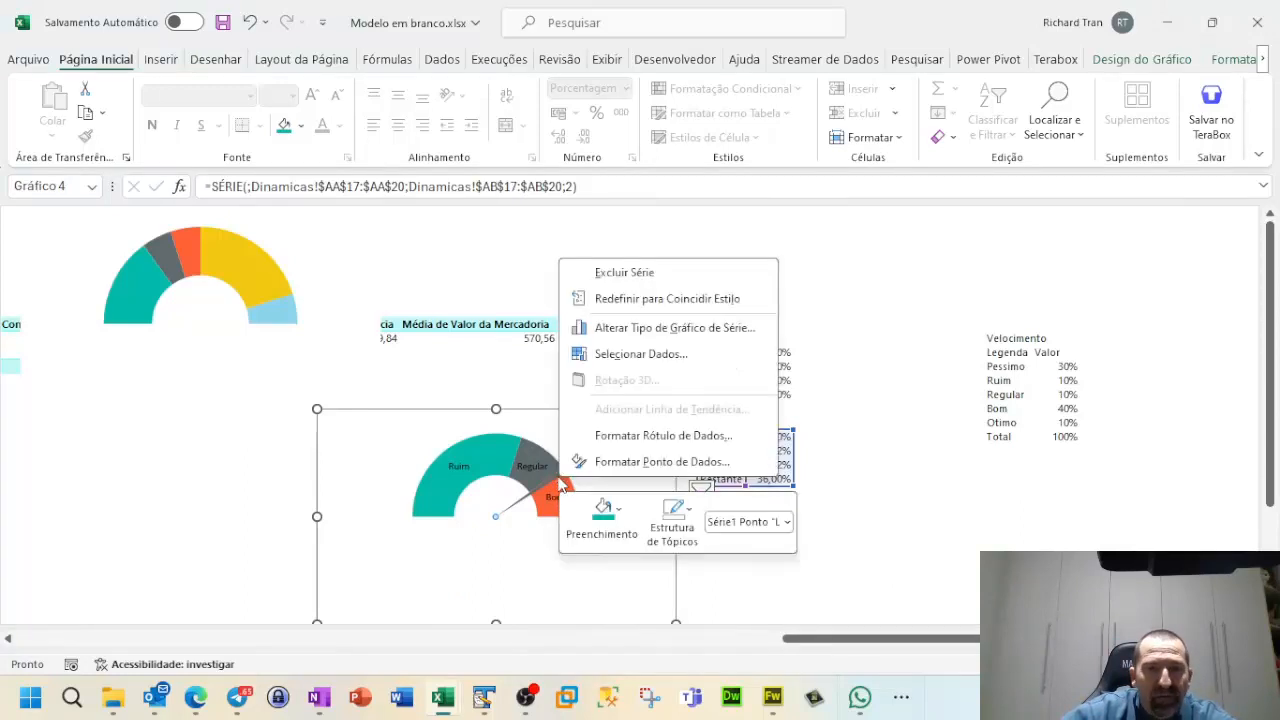
pyautogui.click(620, 510)
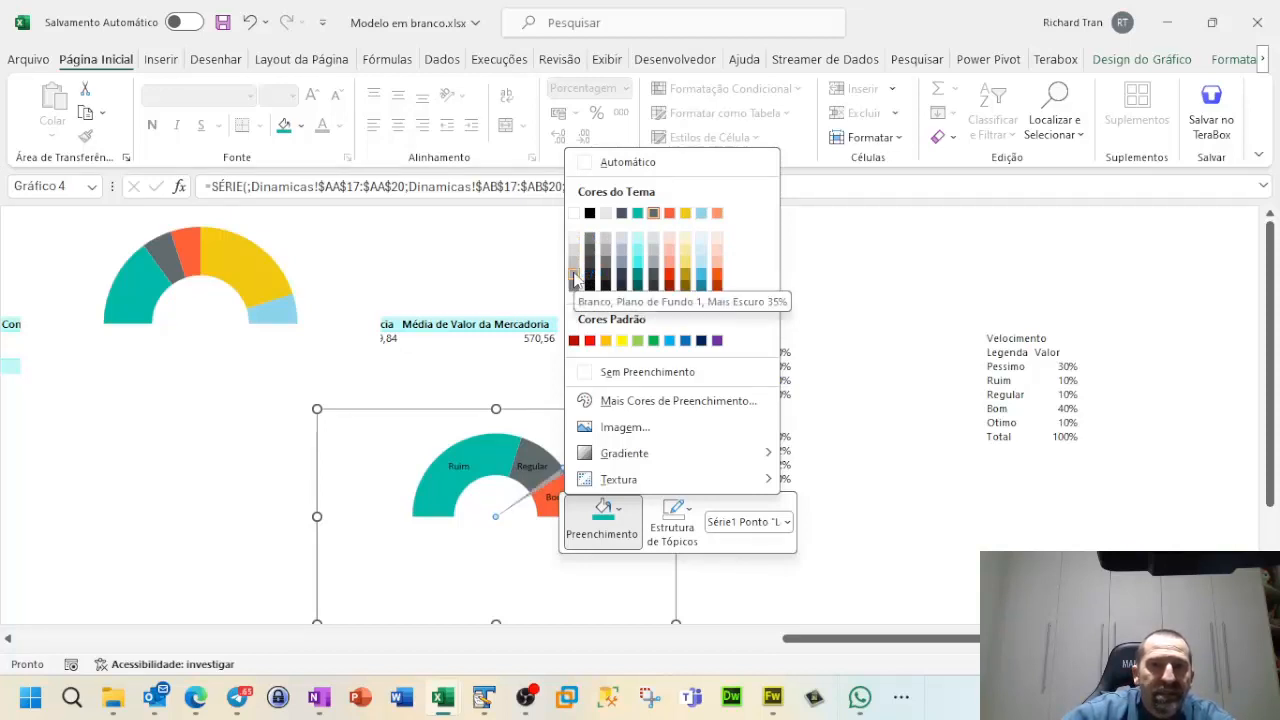
pyautogui.click(575, 280)
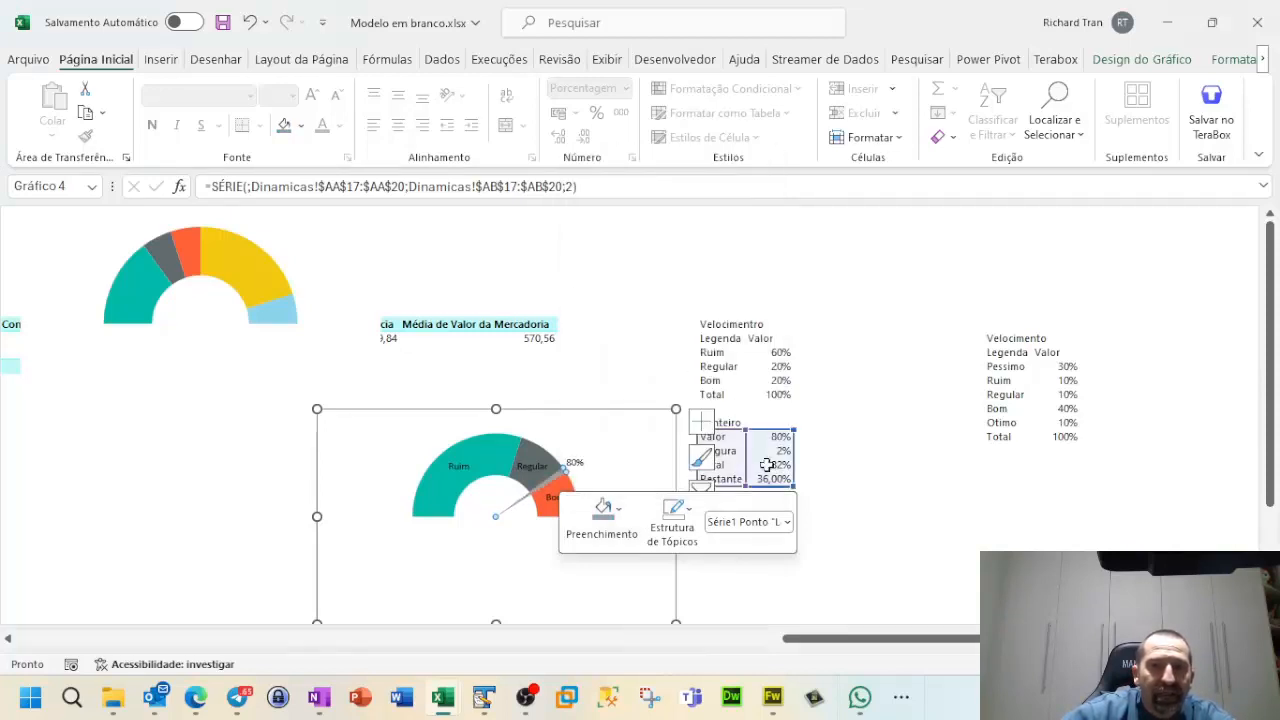
pyautogui.click(932, 537)
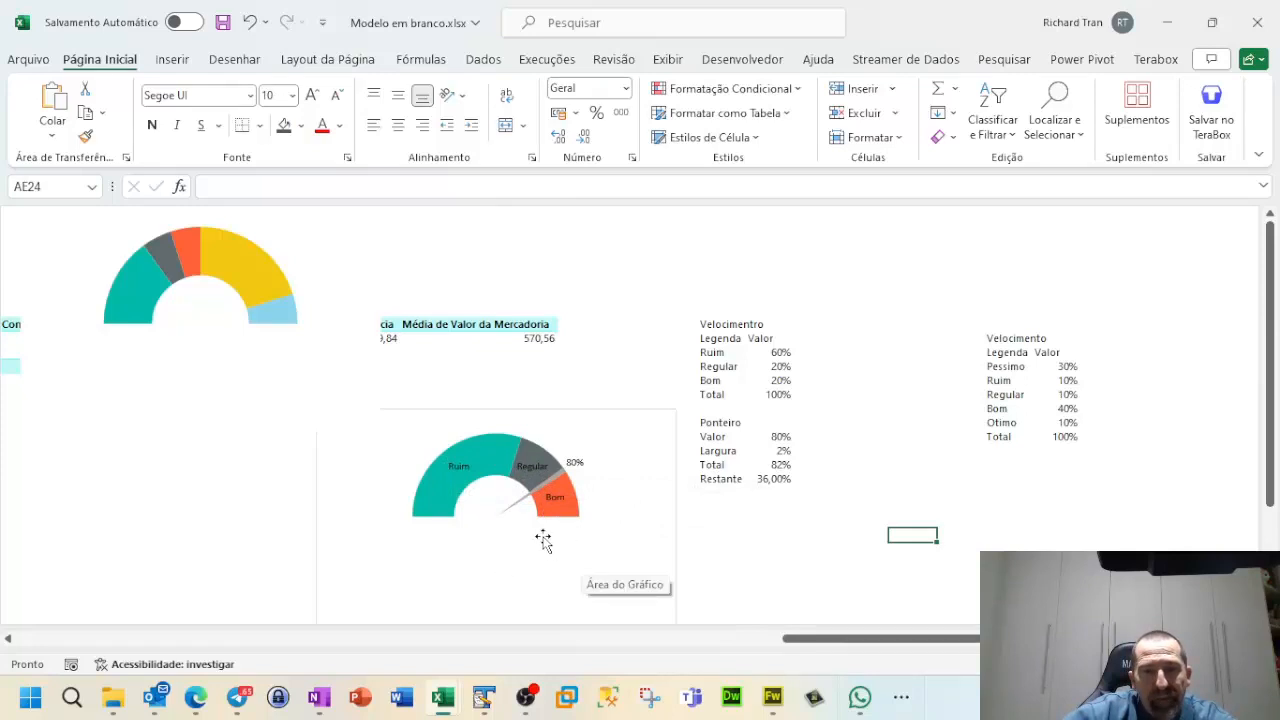
# Step: Set the Ponteiro Valor of the three-category example to 89%
pyautogui.click(782, 436)
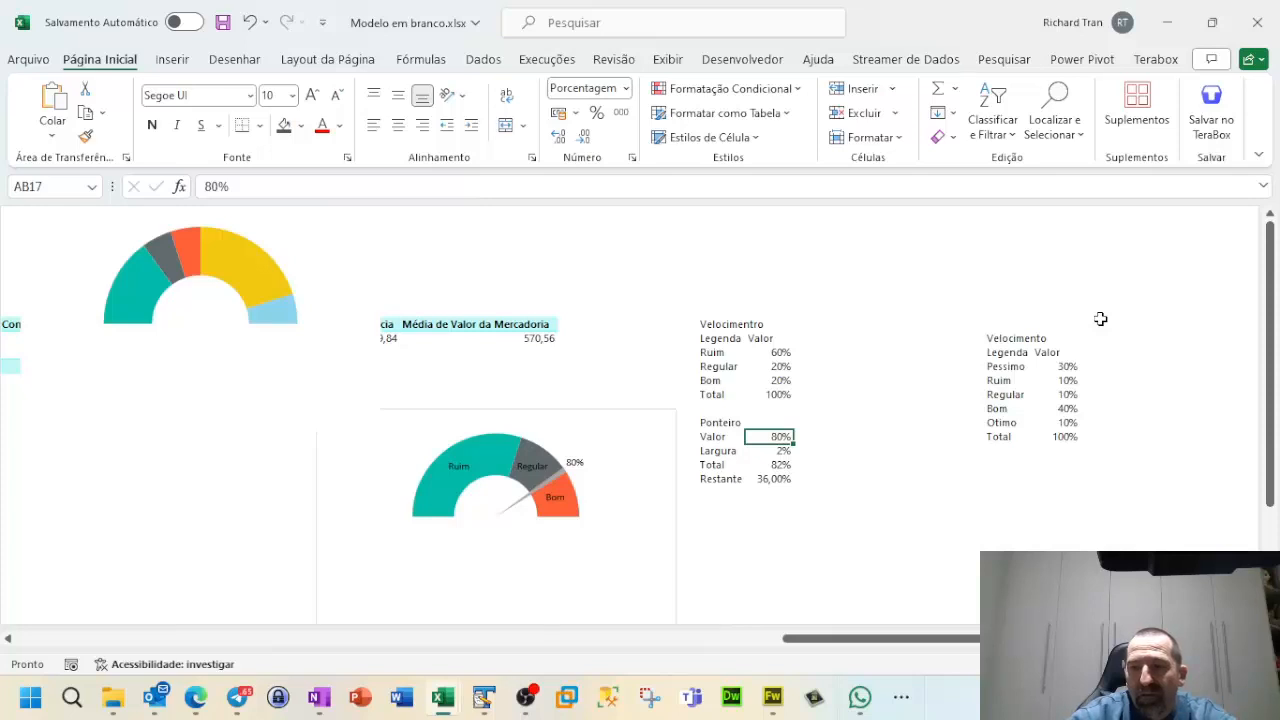
pyautogui.write('8')
pyautogui.press('Return')
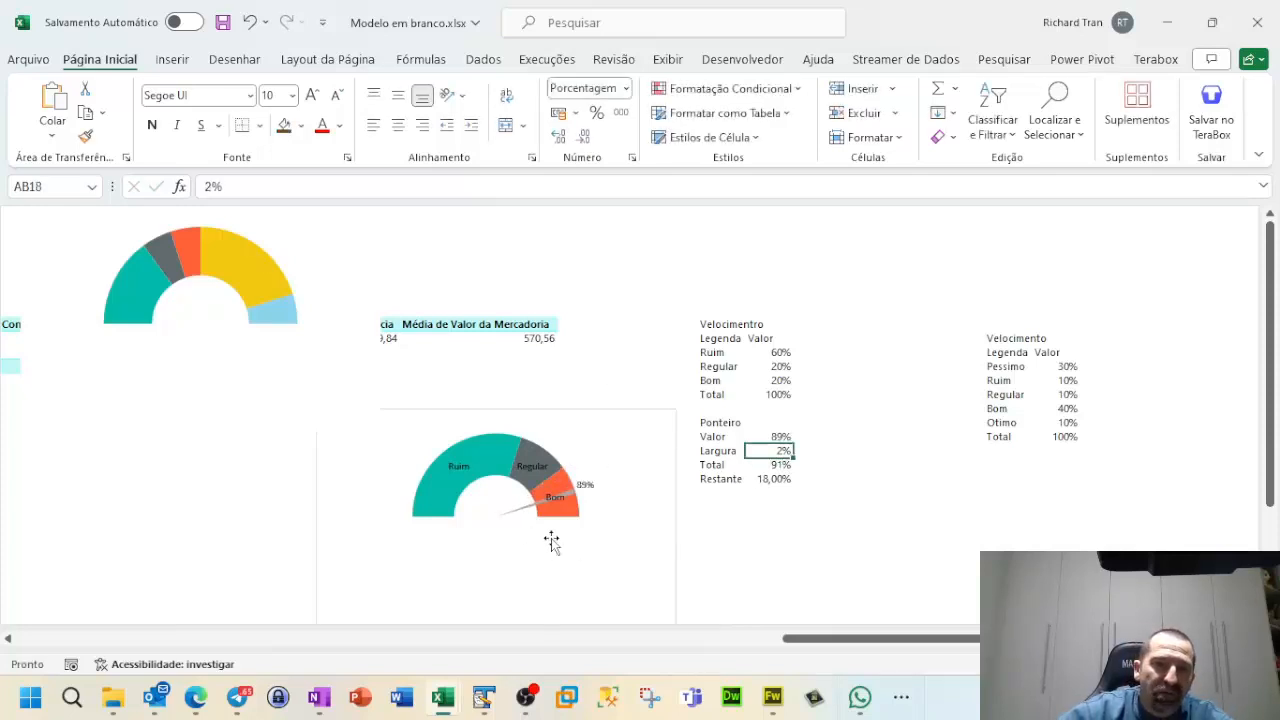
pyautogui.click(769, 591)
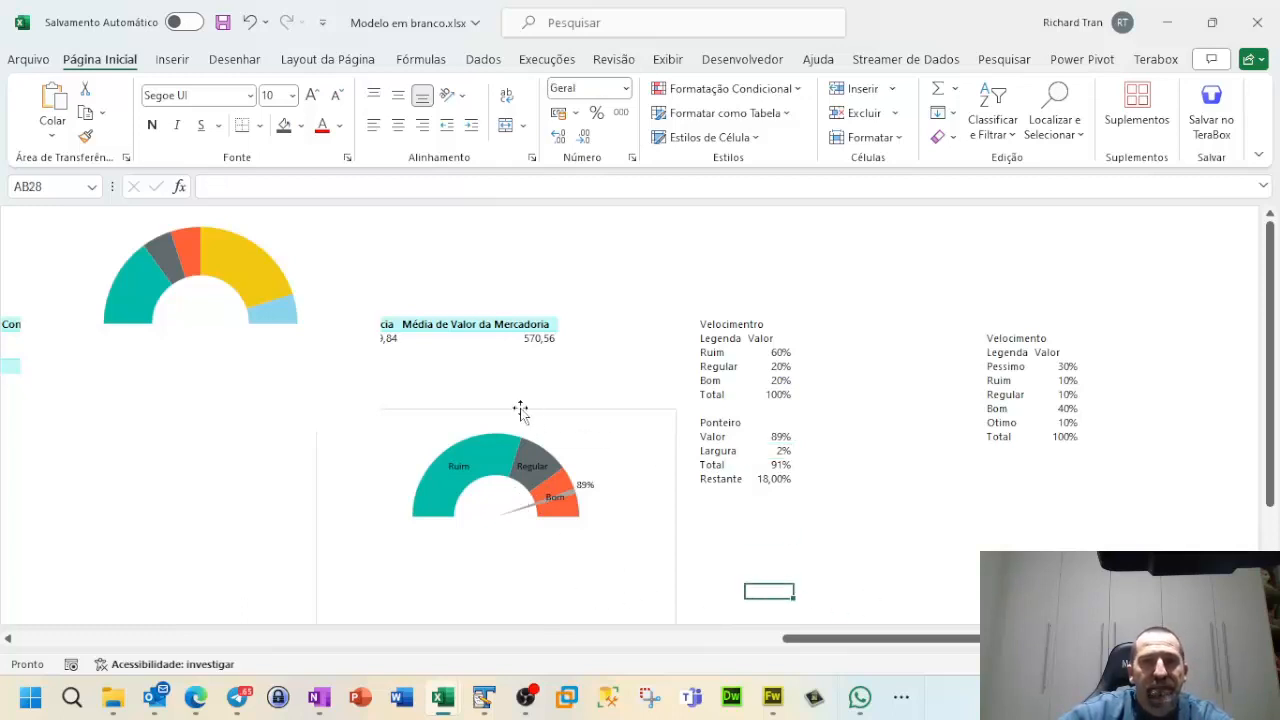
# Step: Move the example gauge left and place the five-category gauge above it, partly overlapping
pyautogui.moveTo(520, 410); pyautogui.dragTo(326, 418)
pyautogui.click(283, 280)
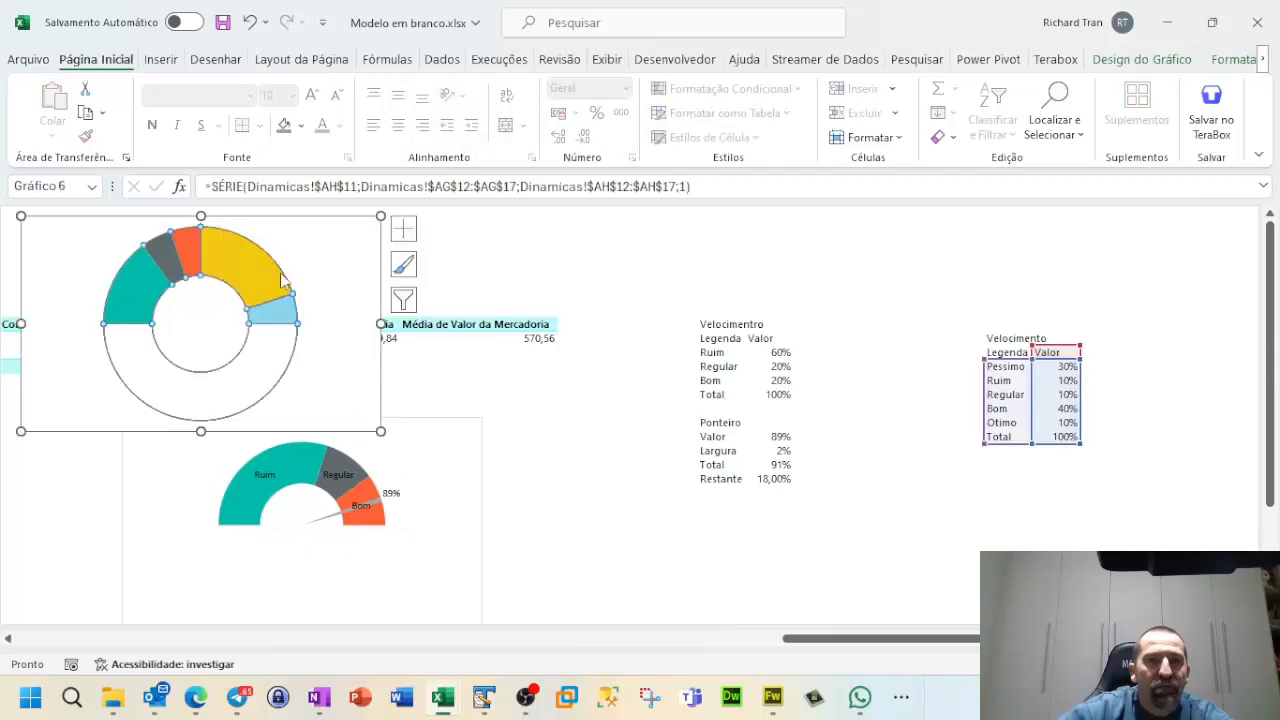
pyautogui.moveTo(320, 212); pyautogui.dragTo(452, 280)
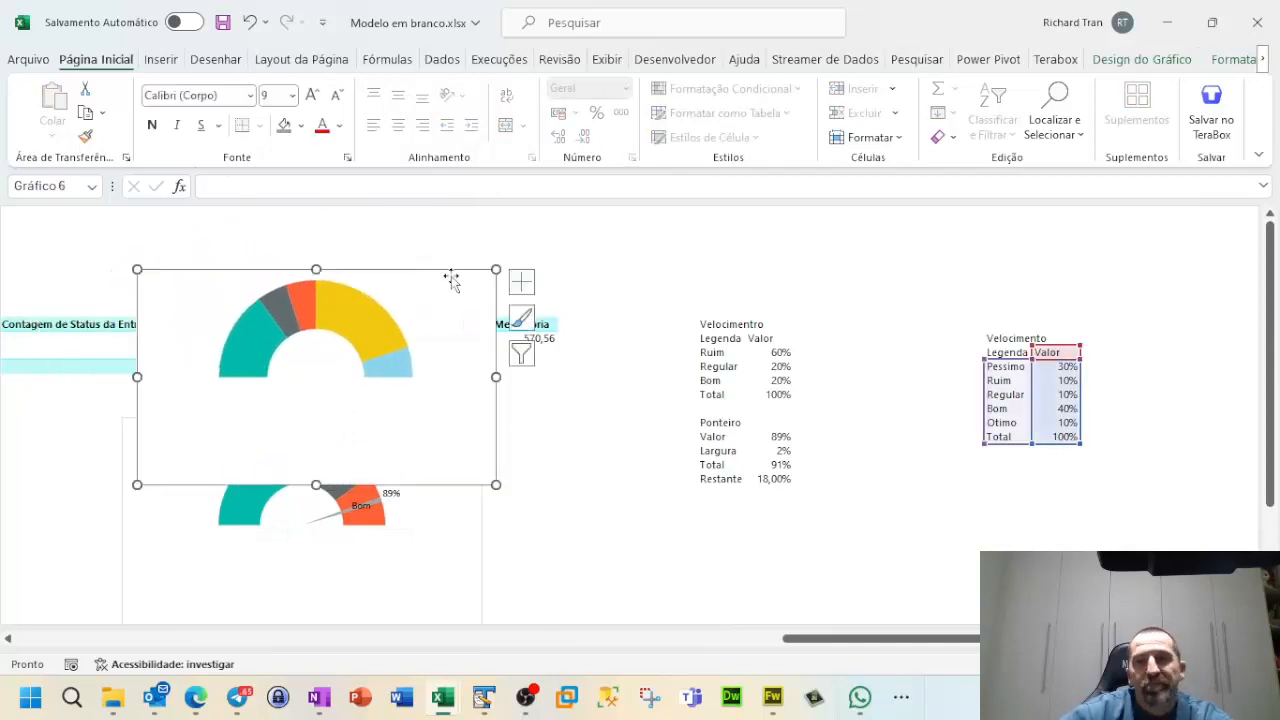
# Step: Add the row labels Ponteiro, Valor, Largura, Total and Restante below the five-category table, starting in AG19
pyautogui.click(1015, 492)
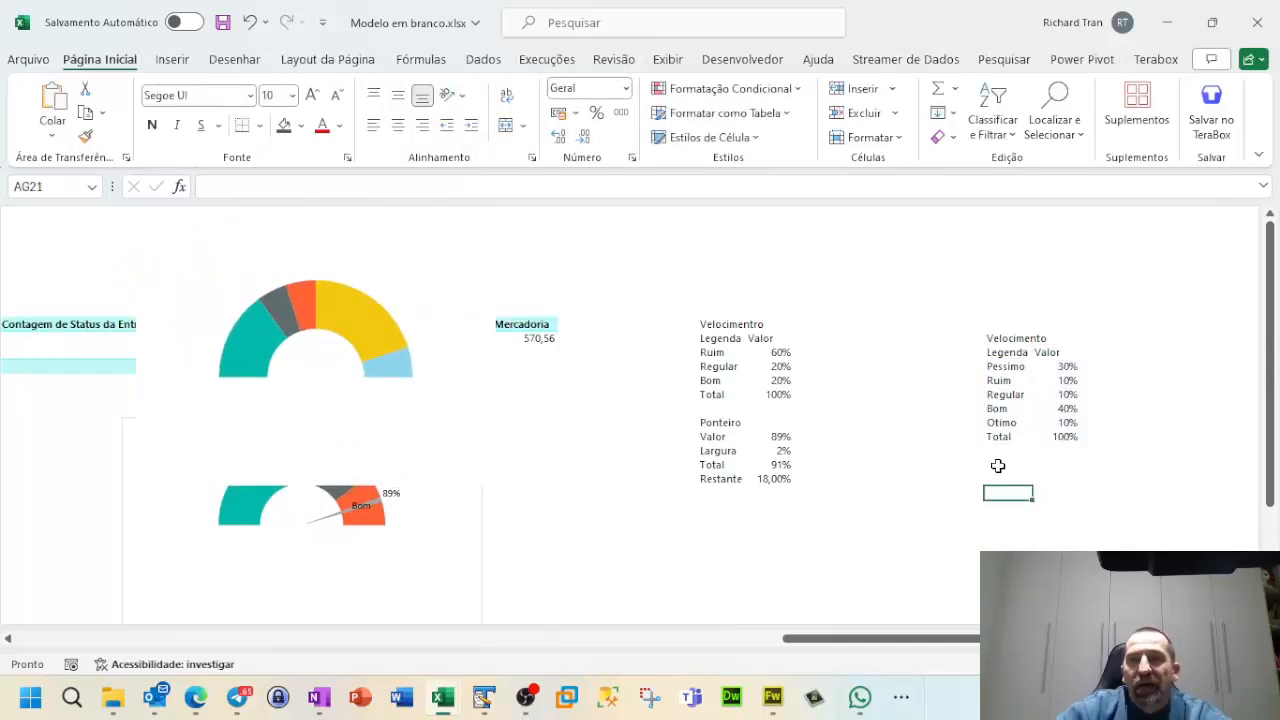
pyautogui.click(998, 466)
pyautogui.write('Po')
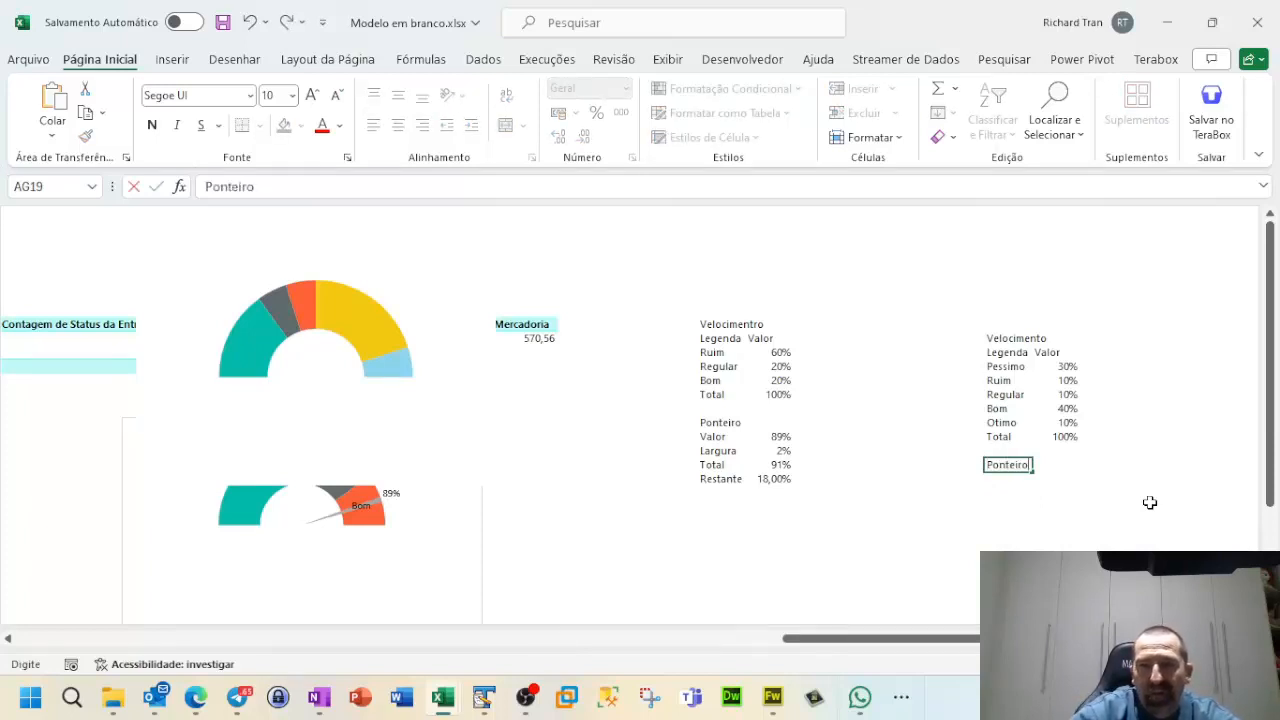
pyautogui.write('nteiro')
pyautogui.press('Return')
pyautogui.write('Valor')
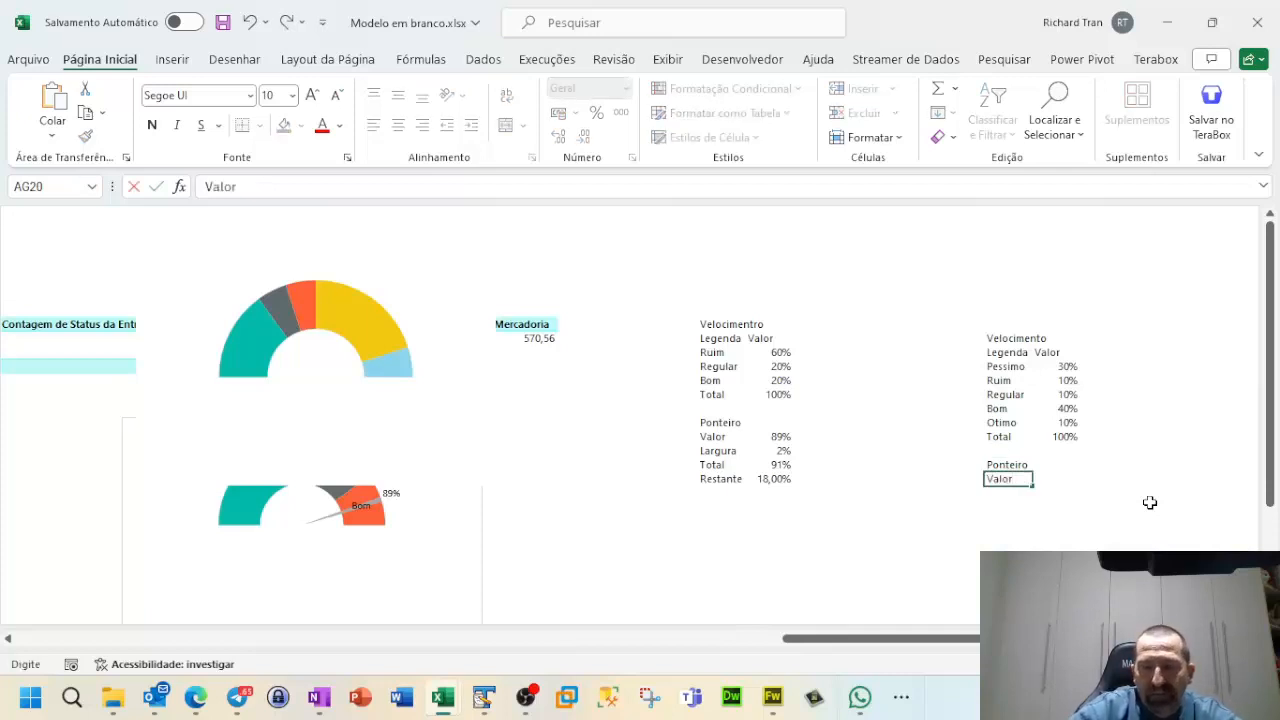
pyautogui.press('Return')
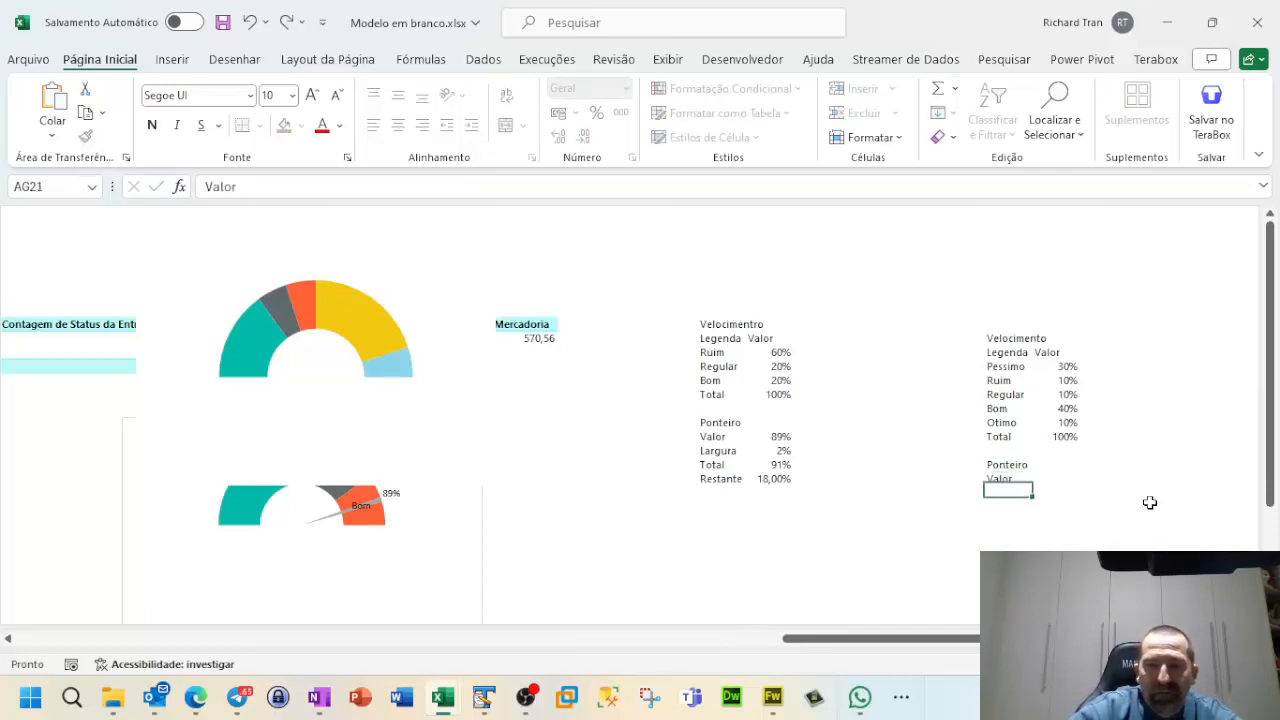
pyautogui.write('Largura')
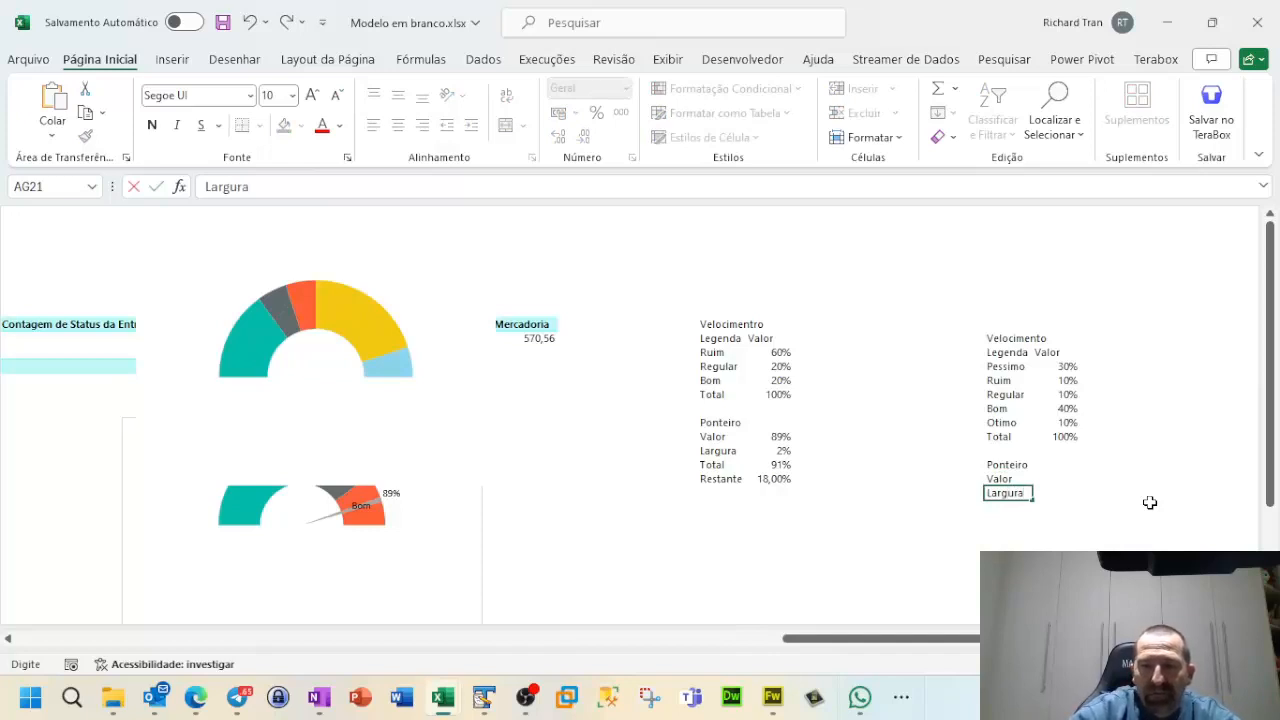
pyautogui.press('Return')
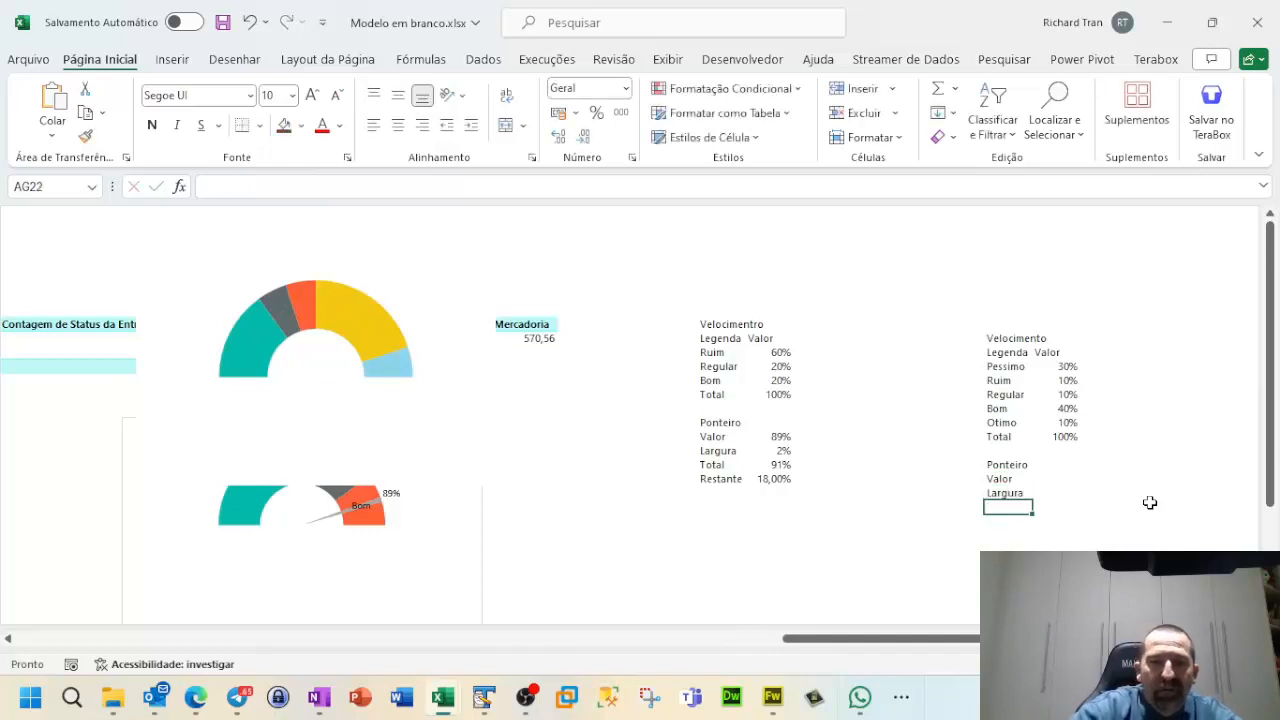
pyautogui.write('Tota')
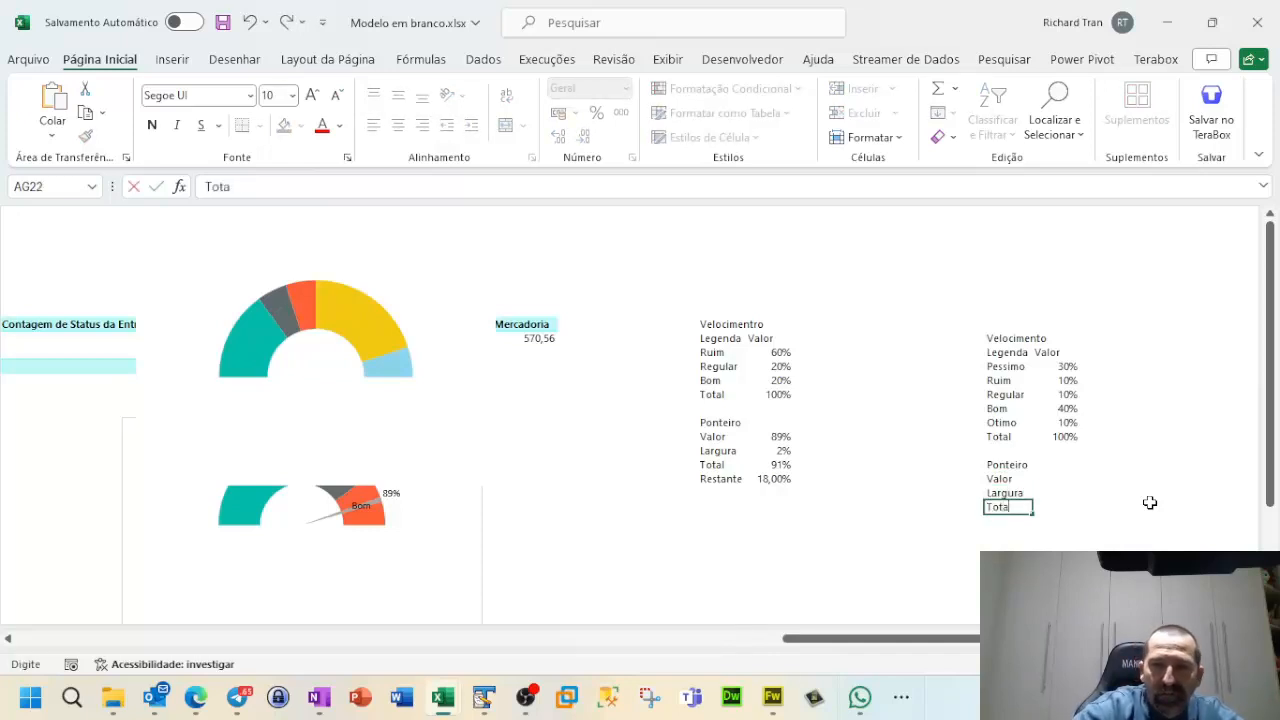
pyautogui.write('l')
pyautogui.press('Return')
pyautogui.write('Restante')
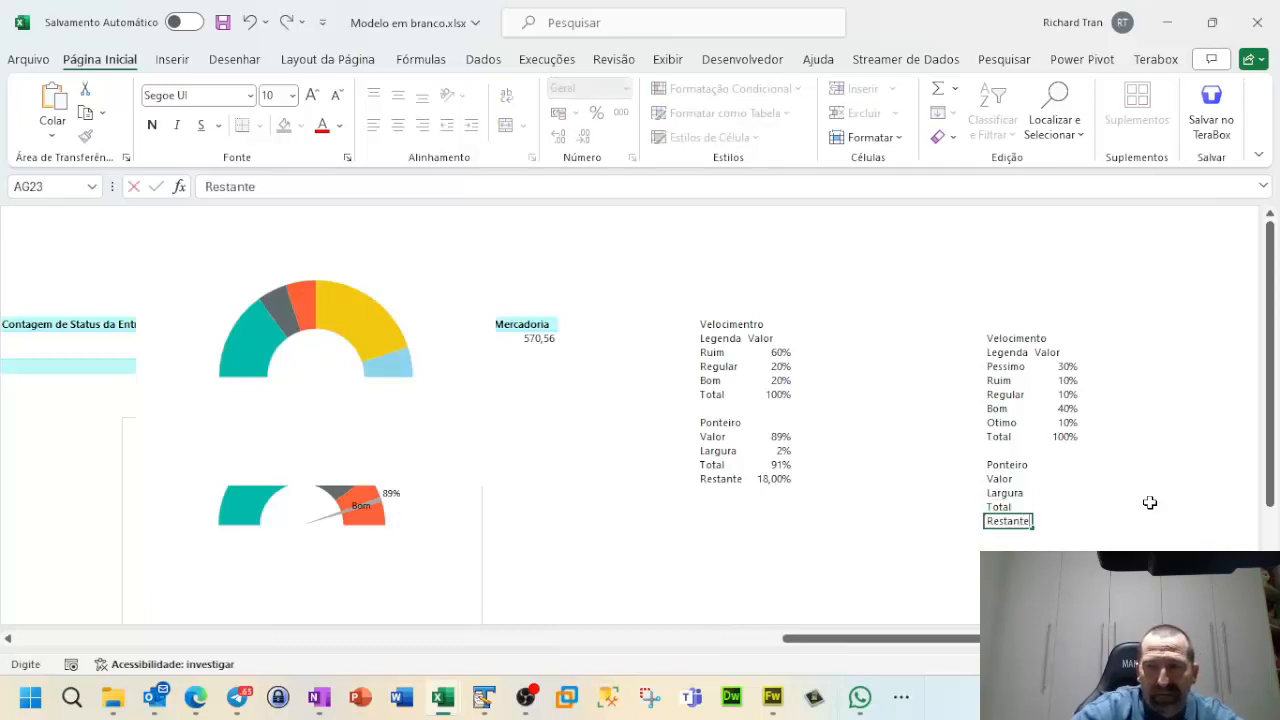
pyautogui.press('Return')
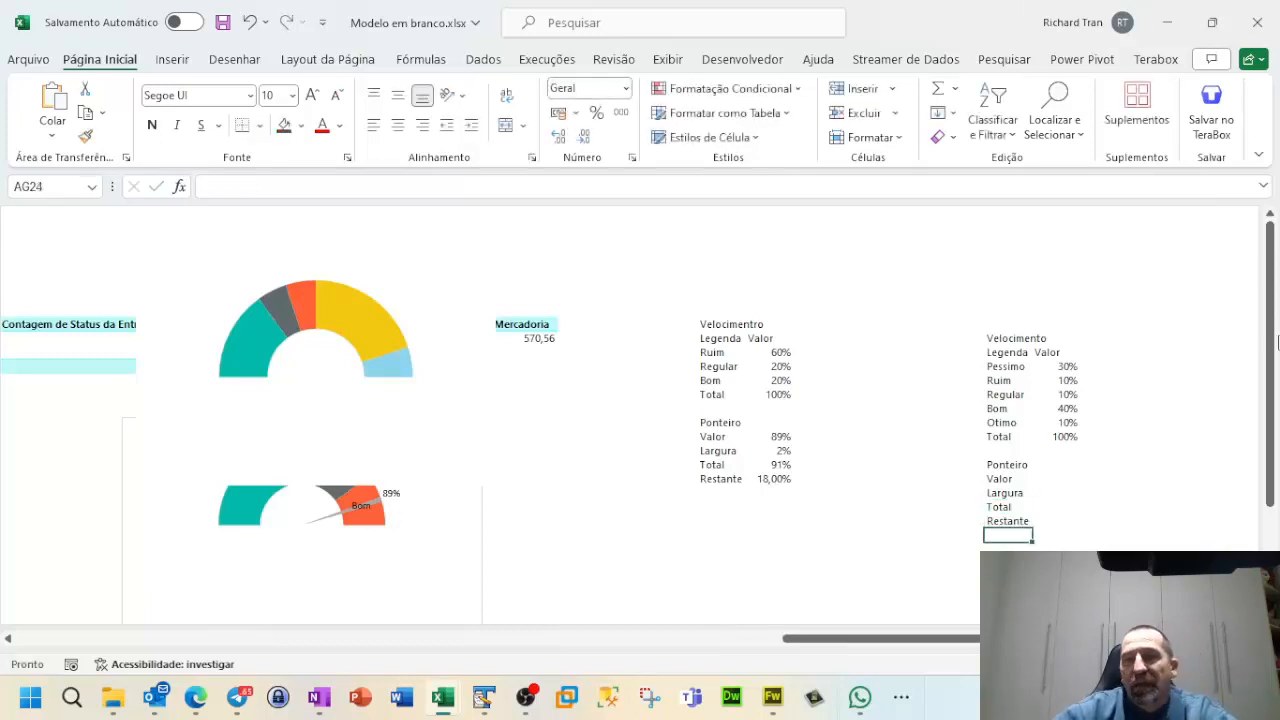
# Step: Set the new pointer table's Valor to 50% and Largura to 2%, and sum them in its Total cell
pyautogui.click(1053, 479)
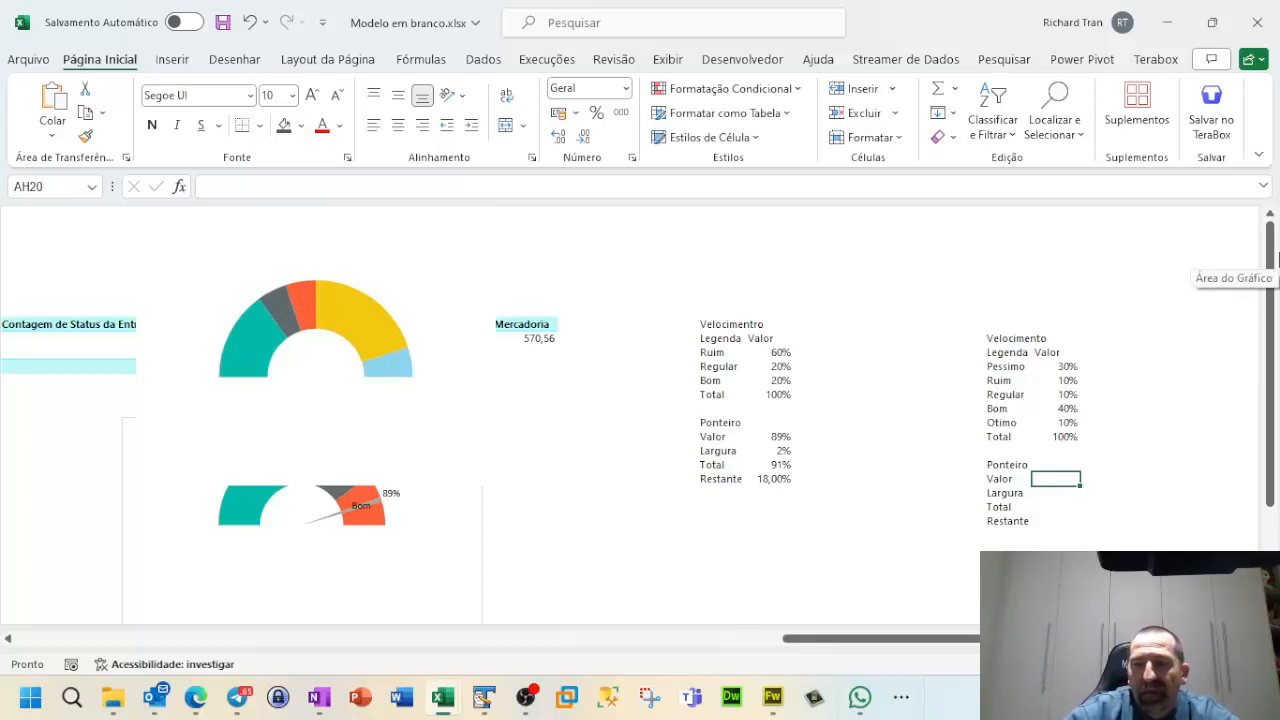
pyautogui.write('50')
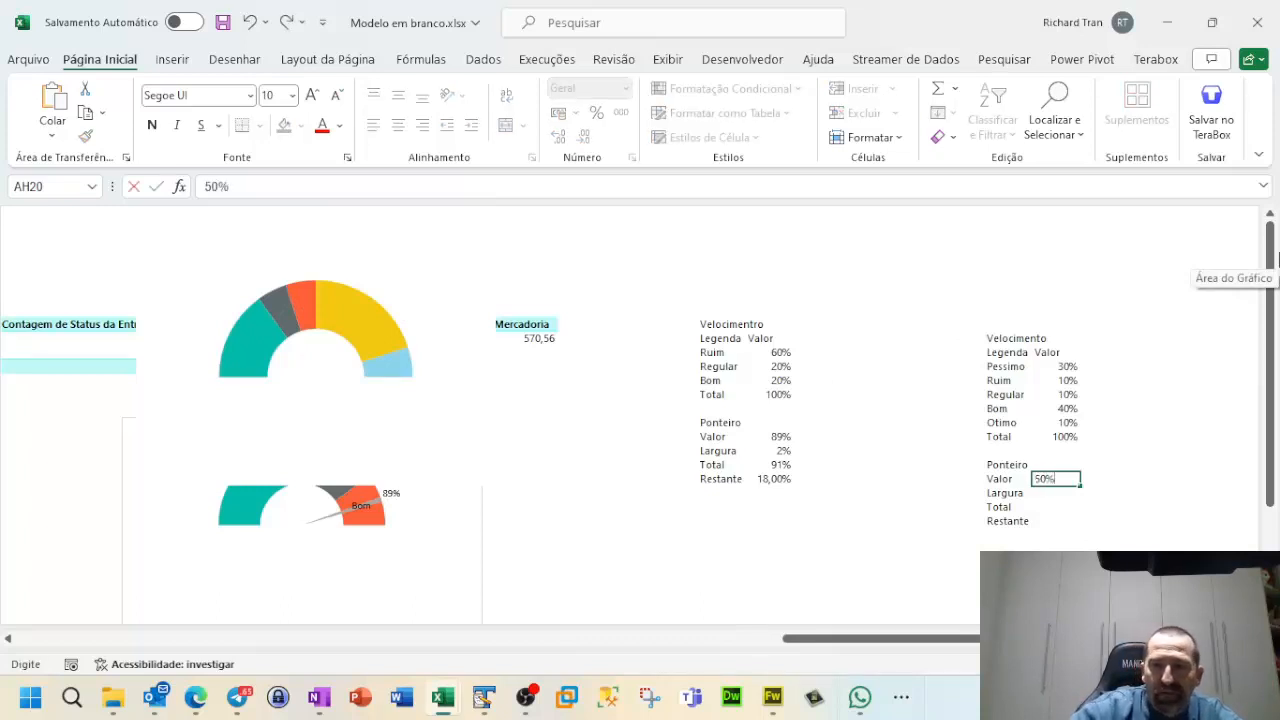
pyautogui.press('Return')
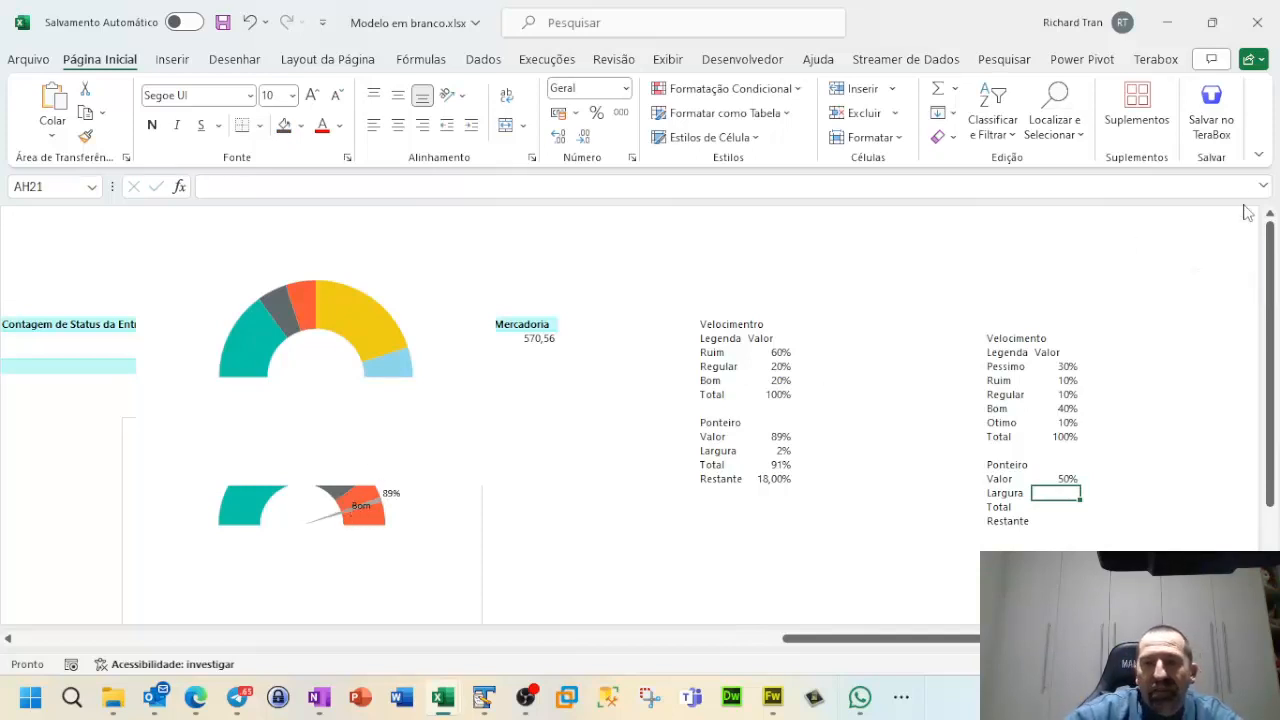
pyautogui.write('2')
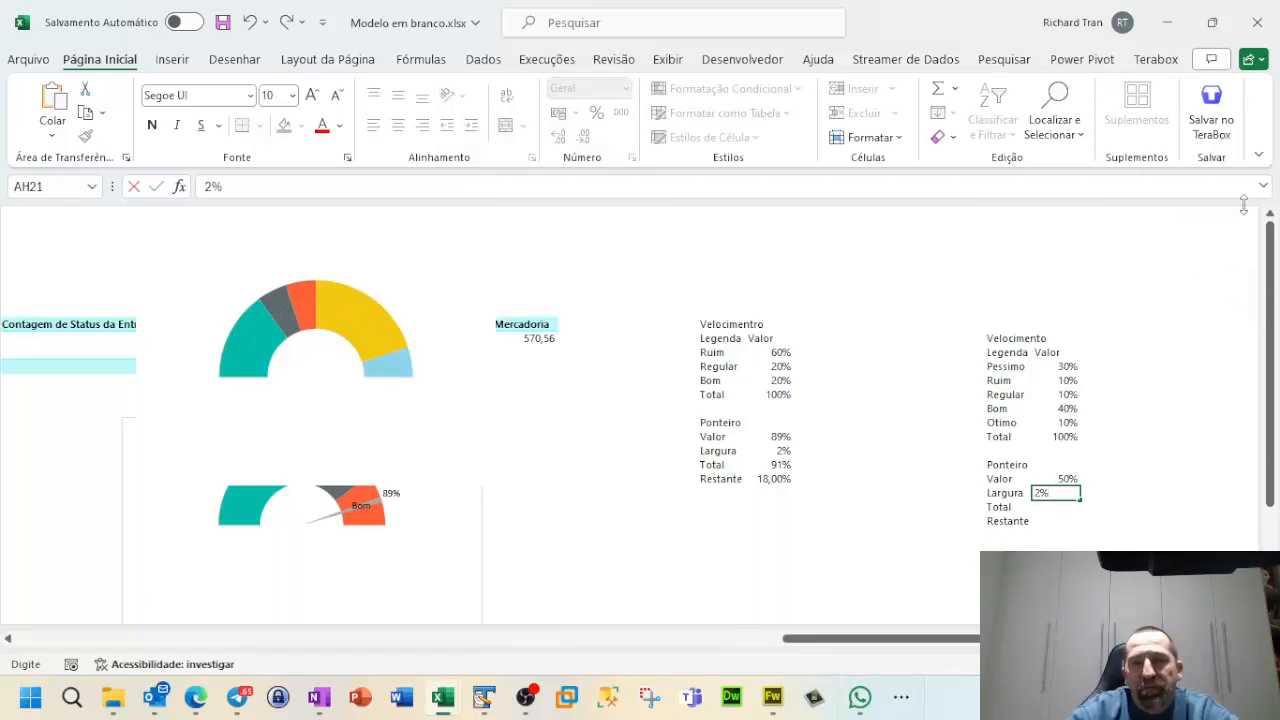
pyautogui.press('Return')
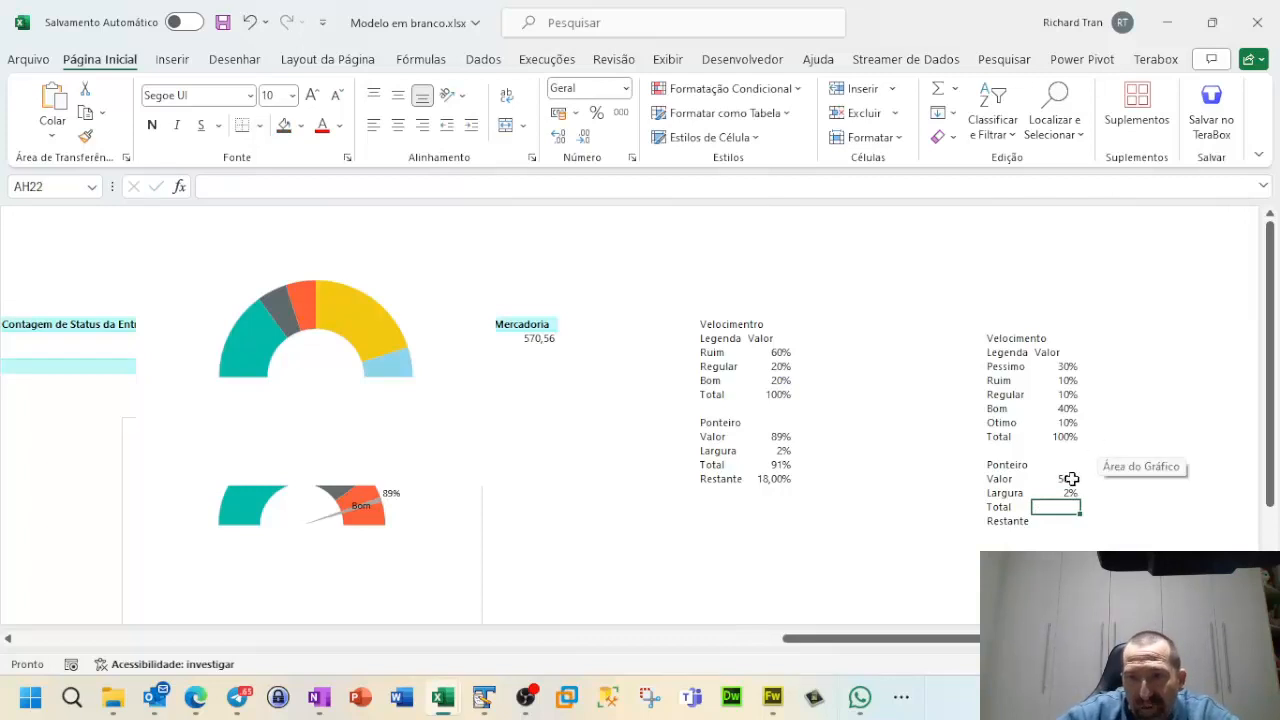
pyautogui.click(939, 89)
pyautogui.press('Return')
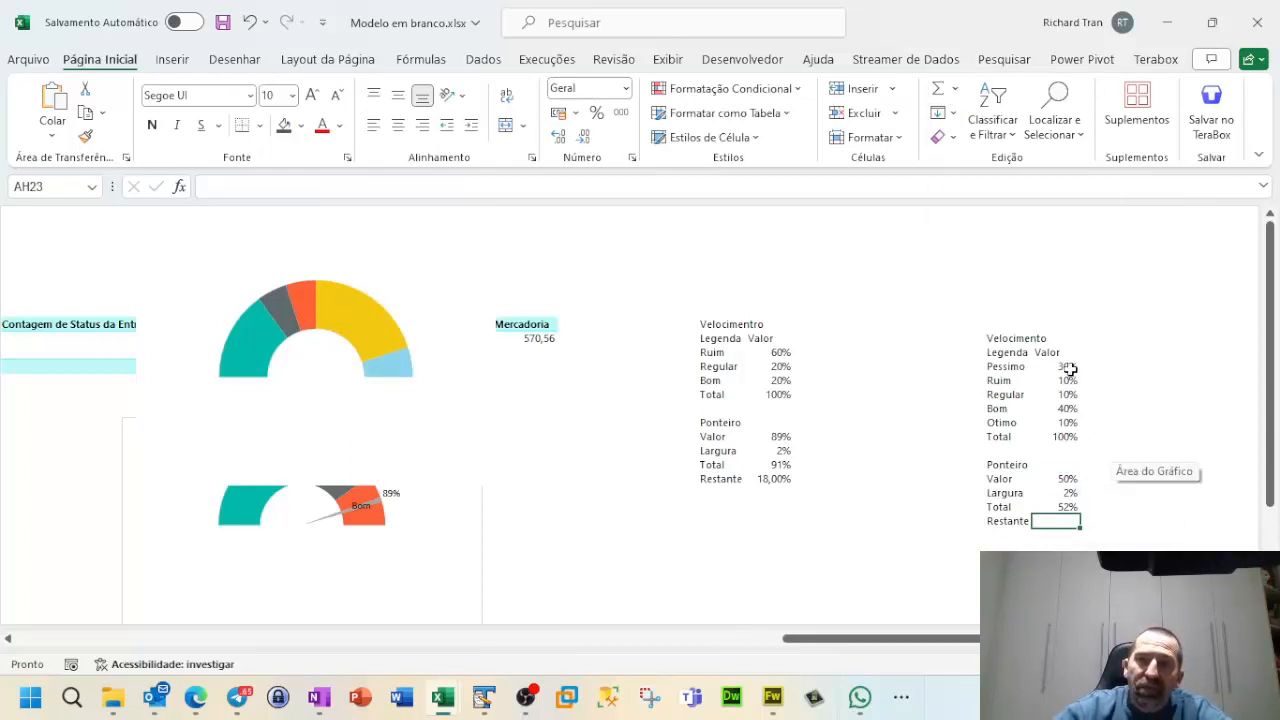
# Step: Calculate the new pointer table's Restante in AH23 with =200%-SOMA(AH20:AH22)
pyautogui.moveTo(1066, 366); pyautogui.dragTo(1064, 438)
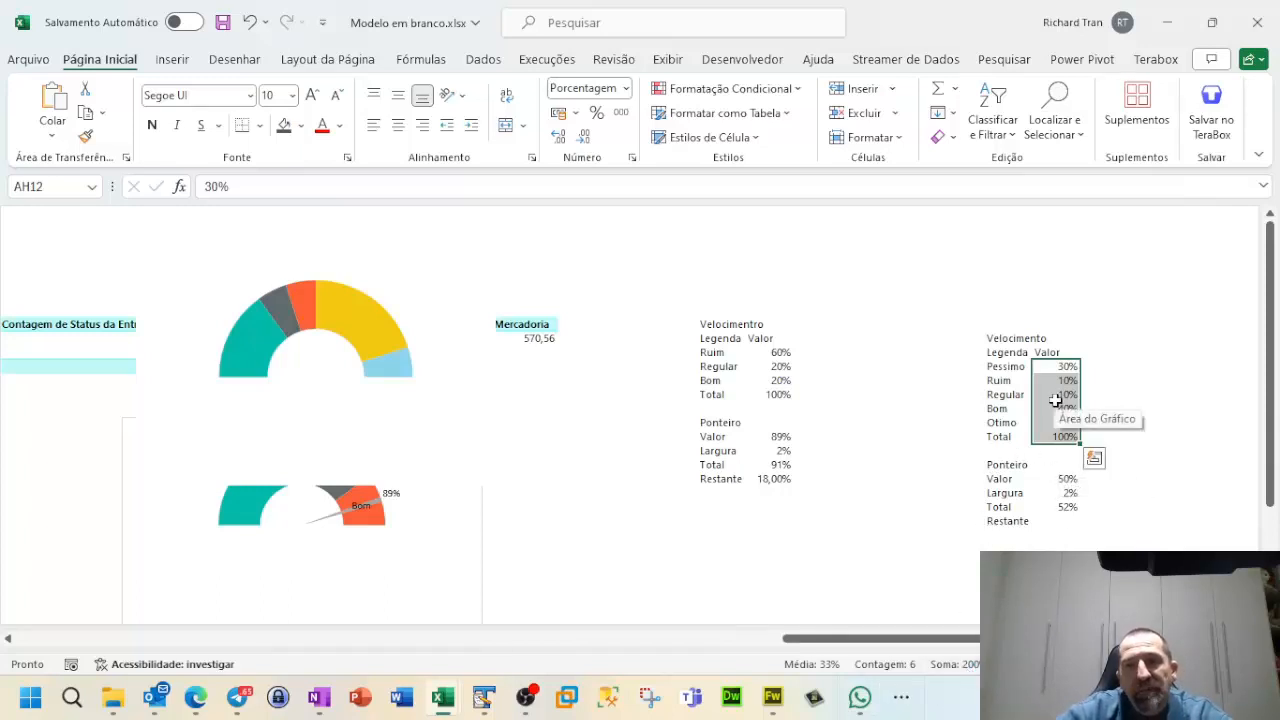
pyautogui.moveTo(1066, 482); pyautogui.dragTo(1068, 508)
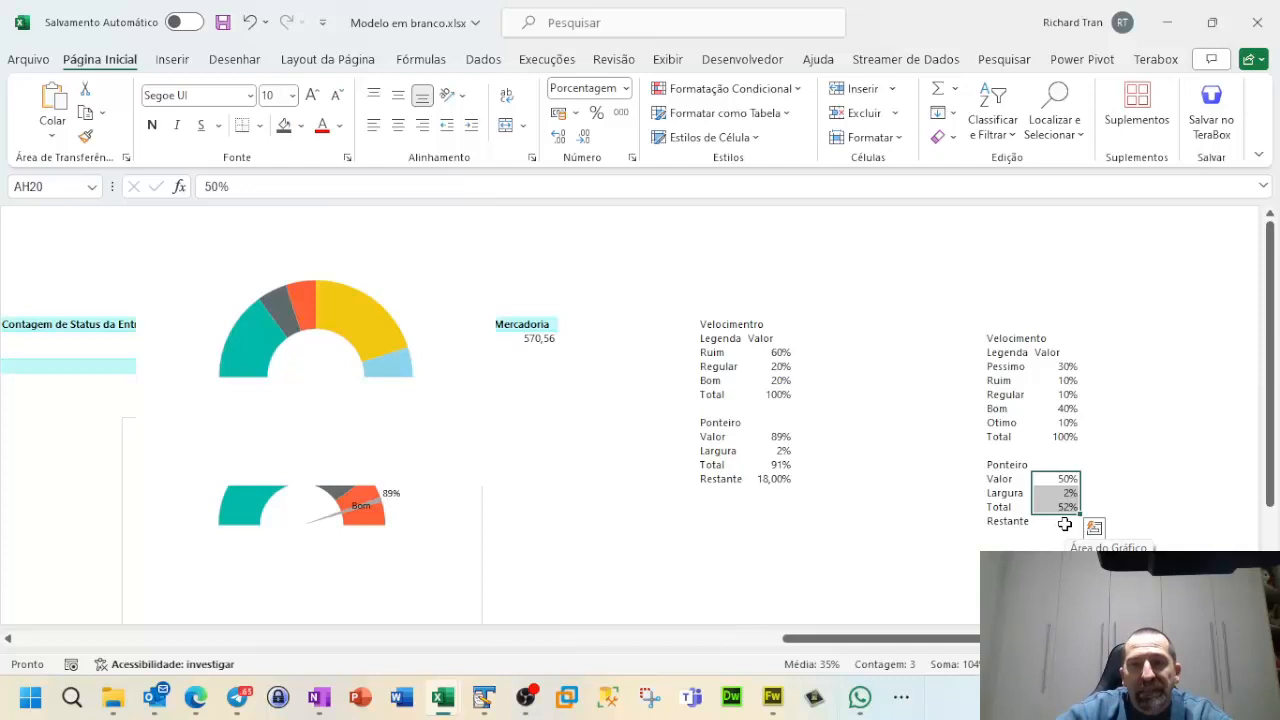
pyautogui.click(1063, 521)
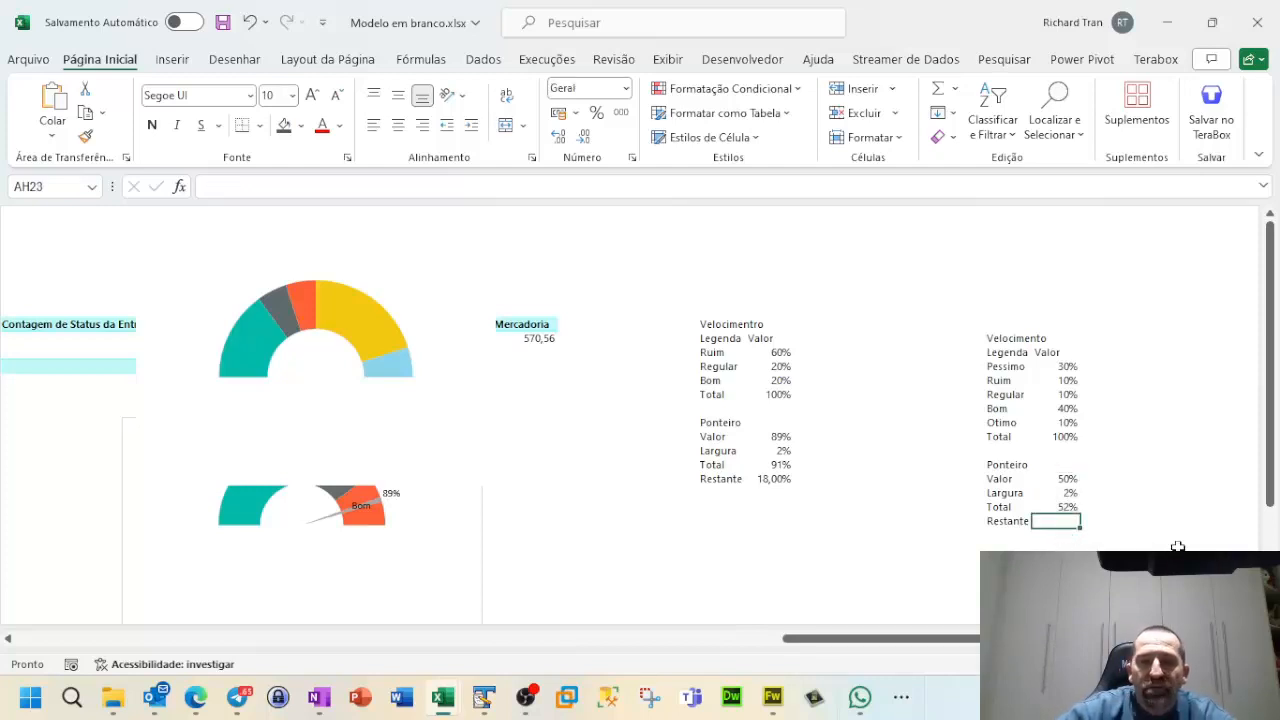
pyautogui.write('=200%-')
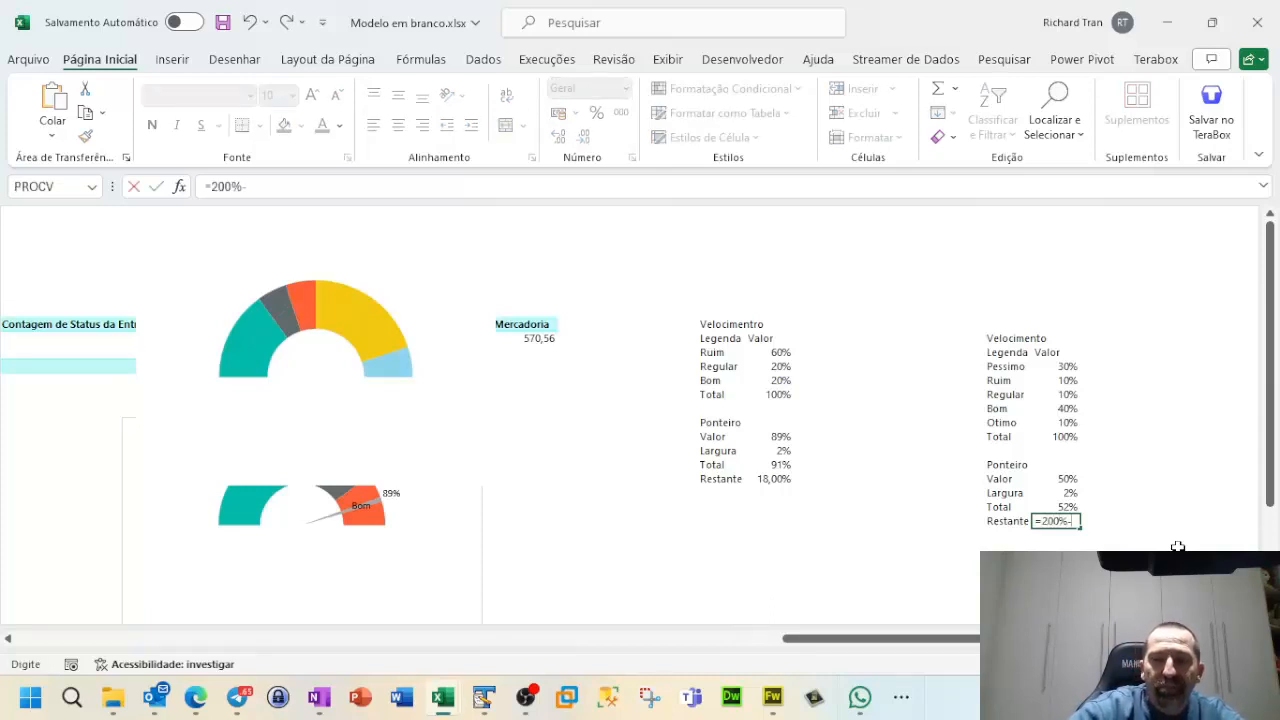
pyautogui.write('sp')
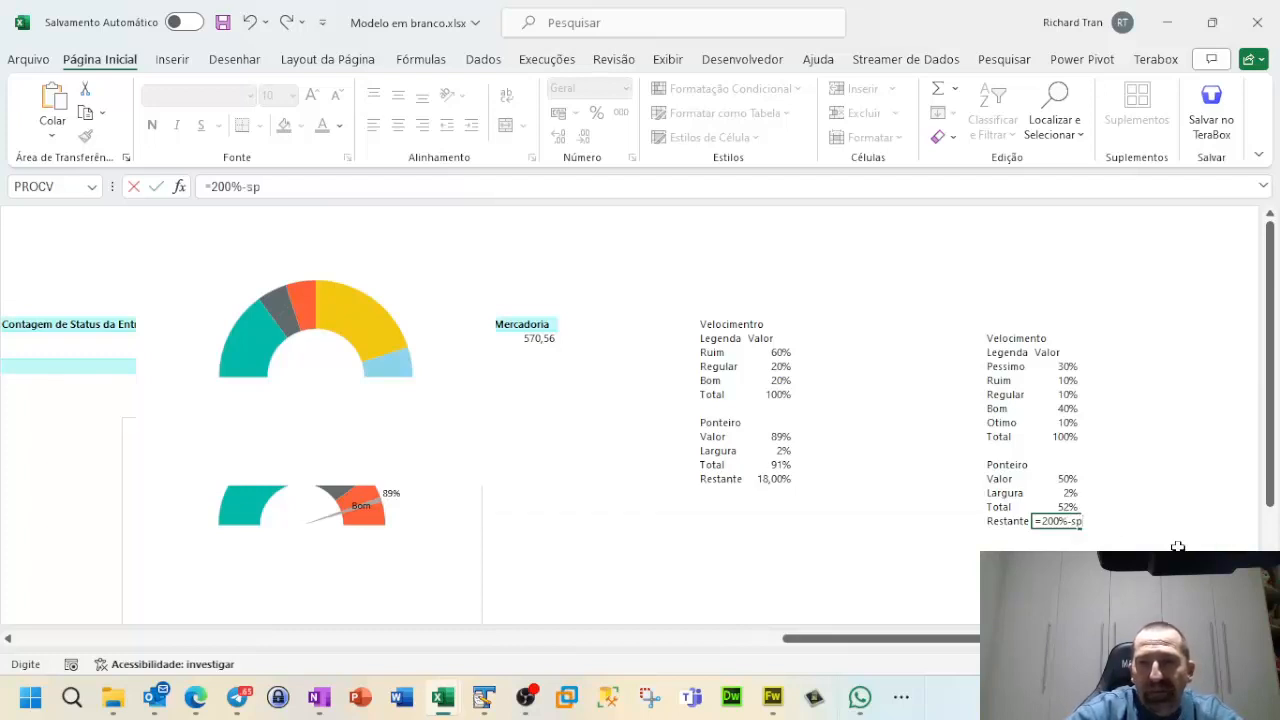
pyautogui.press('BackSpace')
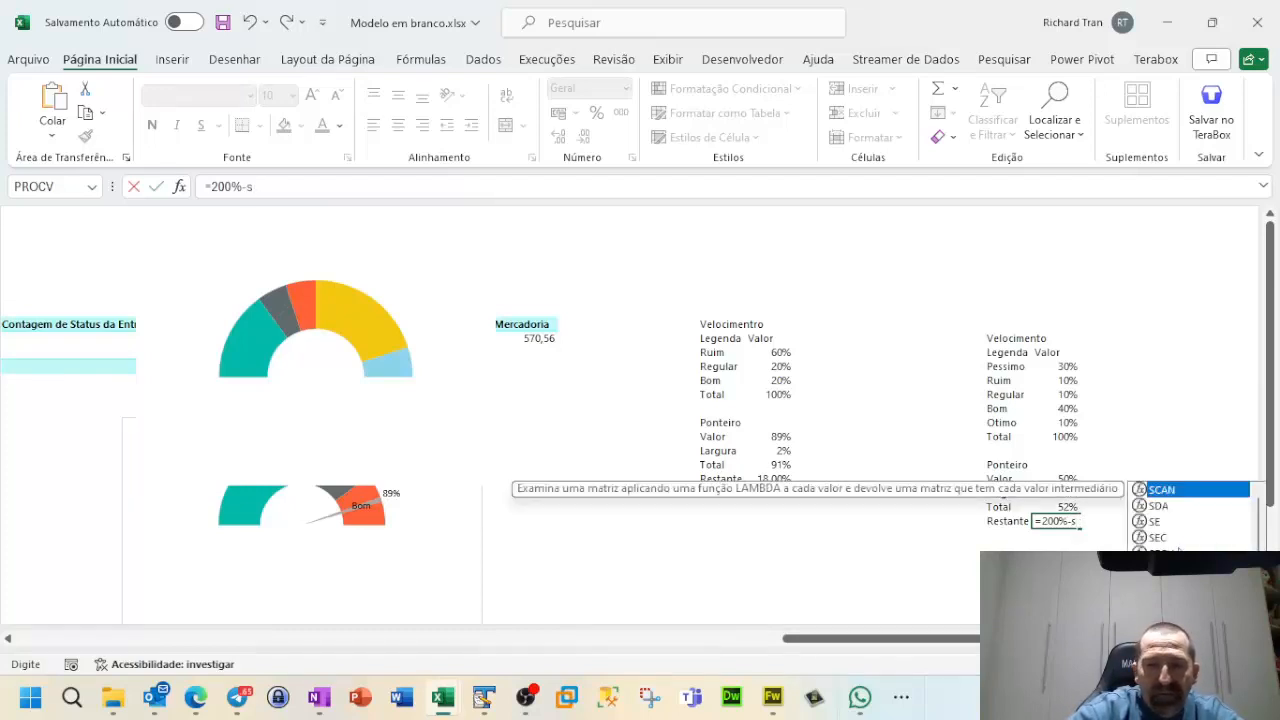
pyautogui.write('o')
pyautogui.doubleClick(1132, 541)
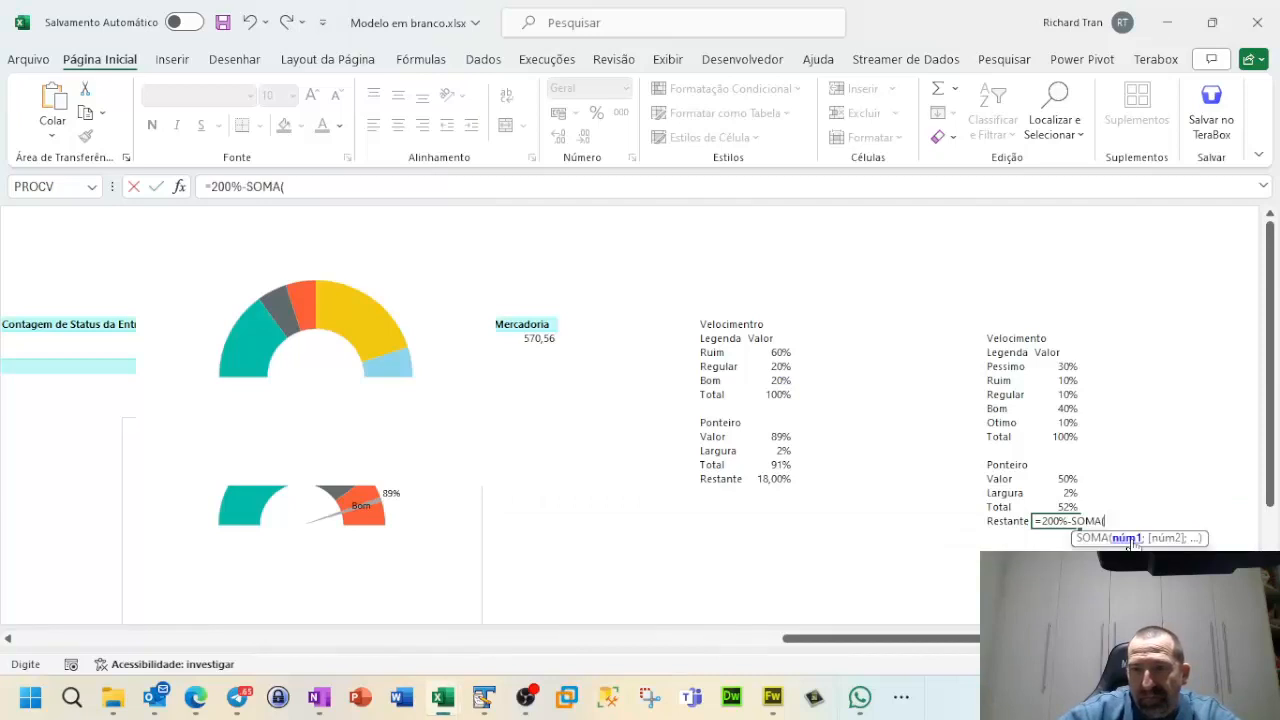
pyautogui.click(1068, 478)
pyautogui.moveTo(1073, 478); pyautogui.dragTo(1071, 506)
pyautogui.write(')')
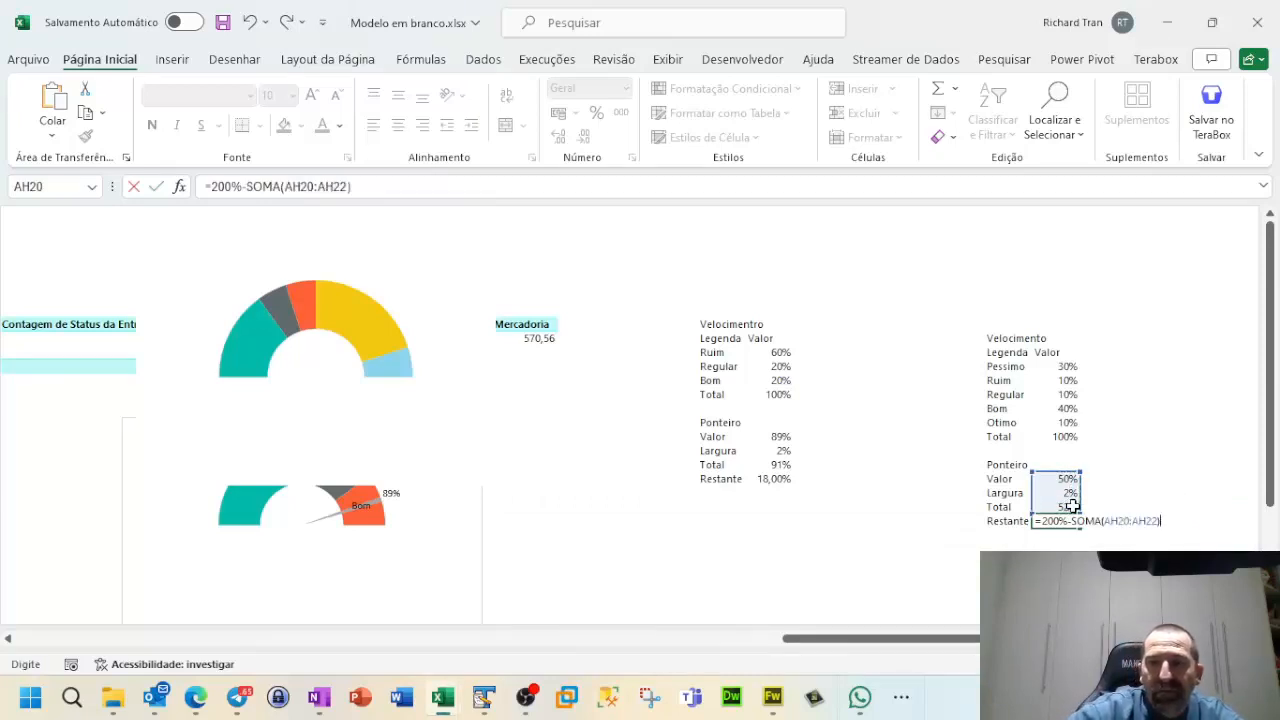
pyautogui.press('Return')
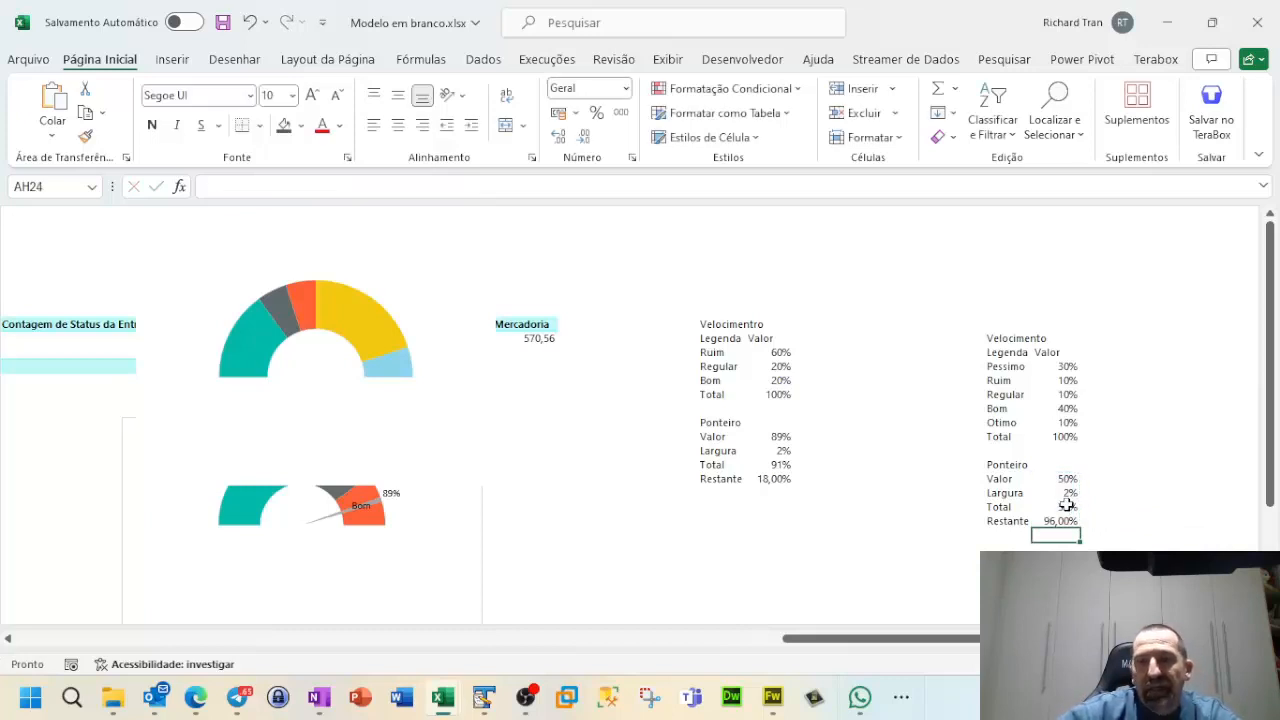
# Step: Check the sum of the new Ponteiro values and review the data ranges of the five-category and pointer tables
pyautogui.moveTo(1070, 483); pyautogui.dragTo(1060, 521)
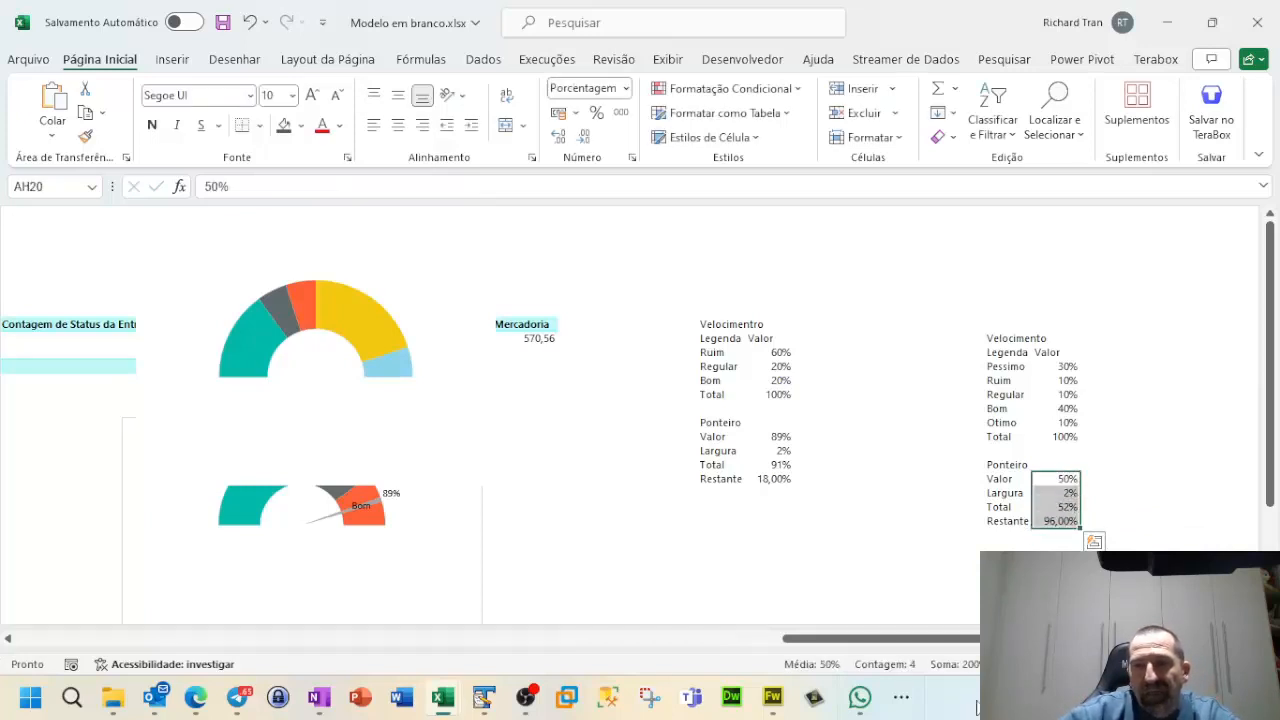
pyautogui.click(1058, 605)
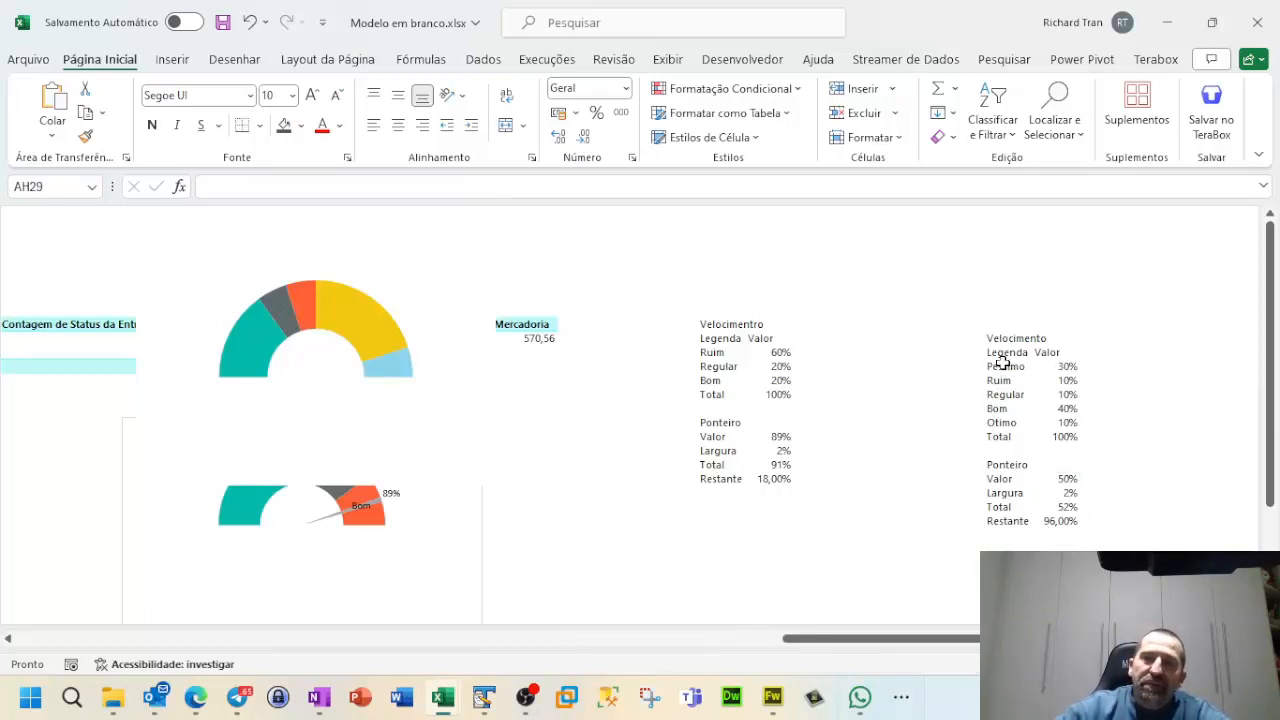
pyautogui.moveTo(1002, 364); pyautogui.dragTo(1068, 426)
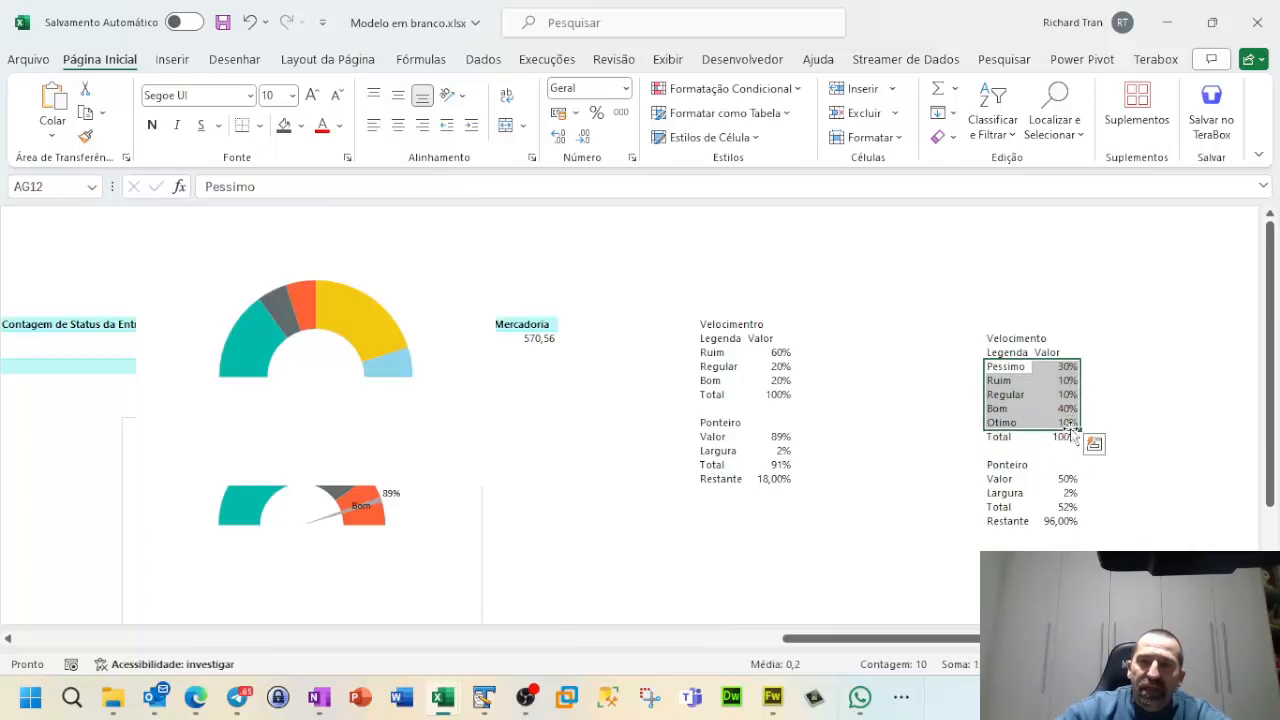
pyautogui.moveTo(995, 477); pyautogui.dragTo(1060, 521)
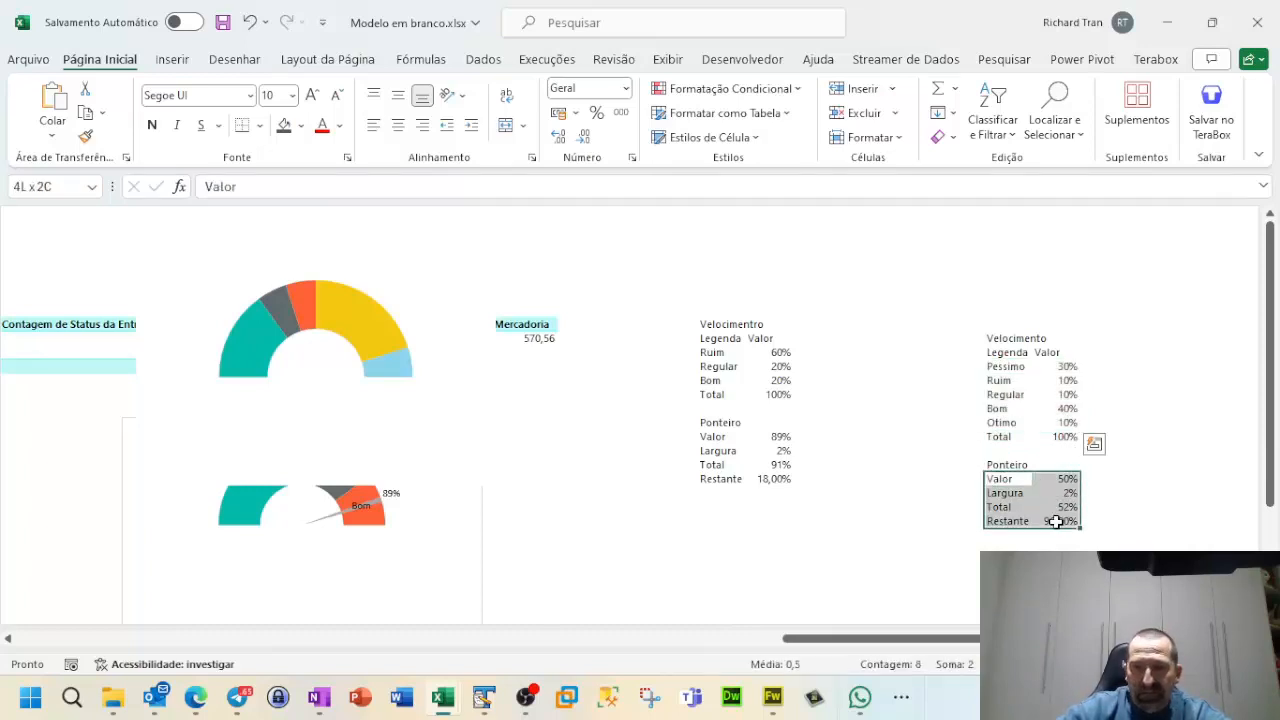
pyautogui.click(1177, 539)
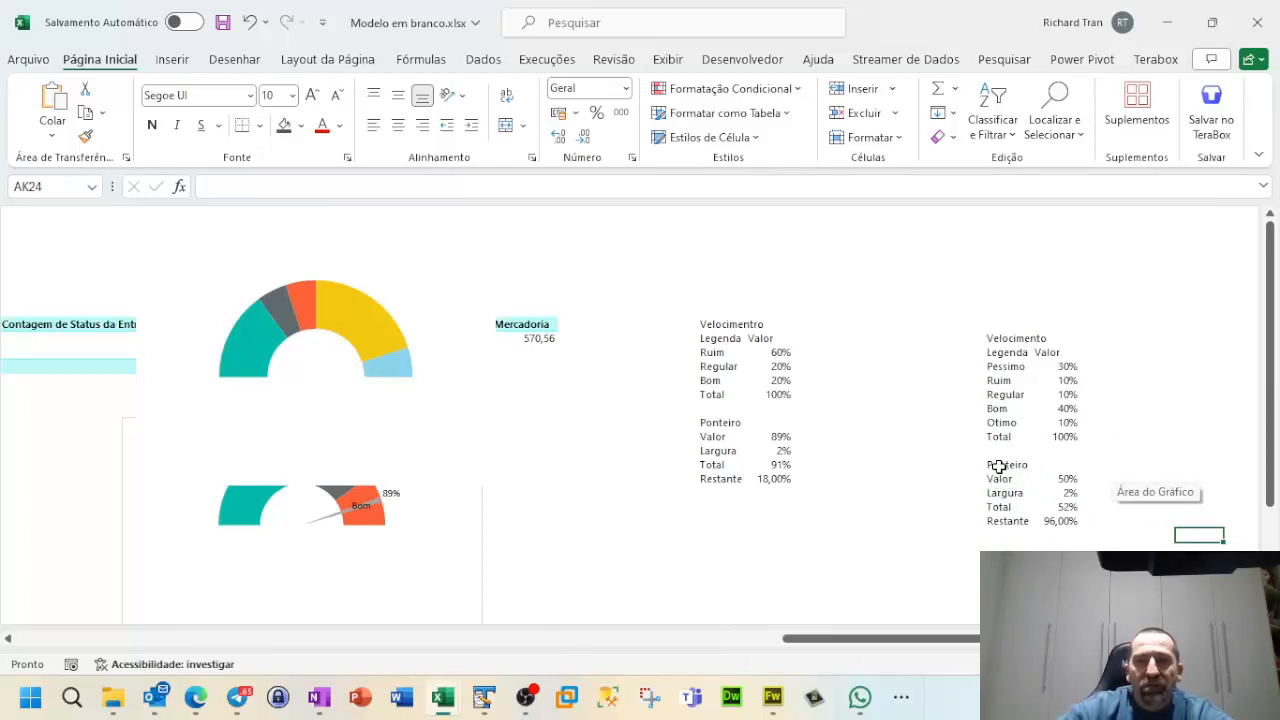
pyautogui.click(1008, 352)
pyautogui.click(1043, 353)
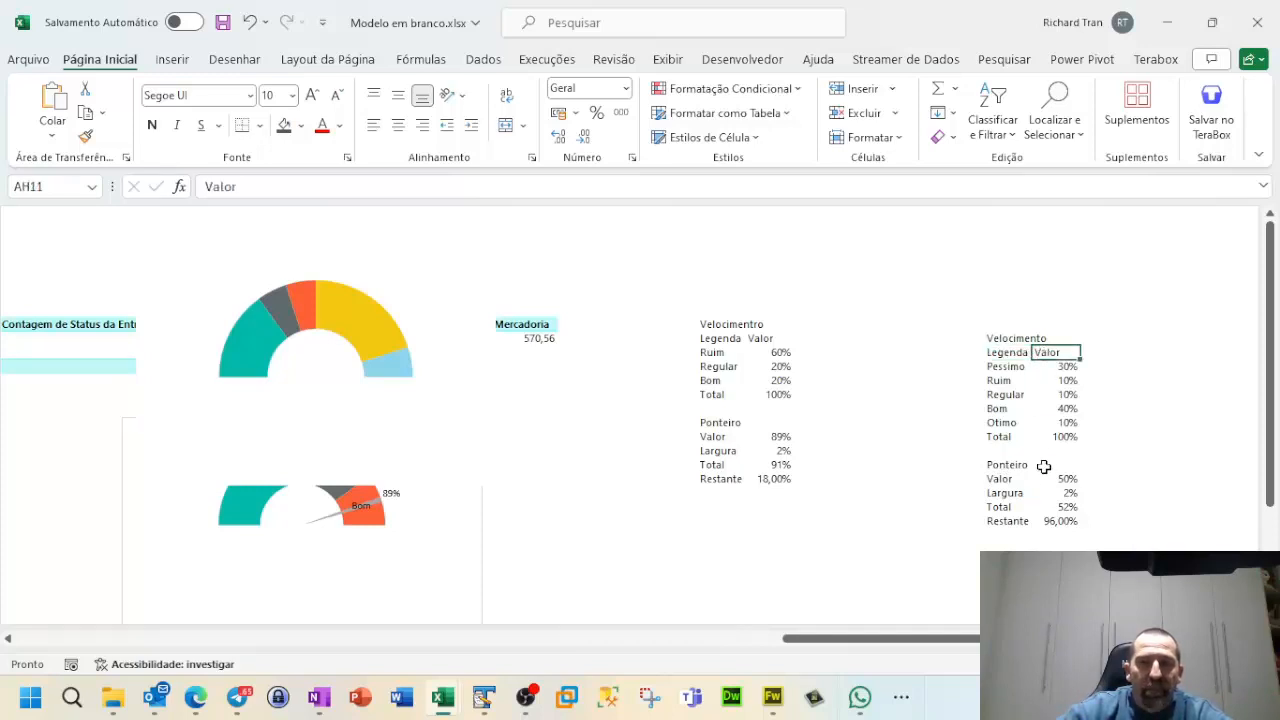
# Step: Insert a 2D pie chart from the new pointer table's Valor to Restante rows and remove its legend
pyautogui.moveTo(996, 482); pyautogui.dragTo(1063, 520)
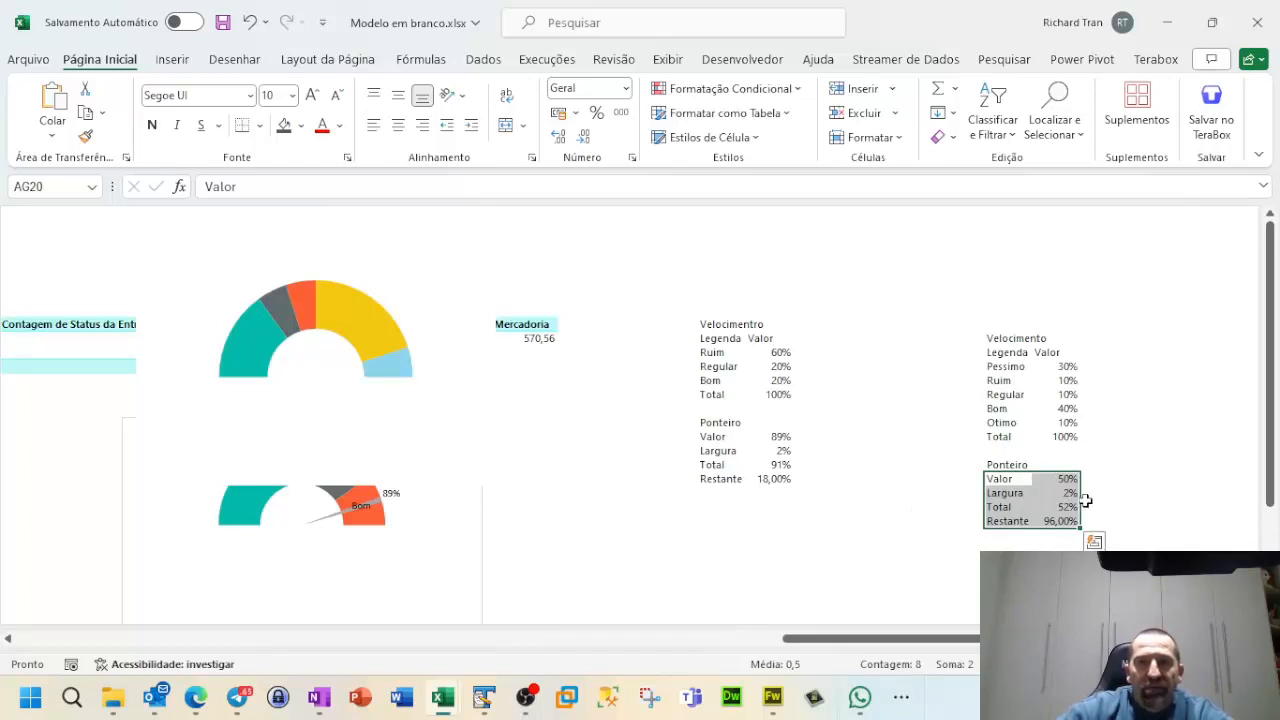
pyautogui.click(173, 59)
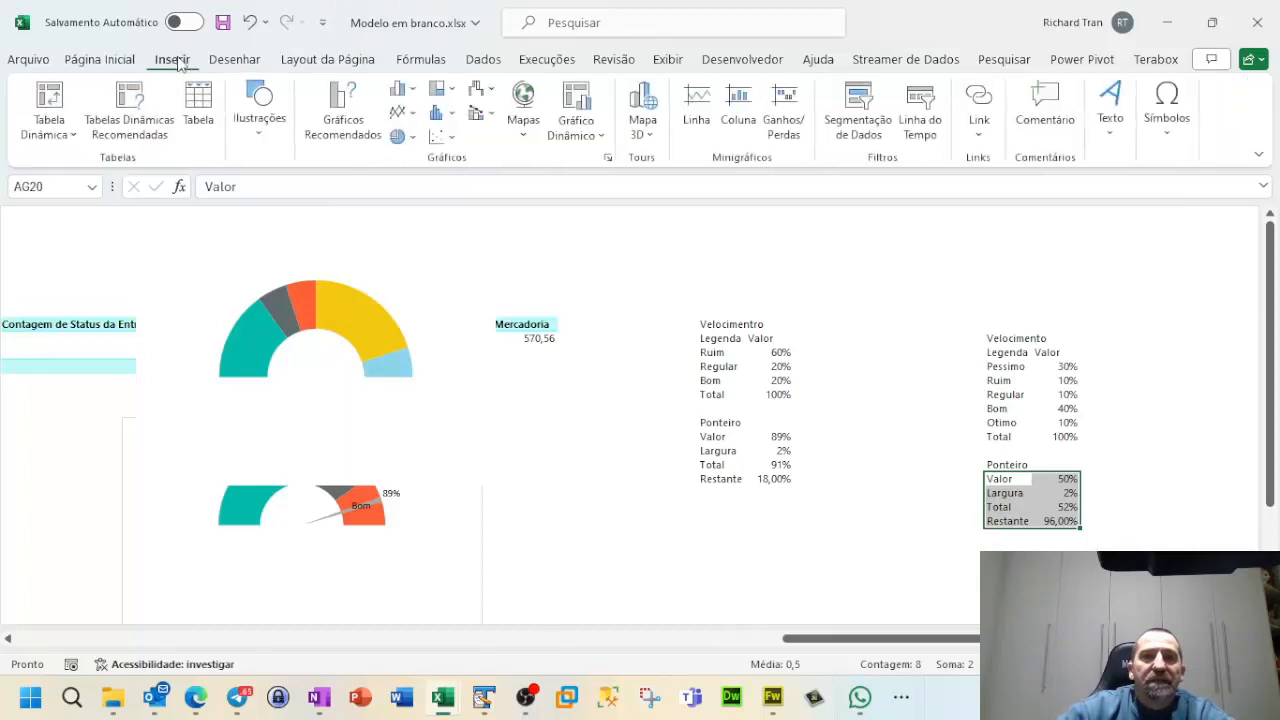
pyautogui.click(412, 137)
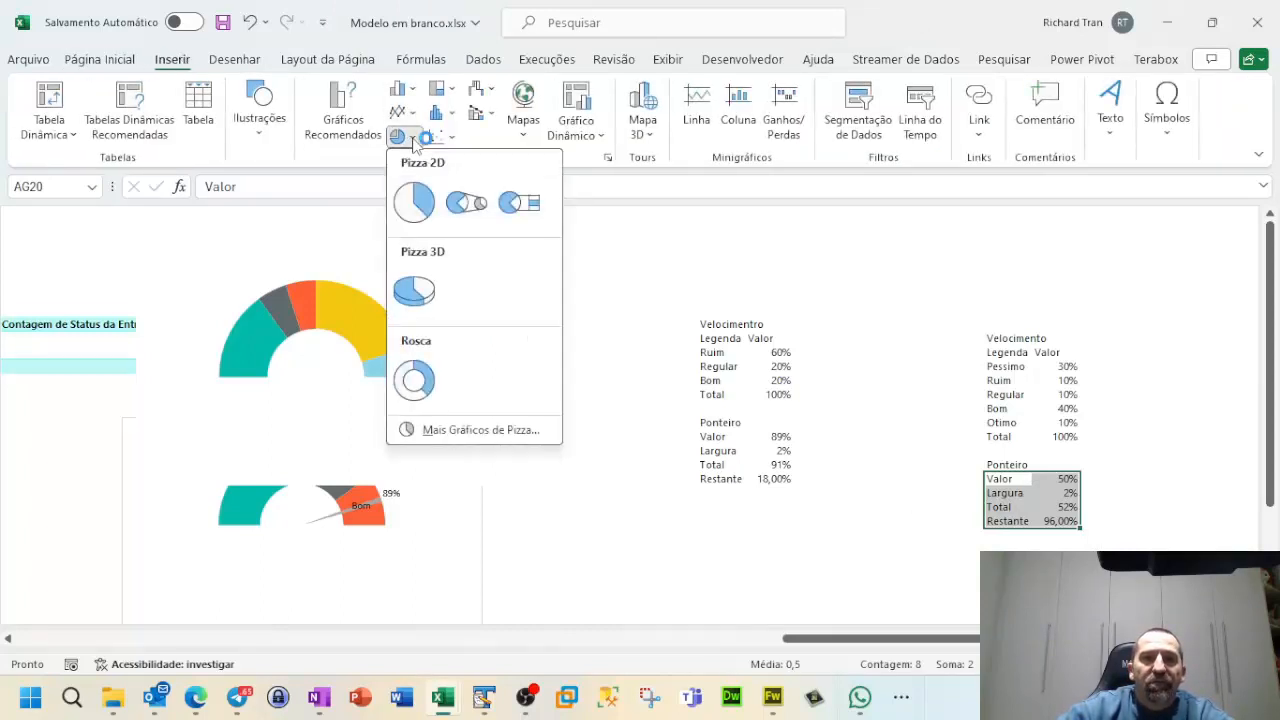
pyautogui.click(424, 205)
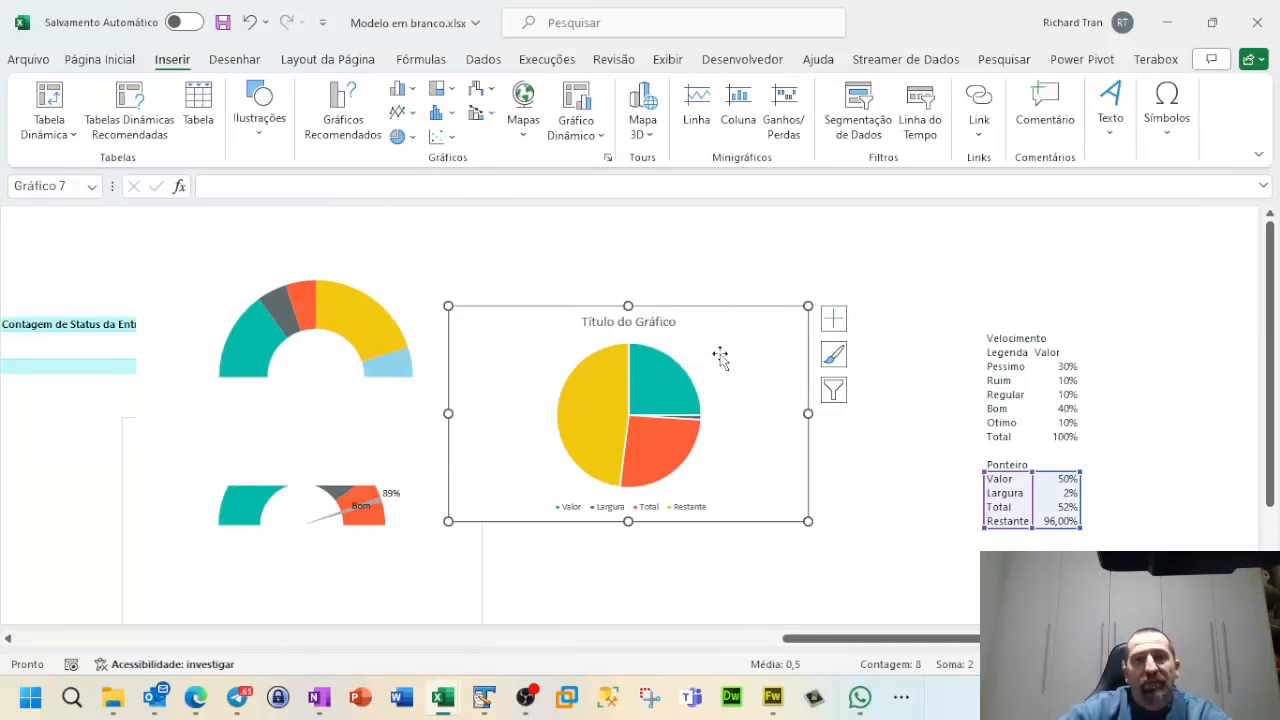
pyautogui.click(664, 512)
pyautogui.press('Delete')
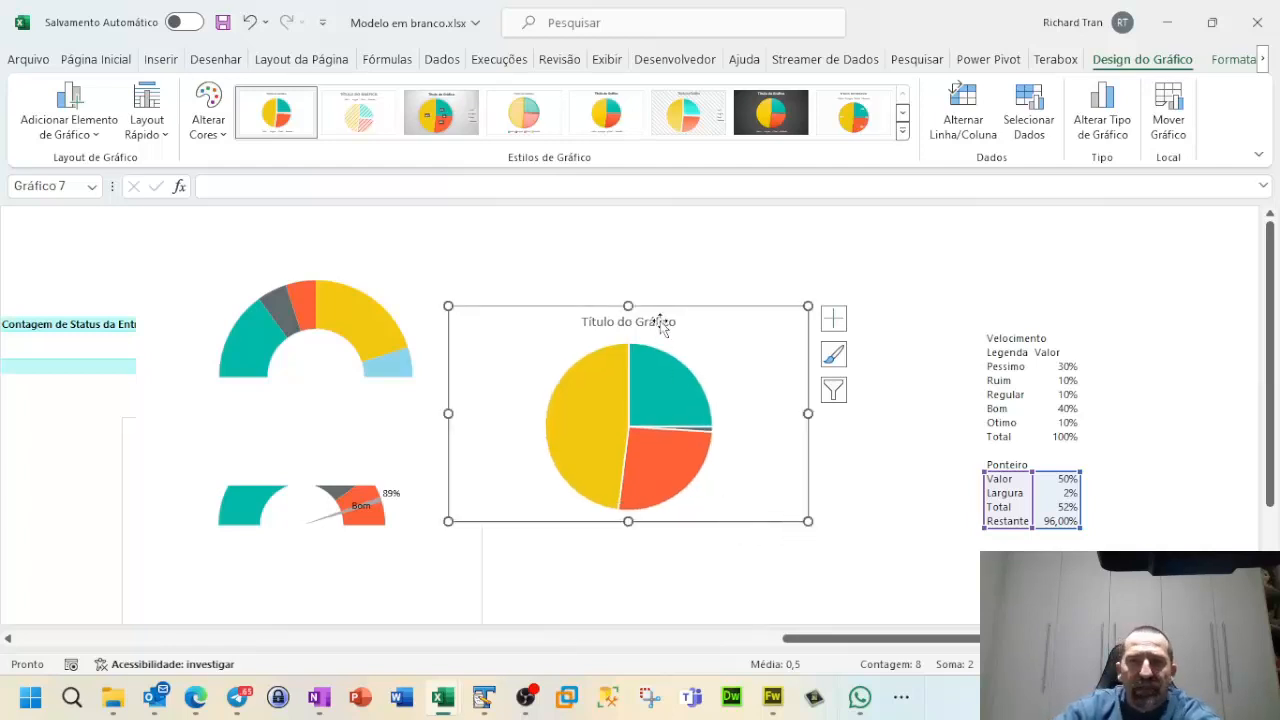
# Step: Remove the title from the new pointer pie chart and set its first slice angle to 270°
pyautogui.click(660, 328)
pyautogui.press('Delete')
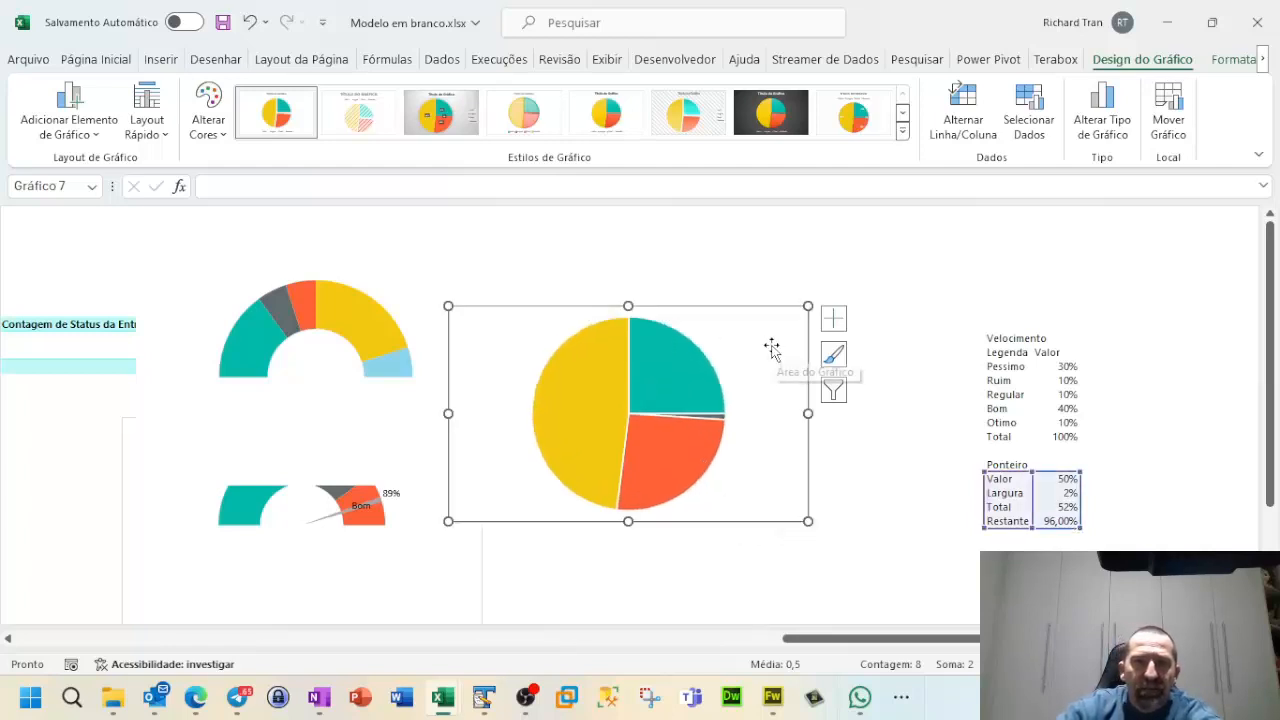
pyautogui.click(620, 368)
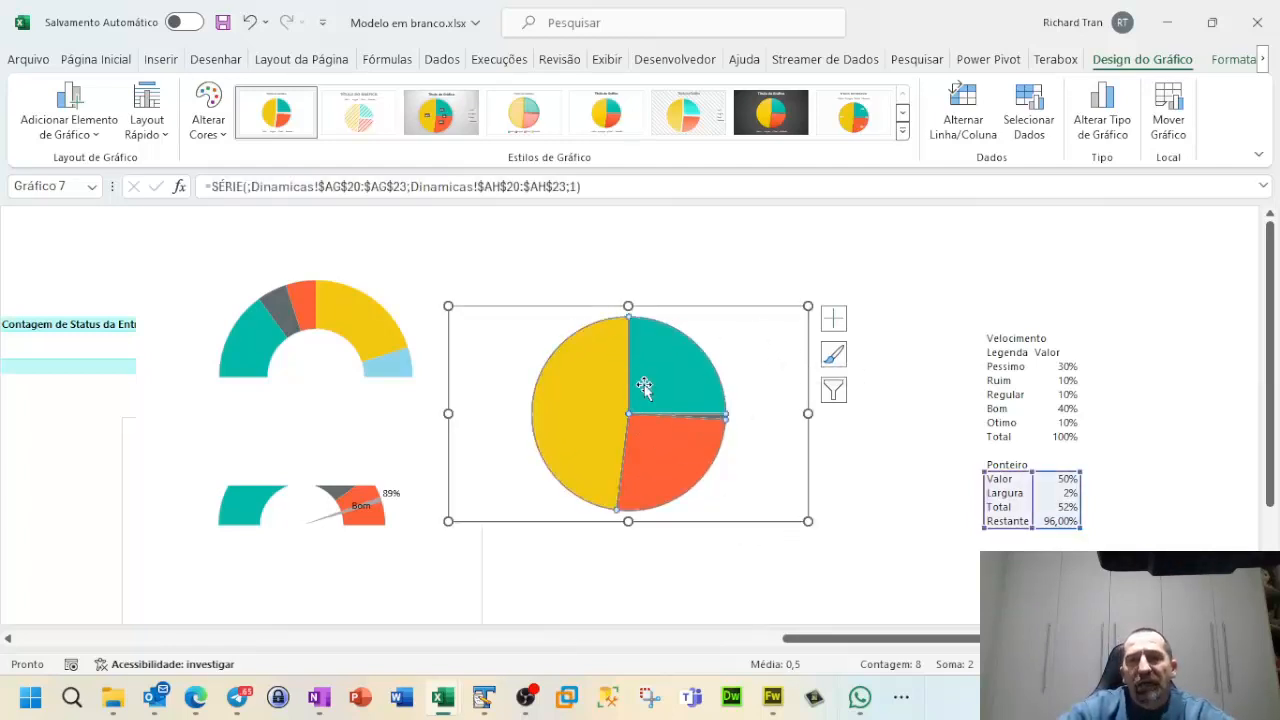
pyautogui.rightClick(650, 340)
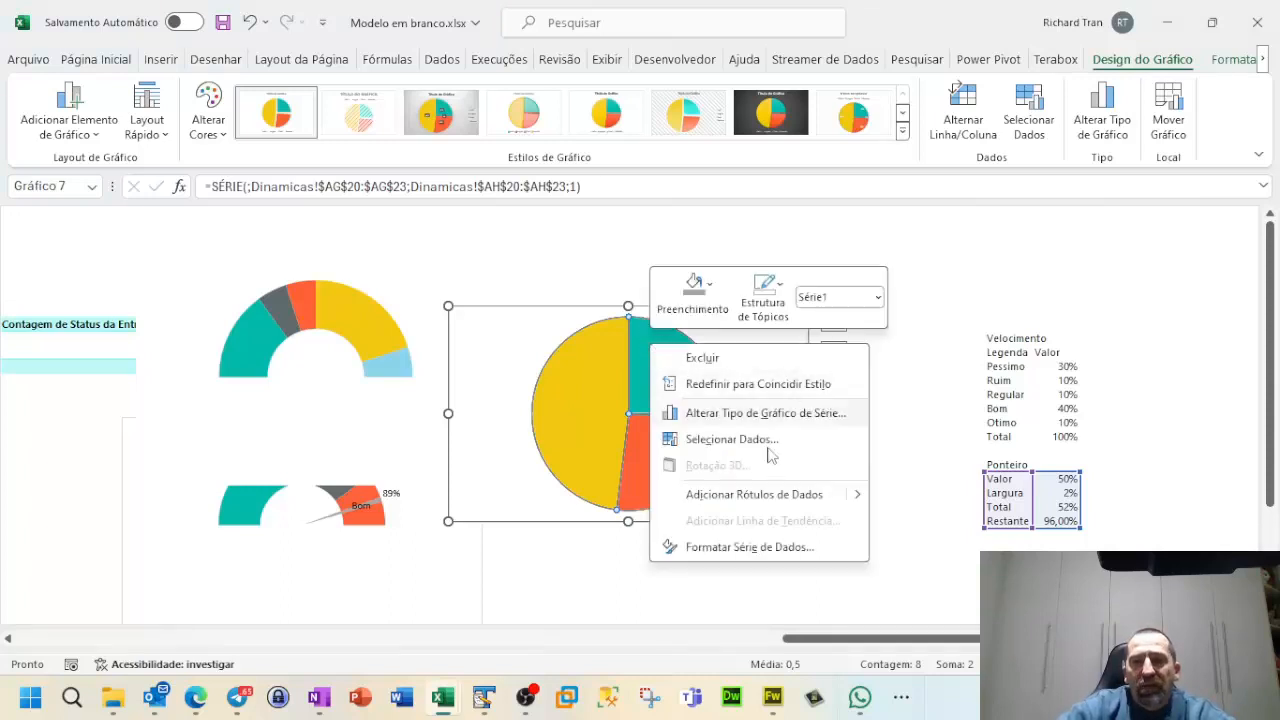
pyautogui.click(757, 548)
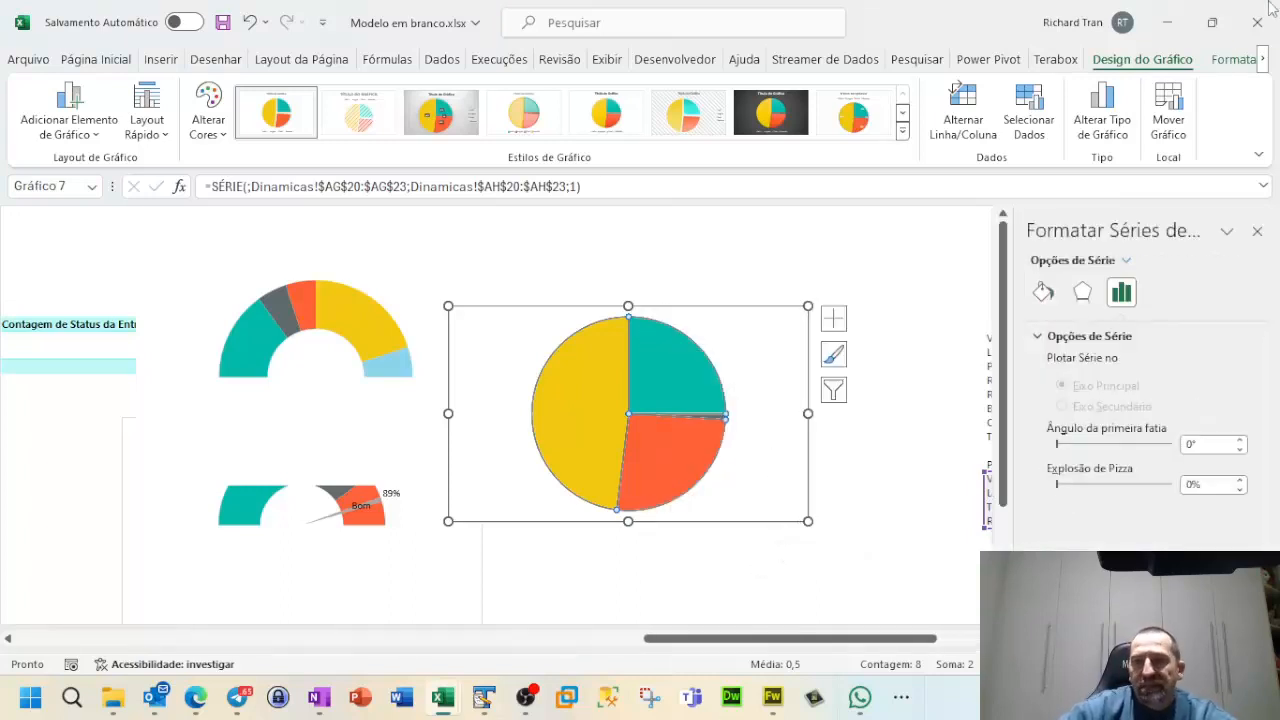
pyautogui.click(1188, 446)
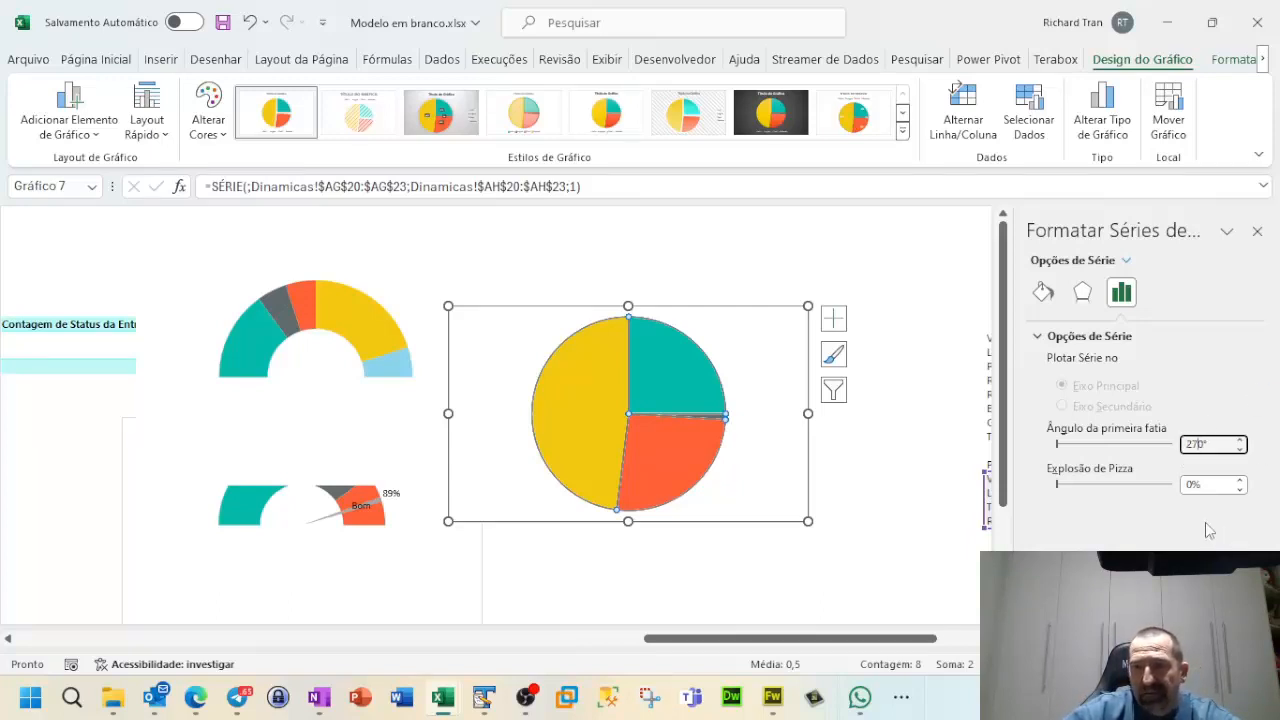
pyautogui.click(1210, 486)
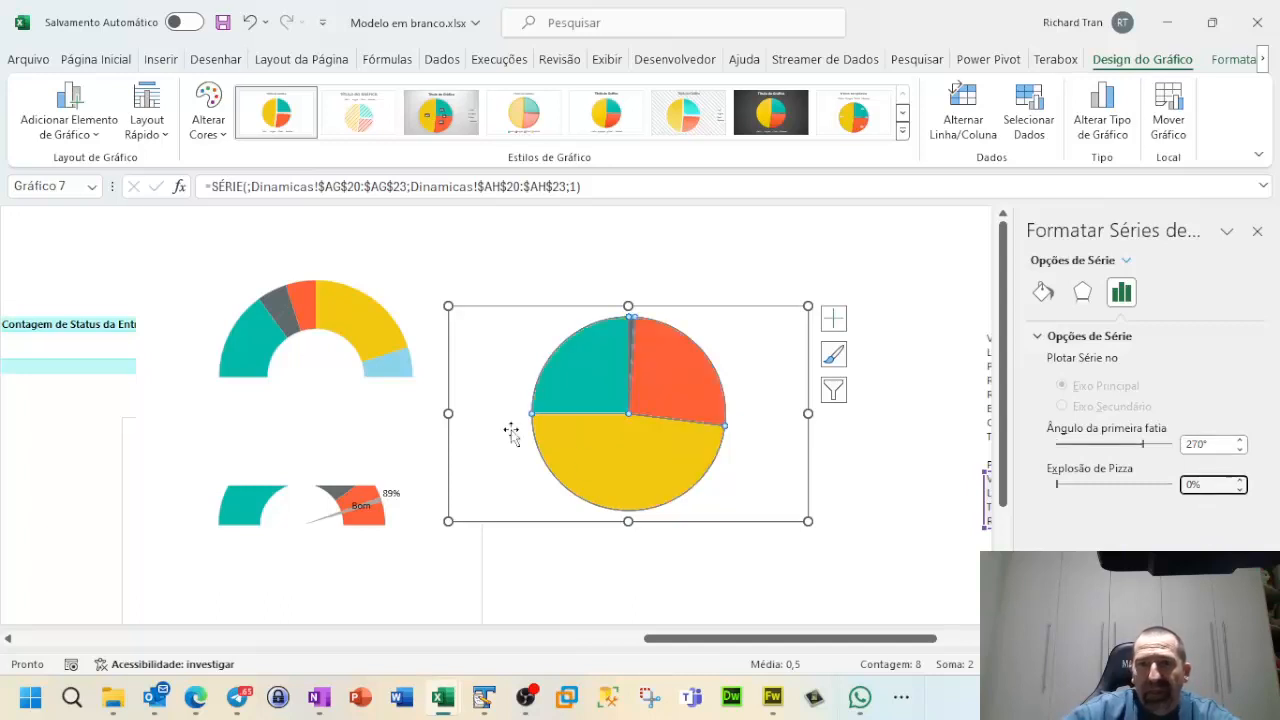
# Step: Remove the fill from the pie's Valor, Total and Restante slices, leaving only the Largura slice coloured as the needle
pyautogui.click(1043, 293)
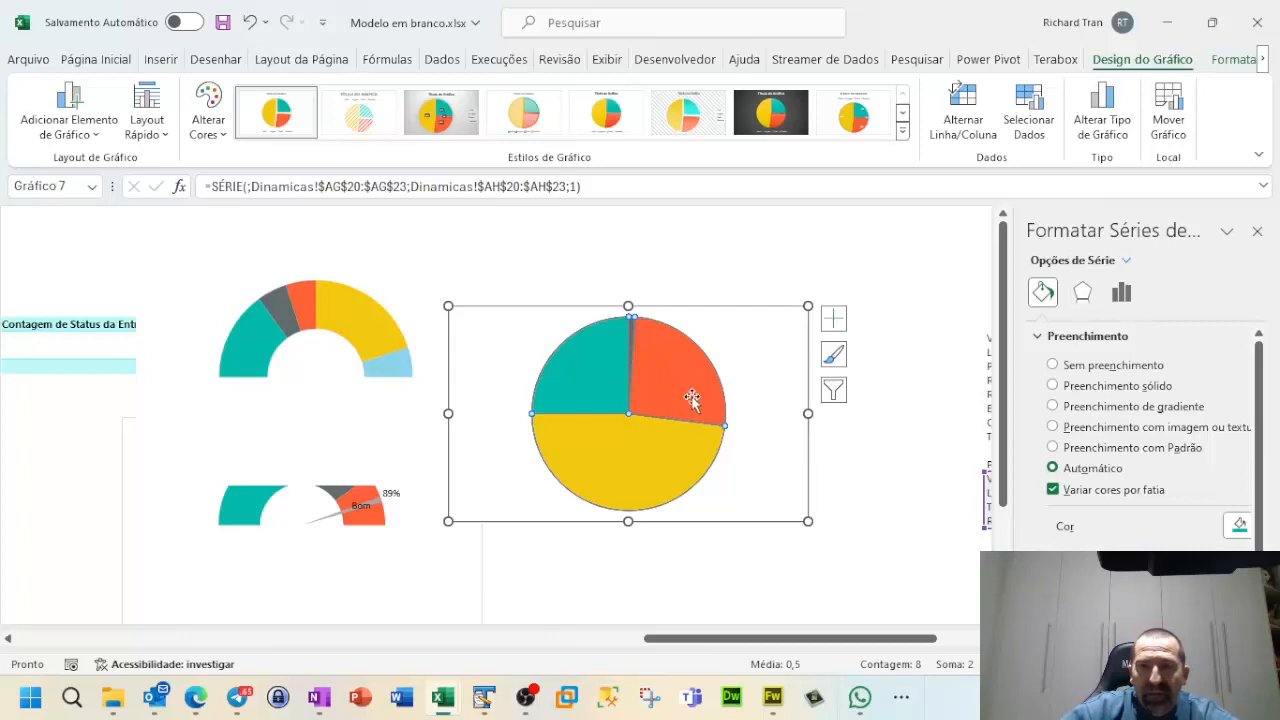
pyautogui.click(638, 473)
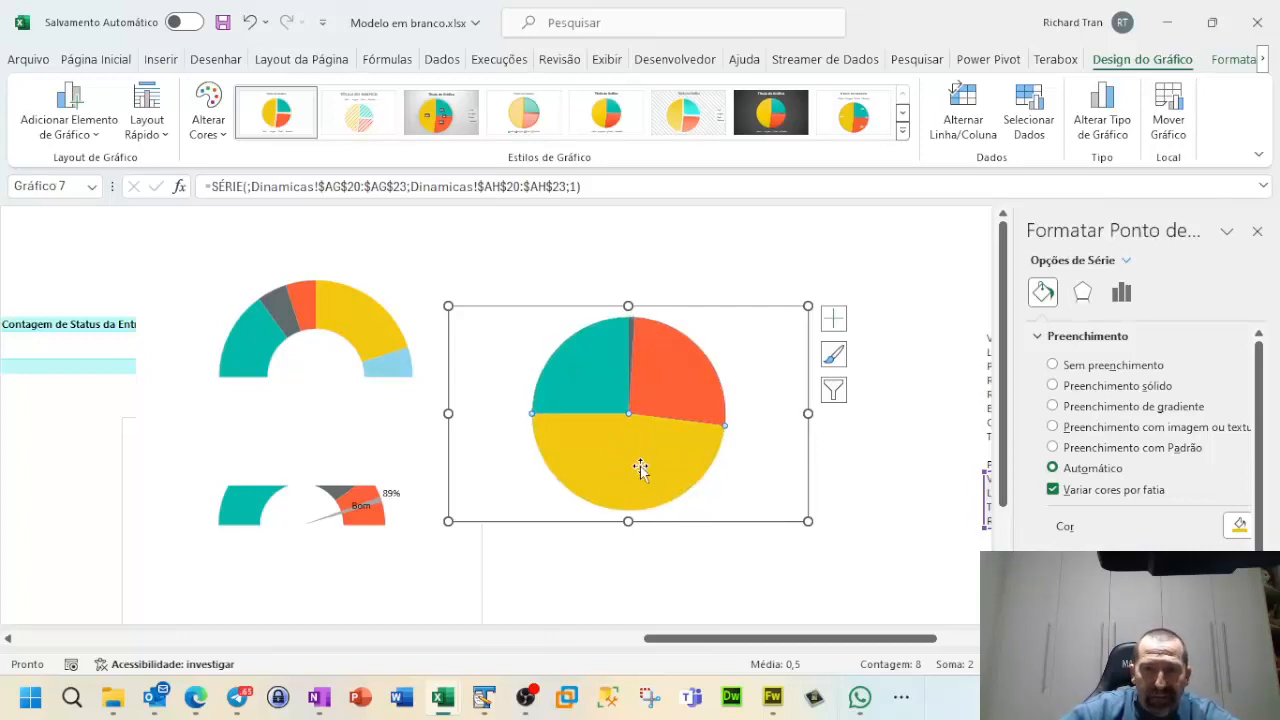
pyautogui.click(606, 378)
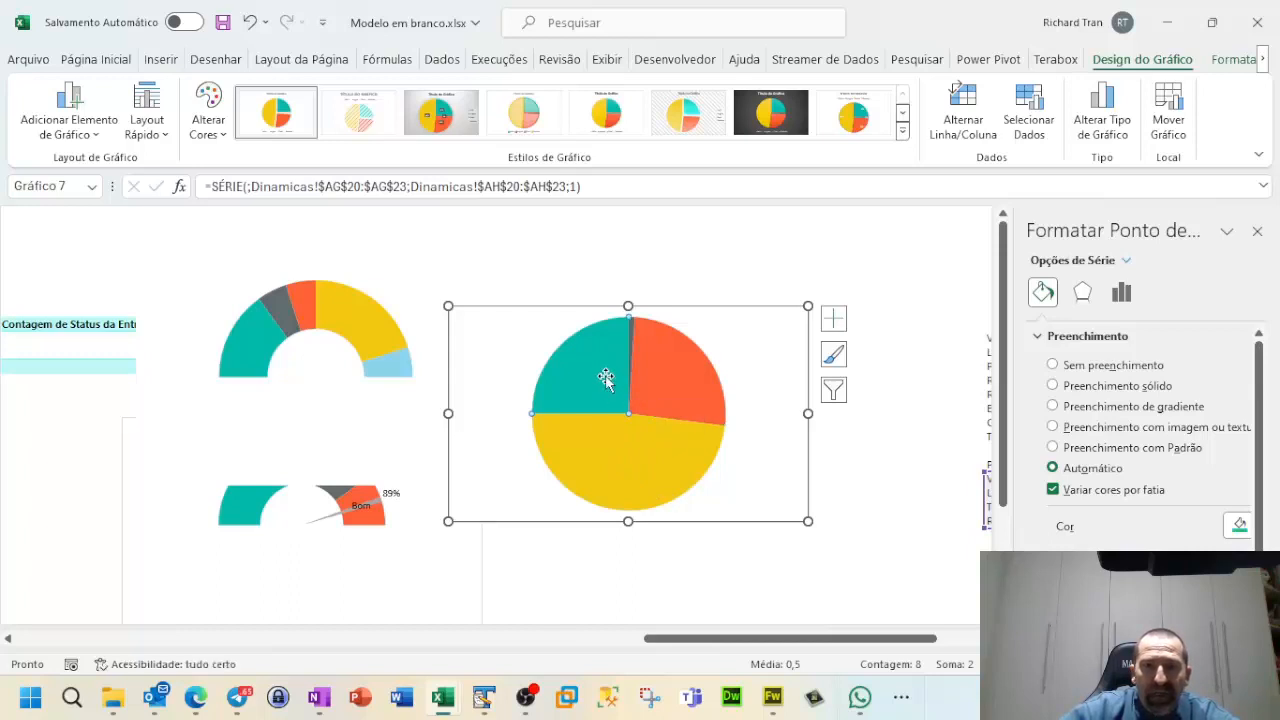
pyautogui.click(1052, 365)
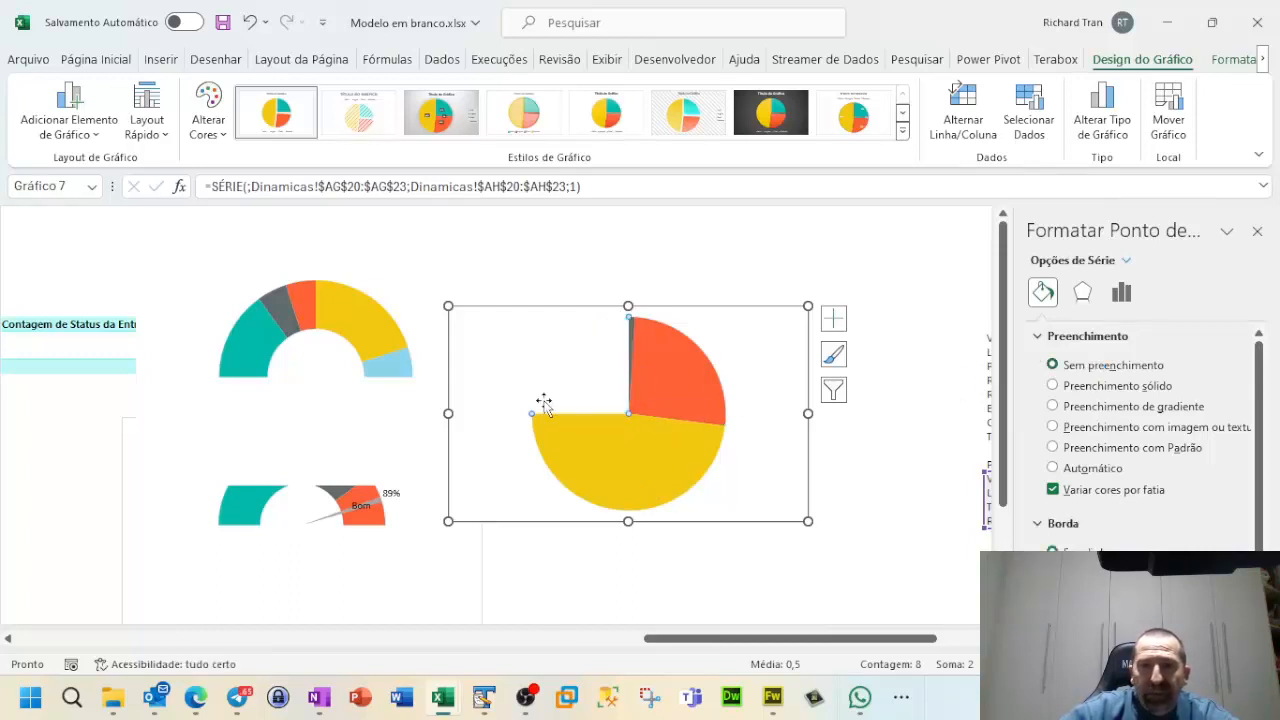
pyautogui.click(680, 378)
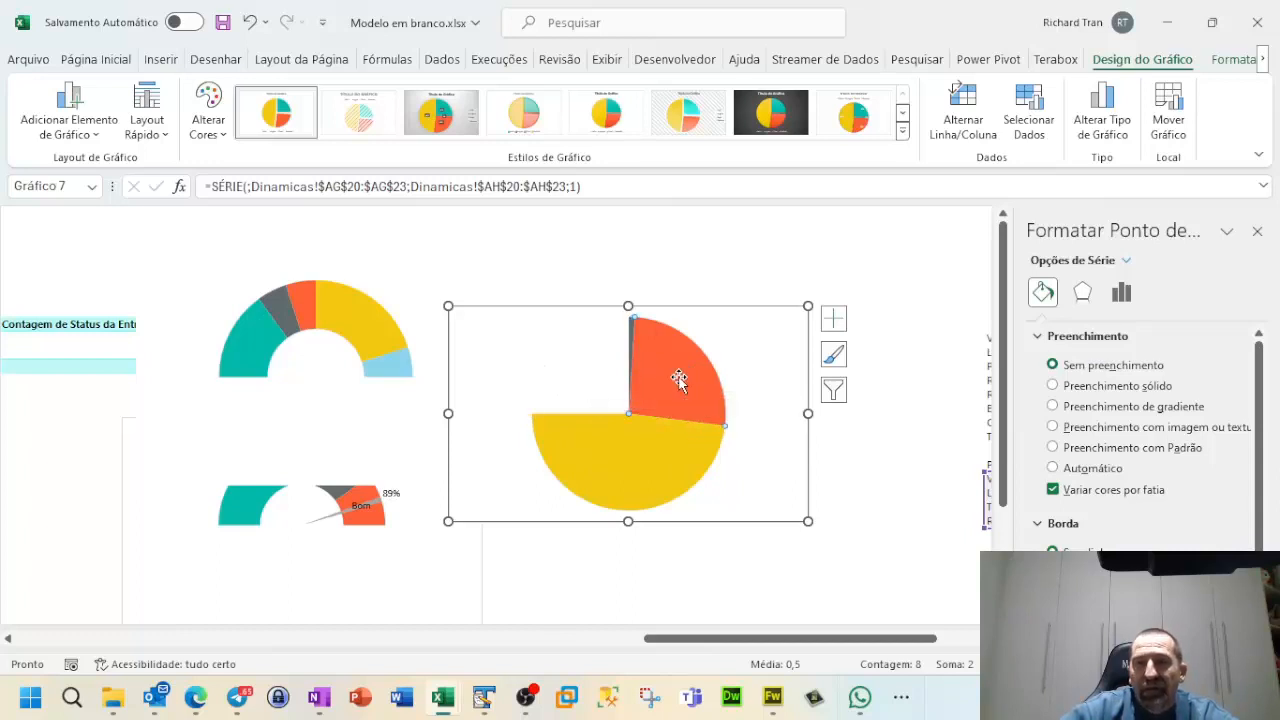
pyautogui.click(1092, 368)
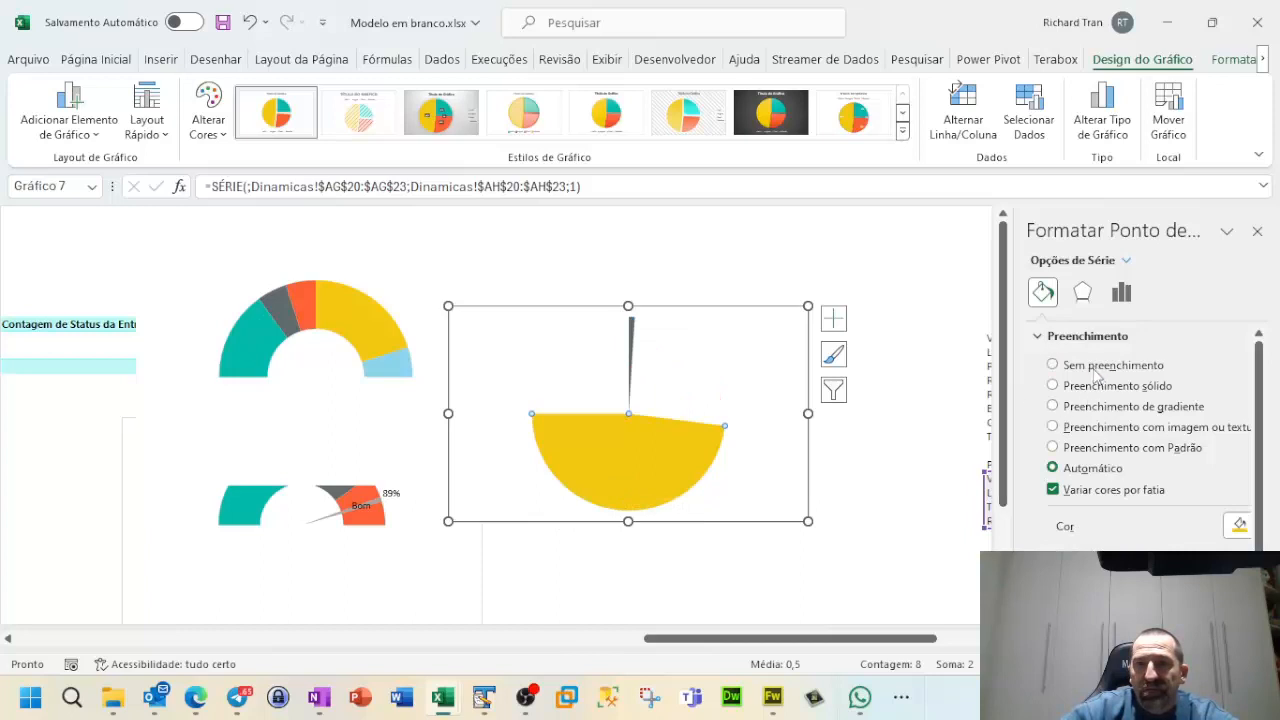
pyautogui.click(1095, 370)
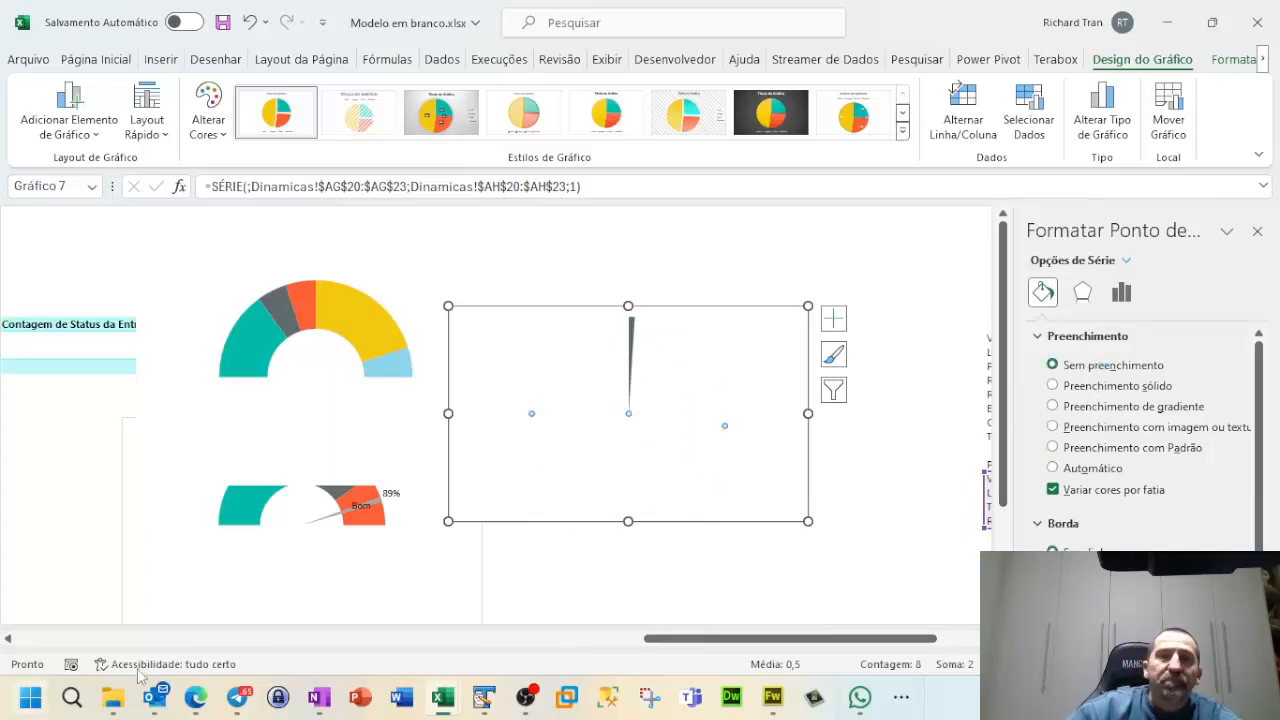
# Step: Set the needle chart's area to no fill and no outline
pyautogui.click(740, 305)
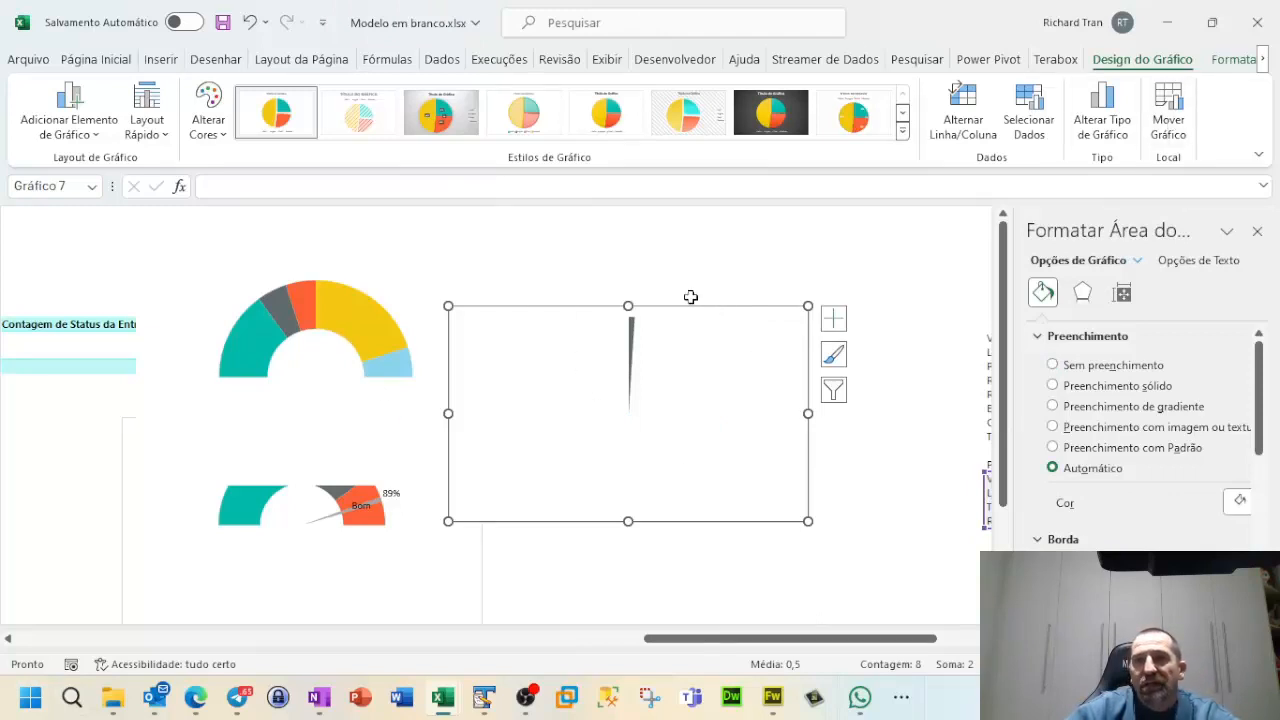
pyautogui.click(1230, 60)
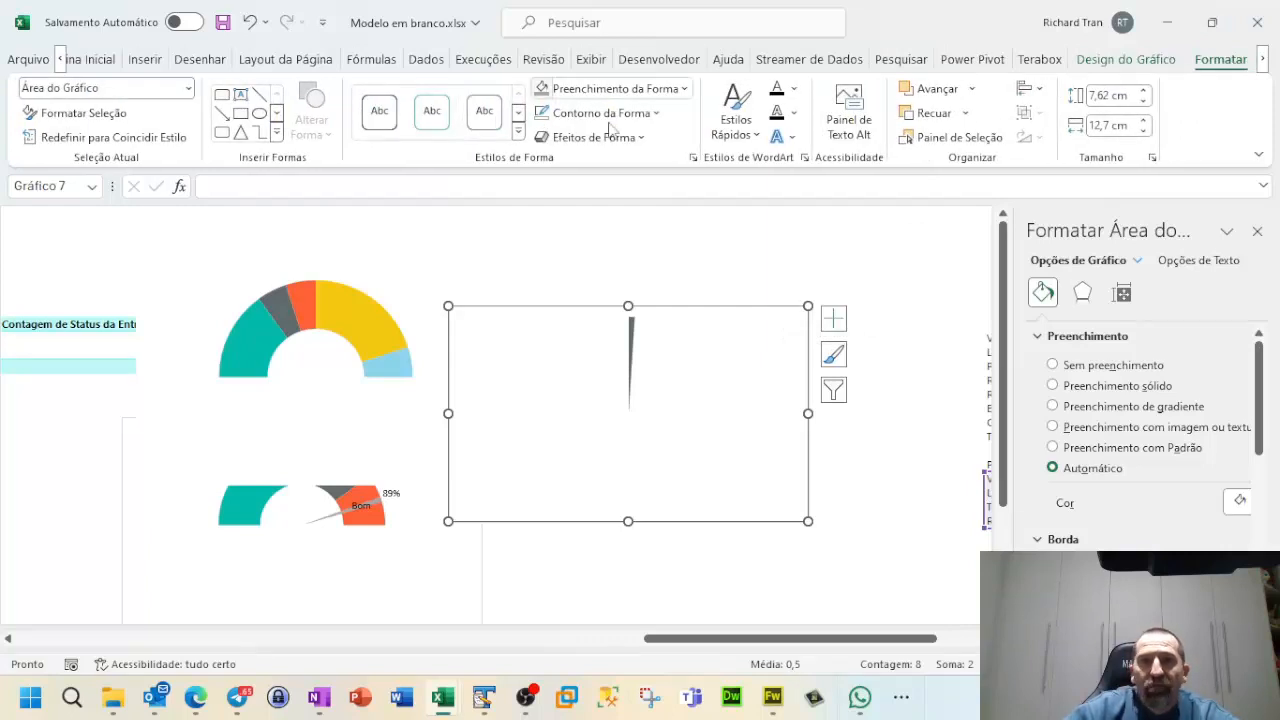
pyautogui.click(684, 89)
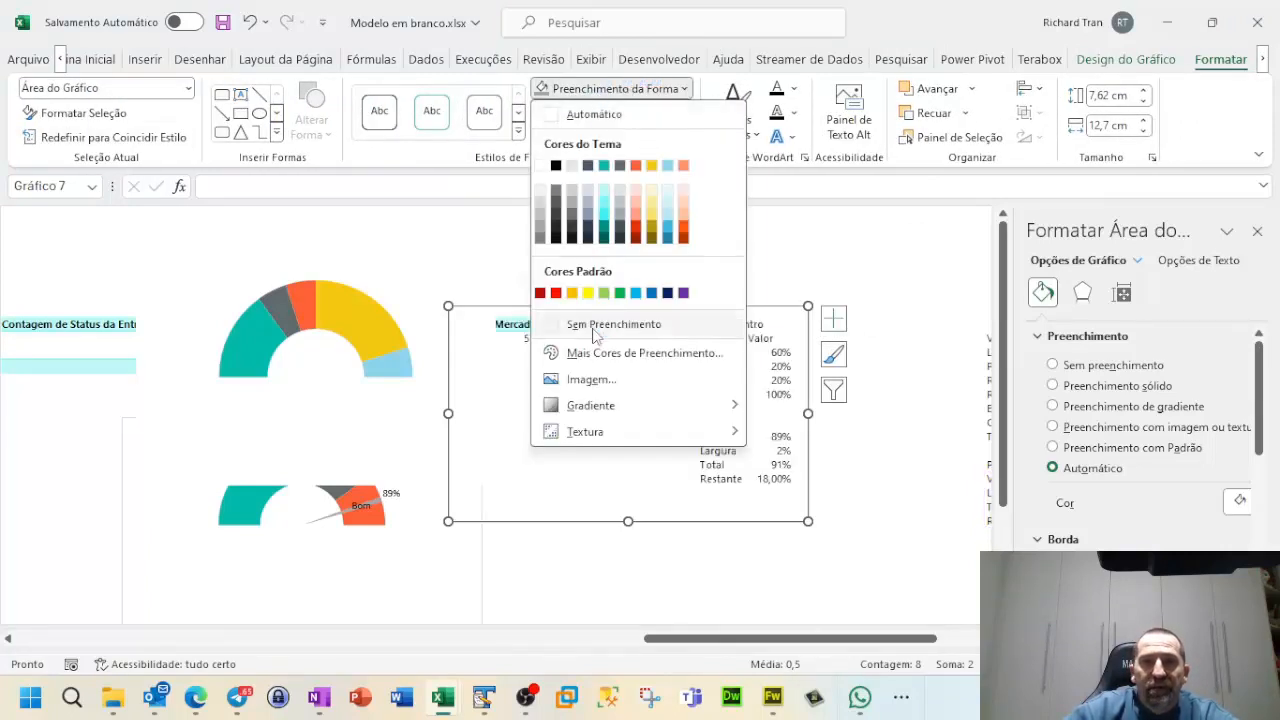
pyautogui.click(564, 324)
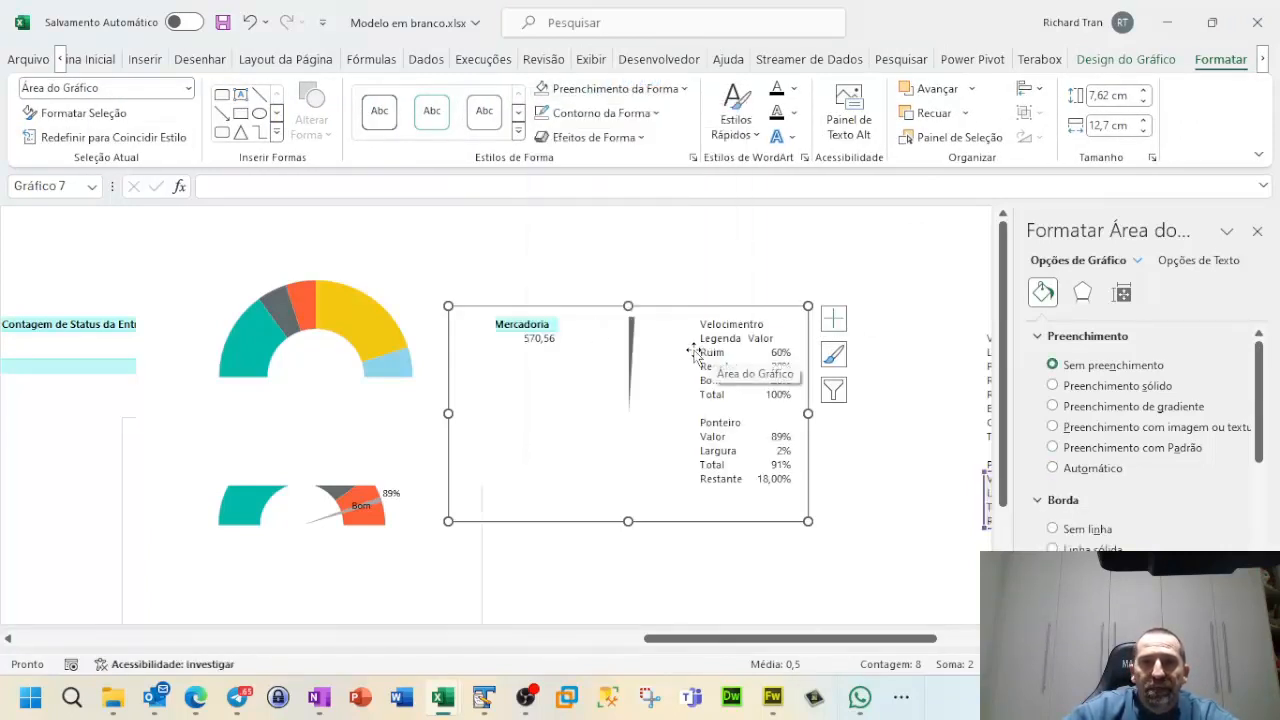
pyautogui.click(640, 113)
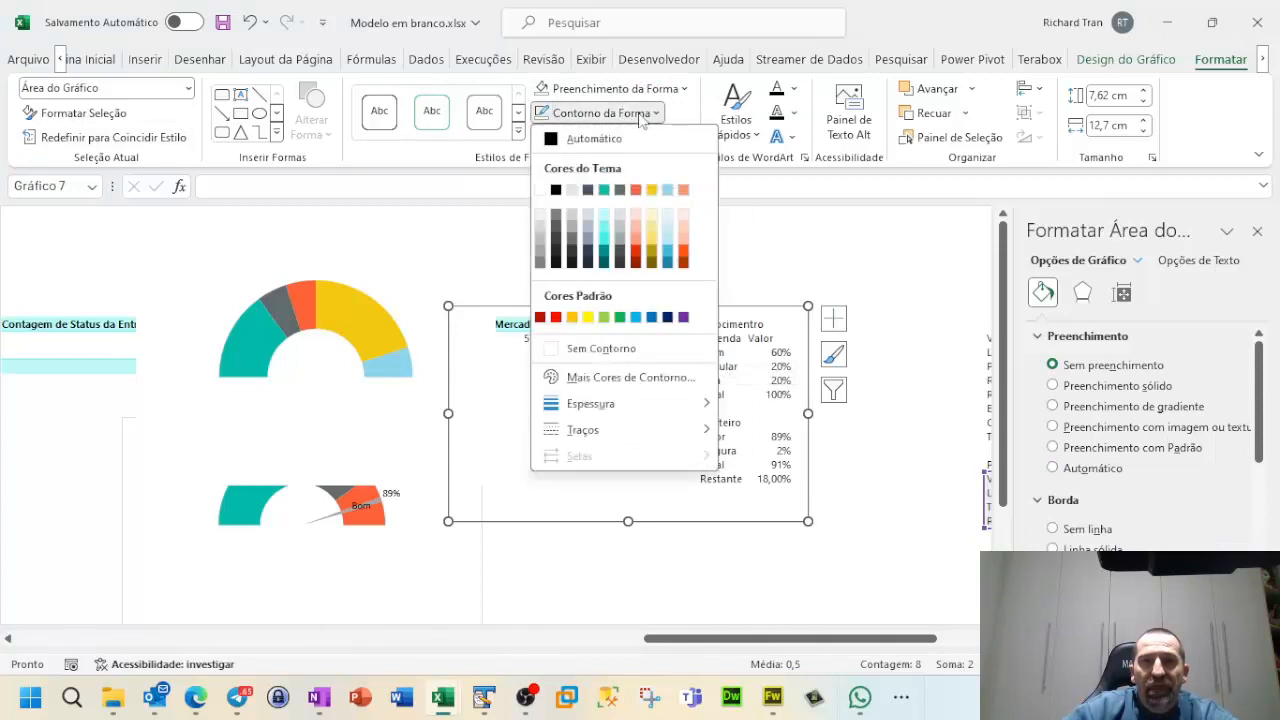
pyautogui.click(603, 348)
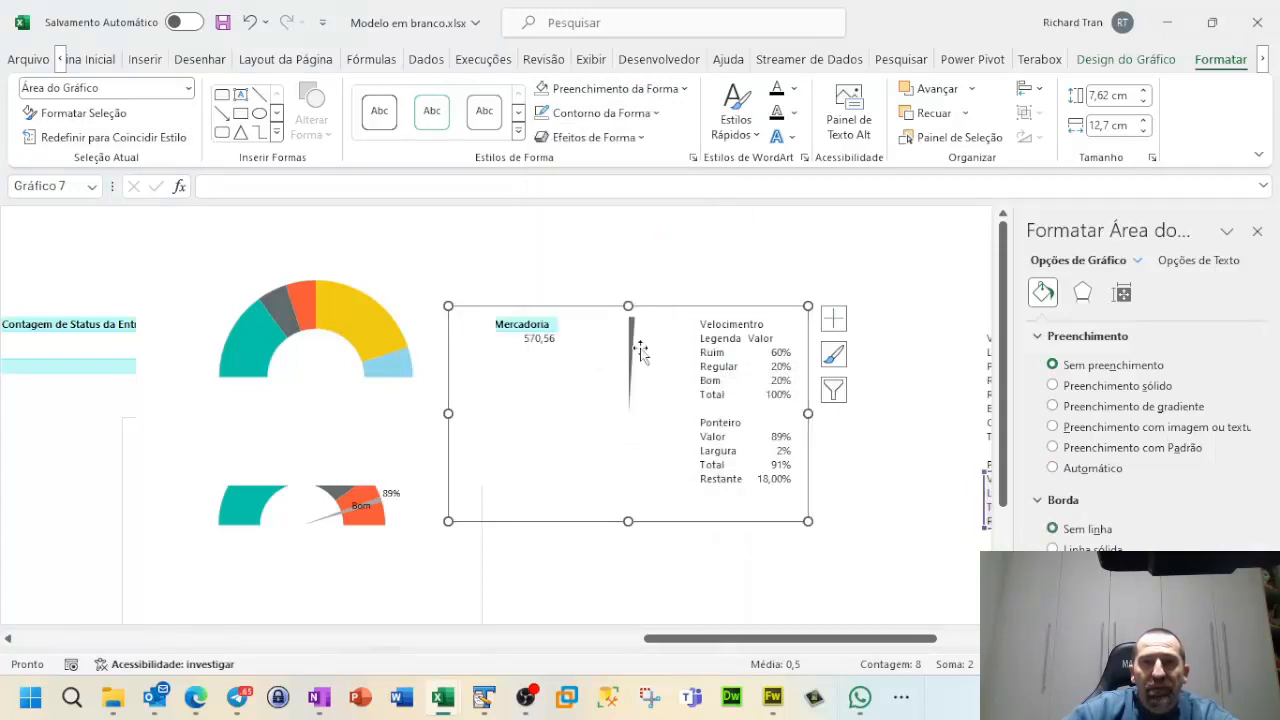
# Step: Move the transparent needle chart over the five-category gauge so that it lines up with the arc, and close the formatting options
pyautogui.click(586, 302)
pyautogui.moveTo(607, 292); pyautogui.dragTo(274, 271)
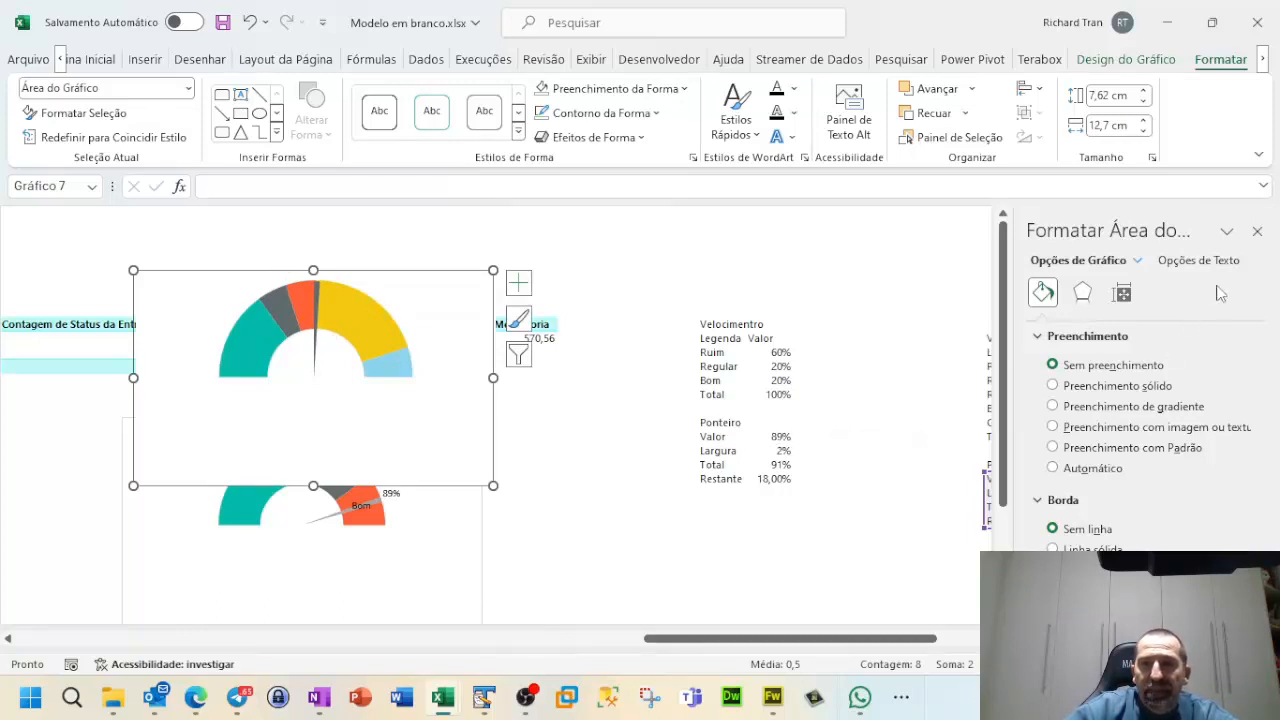
pyautogui.click(1257, 231)
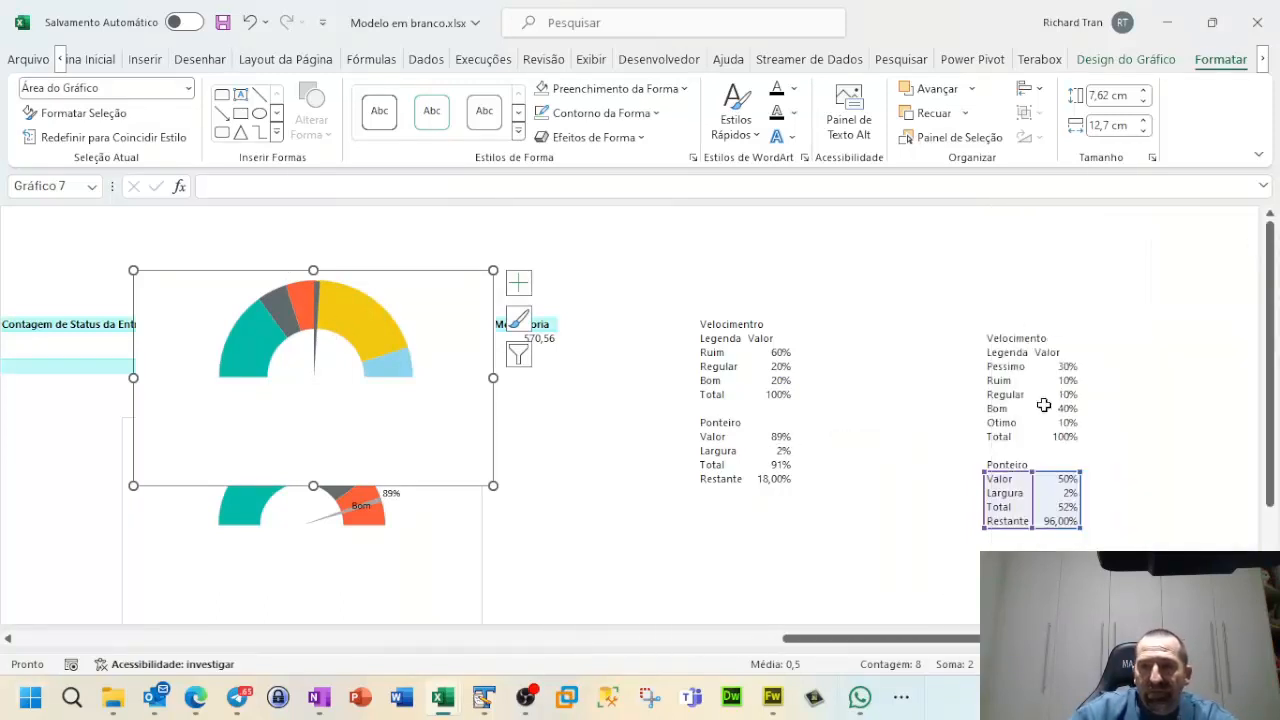
# Step: Test the needle by setting the new pointer table's Valor in AH20 to 45% and finally to 25%
pyautogui.click(1057, 479)
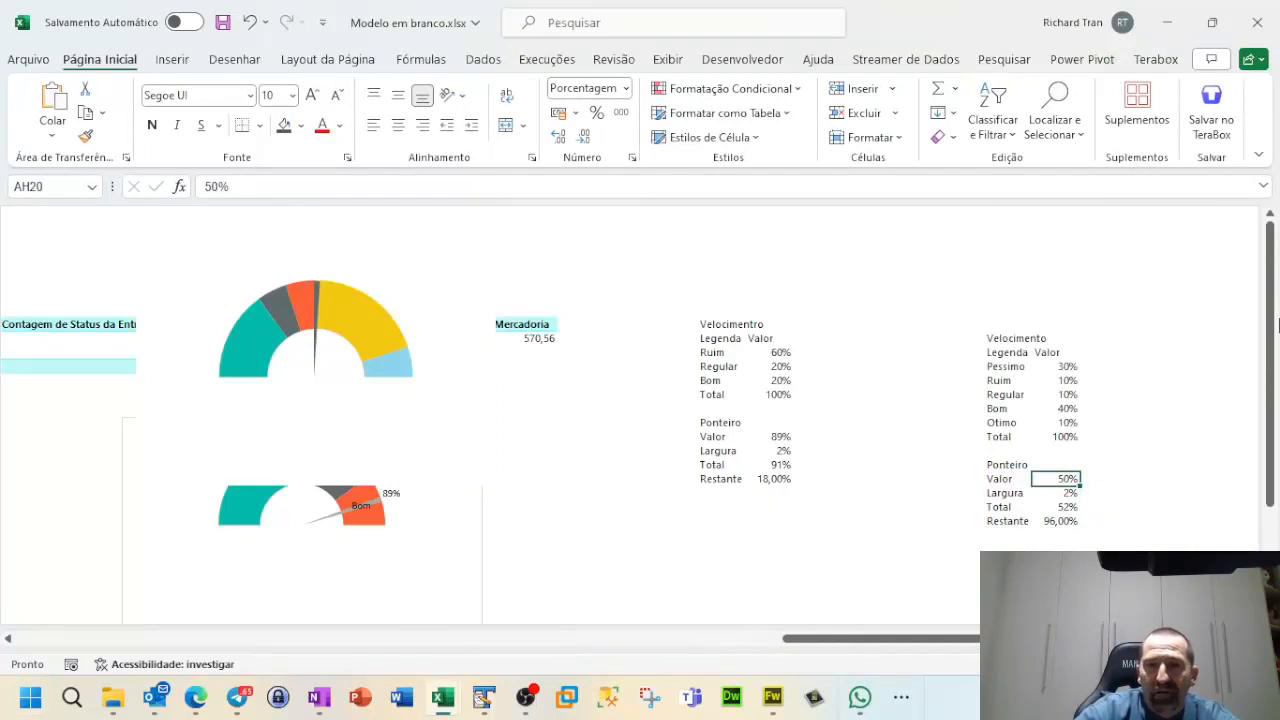
pyautogui.write('45')
pyautogui.press('Return')
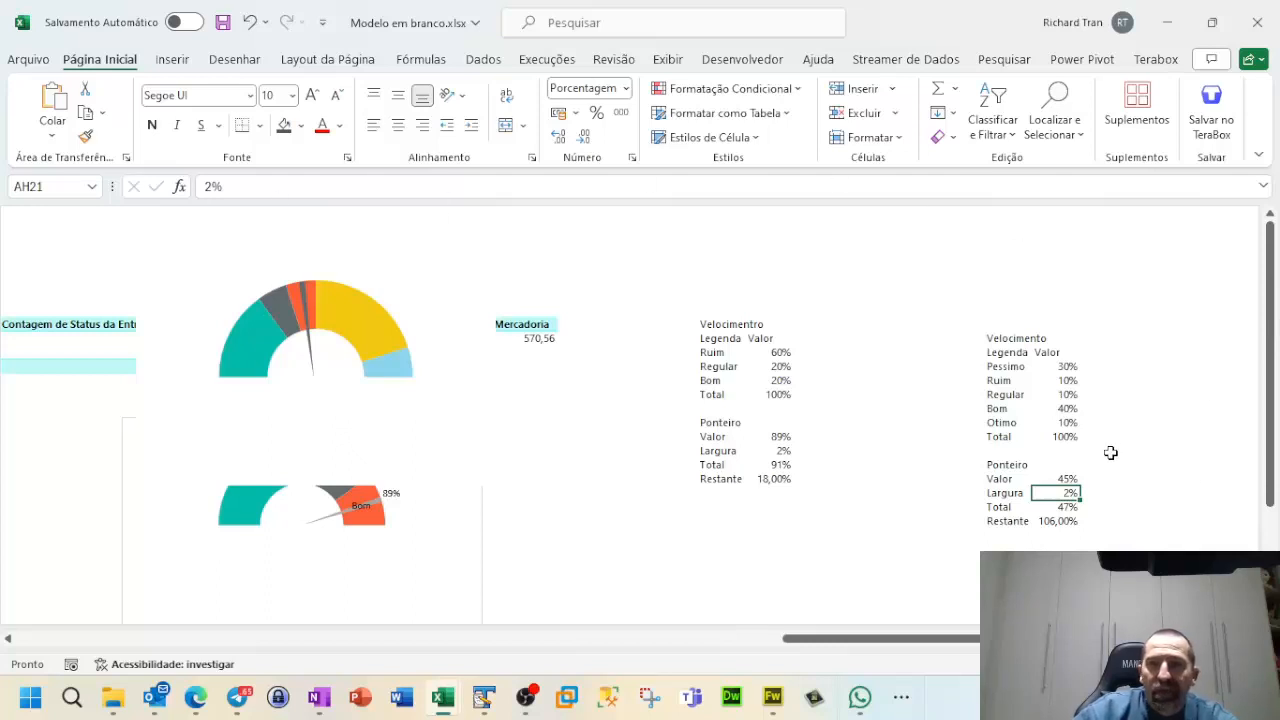
pyautogui.click(1068, 479)
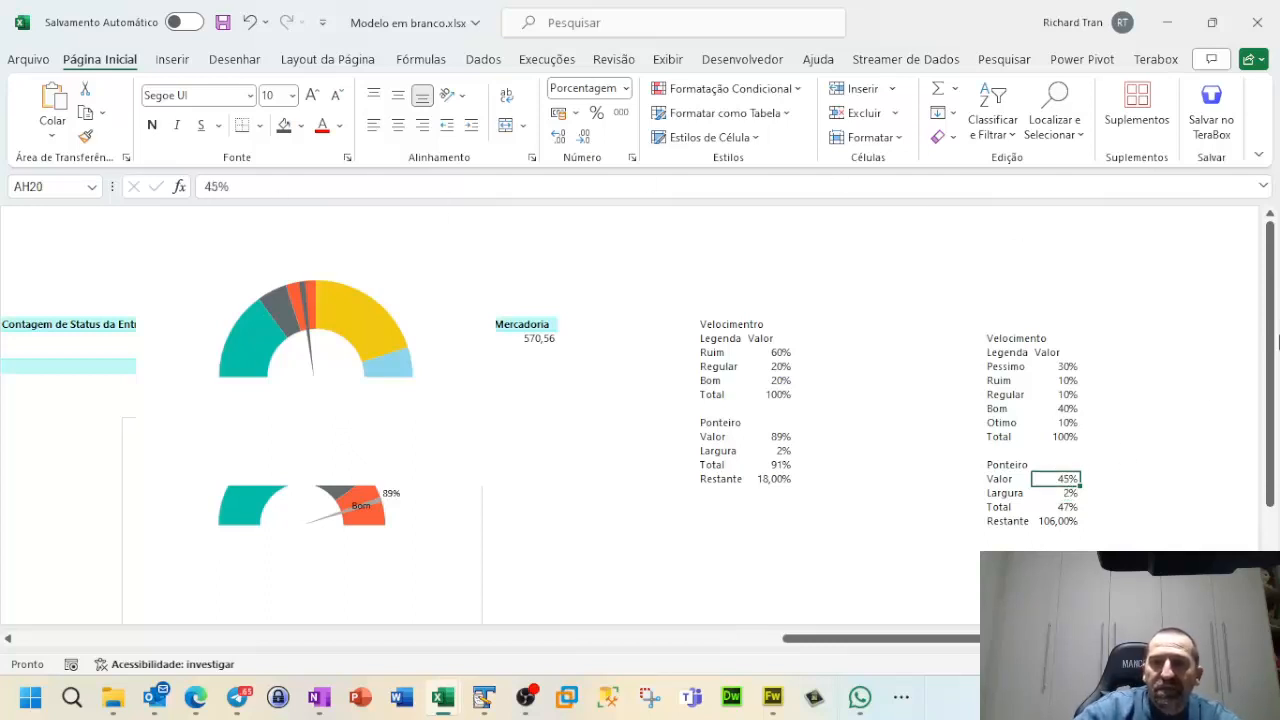
pyautogui.write('25')
pyautogui.press('Return')
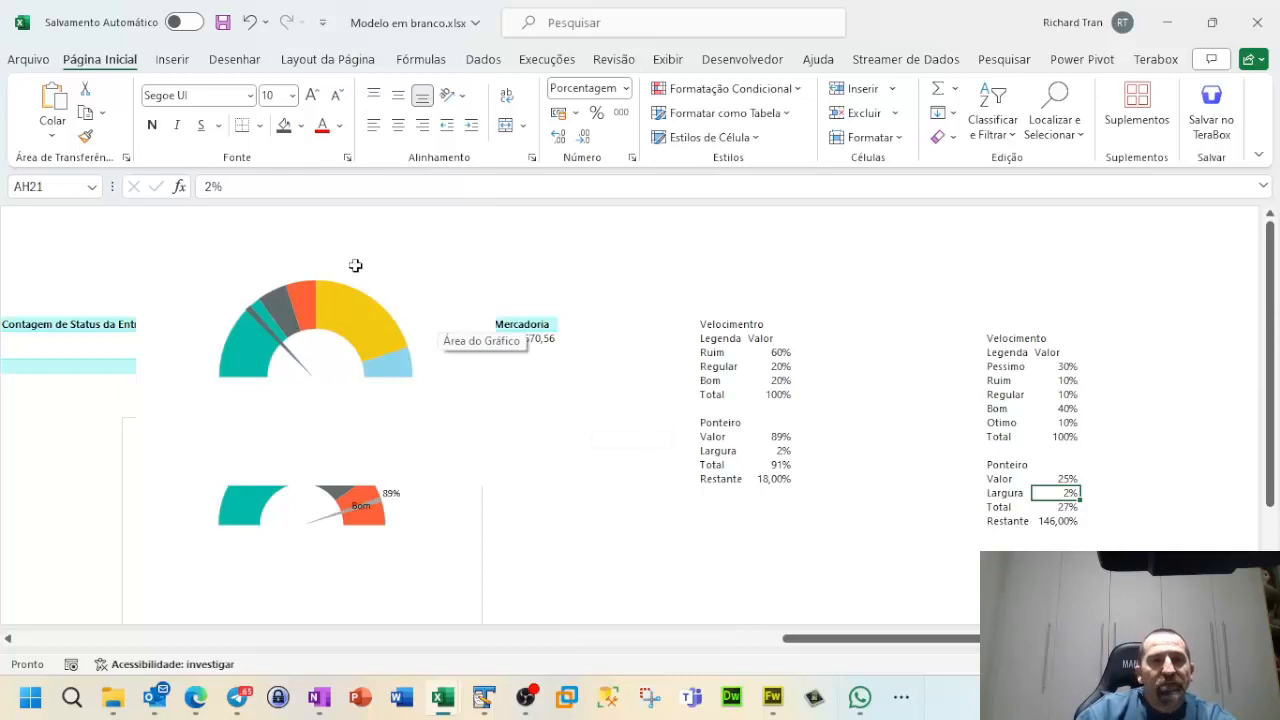
# Step: Move the needle chart off the gauge, paste a copy of it into the five-category gauge chart, and move the combined chart clear of the three-category gauge
pyautogui.click(288, 357)
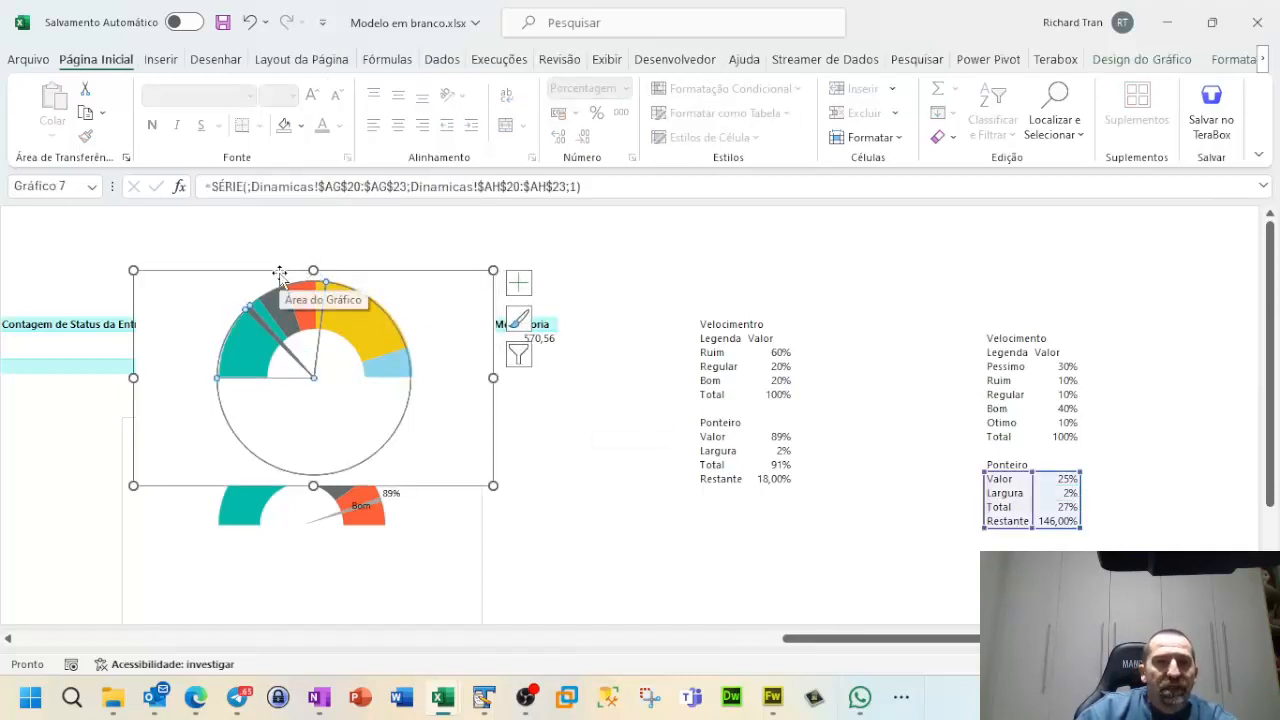
pyautogui.moveTo(280, 274); pyautogui.dragTo(918, 223)
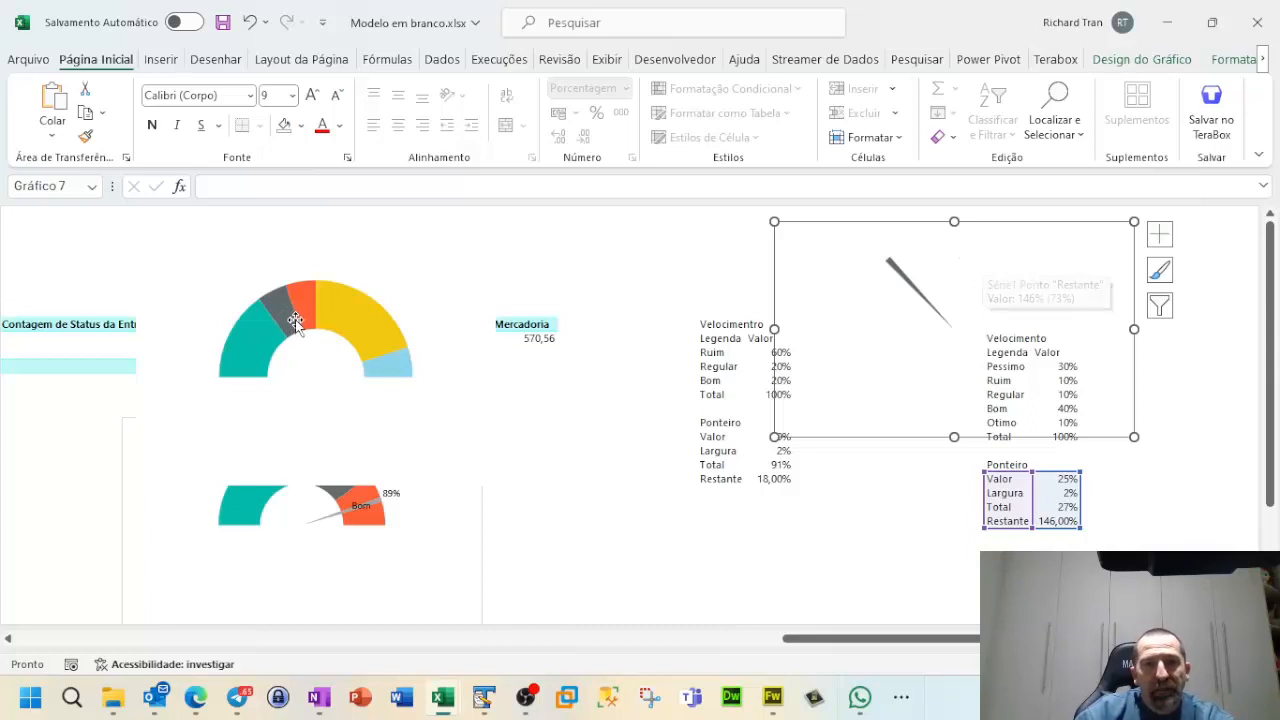
pyautogui.click(379, 279)
pyautogui.press('Escape')
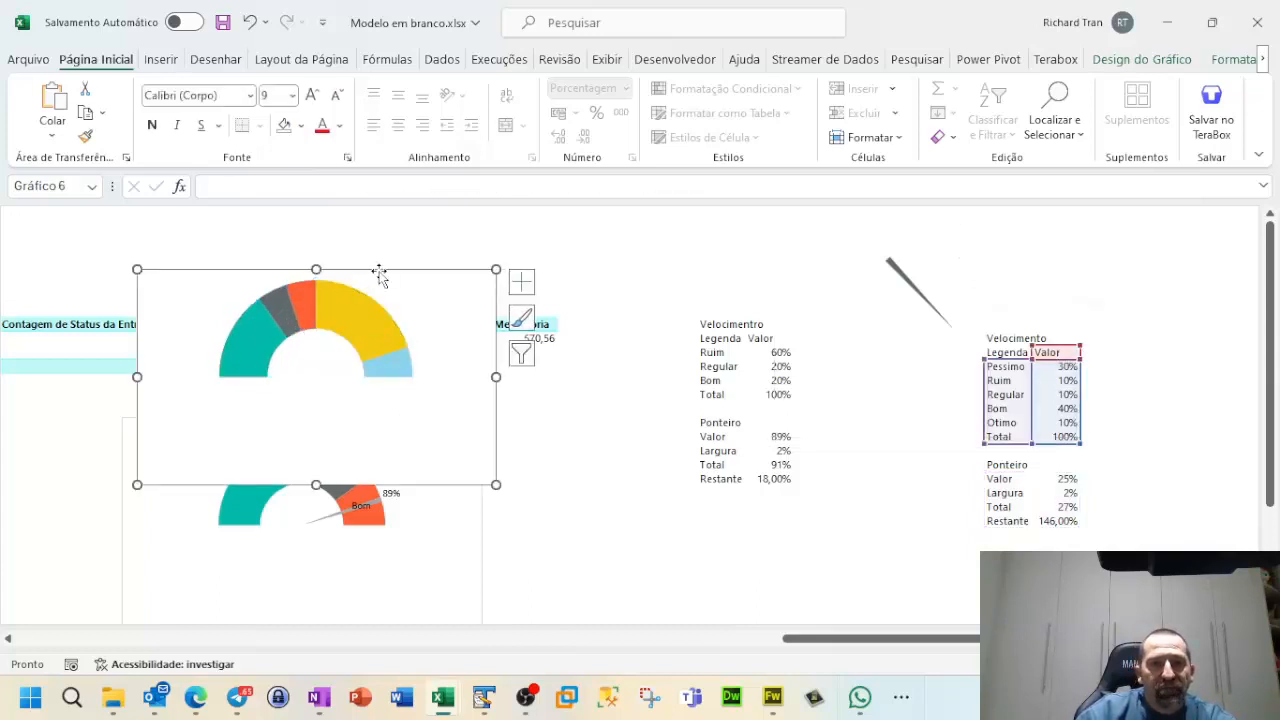
pyautogui.hotkey('ctrl', 'v')
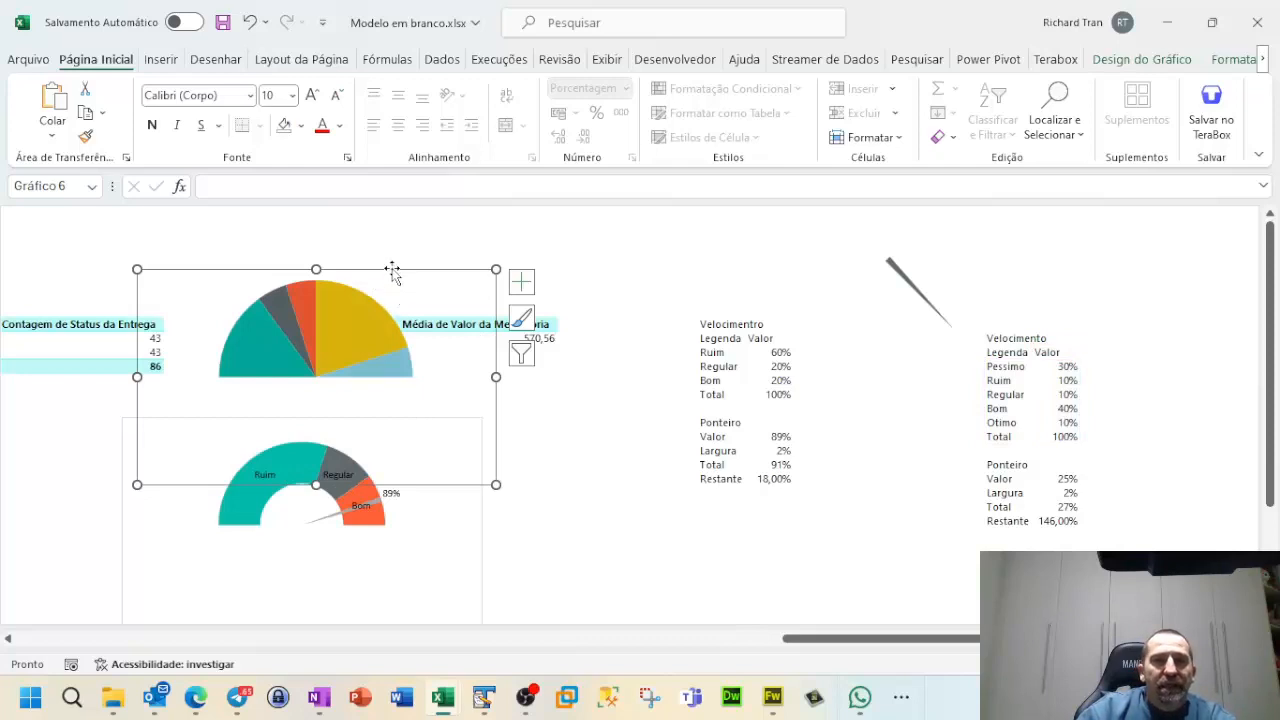
pyautogui.moveTo(392, 273); pyautogui.dragTo(599, 246)
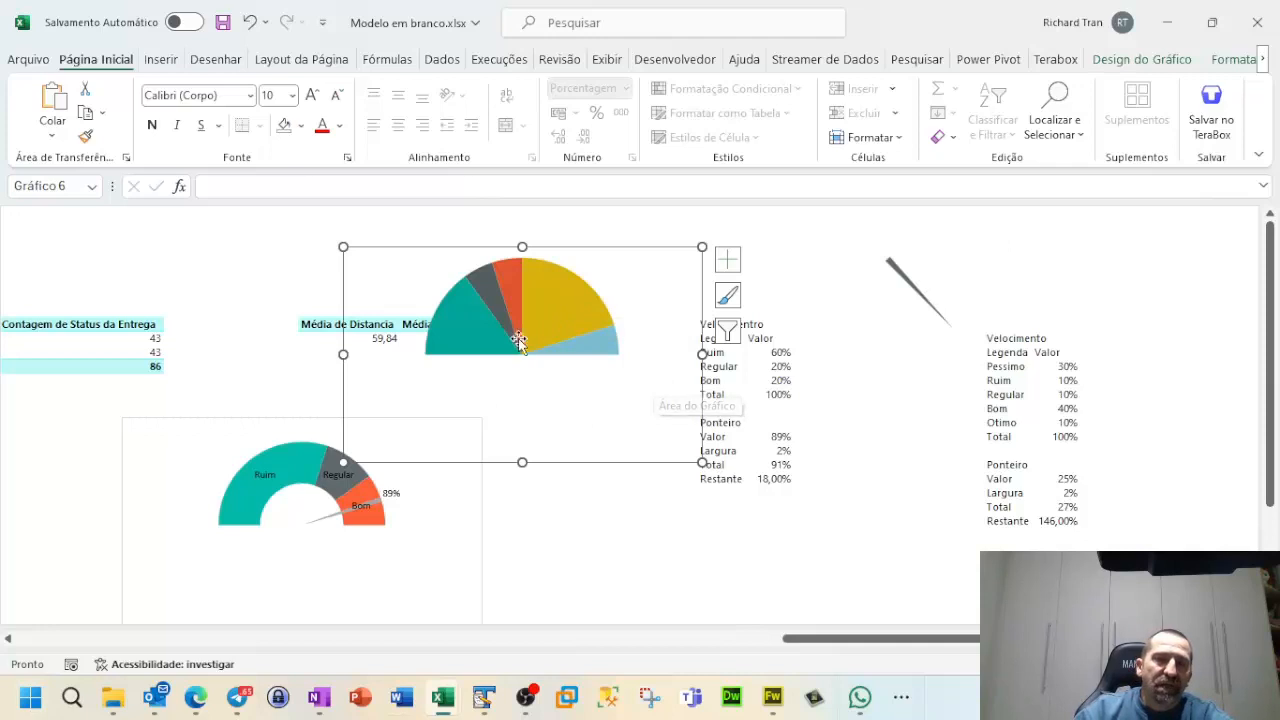
# Step: Change the Valor series to a doughnut (Rosca) in a custom combination, keeping Série1 as a pie on the secondary axis
pyautogui.moveTo(495, 325)
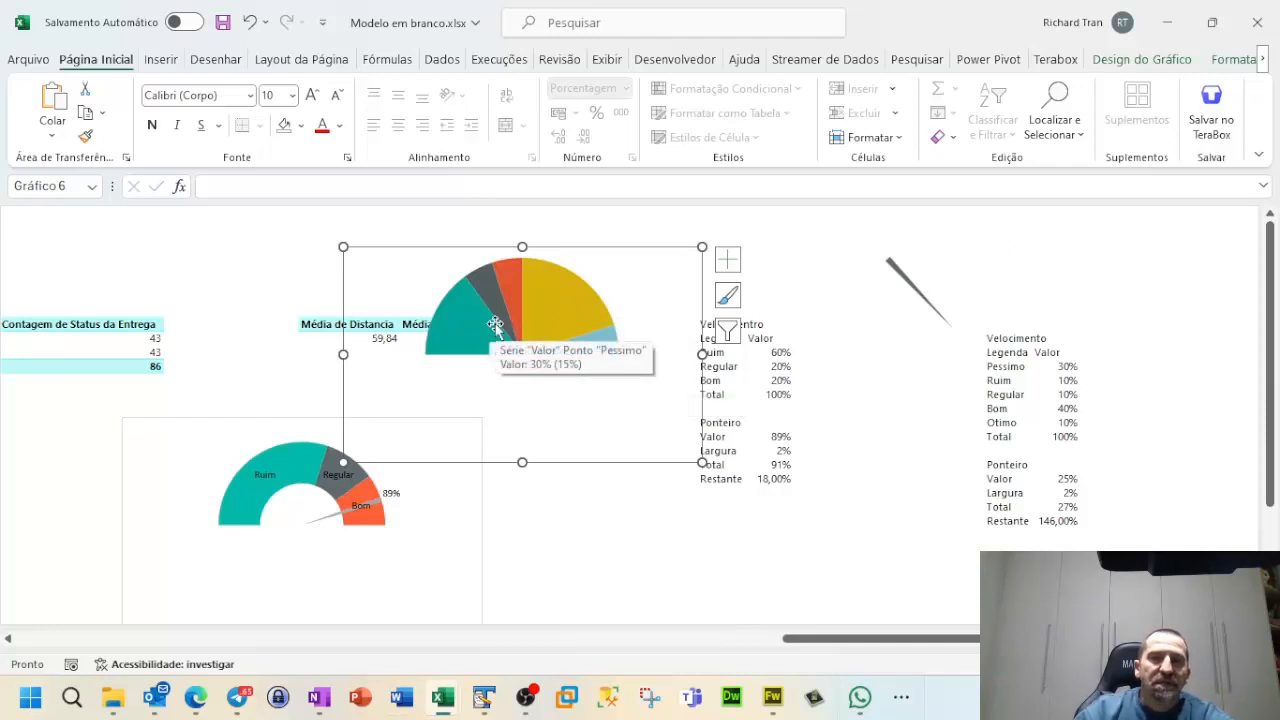
pyautogui.click(495, 326)
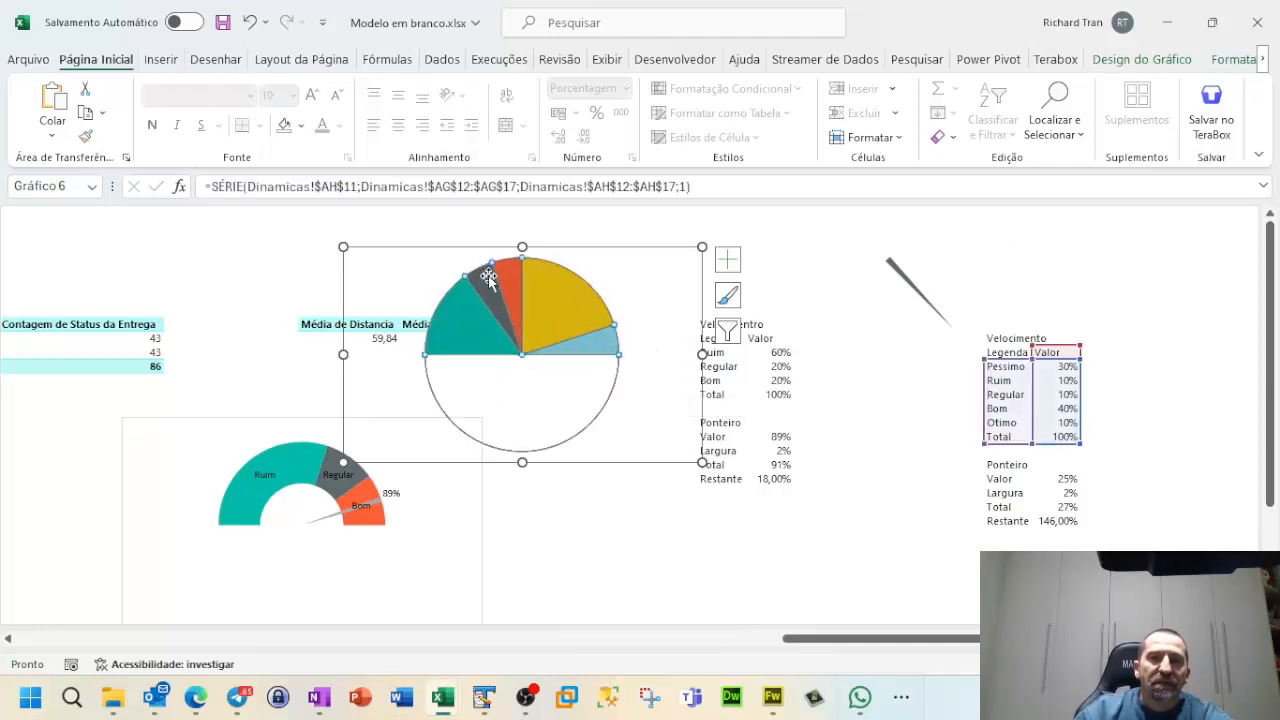
pyautogui.rightClick(529, 330)
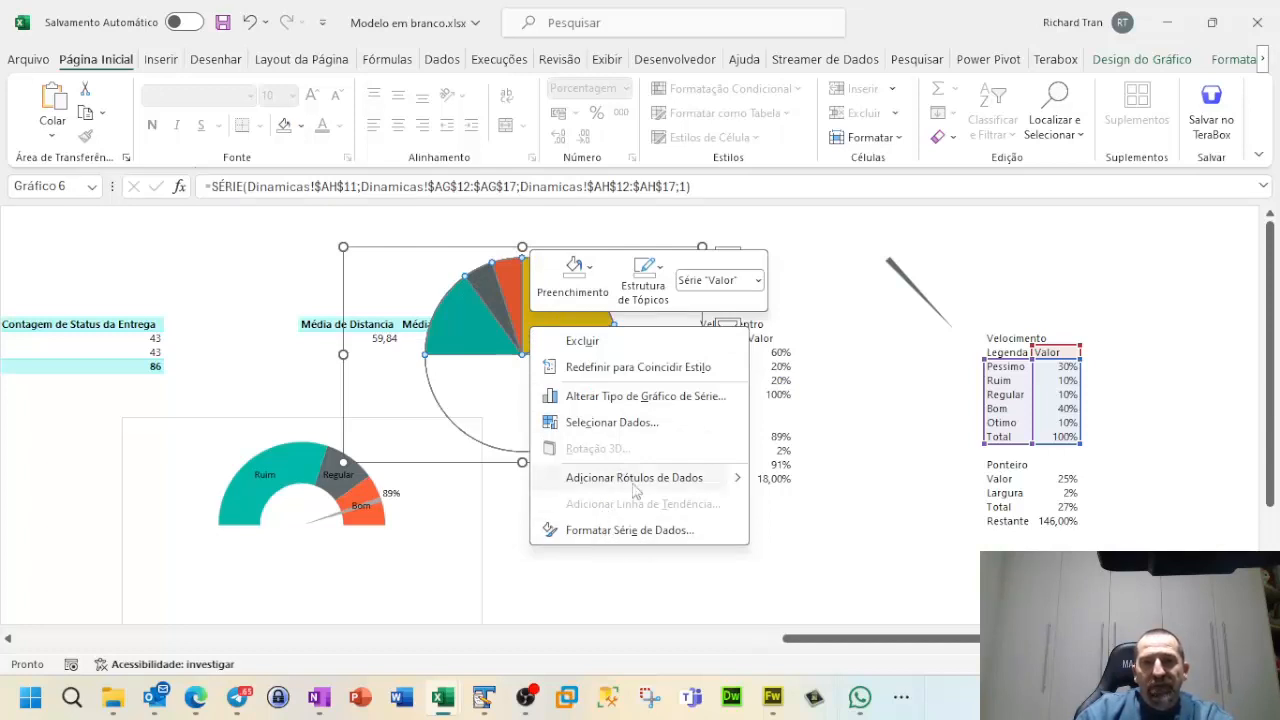
pyautogui.click(652, 397)
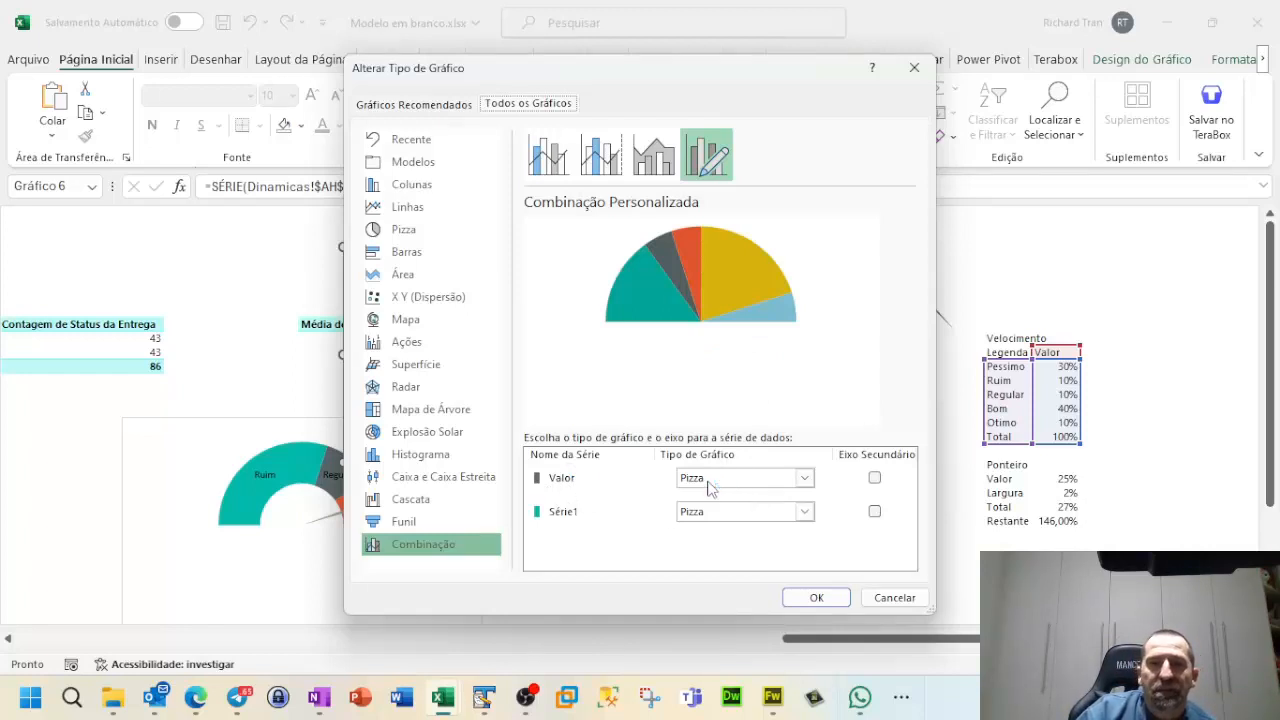
pyautogui.click(806, 479)
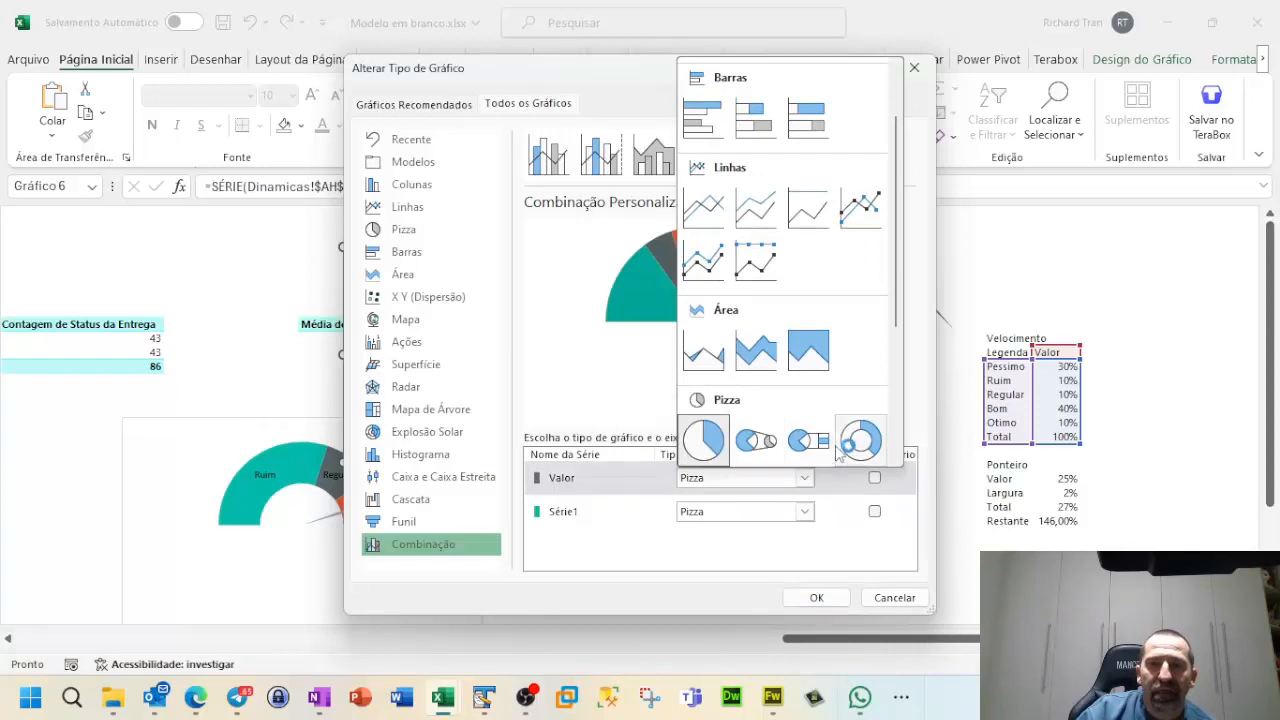
pyautogui.click(850, 452)
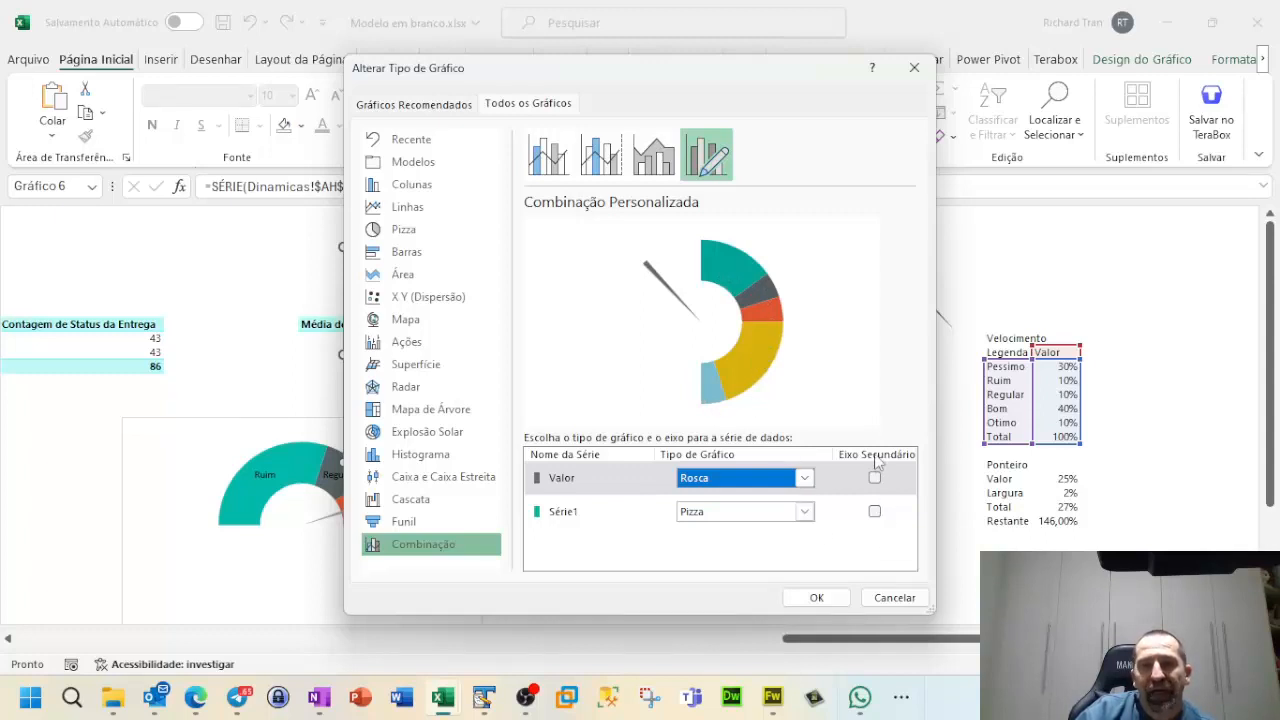
pyautogui.click(875, 513)
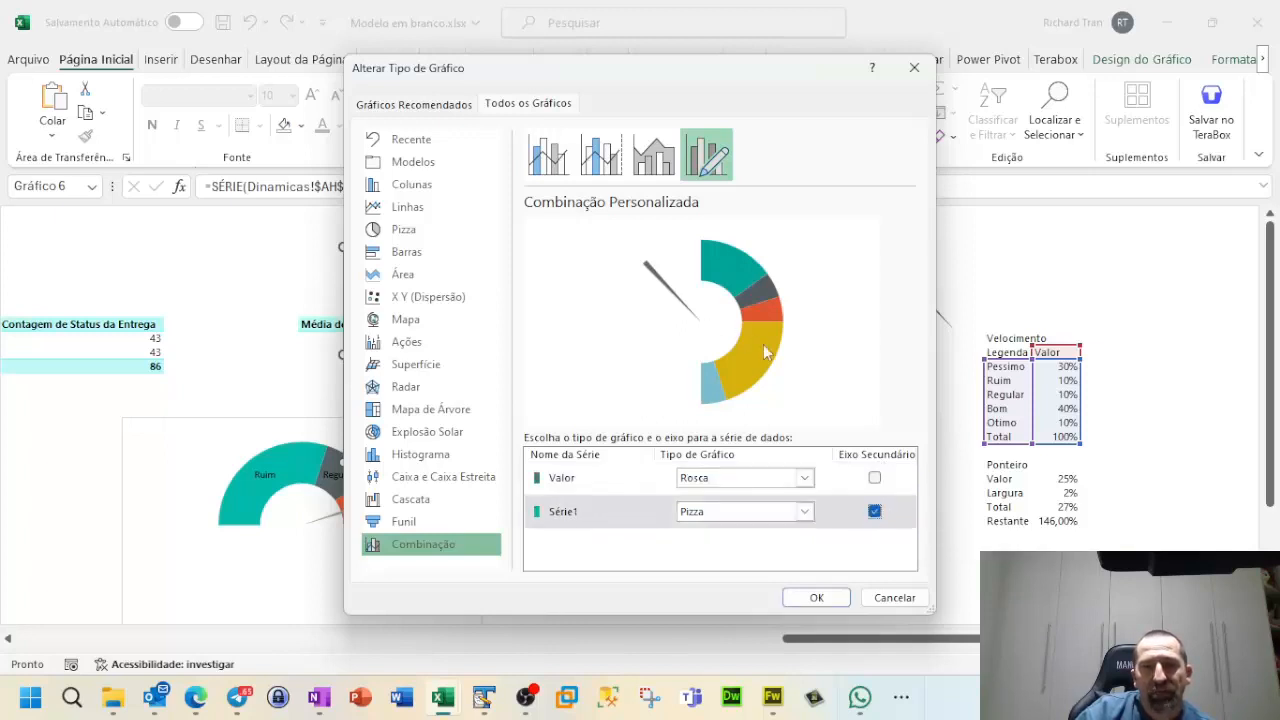
pyautogui.click(829, 599)
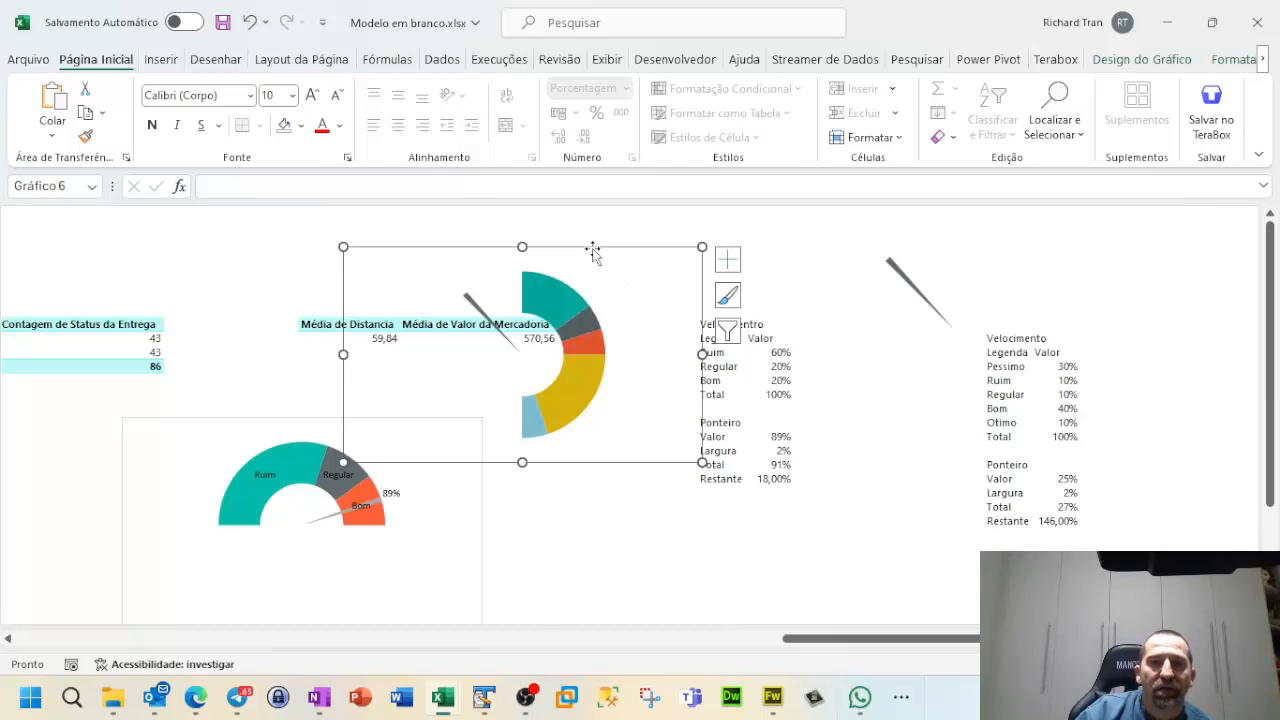
# Step: Set the first slice angle of the doughnut series Valor to 270° so that its arc lies behind the needle
pyautogui.click(540, 287)
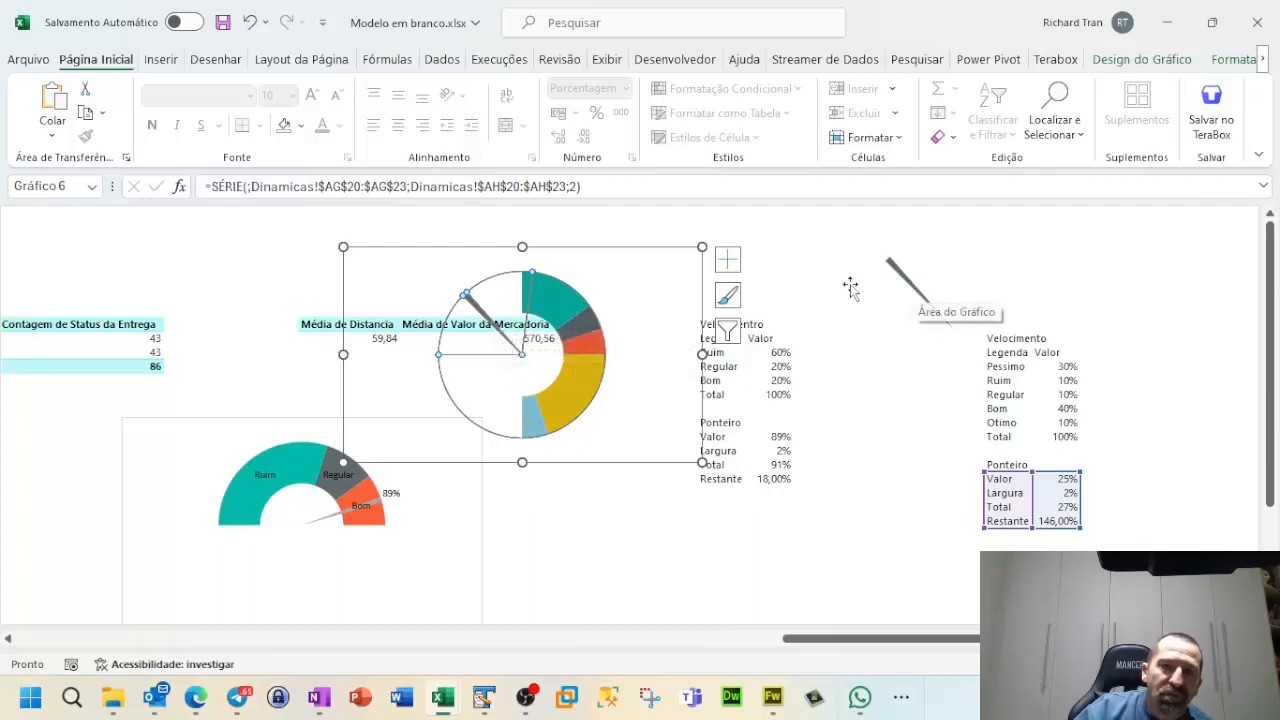
pyautogui.rightClick(566, 314)
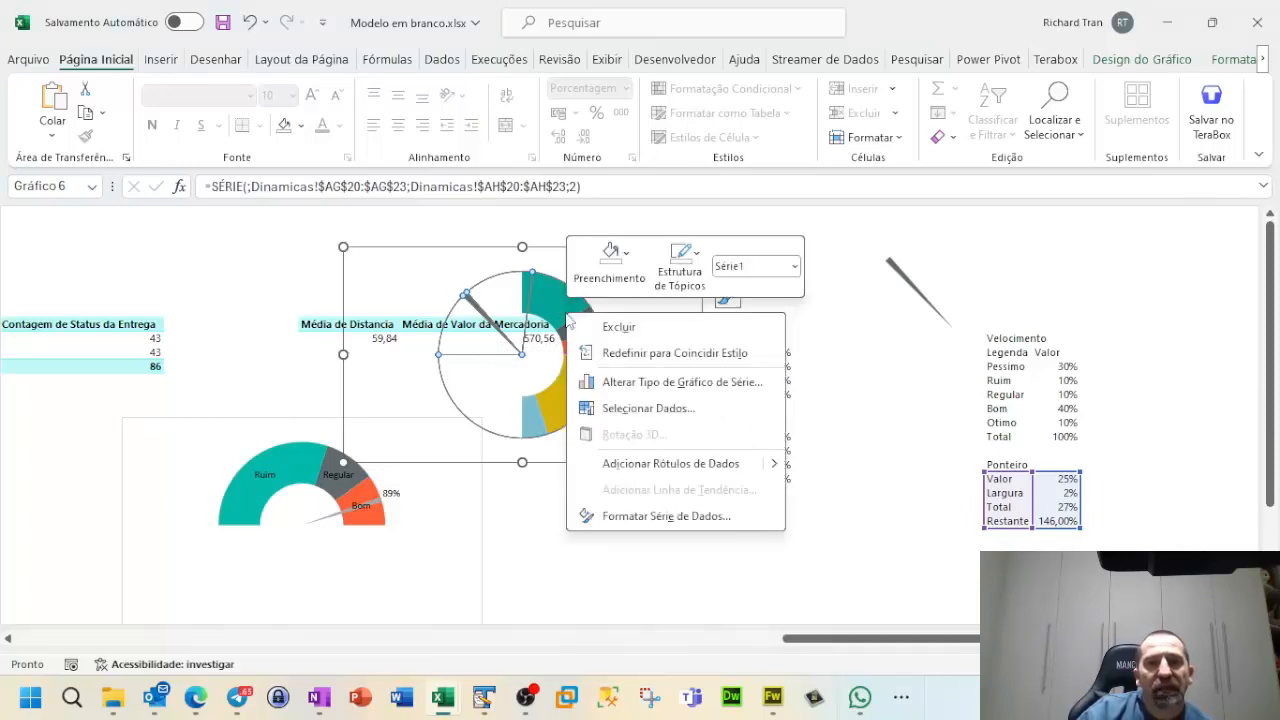
pyautogui.click(666, 516)
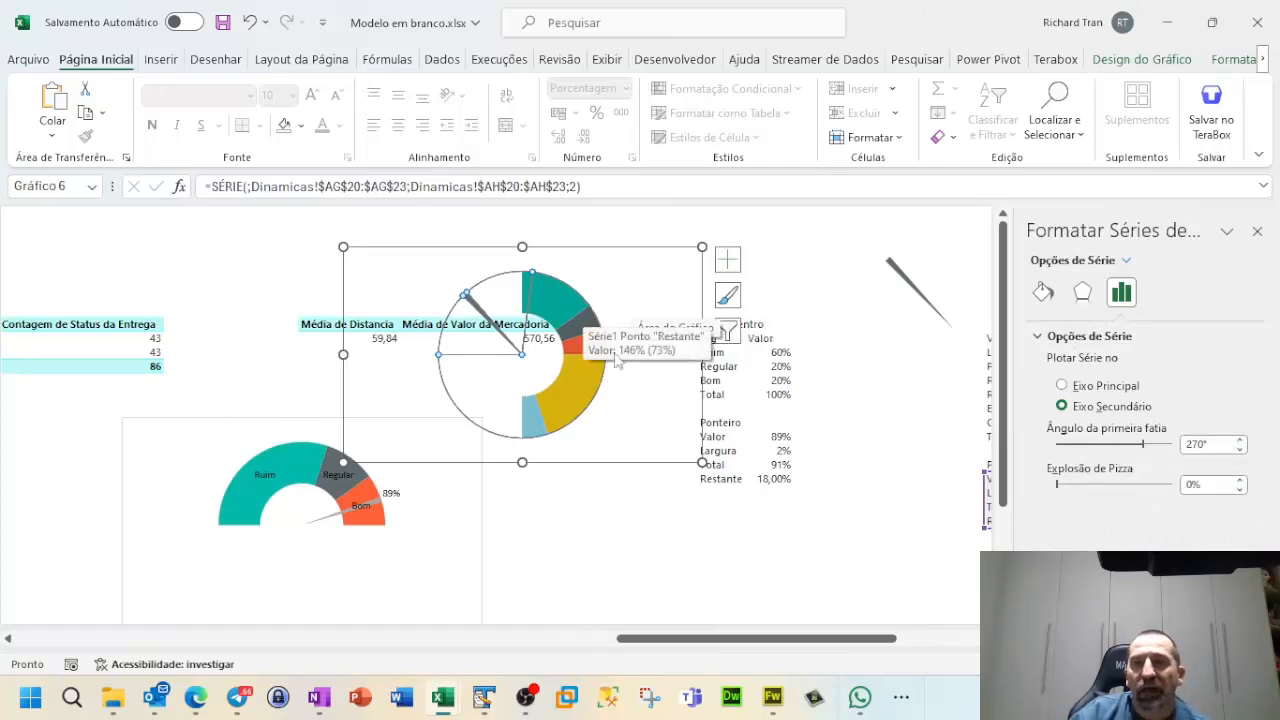
pyautogui.click(1128, 338)
pyautogui.click(1126, 260)
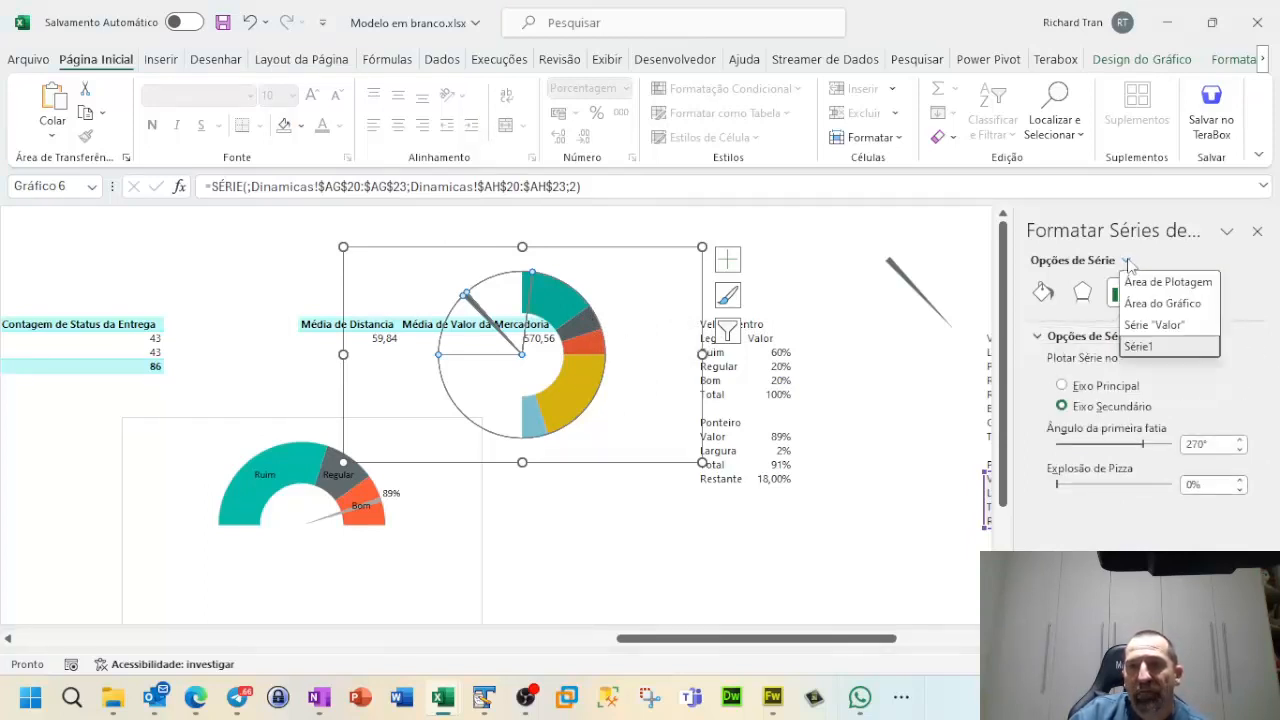
pyautogui.click(1158, 345)
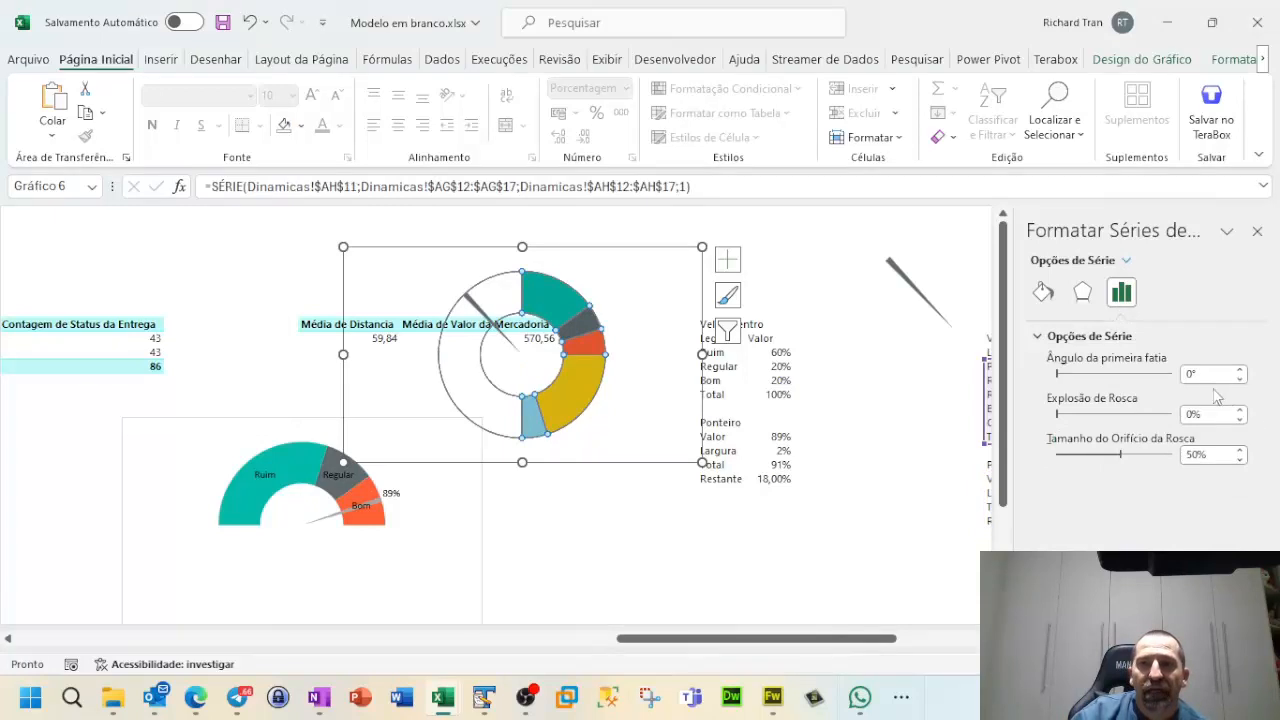
pyautogui.click(1191, 374)
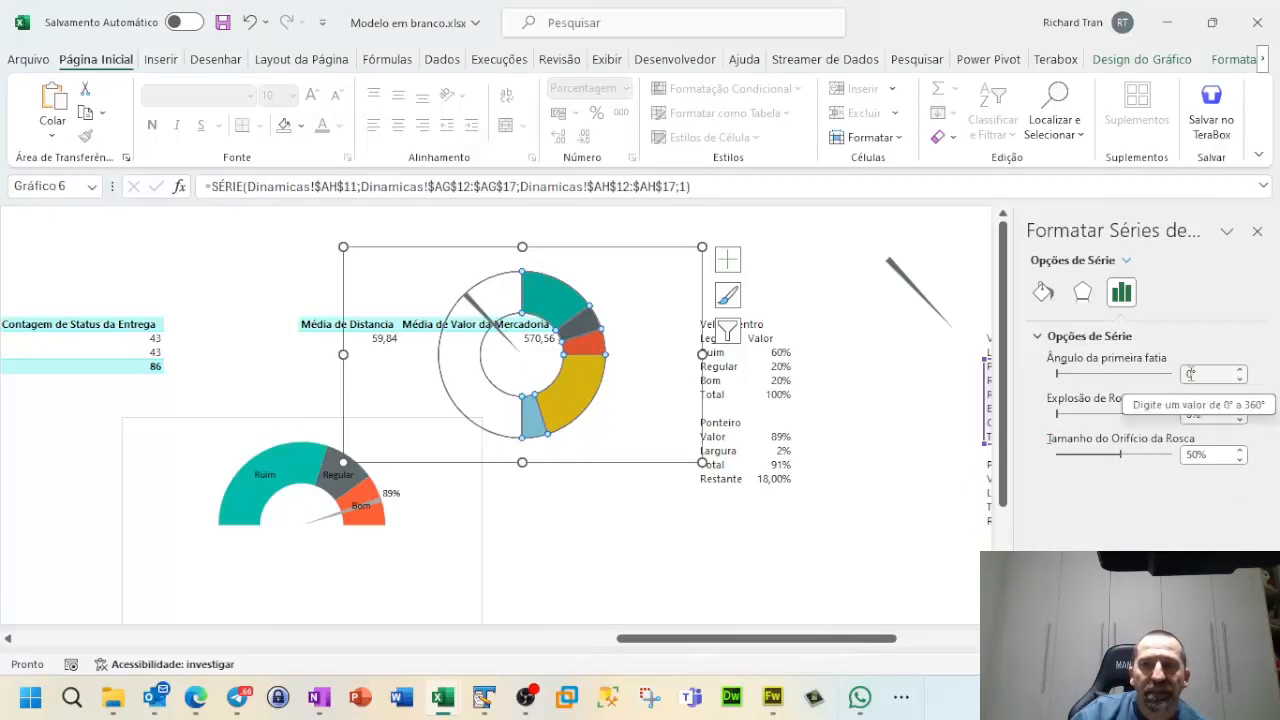
pyautogui.click(1190, 374)
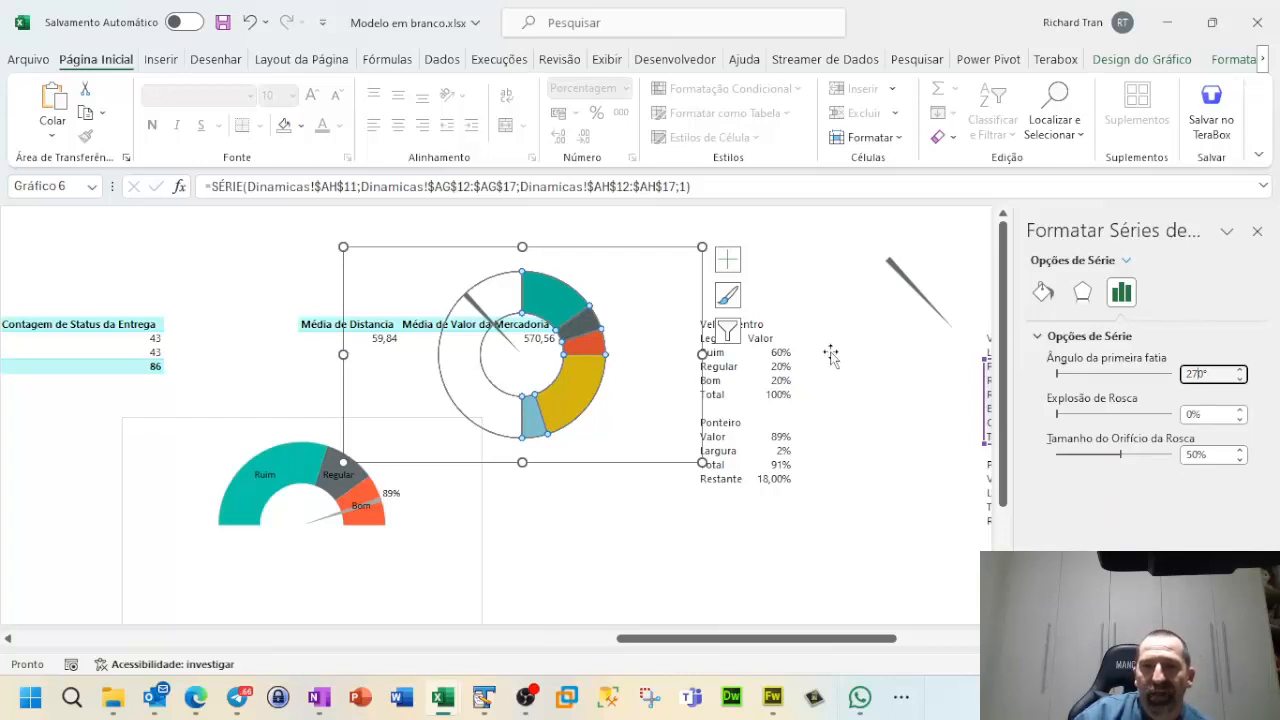
pyautogui.click(616, 225)
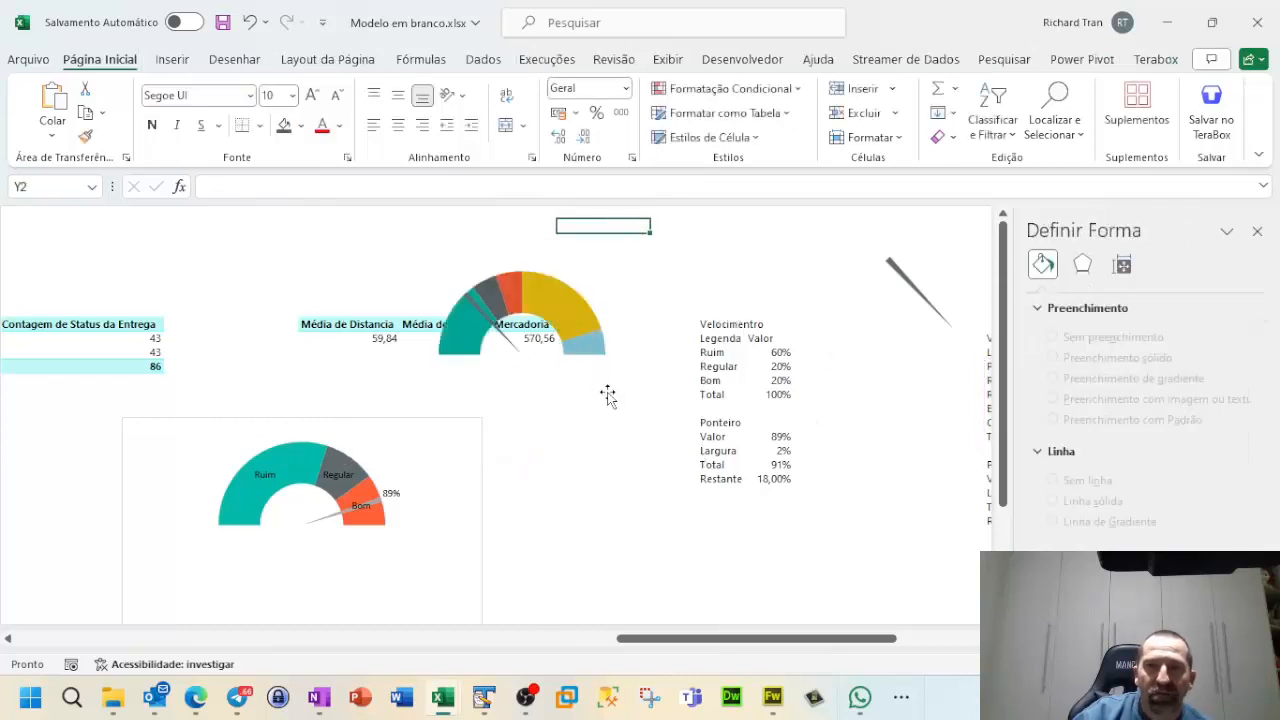
# Step: Recolour only the needle slice of the combined gauge with a light grey solid fill
pyautogui.click(507, 344)
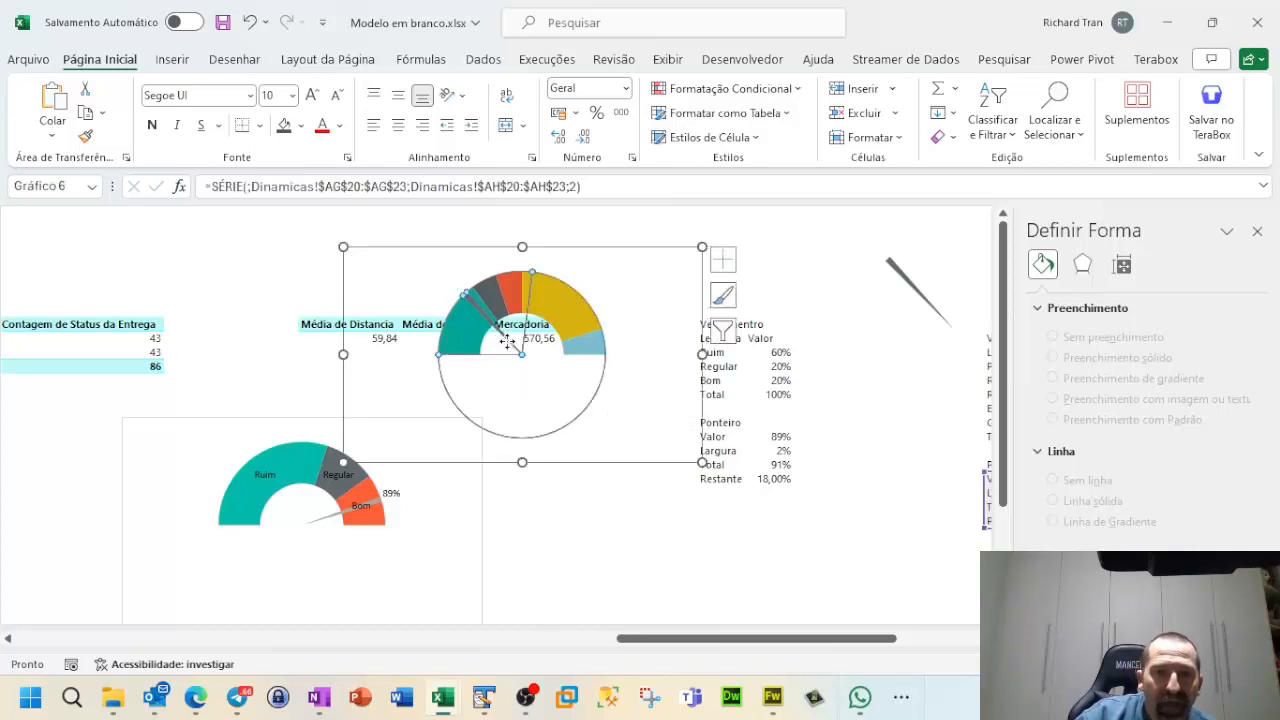
pyautogui.click(475, 304)
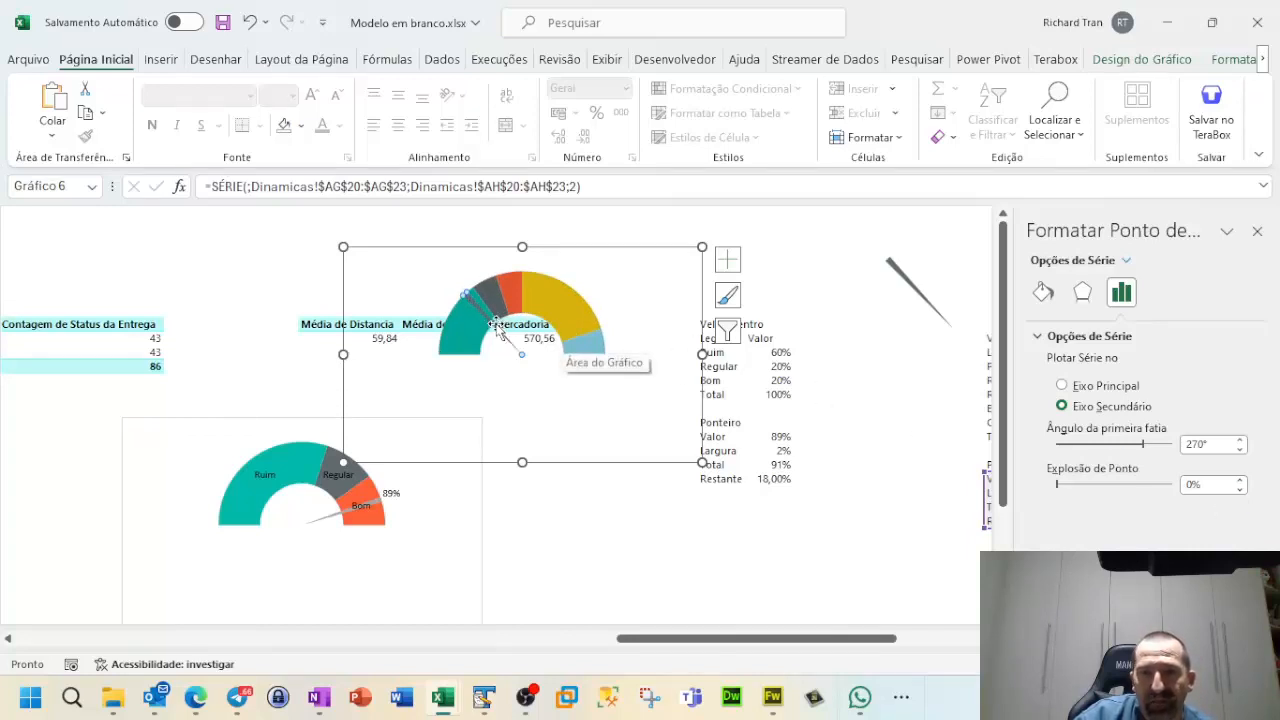
pyautogui.click(1045, 298)
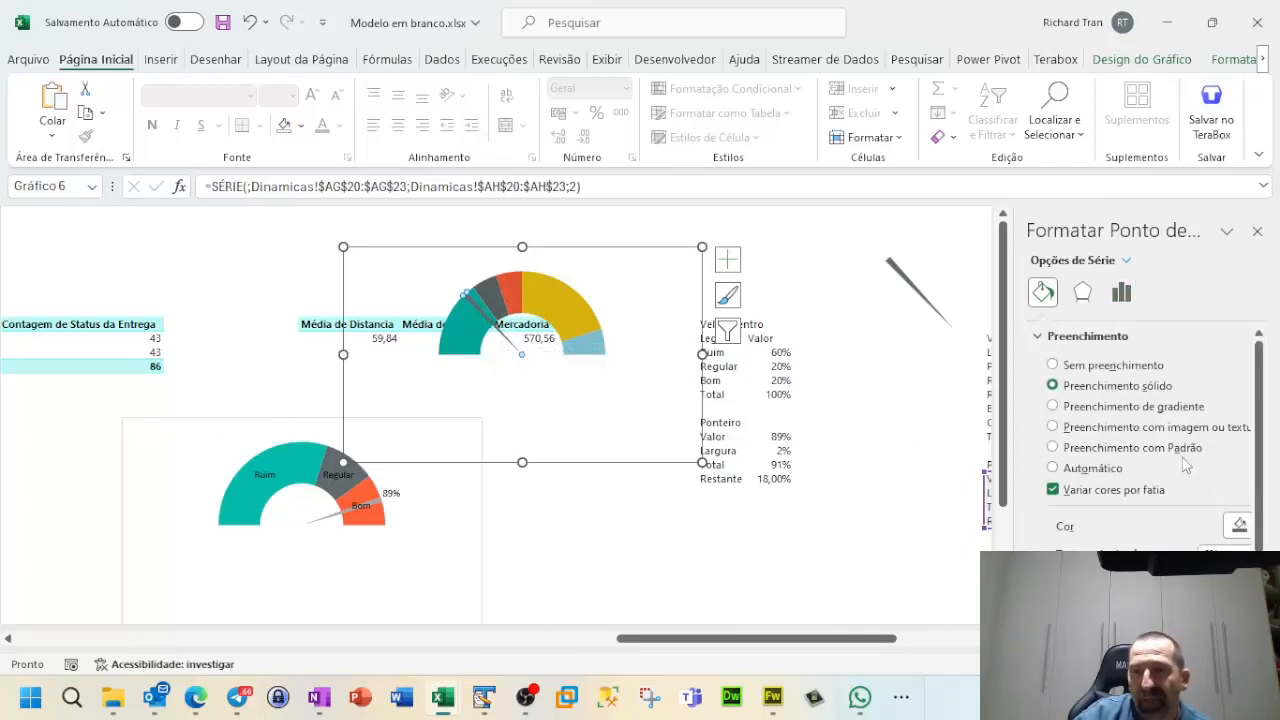
pyautogui.scroll(-1, 1186, 464)
pyautogui.scroll(1, 1184, 468)
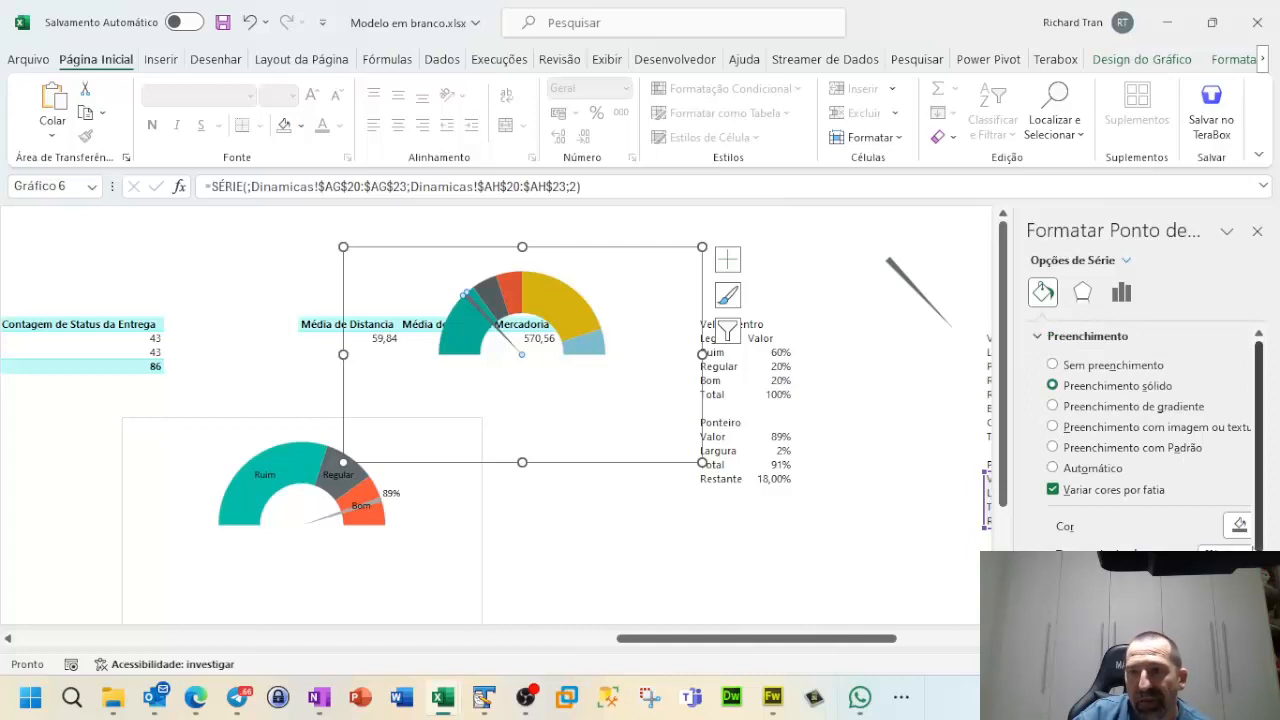
pyautogui.click(1243, 528)
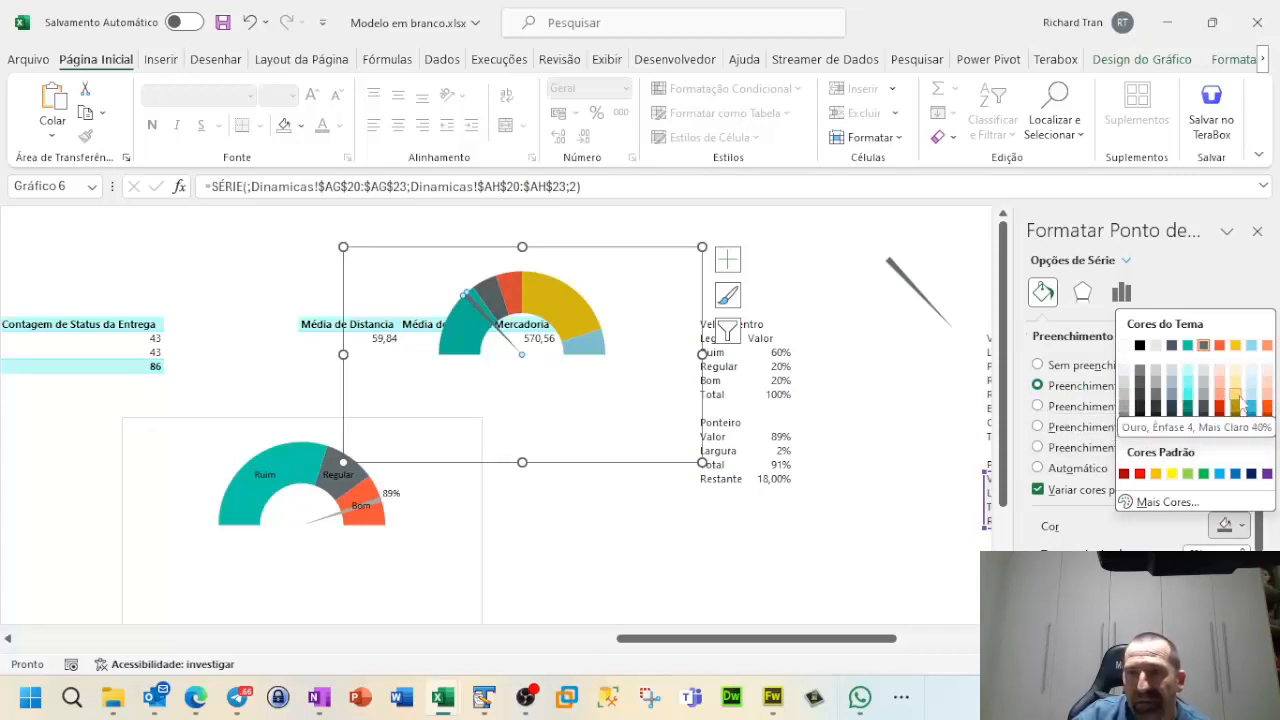
pyautogui.click(1131, 385)
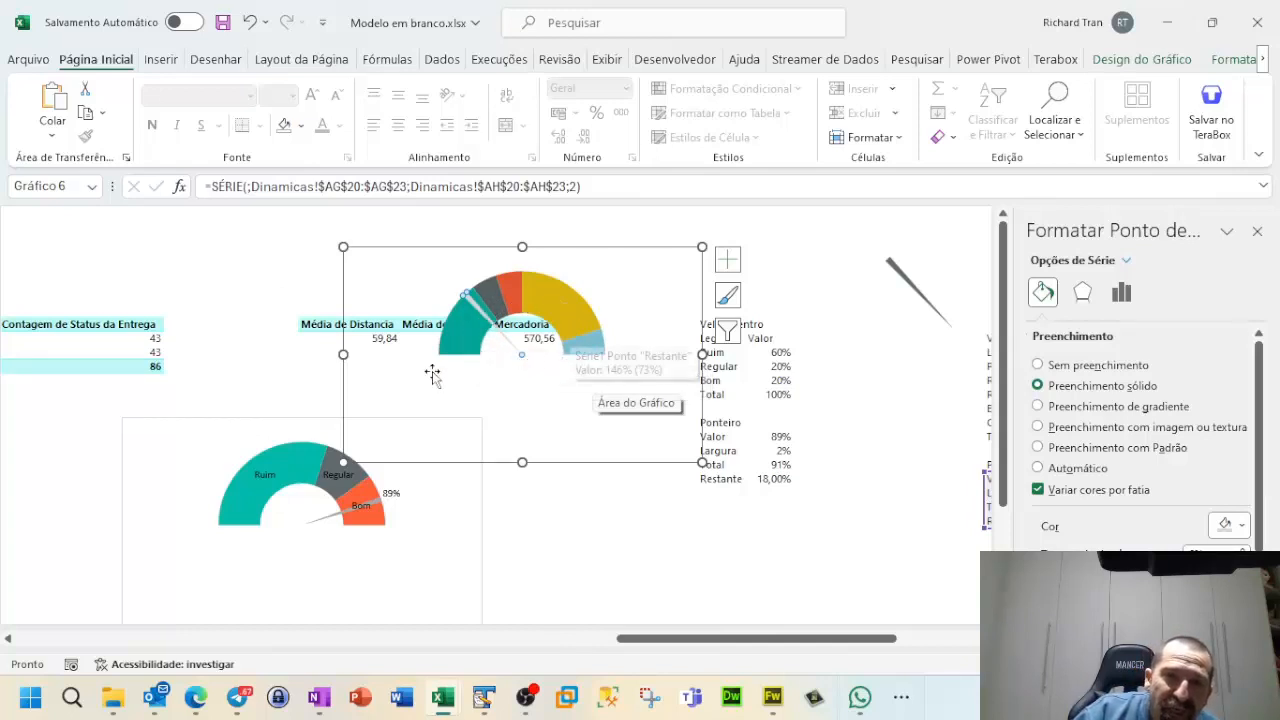
# Step: Select the doughnut series Valor of the combined gauge and add data labels to it
pyautogui.click(572, 318)
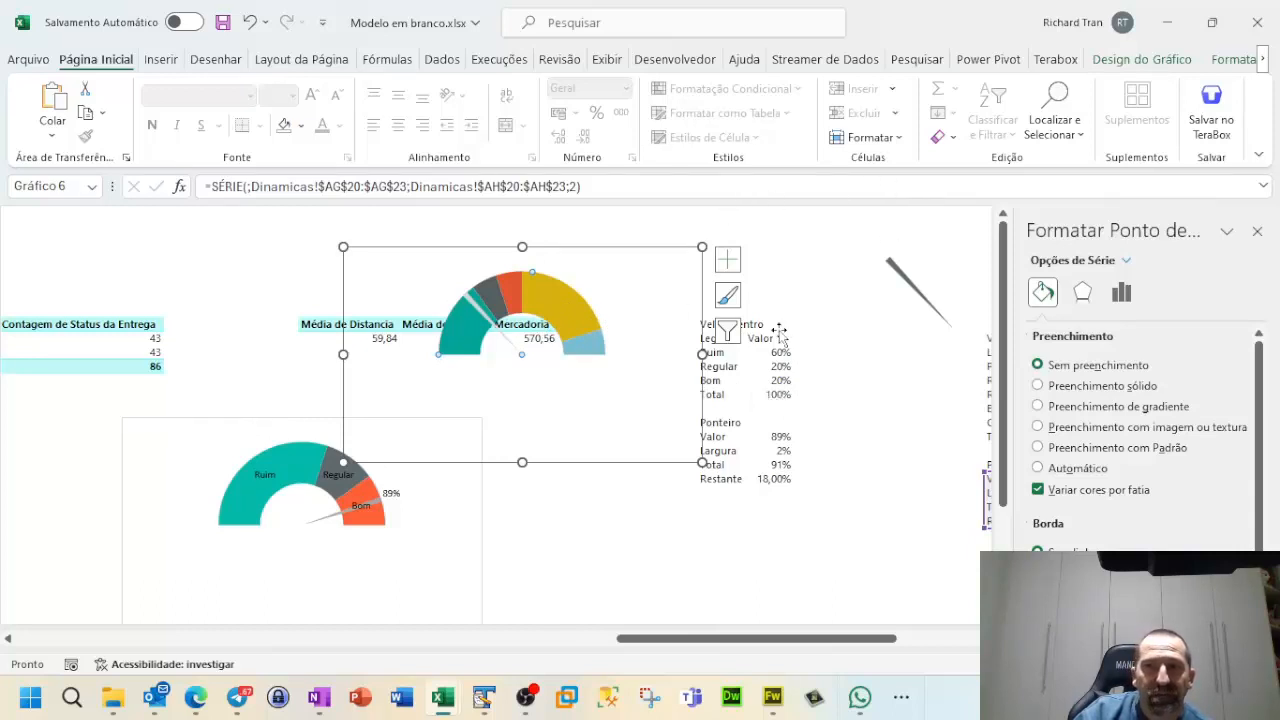
pyautogui.click(1127, 262)
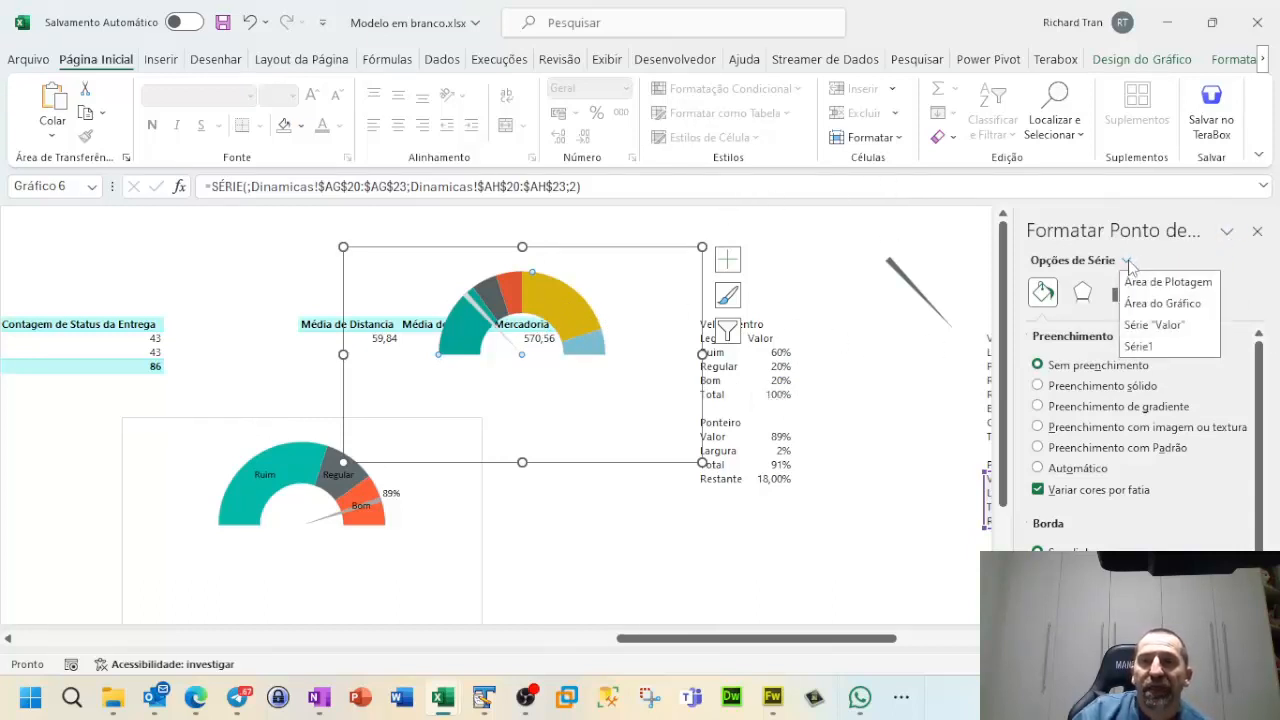
pyautogui.click(1181, 347)
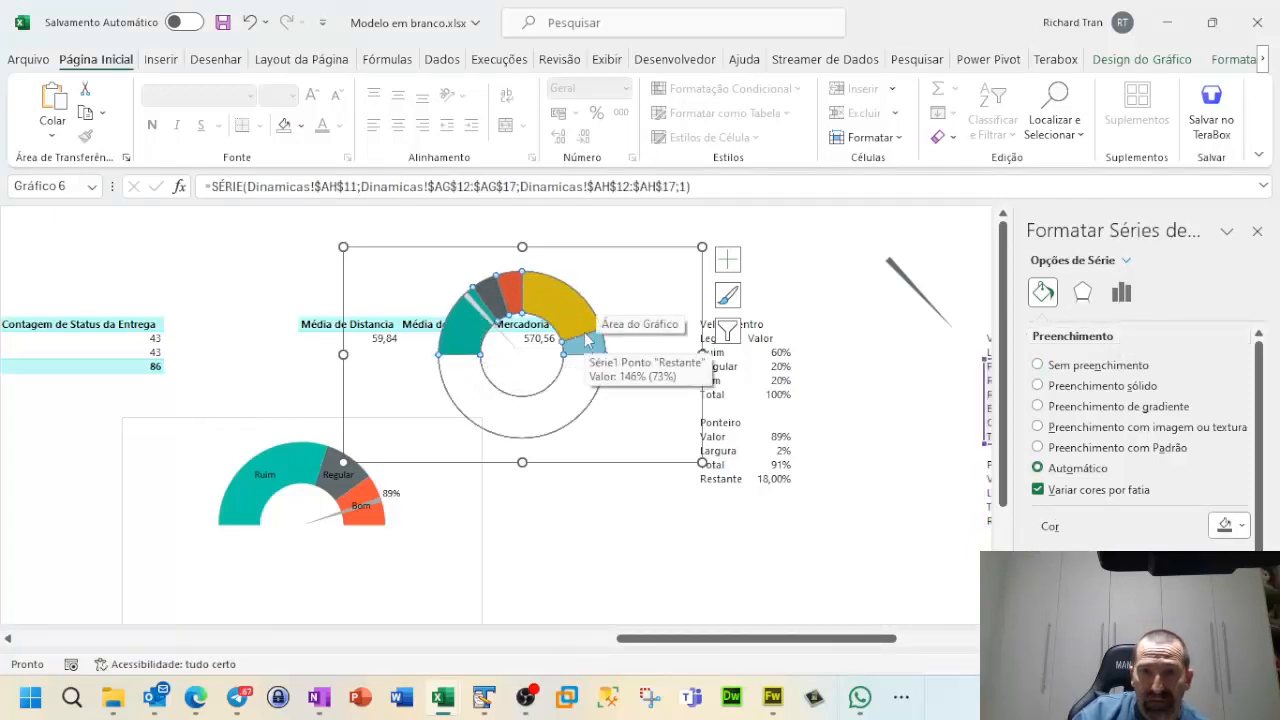
pyautogui.click(728, 262)
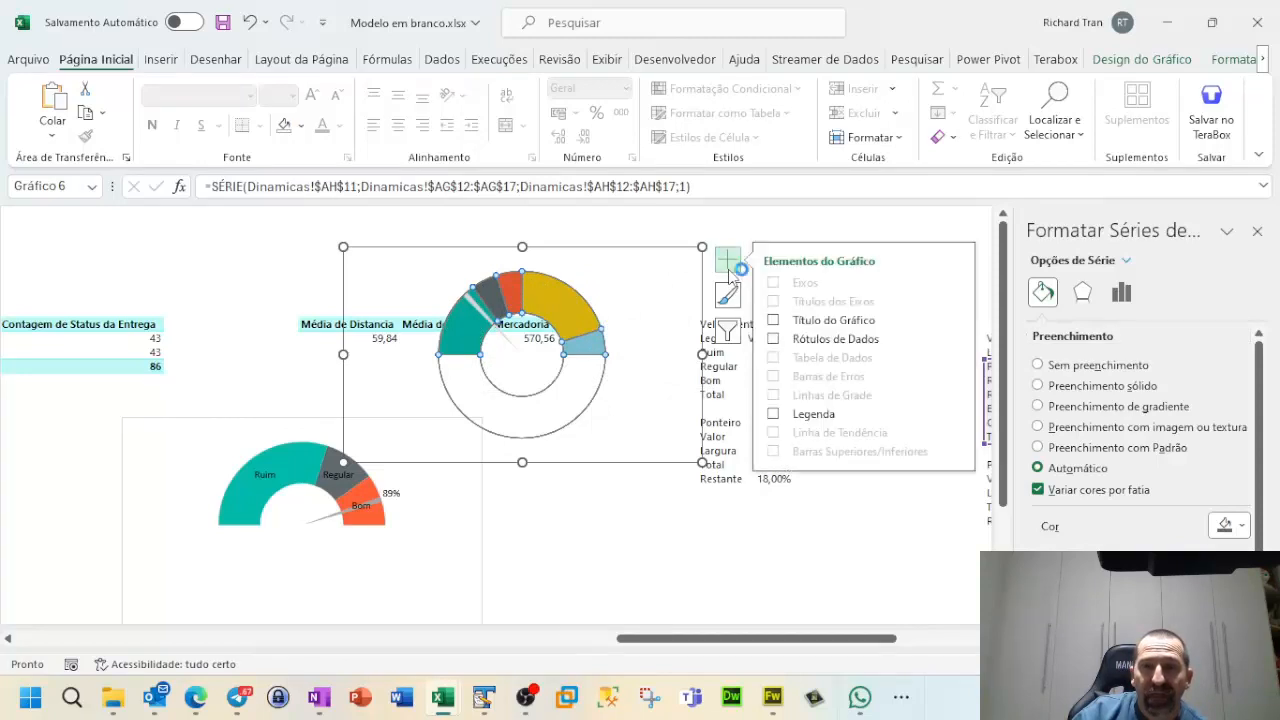
pyautogui.click(828, 343)
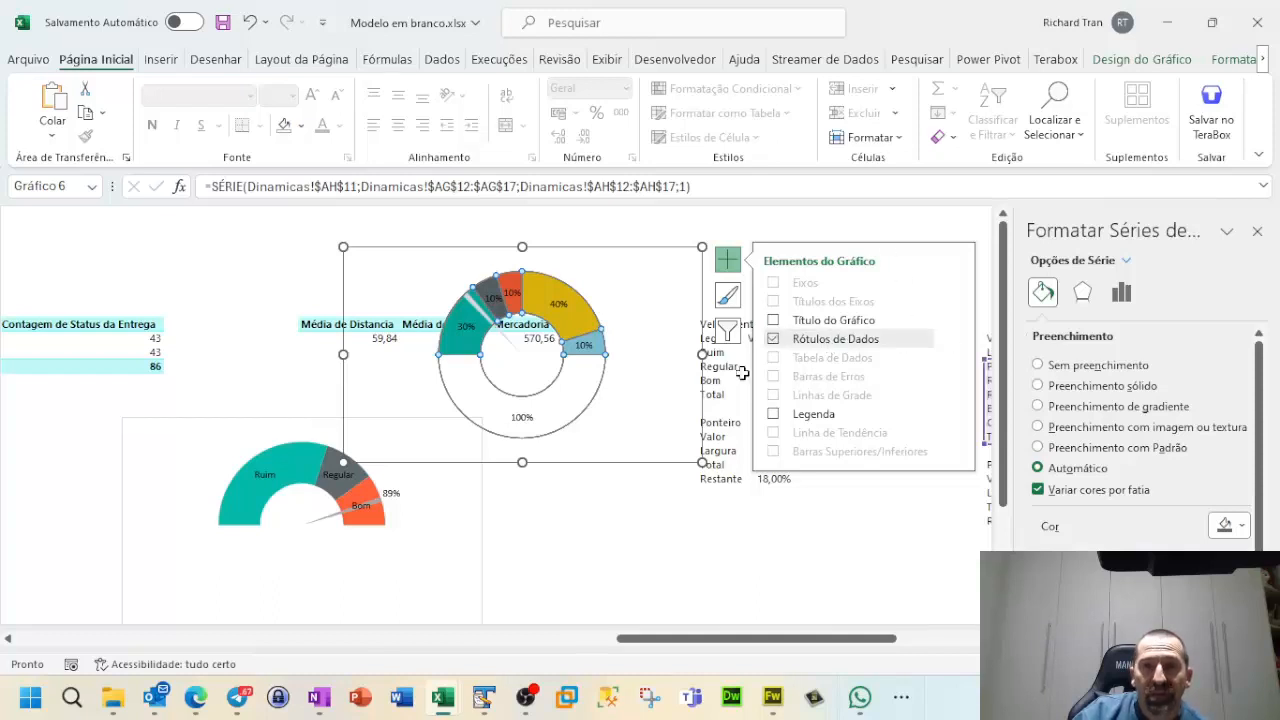
# Step: Make the doughnut's data labels show the category name instead of the value, with their text in White, Background 1, Darker 5%
pyautogui.click(565, 308)
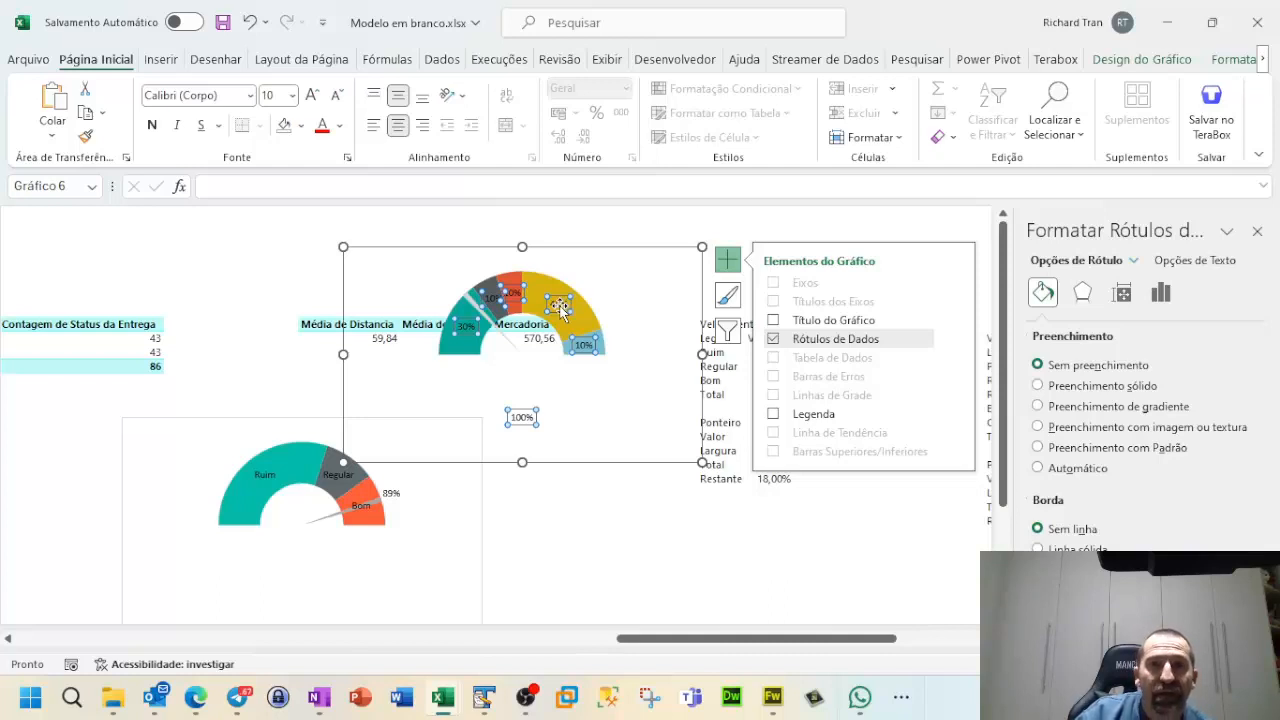
pyautogui.rightClick(561, 312)
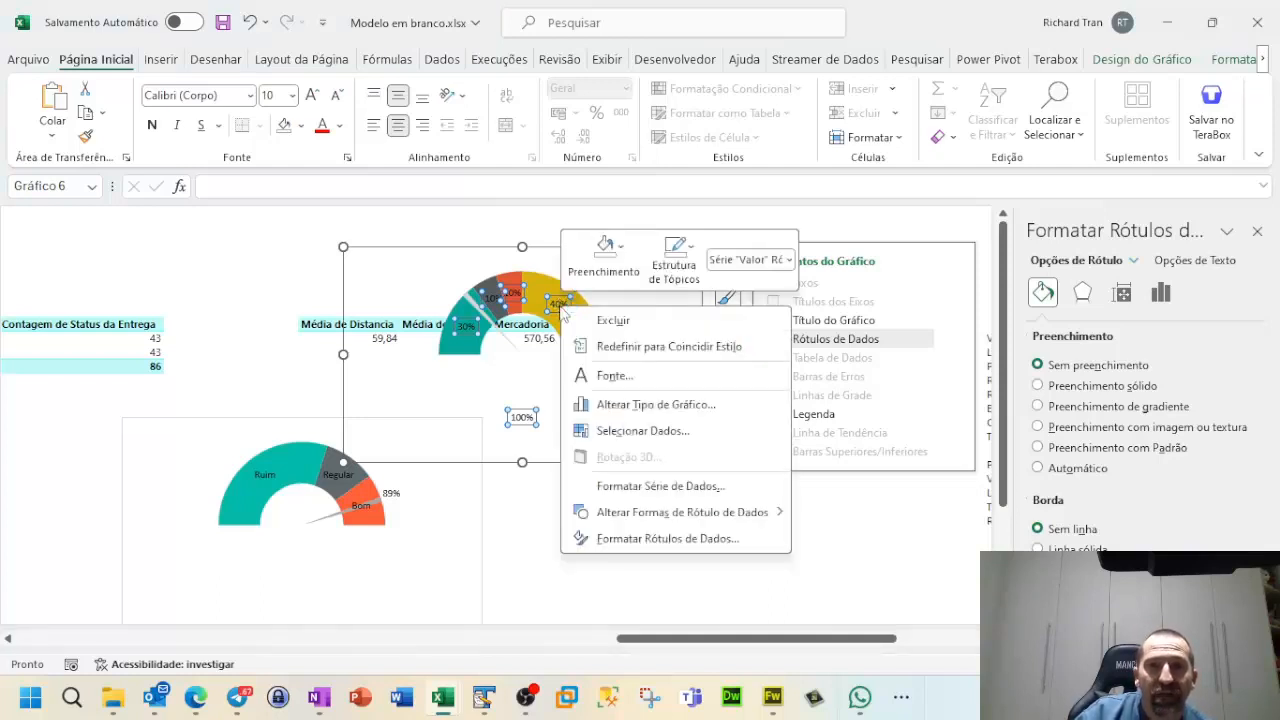
pyautogui.click(662, 540)
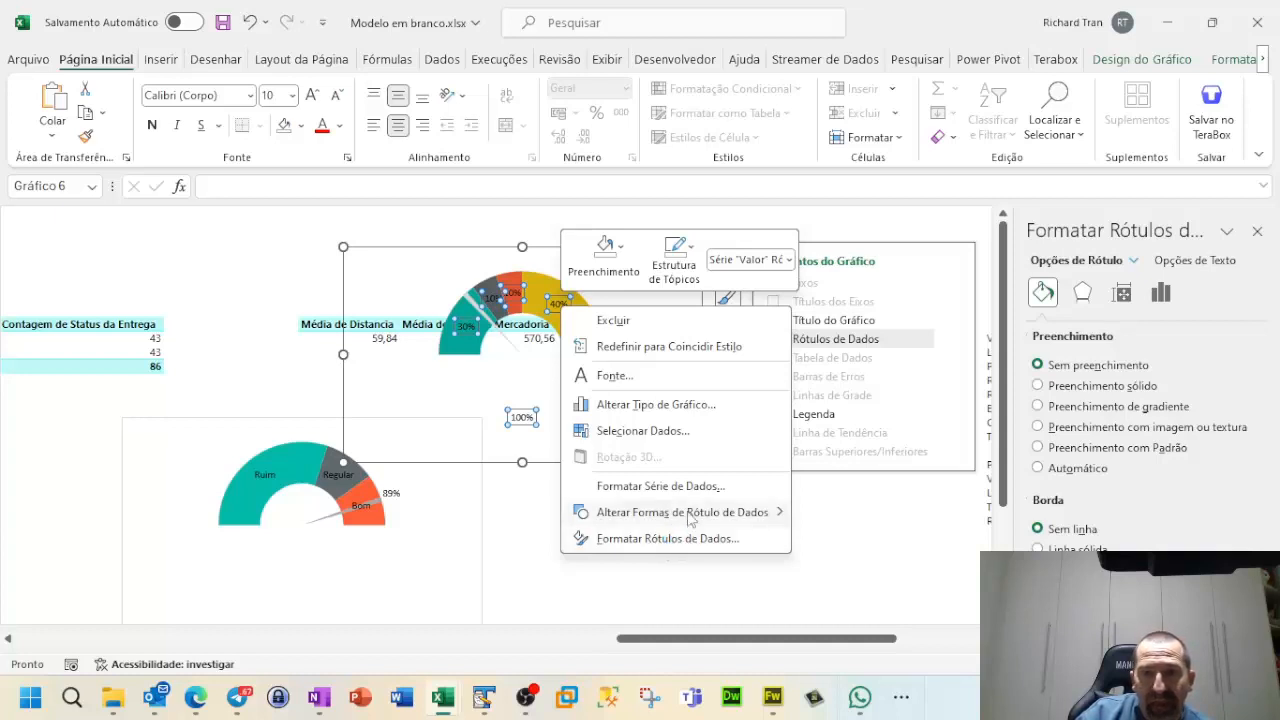
pyautogui.moveTo(688, 522)
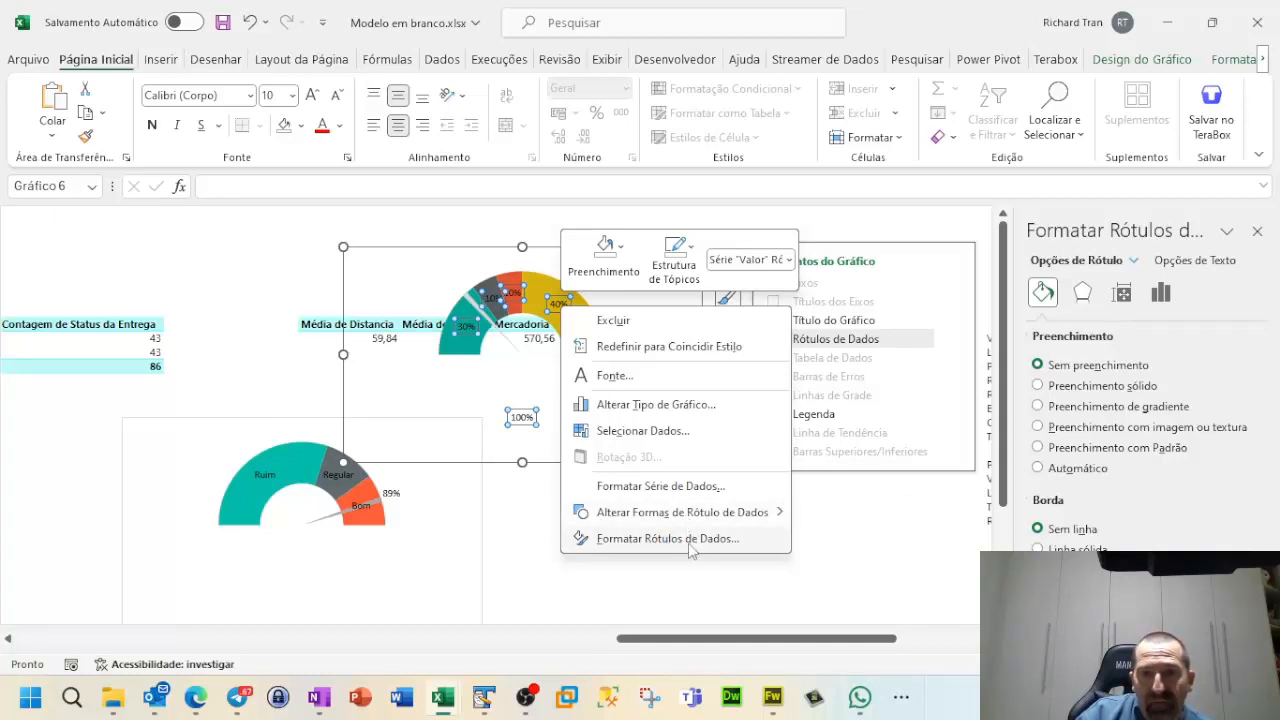
pyautogui.click(690, 545)
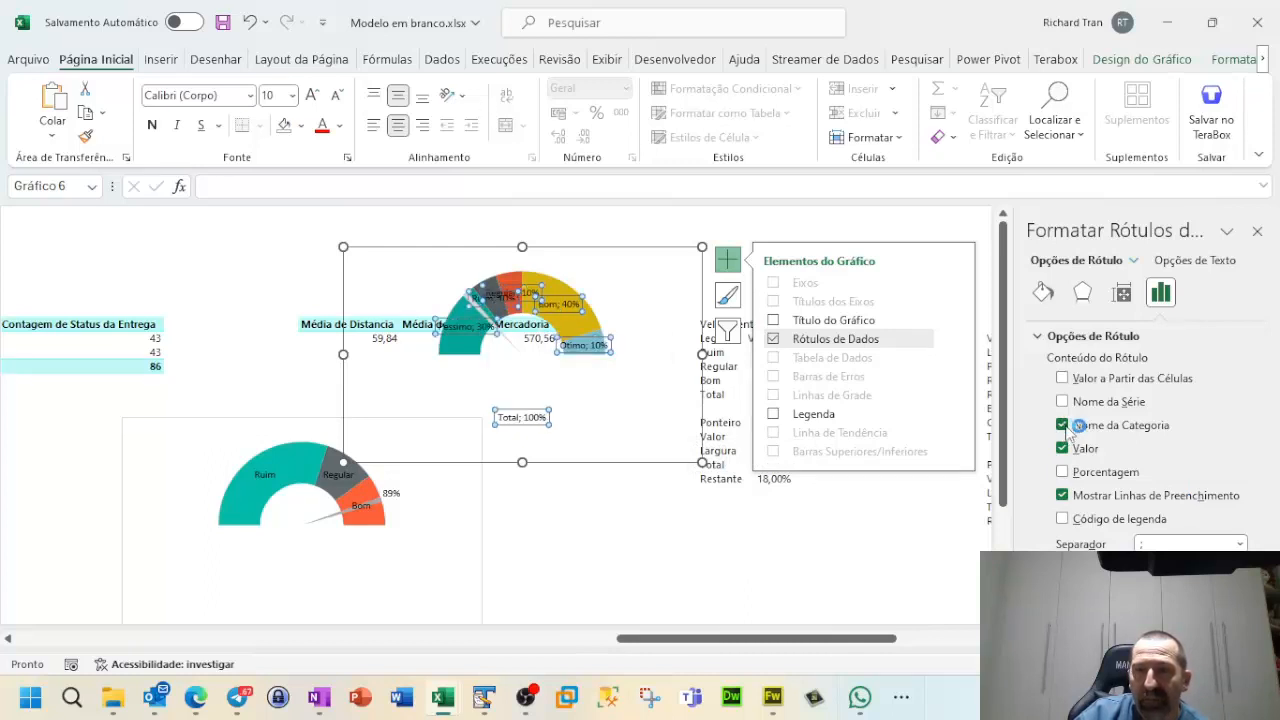
pyautogui.click(1062, 449)
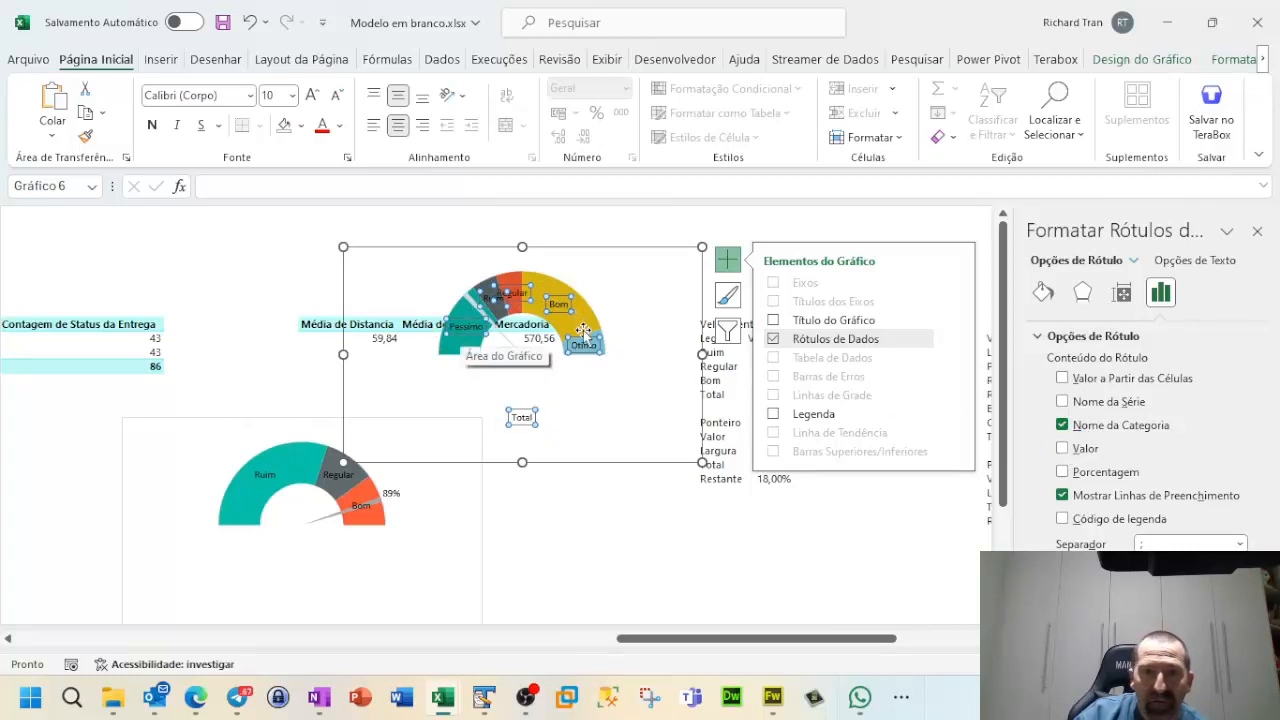
pyautogui.click(340, 128)
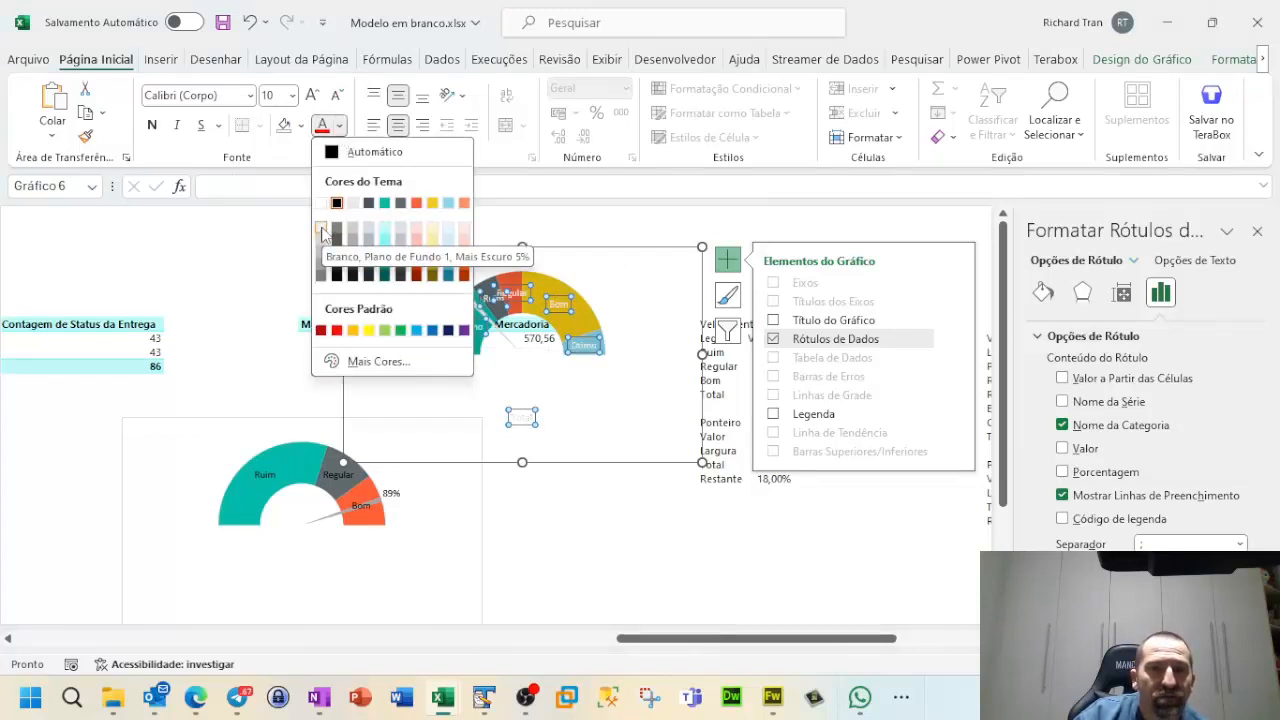
pyautogui.click(321, 236)
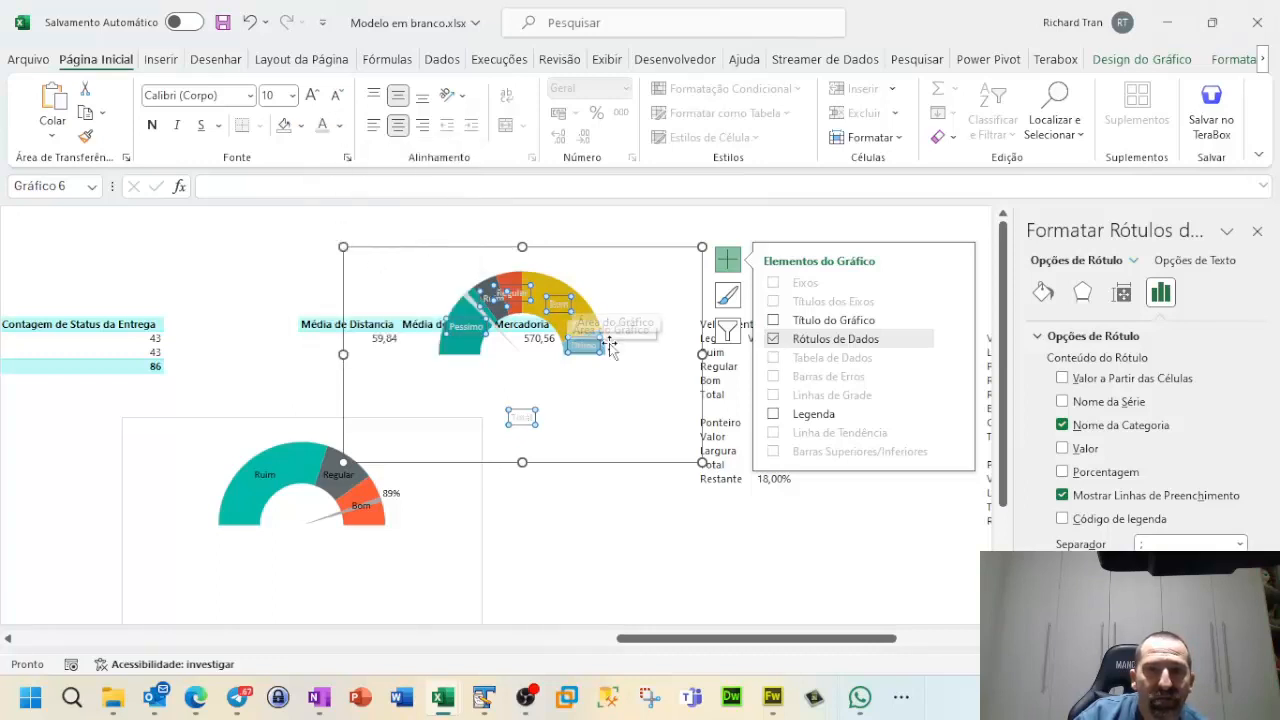
# Step: Change the text colour of the doughnut's data labels to plain White, Background 1
pyautogui.click(340, 125)
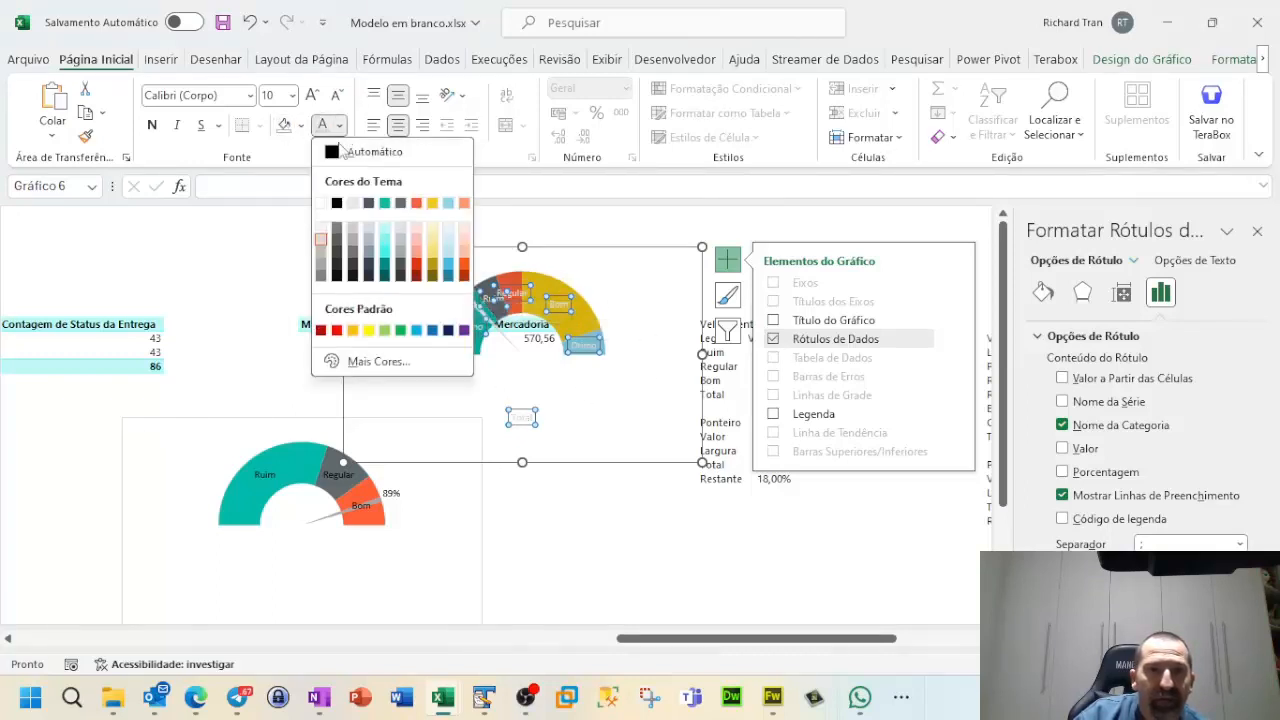
pyautogui.click(325, 235)
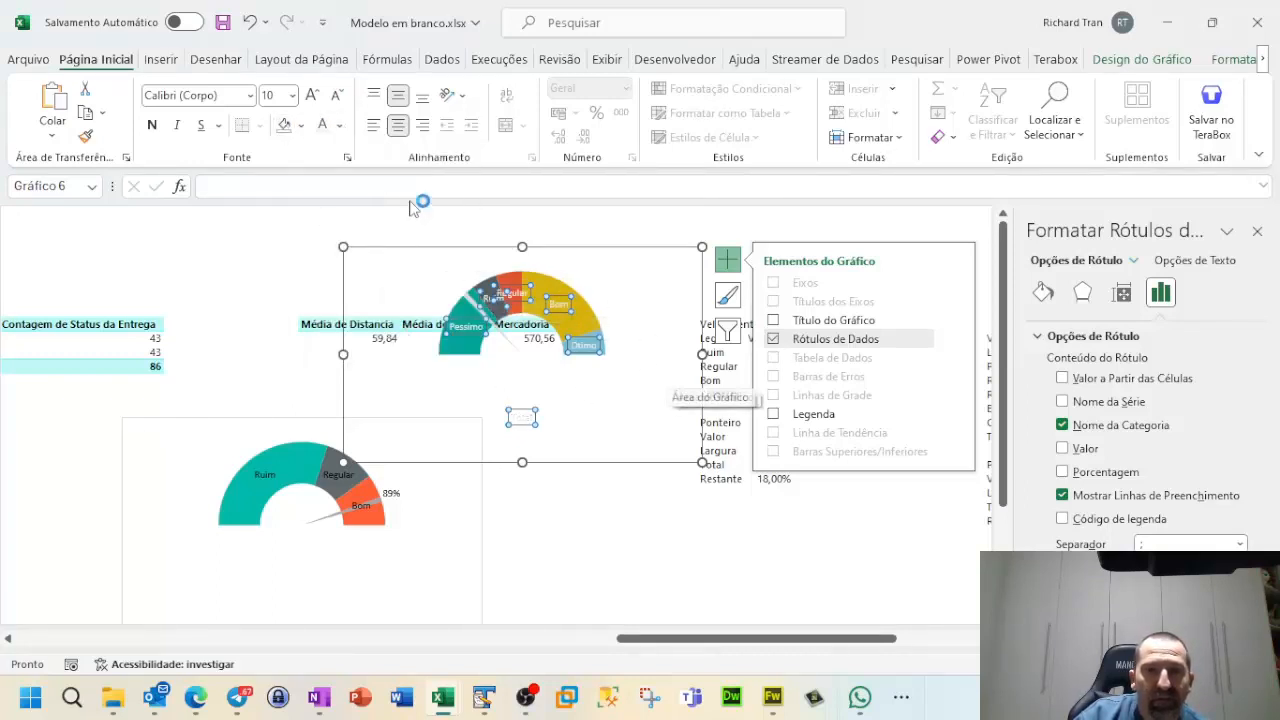
pyautogui.click(340, 125)
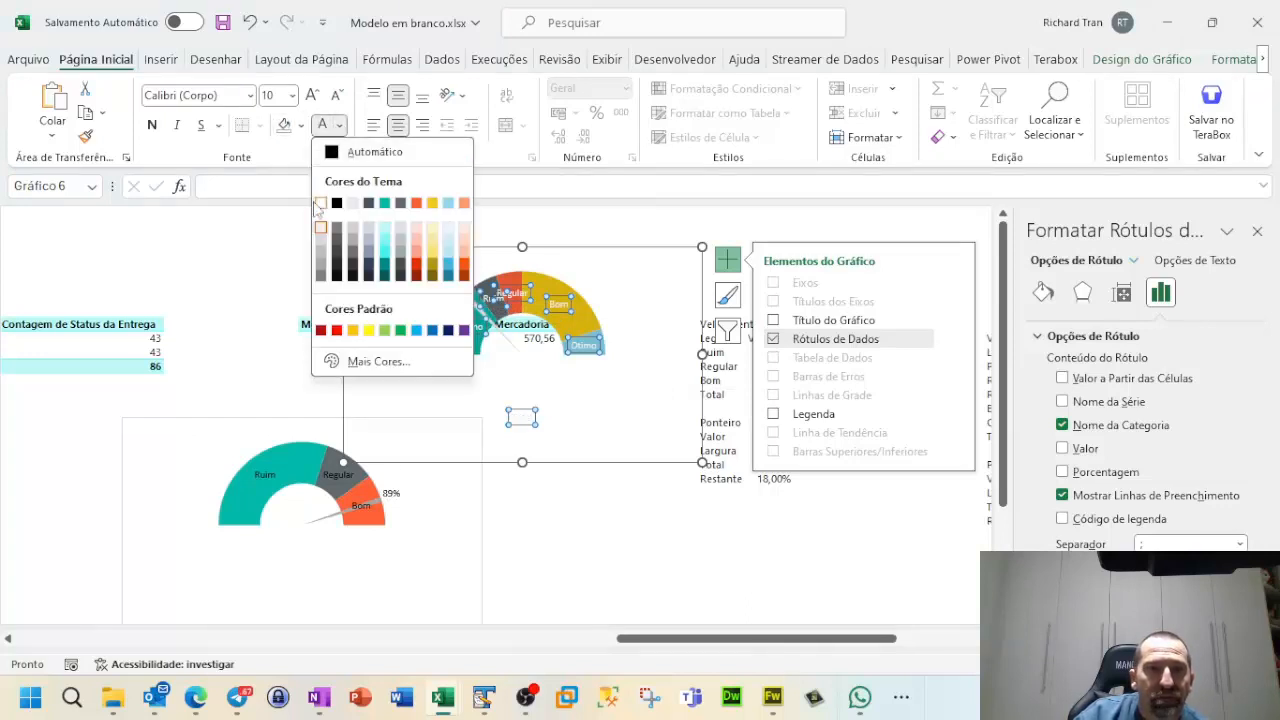
pyautogui.click(324, 210)
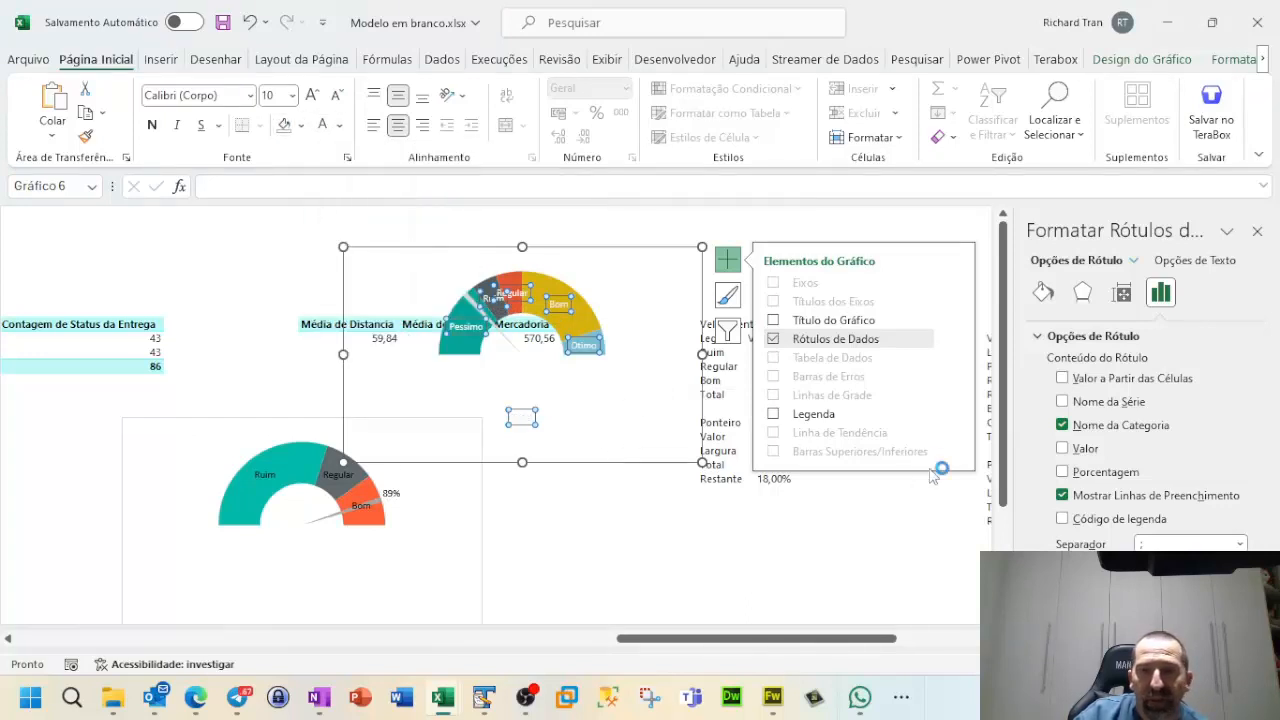
pyautogui.click(886, 561)
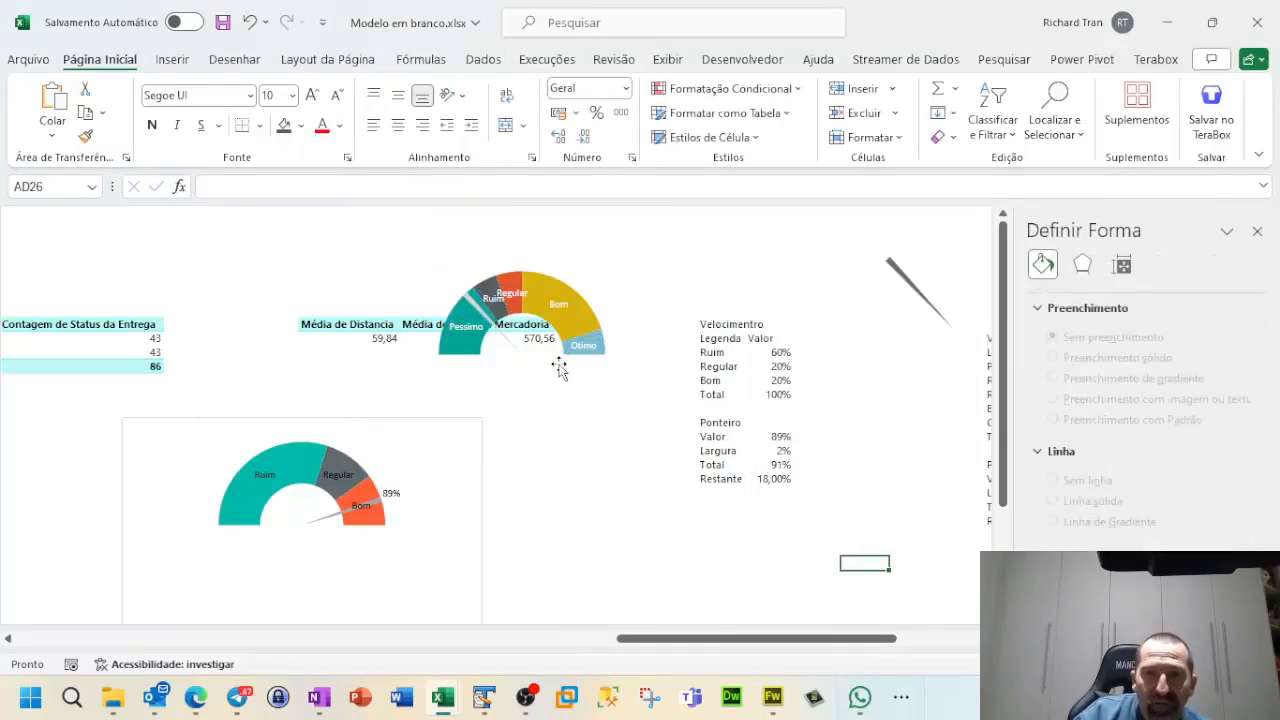
# Step: Delete only the data label of the hidden Total slice in the lower half of the doughnut
pyautogui.click(584, 346)
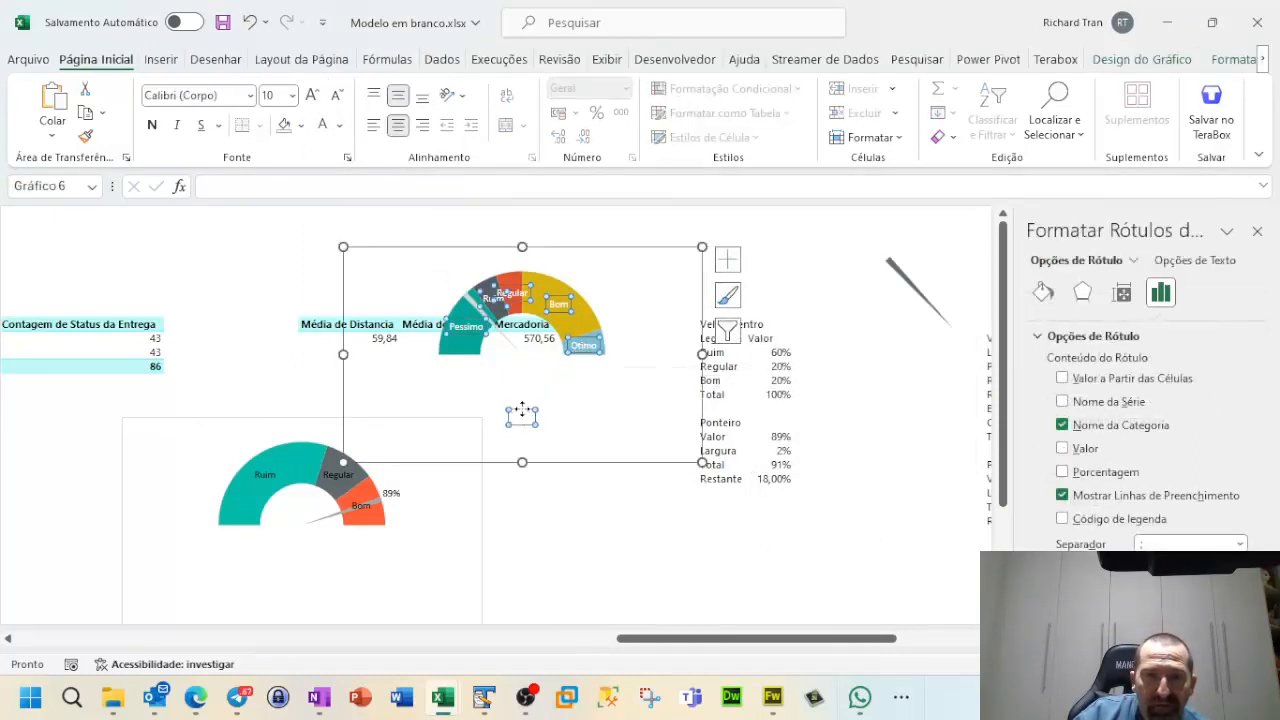
pyautogui.click(522, 413)
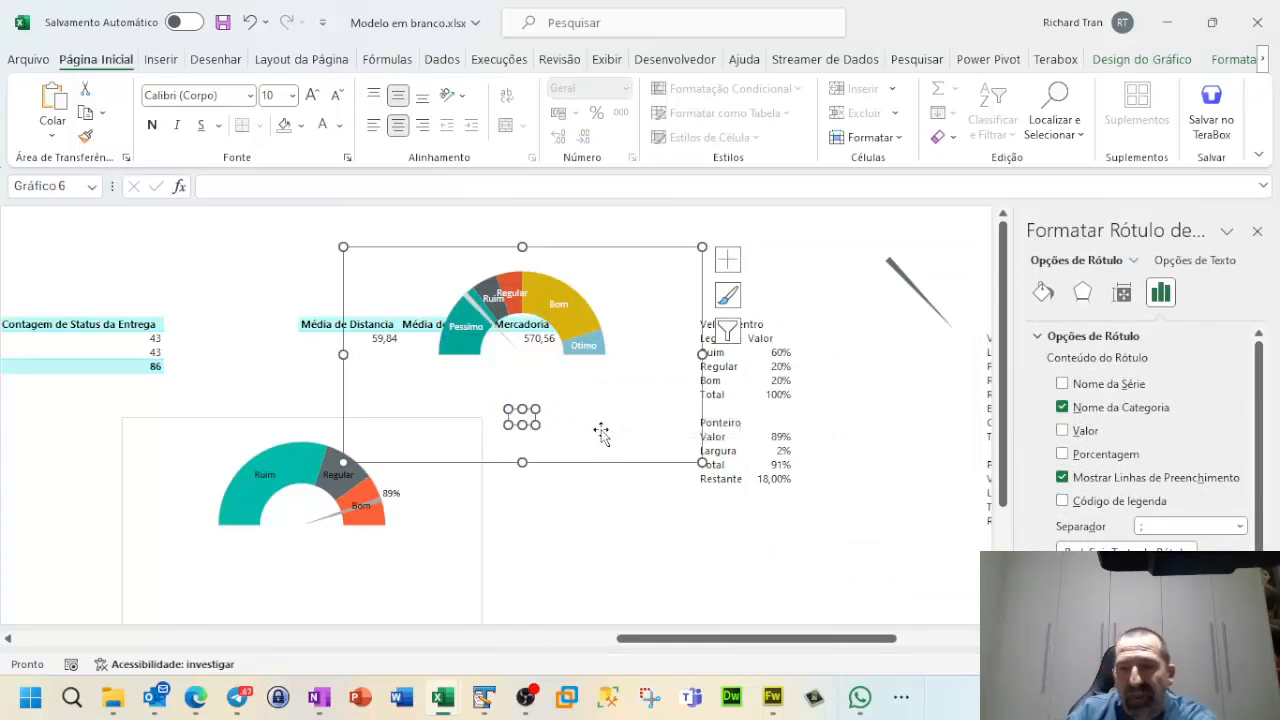
pyautogui.press('Delete')
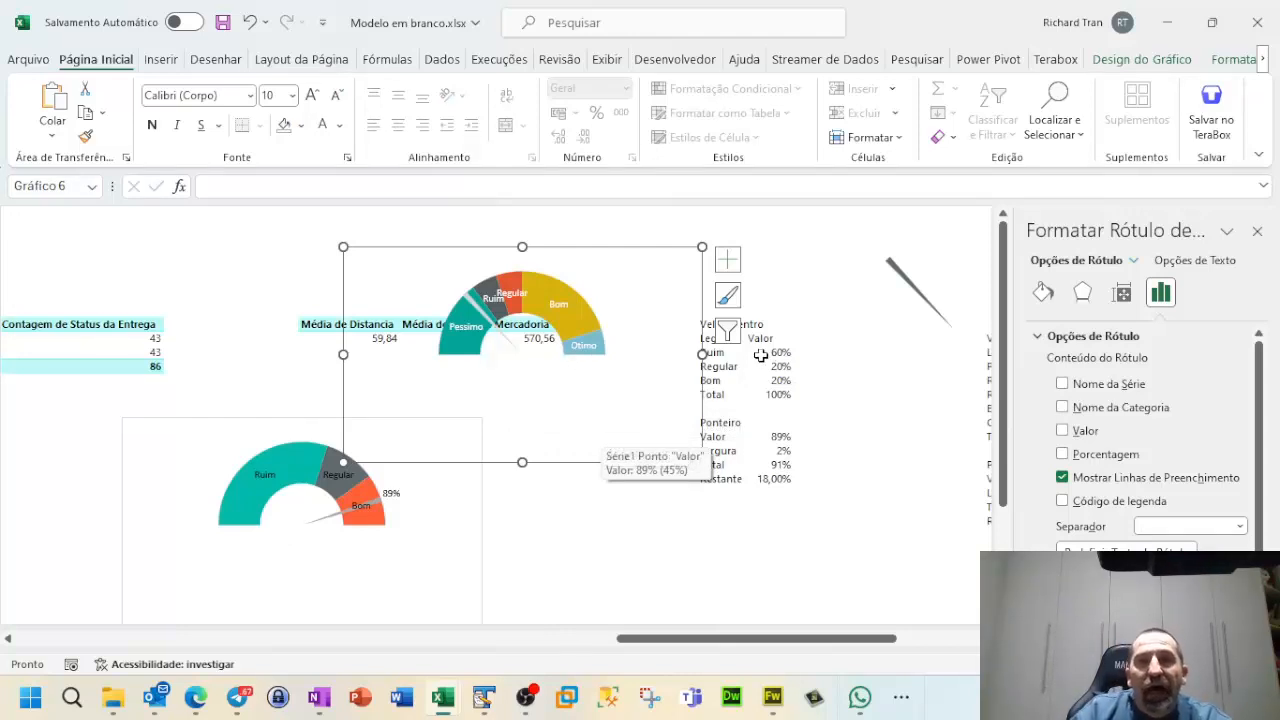
# Step: Add a data label to the needle slice (Largura) alone in the five-category gauge
pyautogui.click(477, 307)
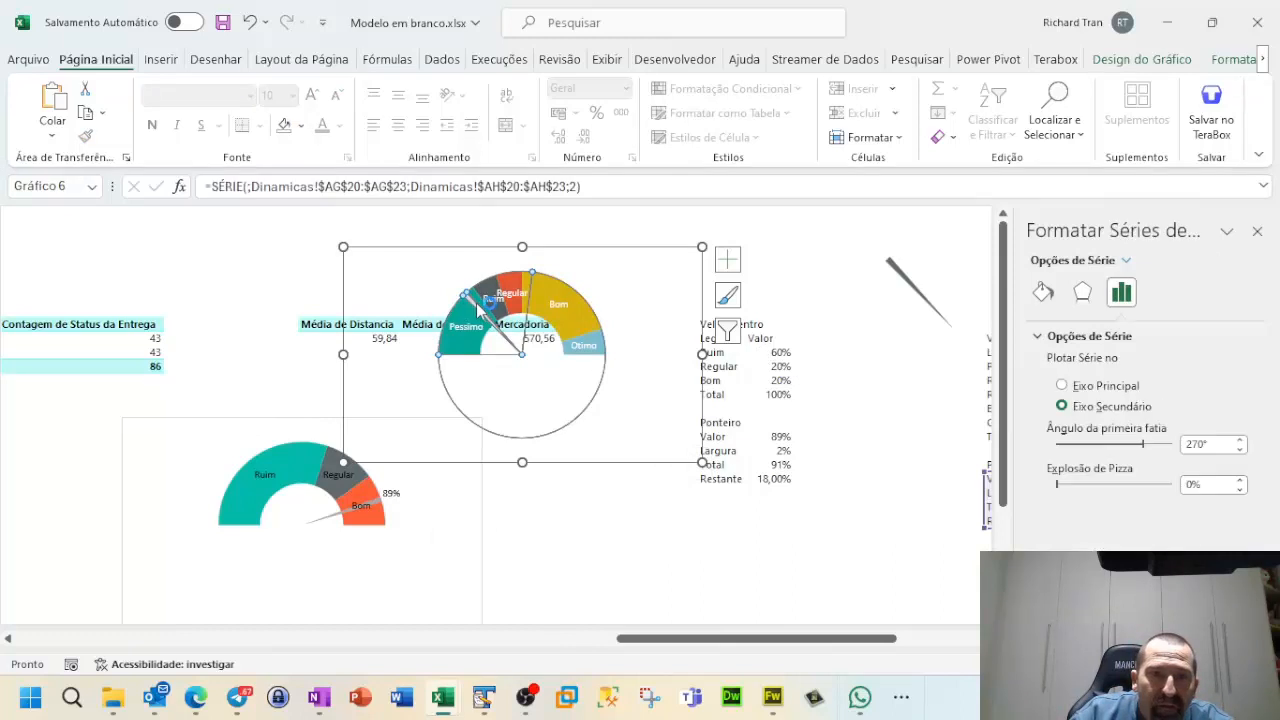
pyautogui.click(475, 307)
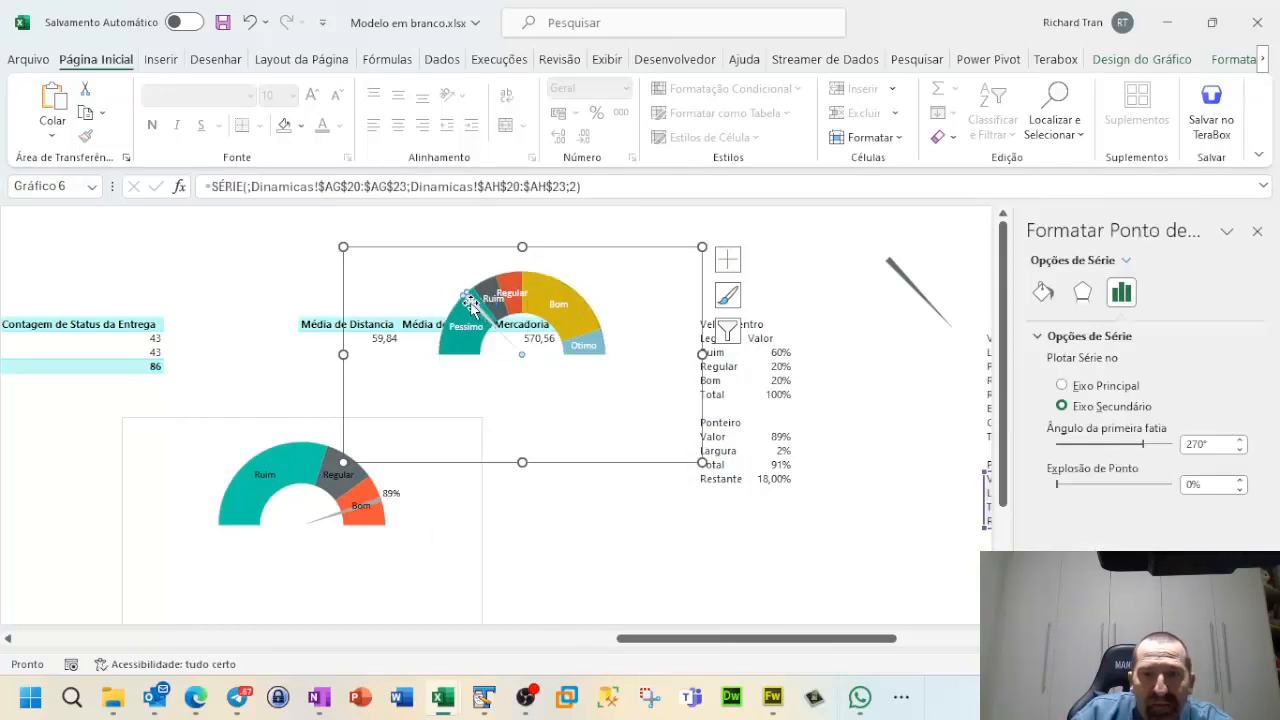
pyautogui.click(727, 262)
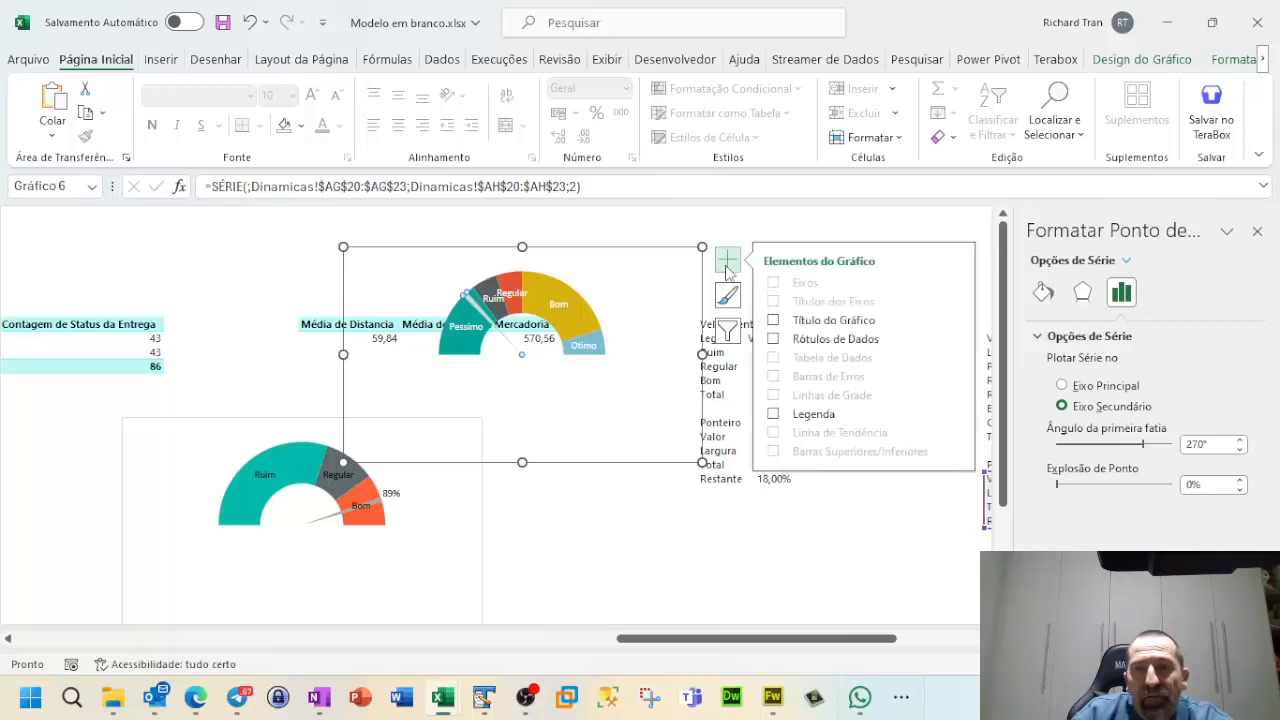
pyautogui.click(843, 345)
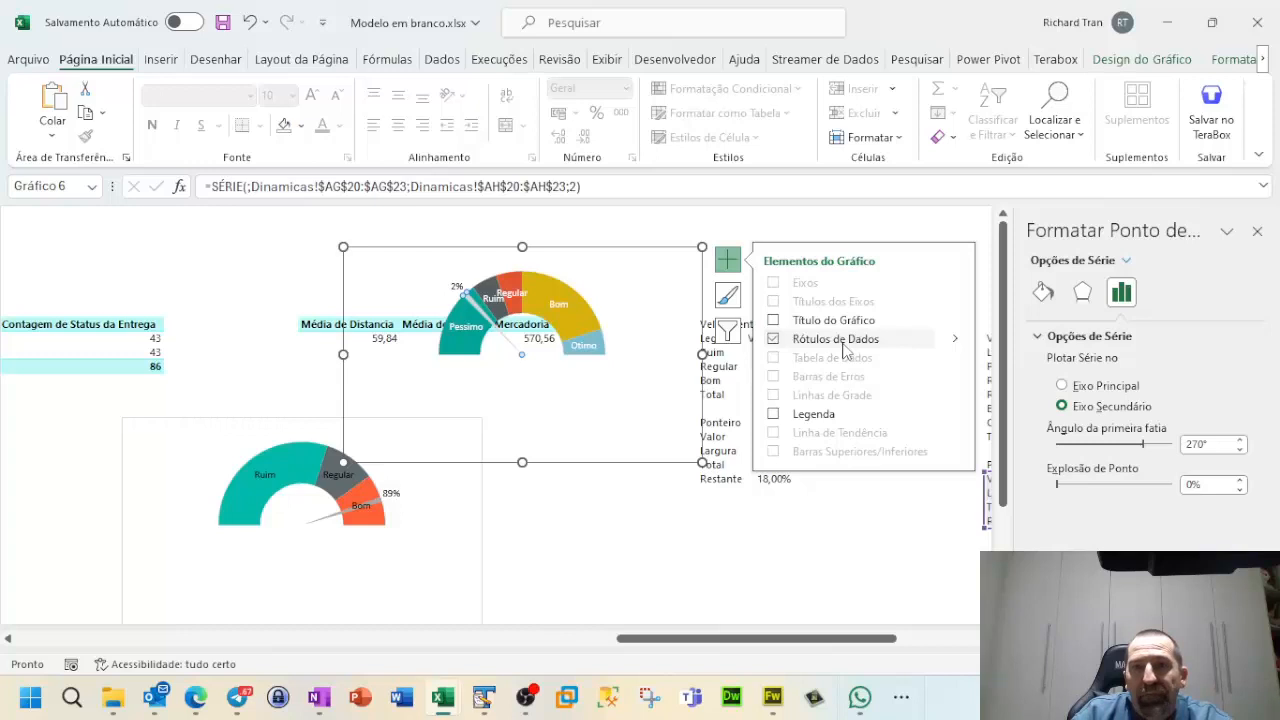
pyautogui.click(858, 214)
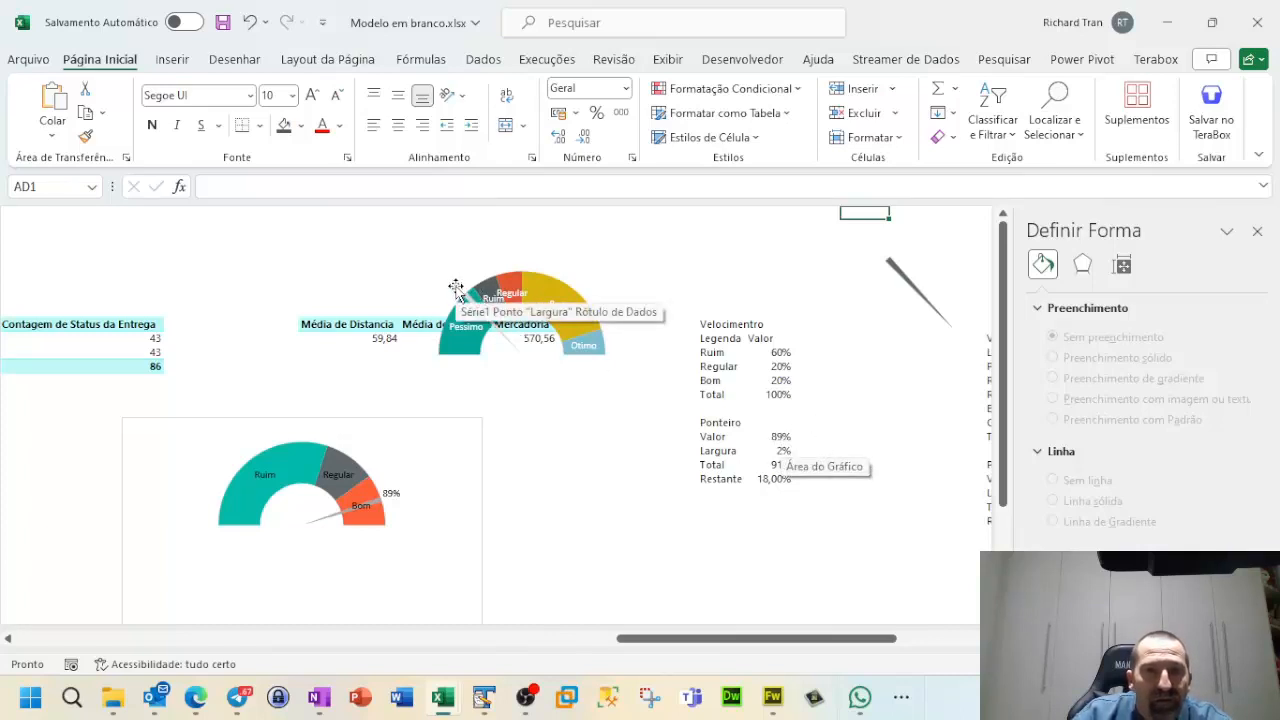
# Step: Link the needle's data label to the pointer's Valor cell with the formula =Dinamicas!$AH$20
pyautogui.click(455, 288)
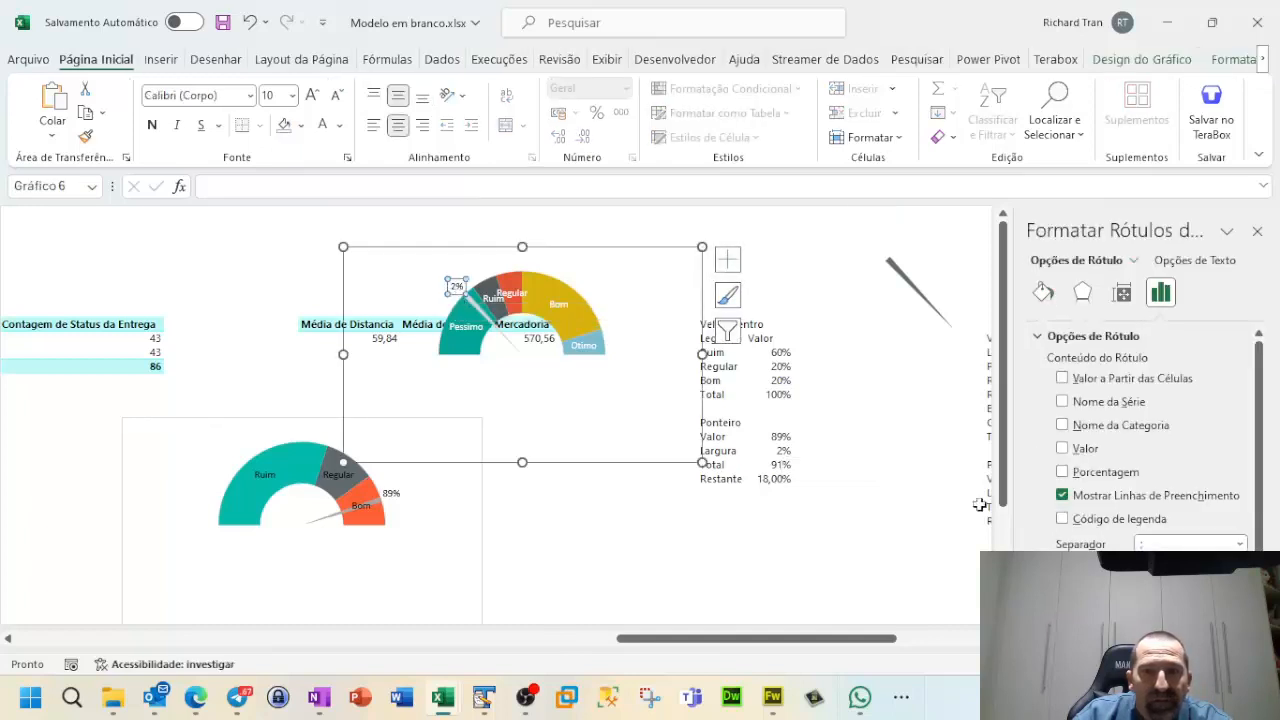
pyautogui.click(1257, 231)
pyautogui.click(1257, 231)
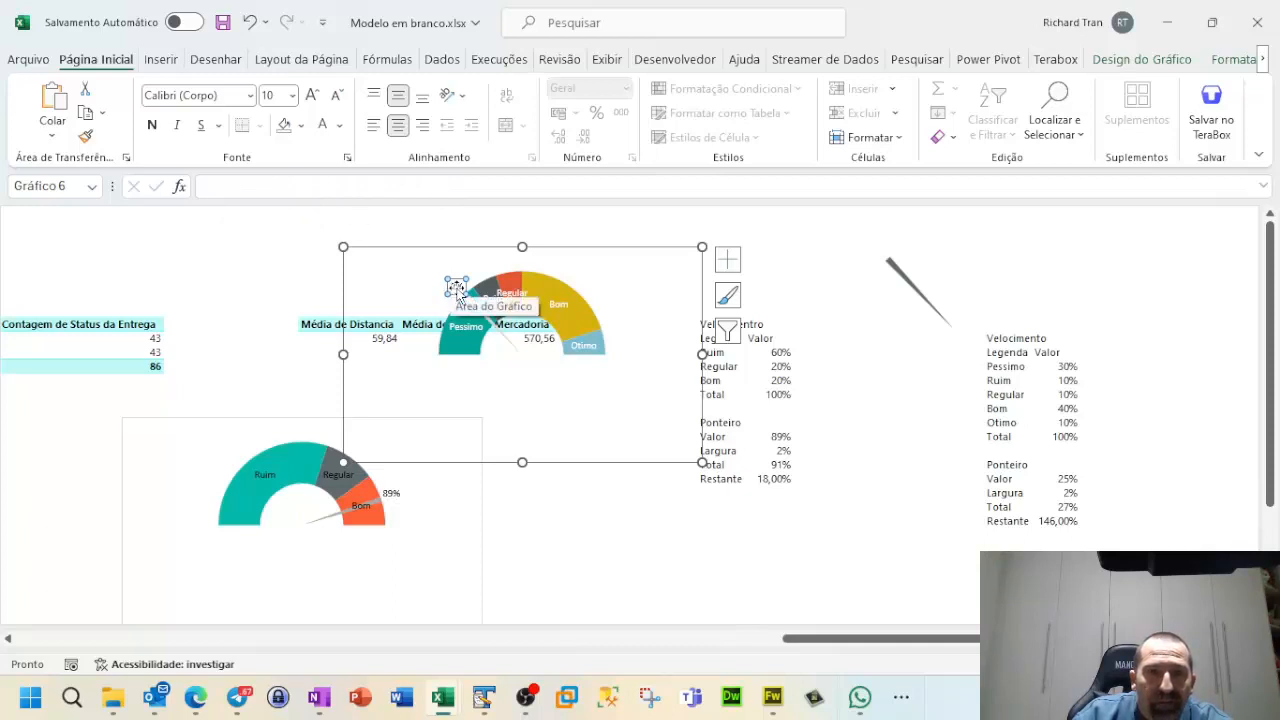
pyautogui.click(250, 186)
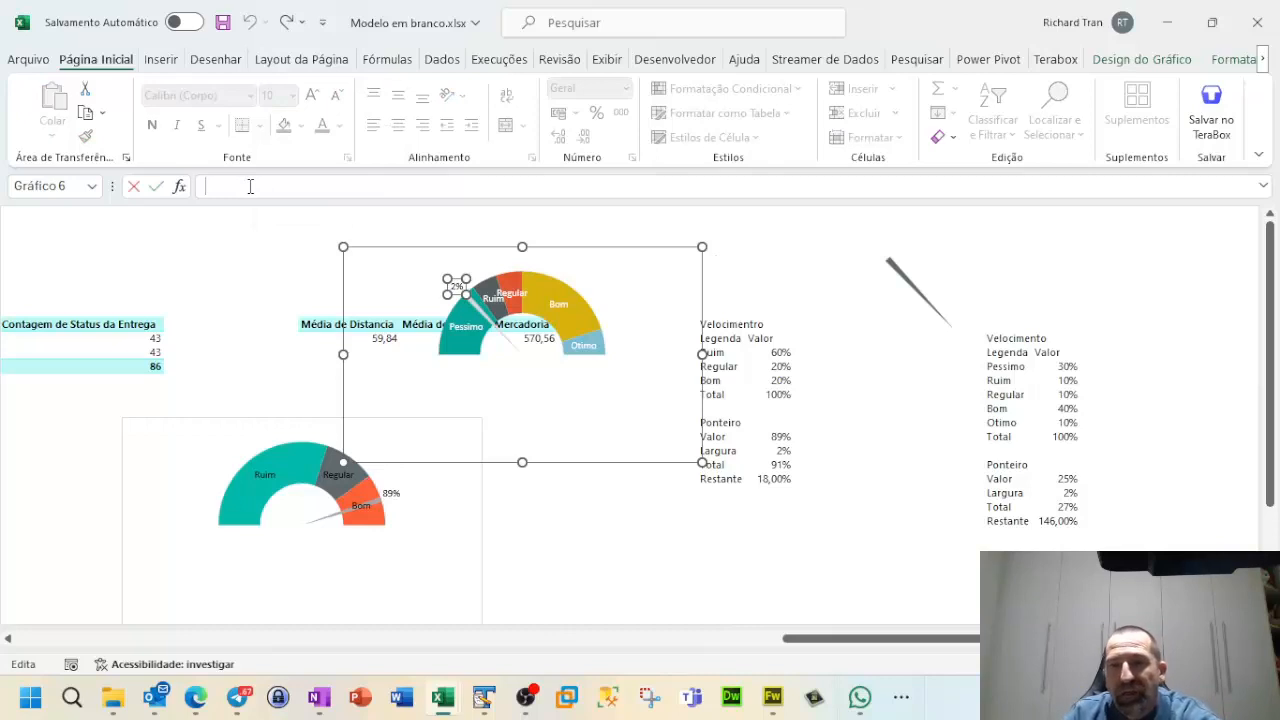
pyautogui.write('=')
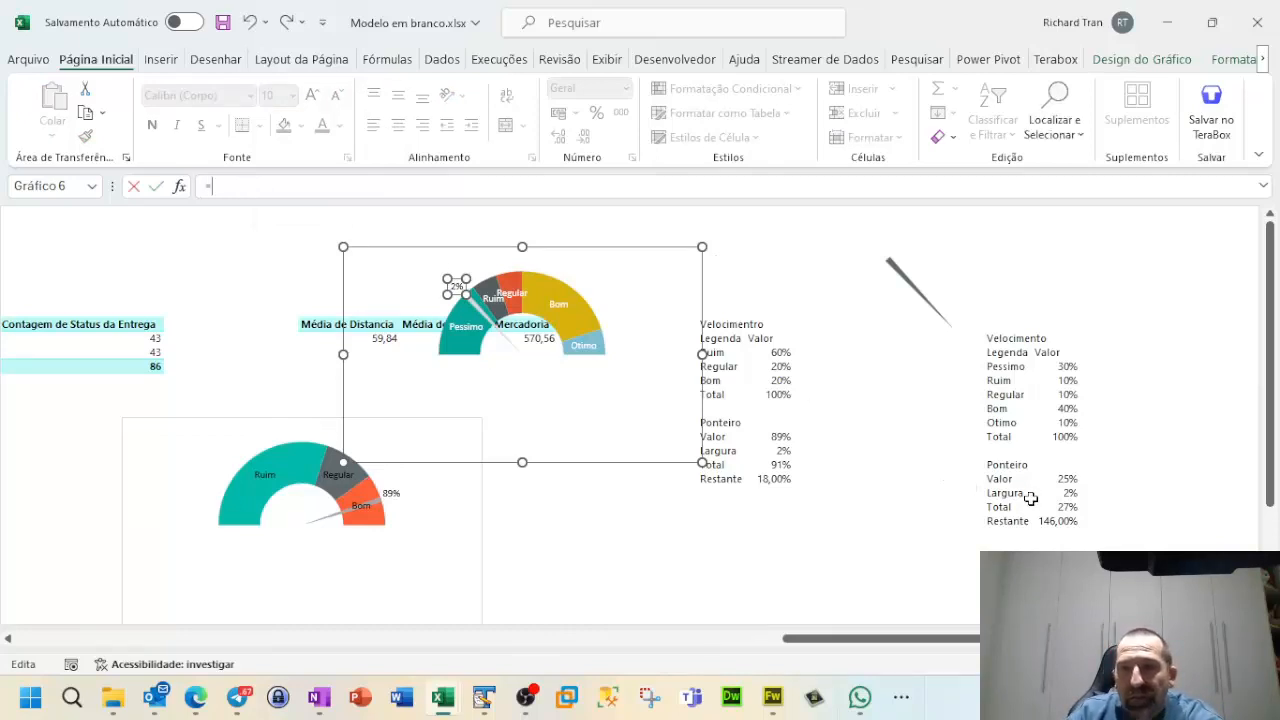
pyautogui.click(1065, 479)
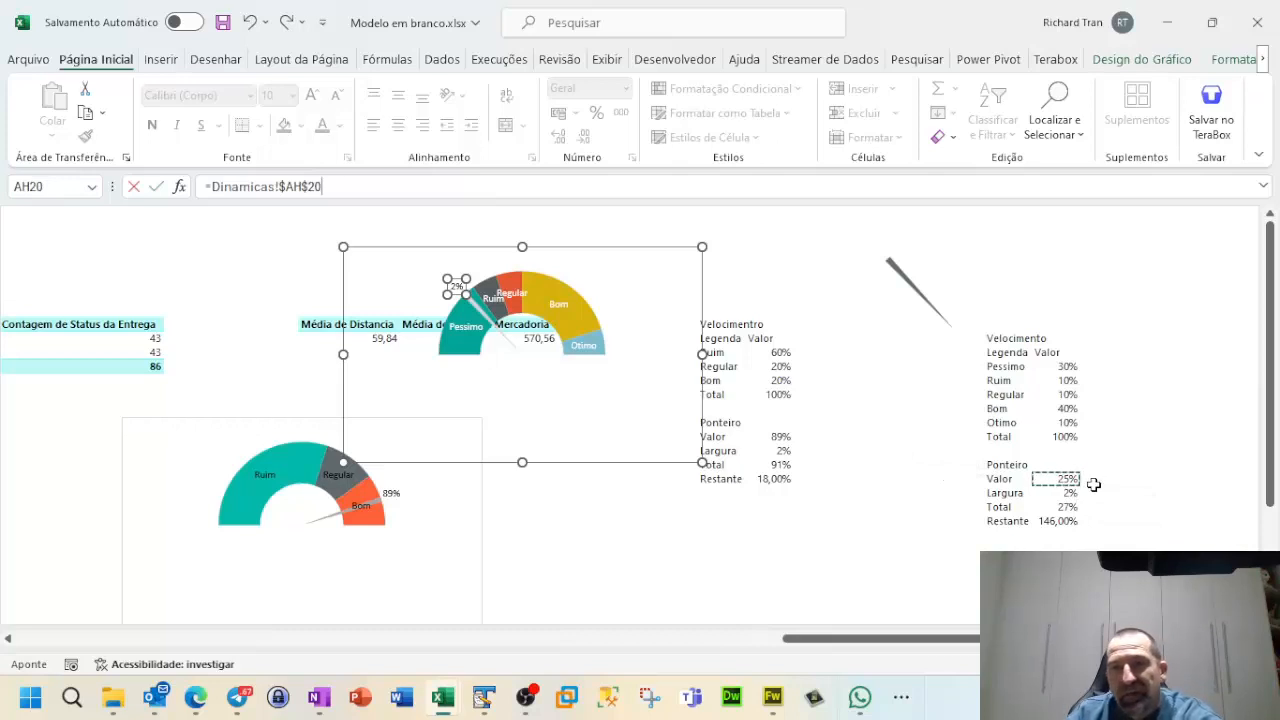
pyautogui.press('Return')
# Step: Delete the leftover standalone needle chart above the new gauge tables
pyautogui.click(876, 358)
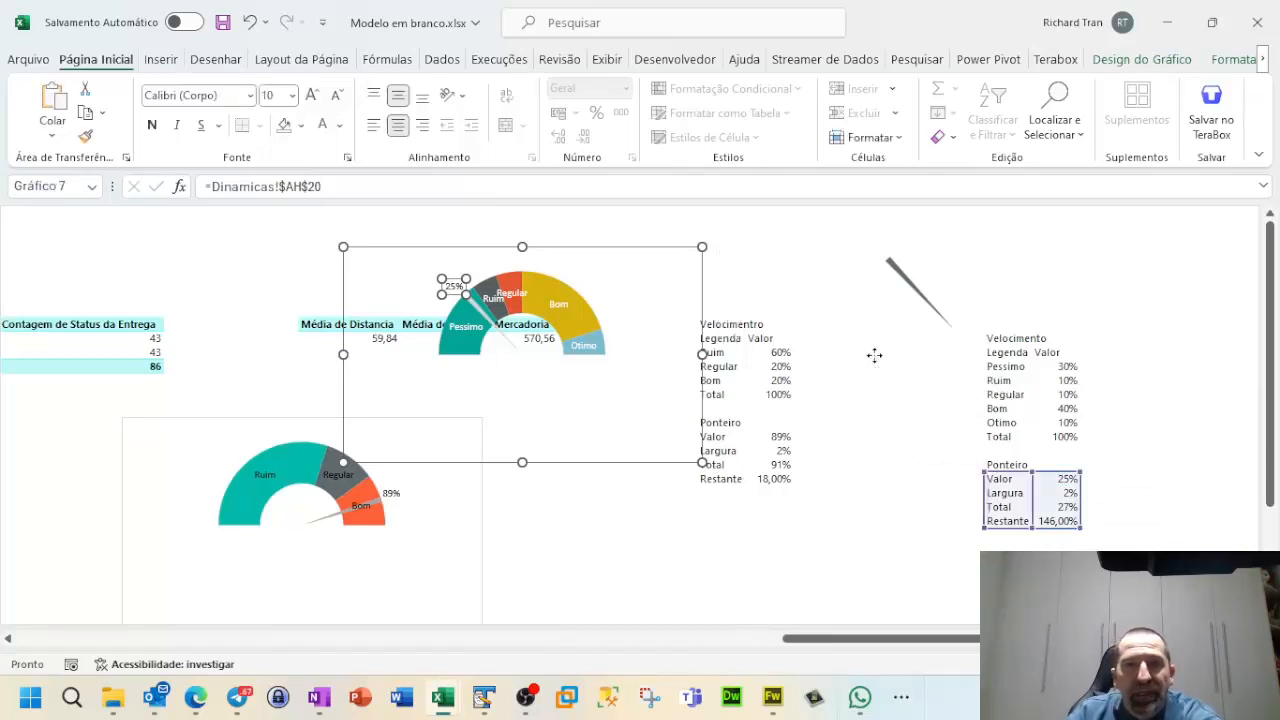
pyautogui.click(1082, 228)
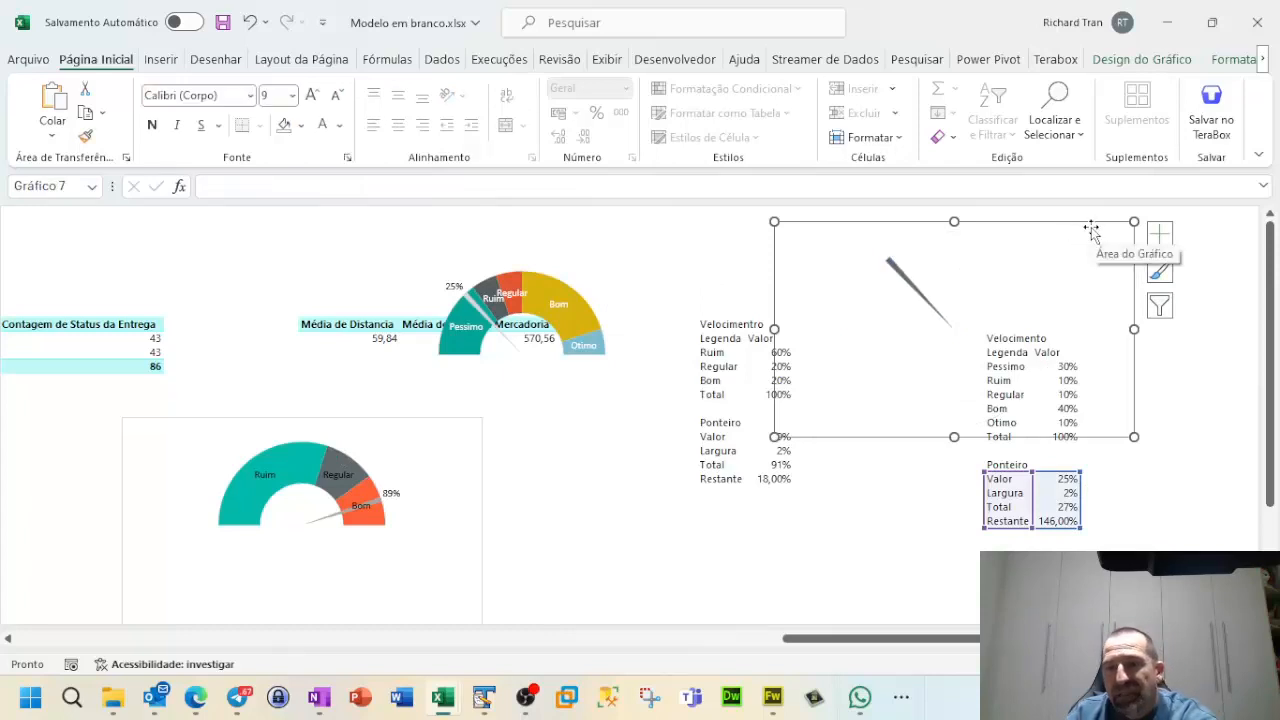
pyautogui.press('Delete')
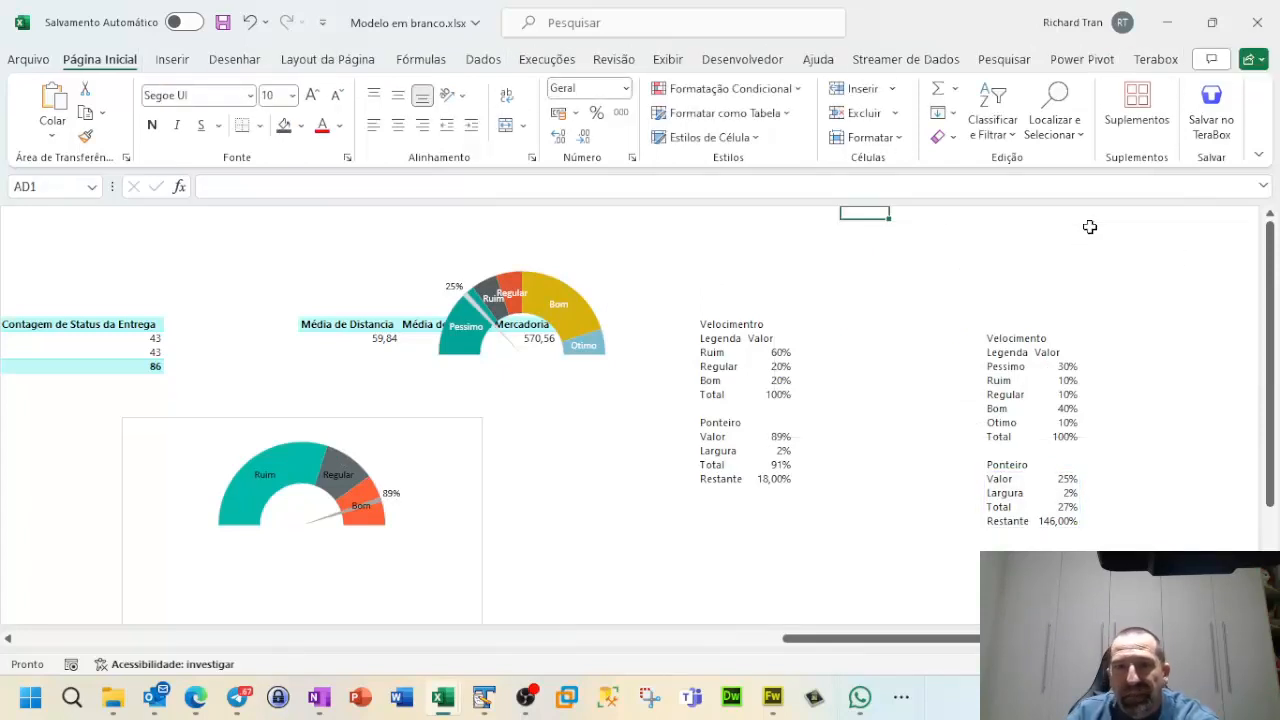
# Step: Move the five-category gauge down beside the first gauge, clear of the Média de Distancia summary table
pyautogui.click(539, 253)
pyautogui.moveTo(561, 247); pyautogui.dragTo(930, 203)
pyautogui.moveTo(663, 251); pyautogui.dragTo(818, 423)
# Step: Set the Valor of the five-category gauge's Ponteiro table in cell AH20 to 75%
pyautogui.click(1066, 478)
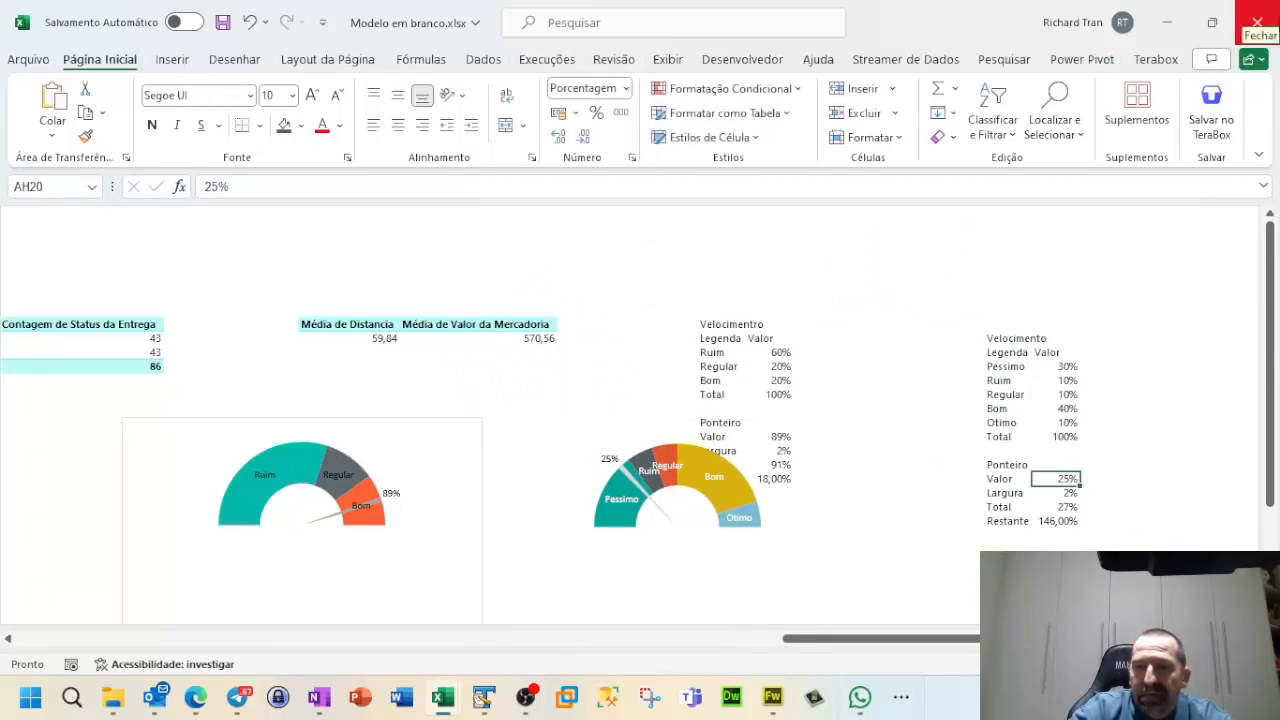
pyautogui.write('75')
pyautogui.press('Return')
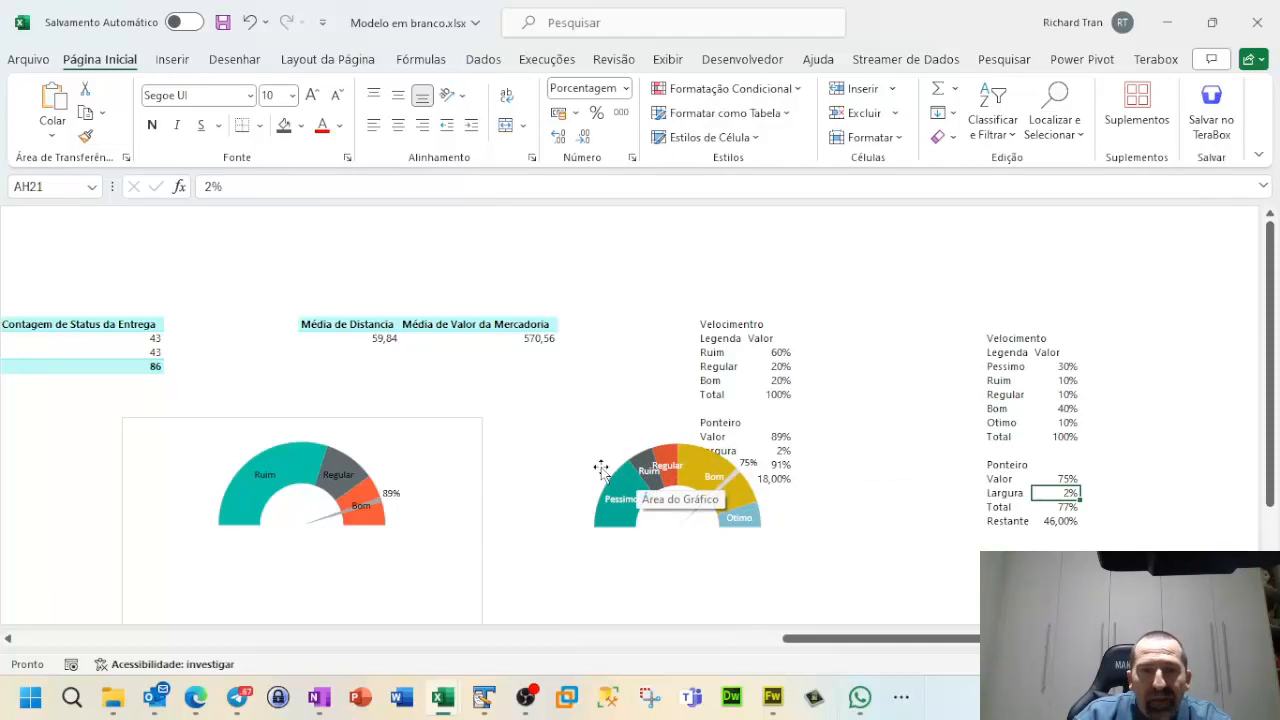
# Step: Cut the five-category gauge from the modelling sheet and paste it into the Dashboard sheet
pyautogui.click(619, 487)
pyautogui.click(628, 423)
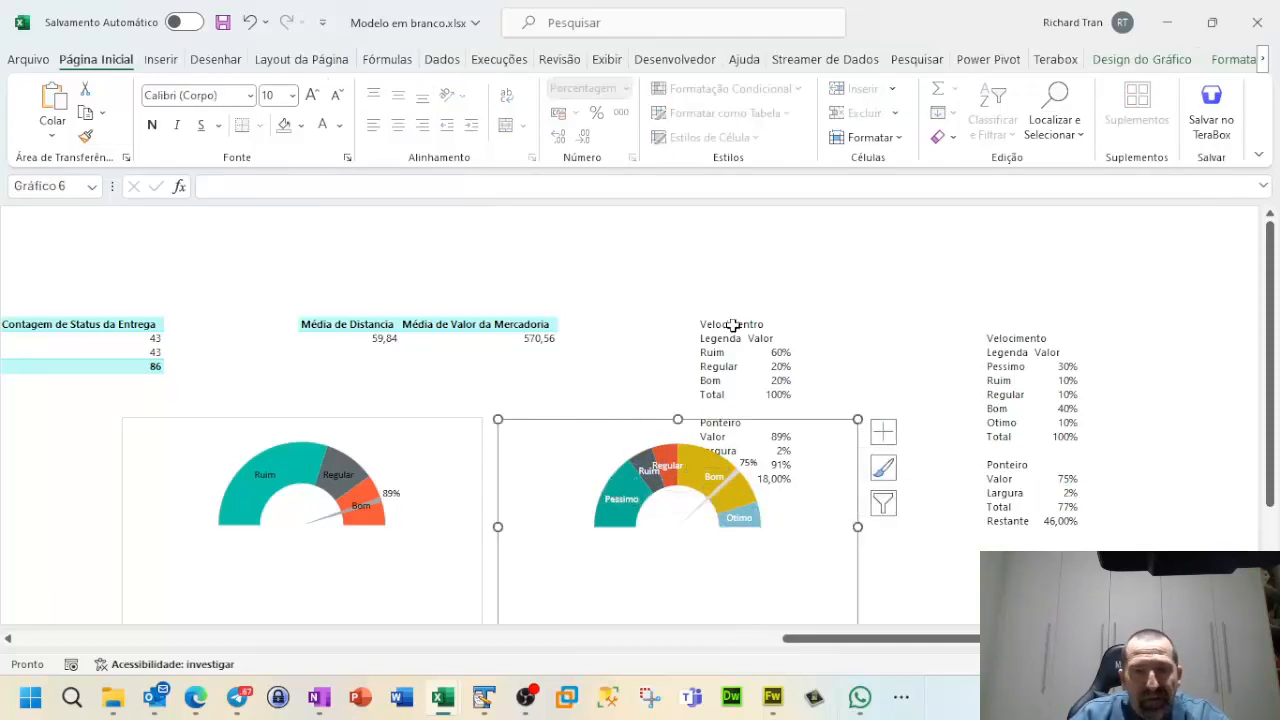
pyautogui.press('Delete')
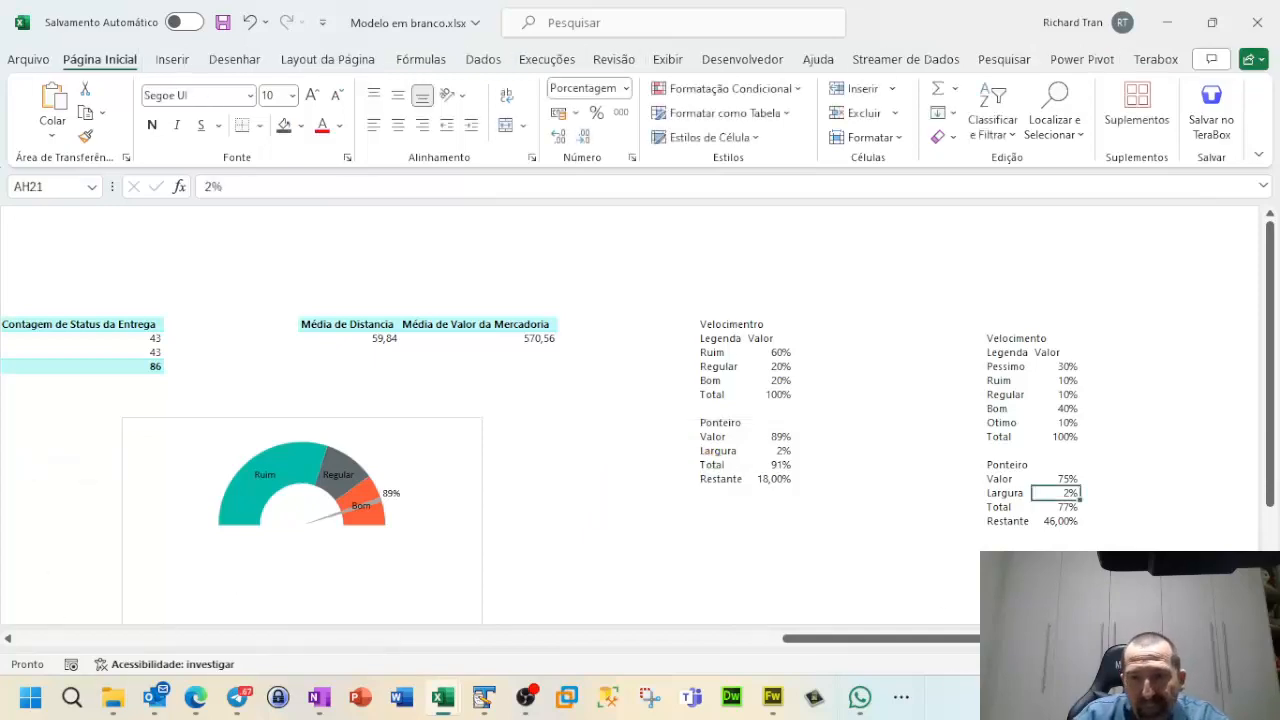
pyautogui.moveTo(882, 641); pyautogui.dragTo(58, 648)
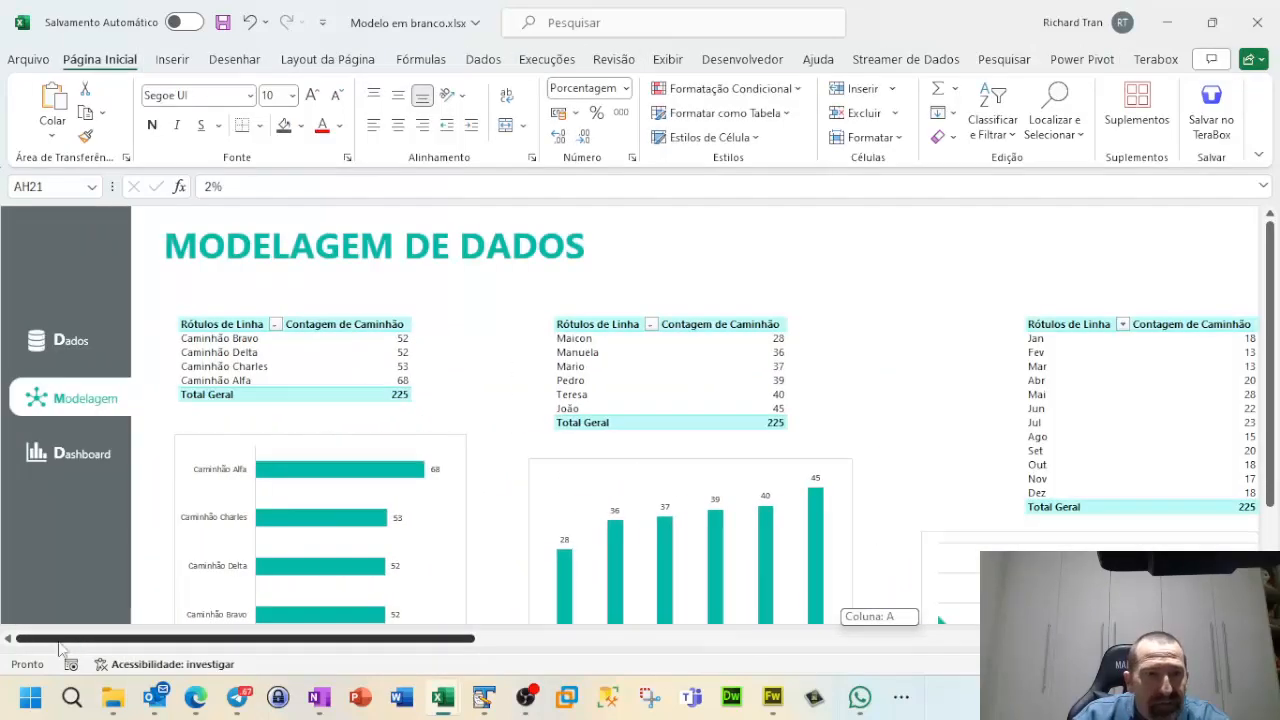
pyautogui.click(82, 455)
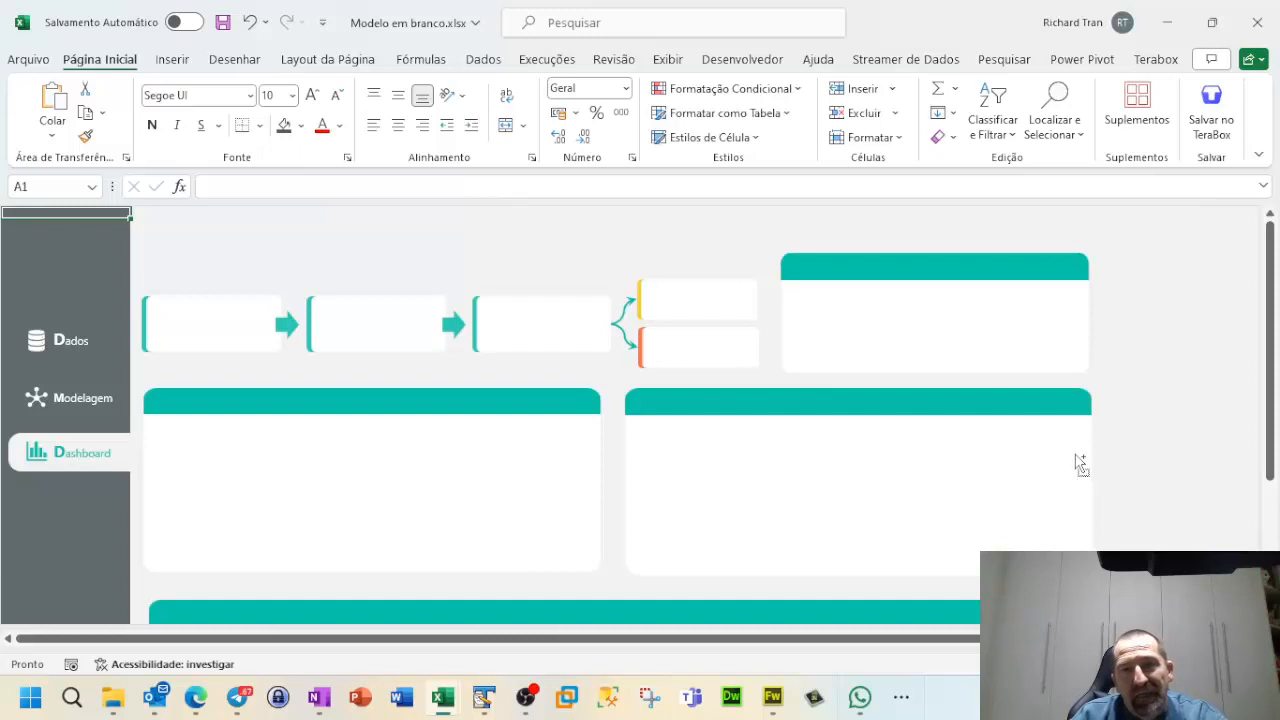
pyautogui.hotkey('ctrl', 'v')
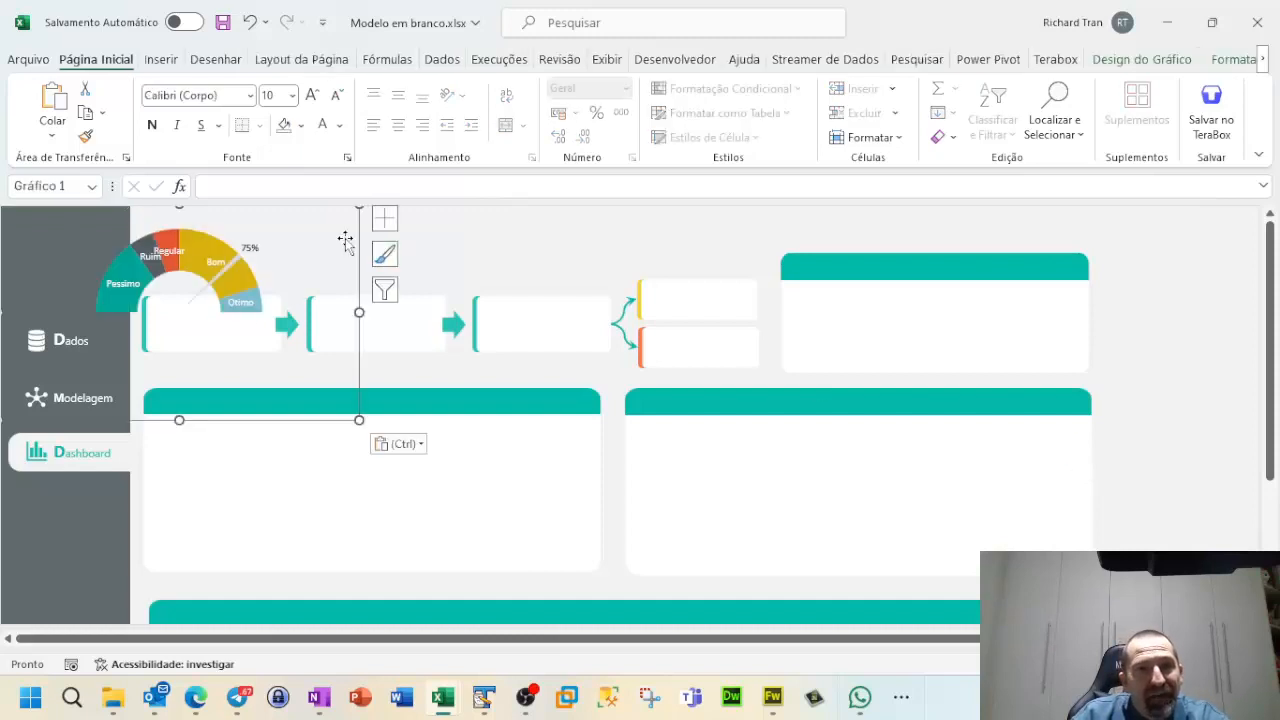
# Step: Move the pasted gauge onto the dashboard's upper-right card and shrink the chart to suit the card
pyautogui.moveTo(374, 251); pyautogui.dragTo(1062, 292)
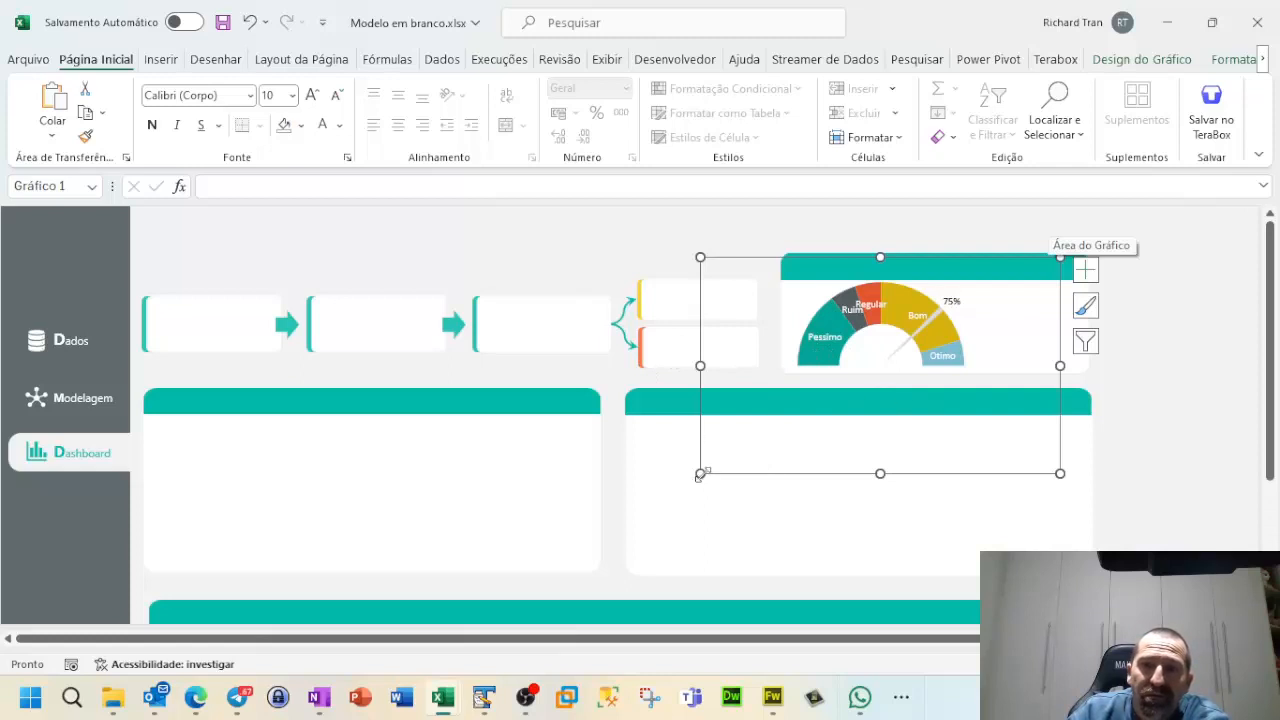
pyautogui.moveTo(699, 475); pyautogui.dragTo(764, 441)
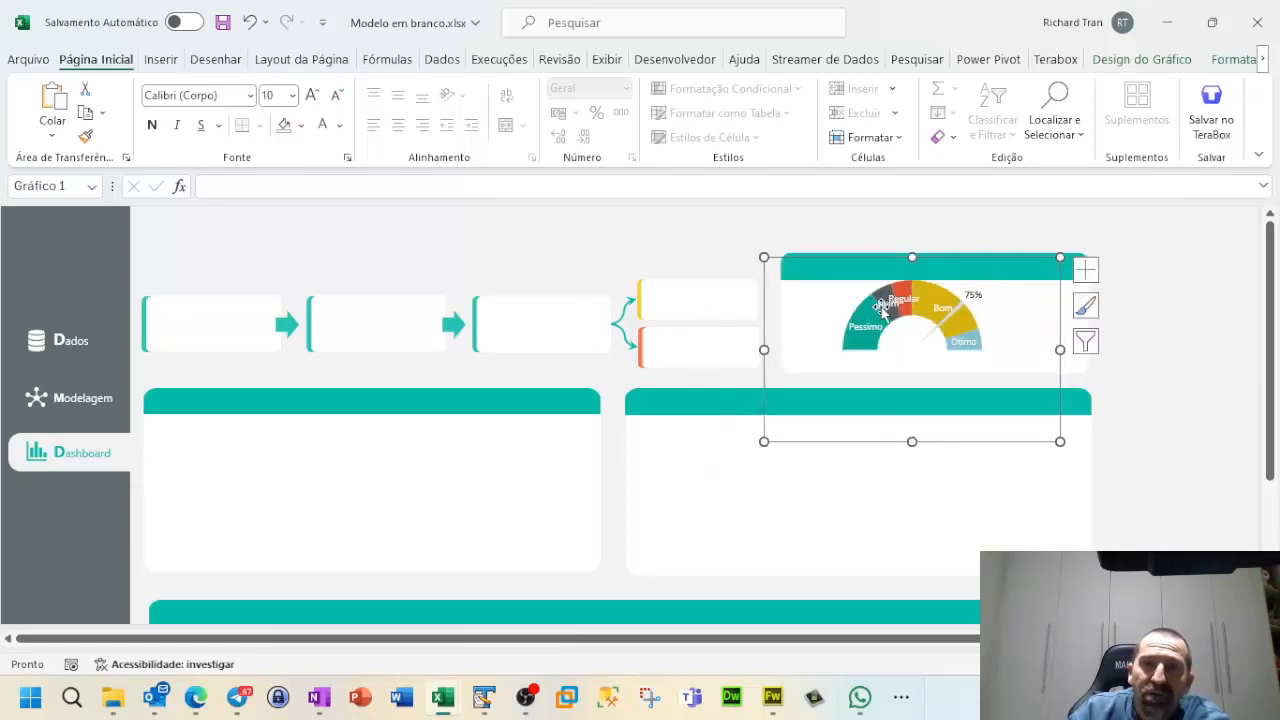
# Step: Enlarge the gauge's plot area and shift it toward the left side of the card
pyautogui.click(877, 312)
pyautogui.click(852, 288)
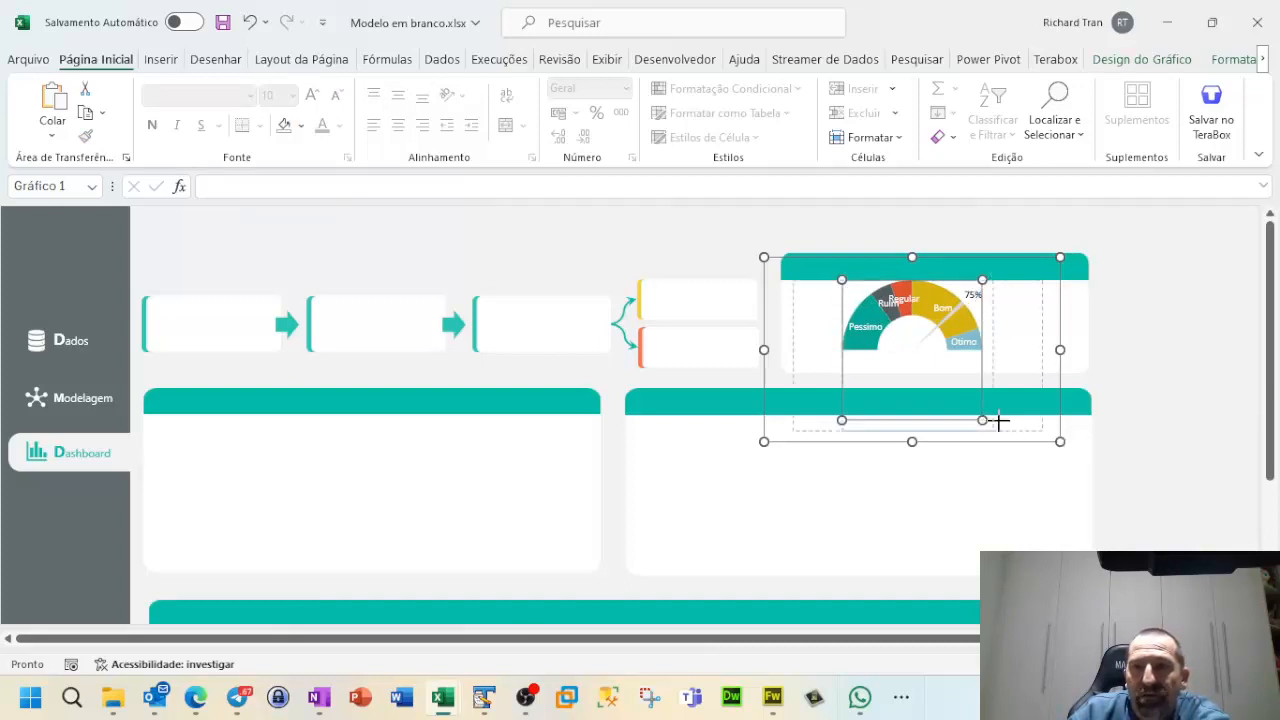
pyautogui.moveTo(997, 423)
pyautogui.mouseDown()
pyautogui.moveTo(1040, 420)
pyautogui.moveTo(1020, 420)
pyautogui.mouseUp()
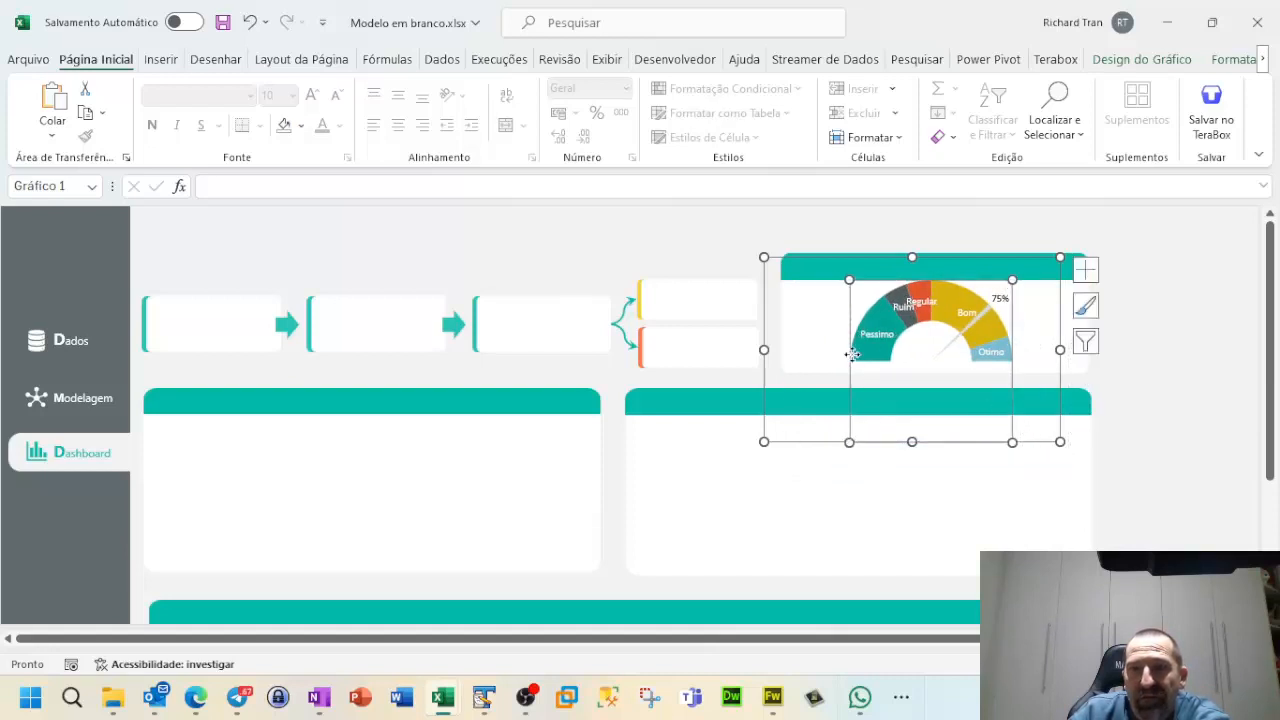
pyautogui.moveTo(849, 442); pyautogui.dragTo(786, 452)
pyautogui.moveTo(783, 453); pyautogui.dragTo(783, 453)
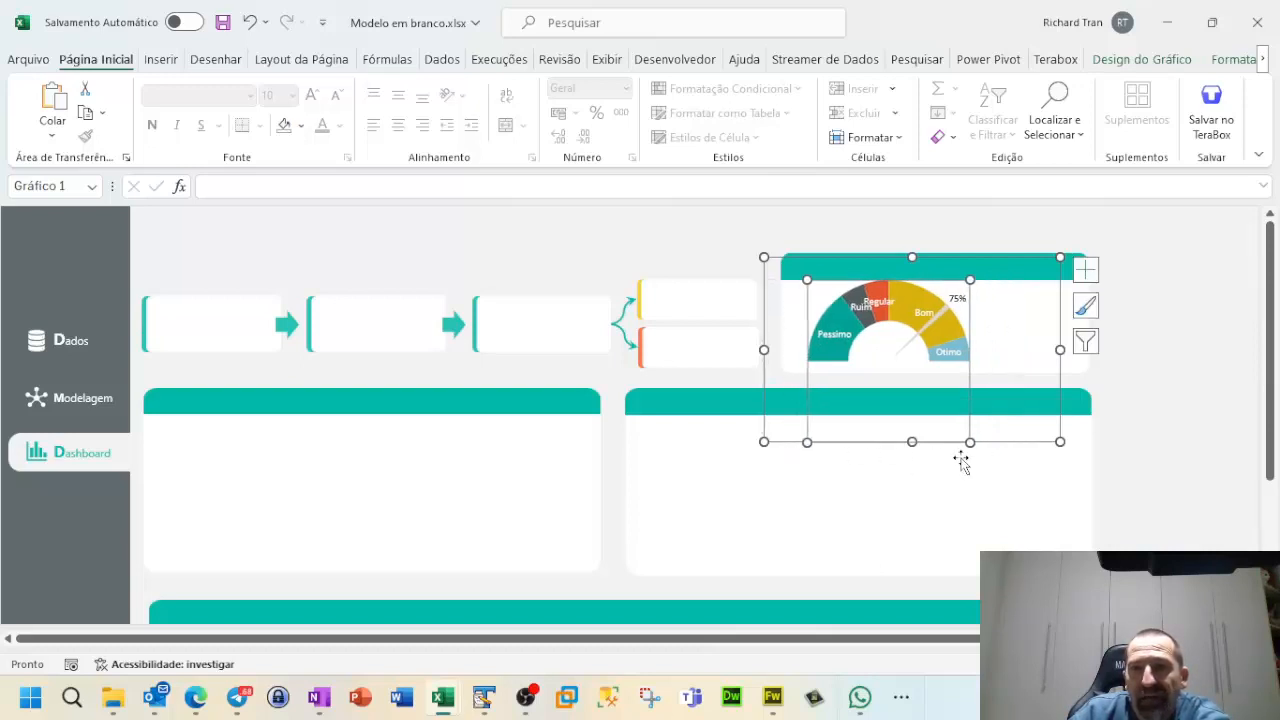
# Step: Narrow the gauge's chart area by bringing its right edge in closer to the arc
pyautogui.moveTo(970, 442); pyautogui.dragTo(1054, 449)
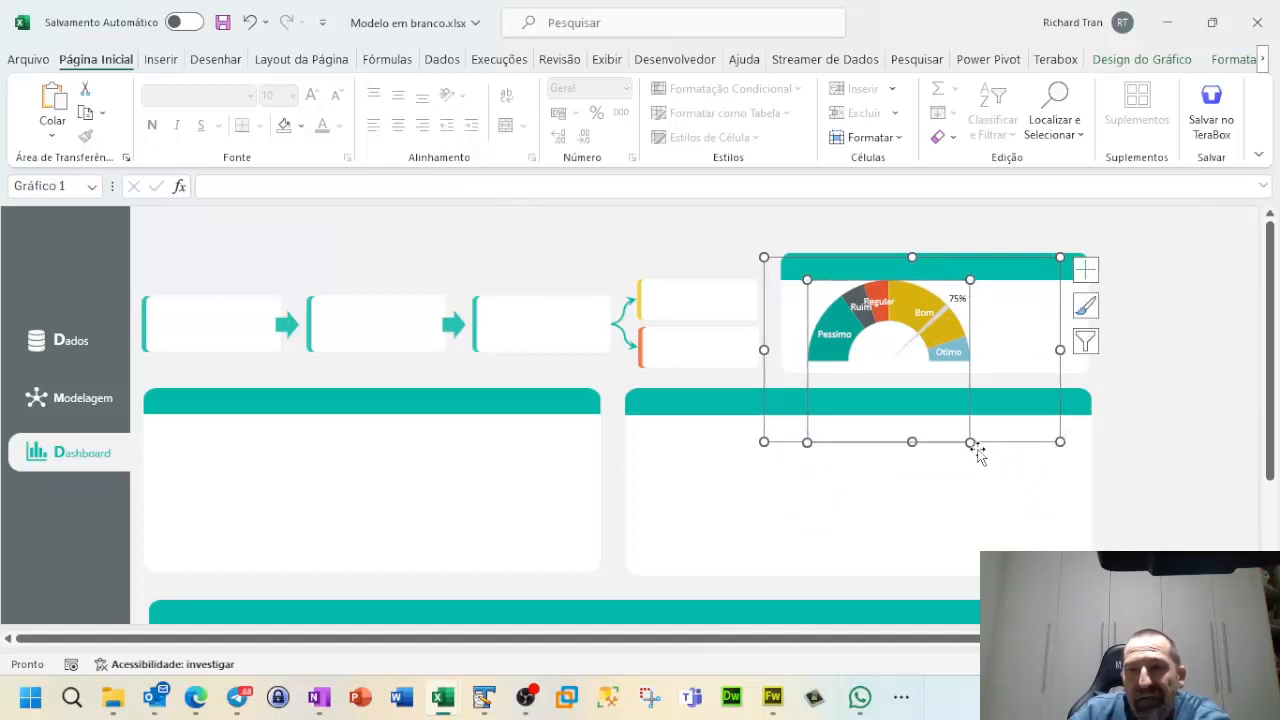
pyautogui.moveTo(969, 441)
pyautogui.mouseDown()
pyautogui.moveTo(990, 455)
pyautogui.moveTo(1046, 434)
pyautogui.moveTo(977, 446)
pyautogui.mouseUp()
pyautogui.click(1060, 441)
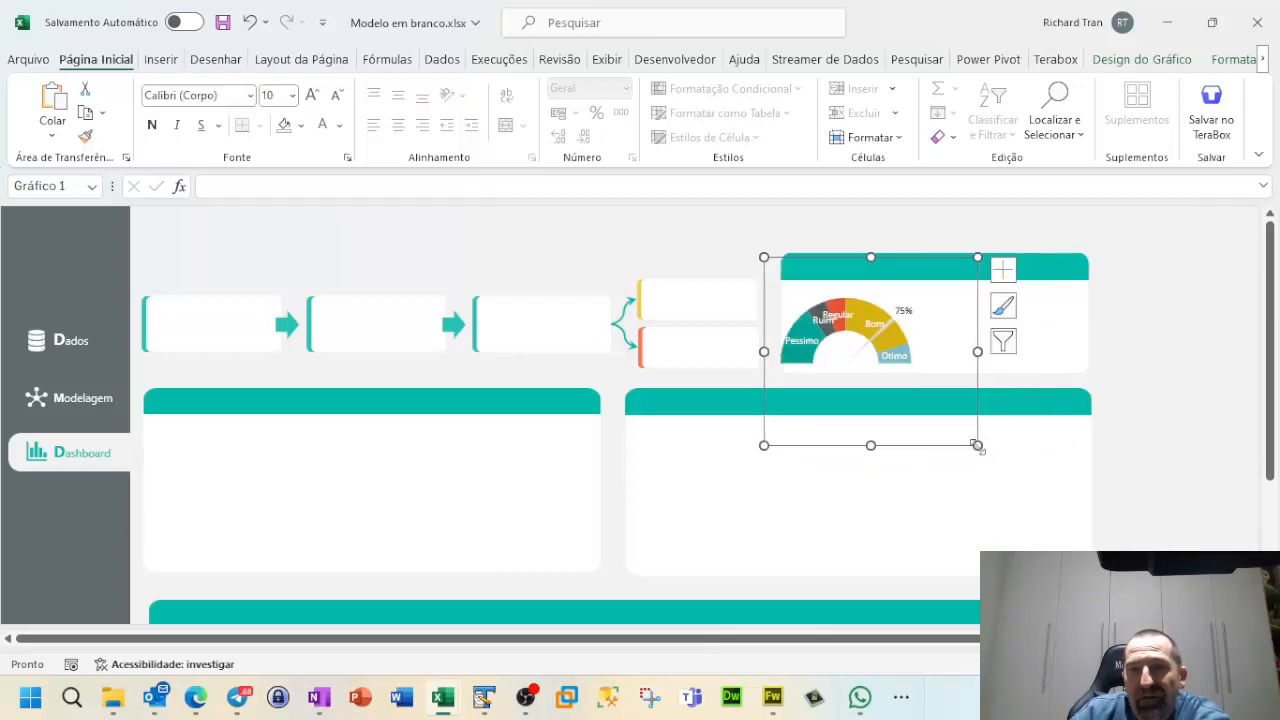
# Step: Try a narrower gauge chart by pulling its right edge further in toward the arc
pyautogui.moveTo(977, 351); pyautogui.dragTo(940, 350)
pyautogui.click(876, 342)
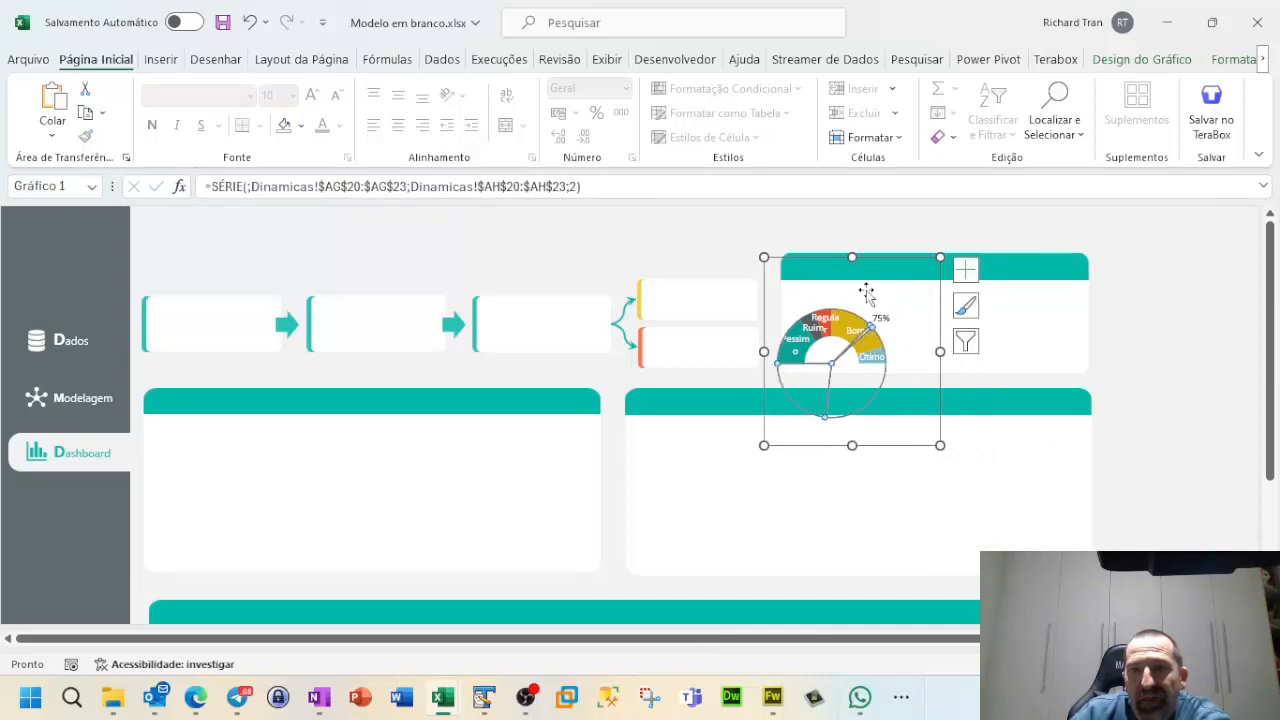
pyautogui.click(878, 299)
pyautogui.click(838, 310)
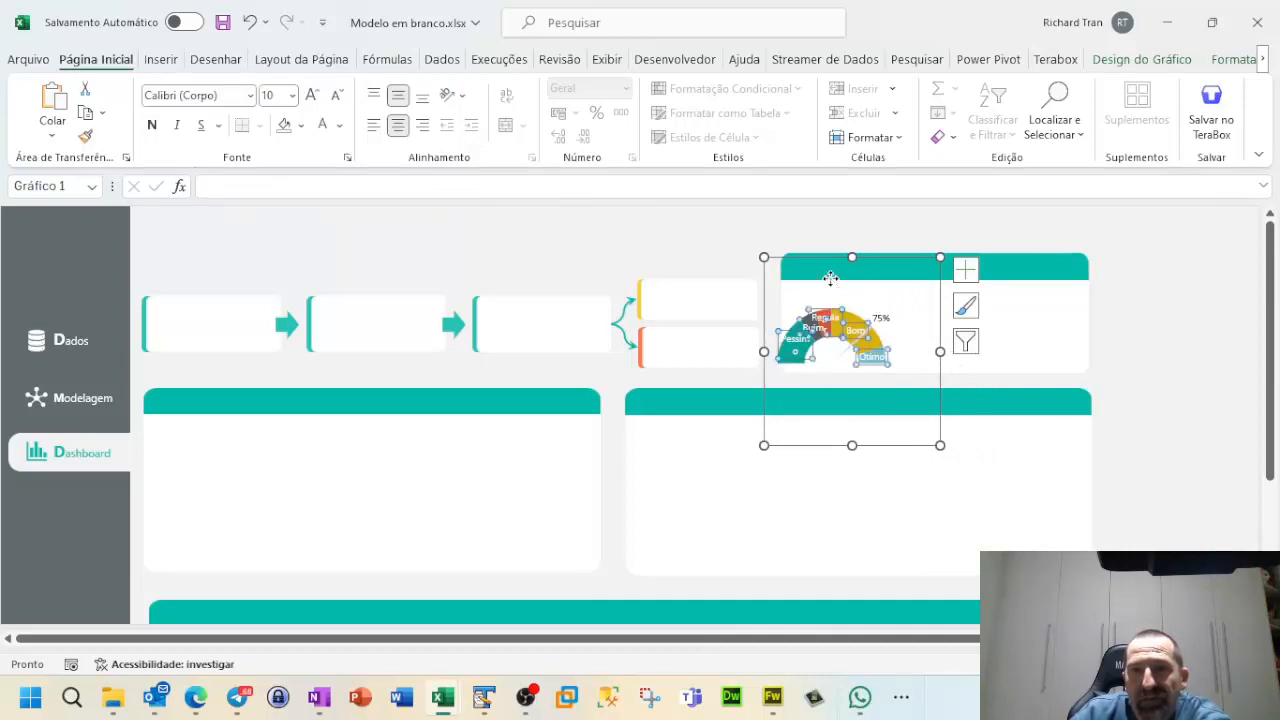
pyautogui.click(817, 272)
pyautogui.click(831, 396)
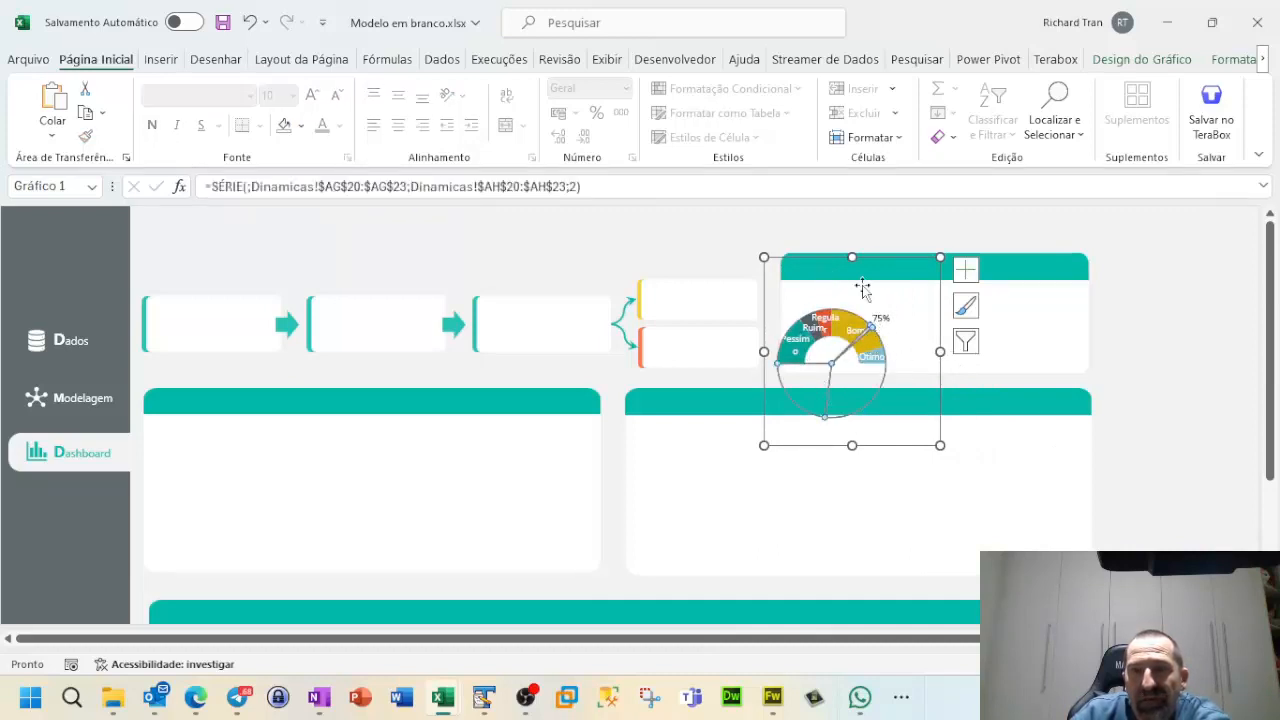
pyautogui.click(841, 285)
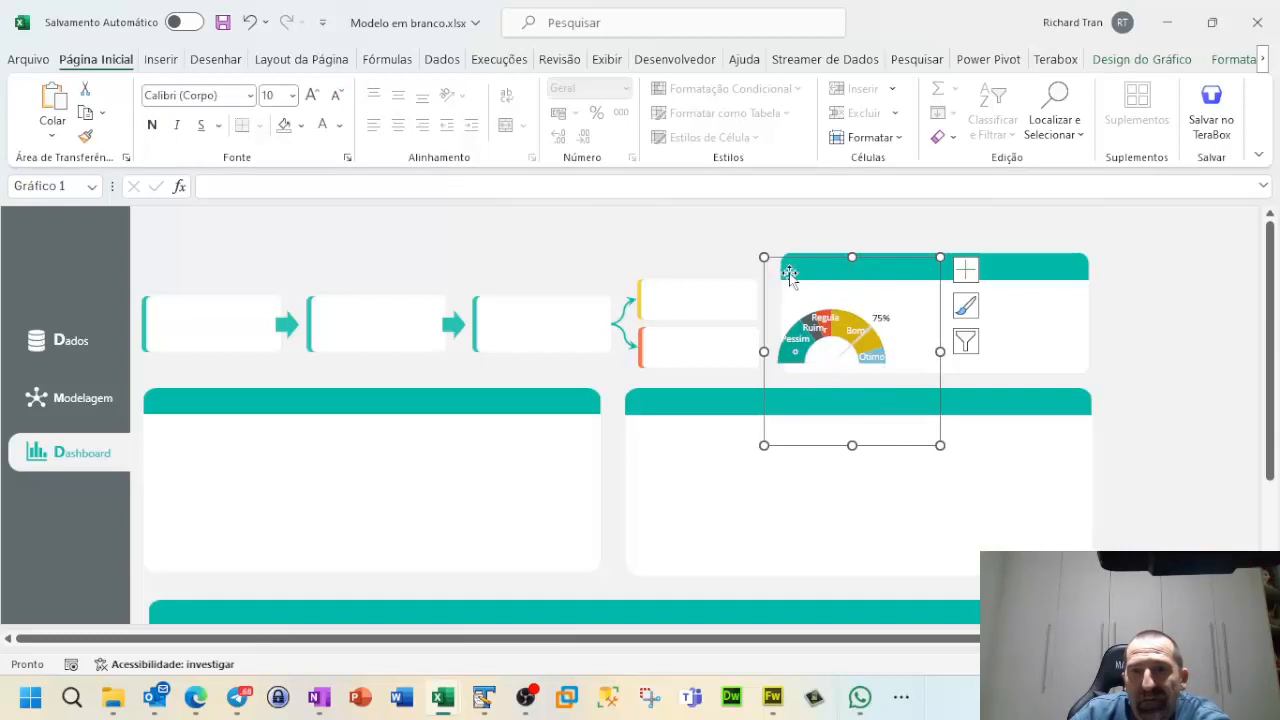
# Step: Shift the gauge chart up and inward on the upper-right card, and widen it so the arc becomes larger
pyautogui.moveTo(794, 264); pyautogui.dragTo(834, 242)
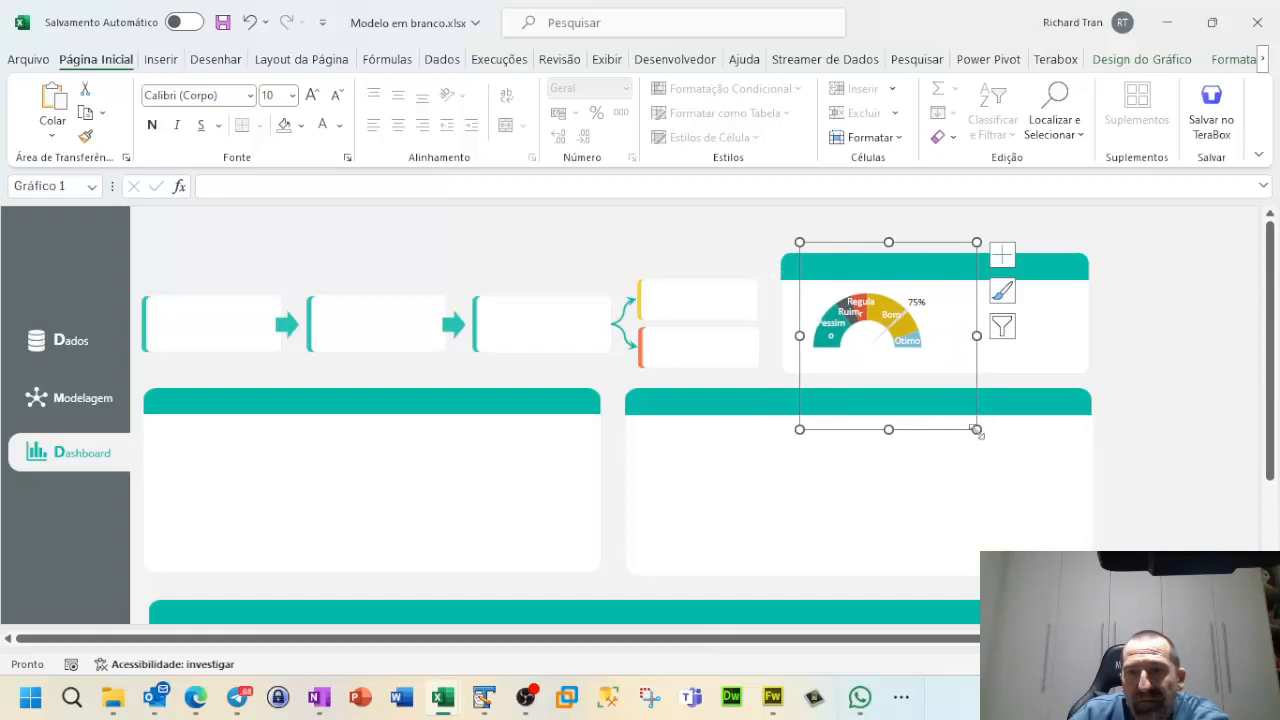
pyautogui.moveTo(976, 335); pyautogui.dragTo(1048, 337)
pyautogui.click(943, 374)
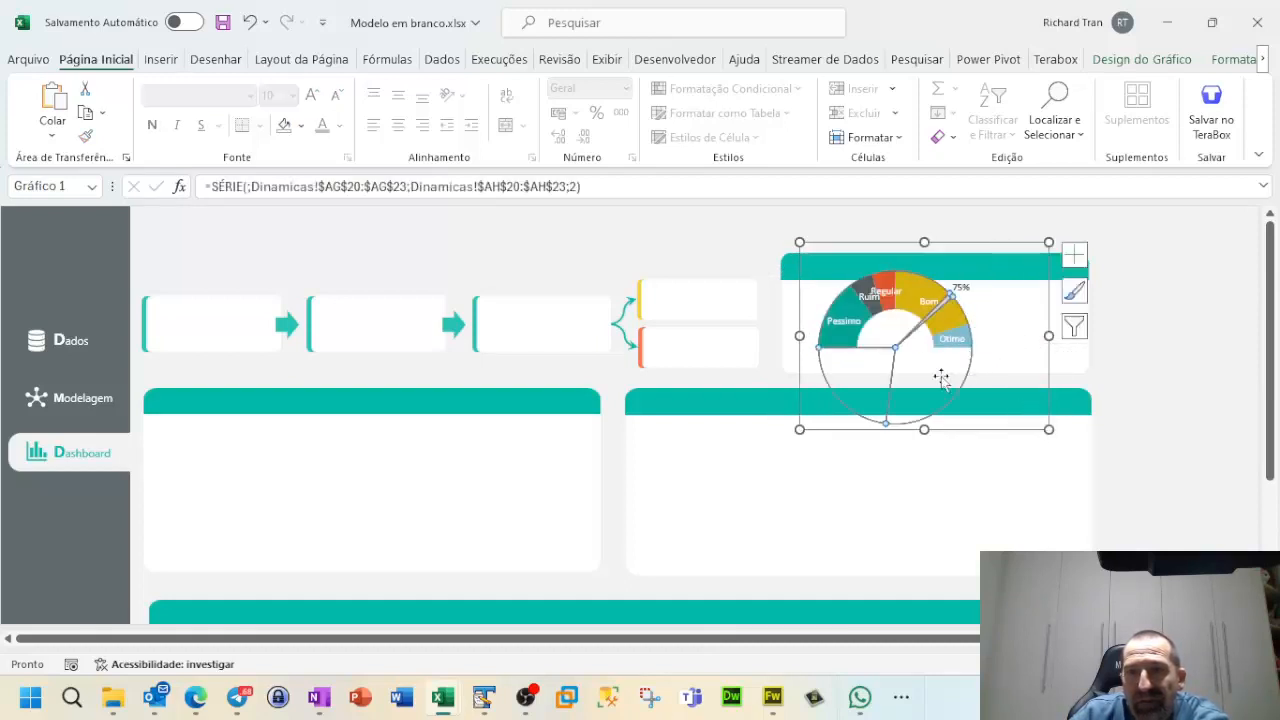
pyautogui.click(1004, 403)
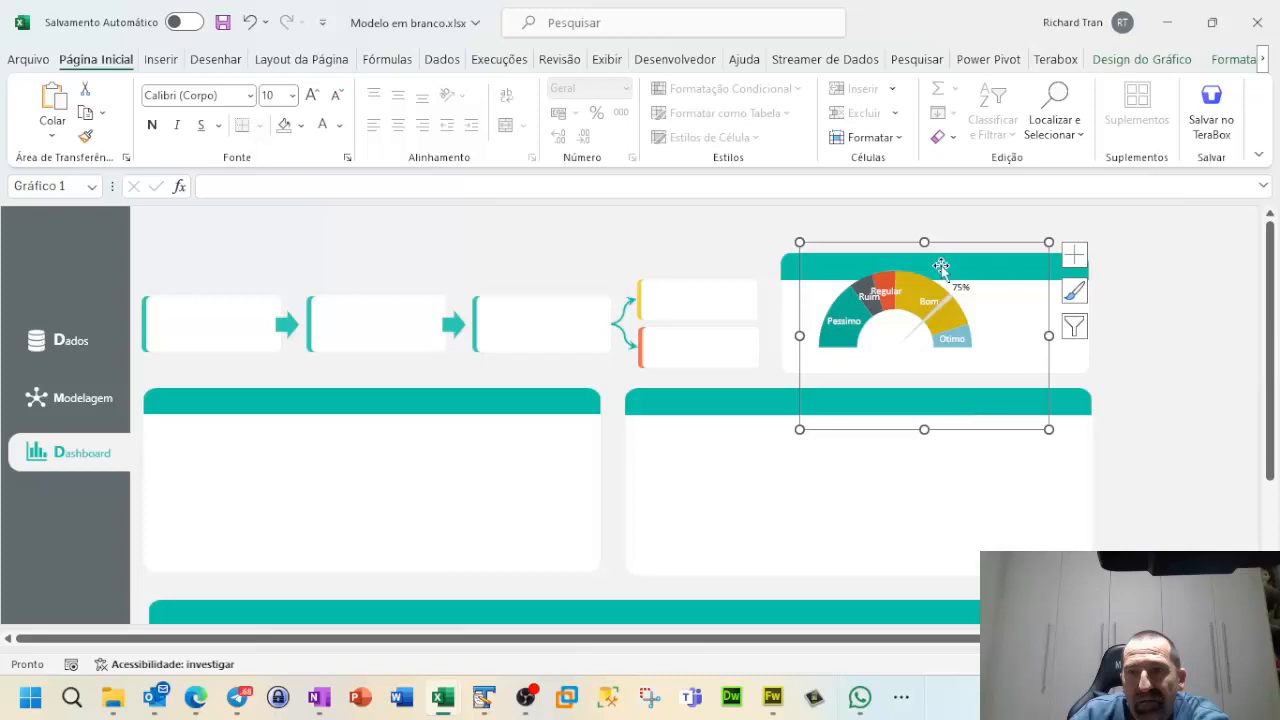
# Step: Align the gauge chart with the card's left edge and shrink it so the arc fits below the green header
pyautogui.doubleClick(825, 263)
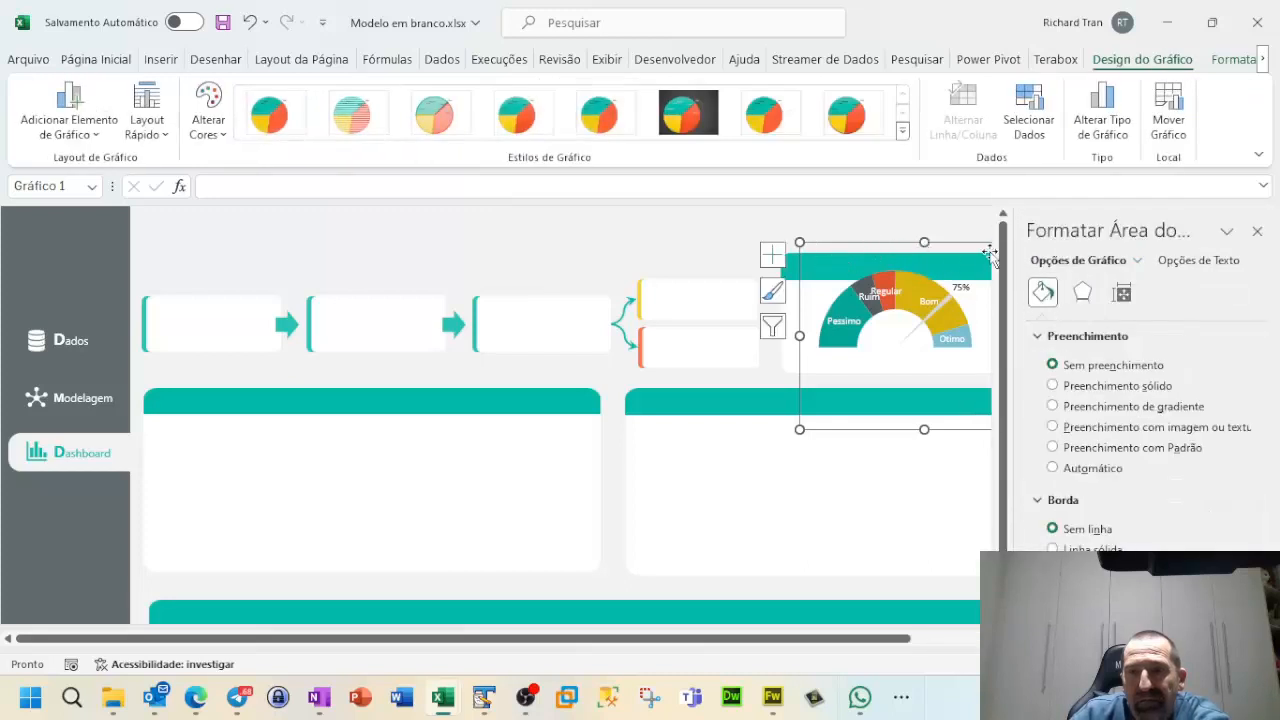
pyautogui.click(1258, 231)
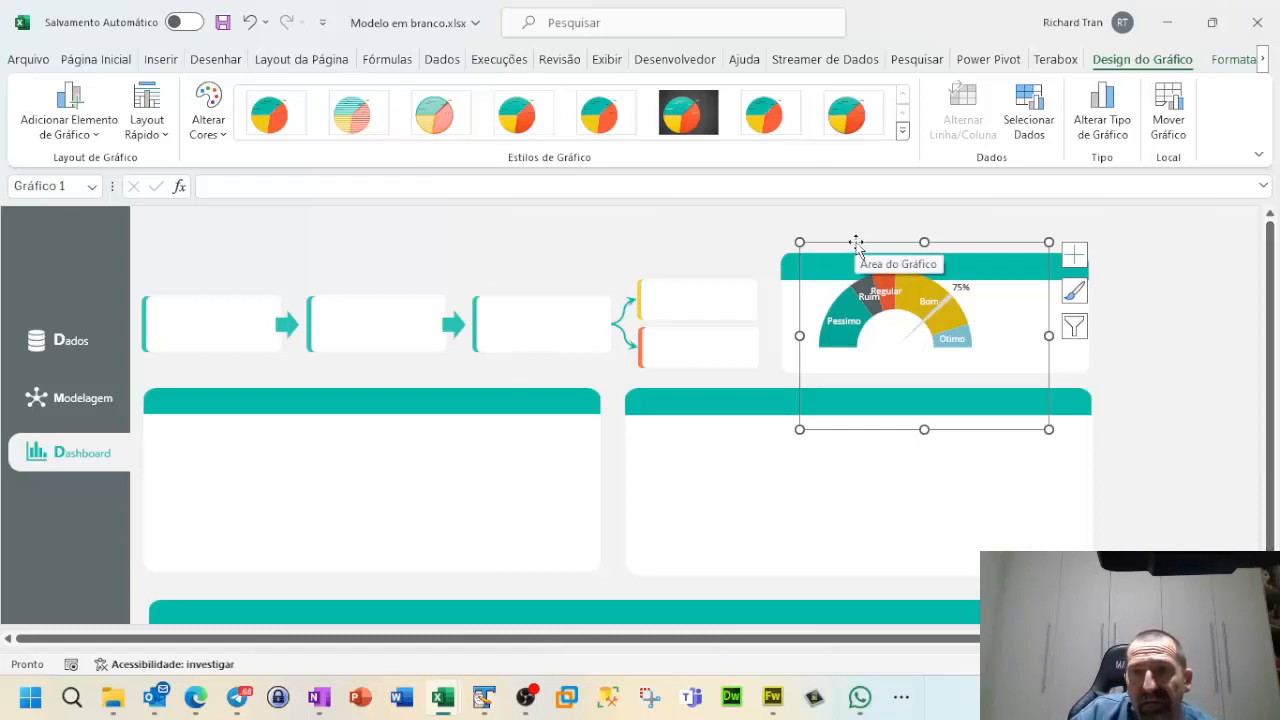
pyautogui.moveTo(856, 242); pyautogui.dragTo(837, 258)
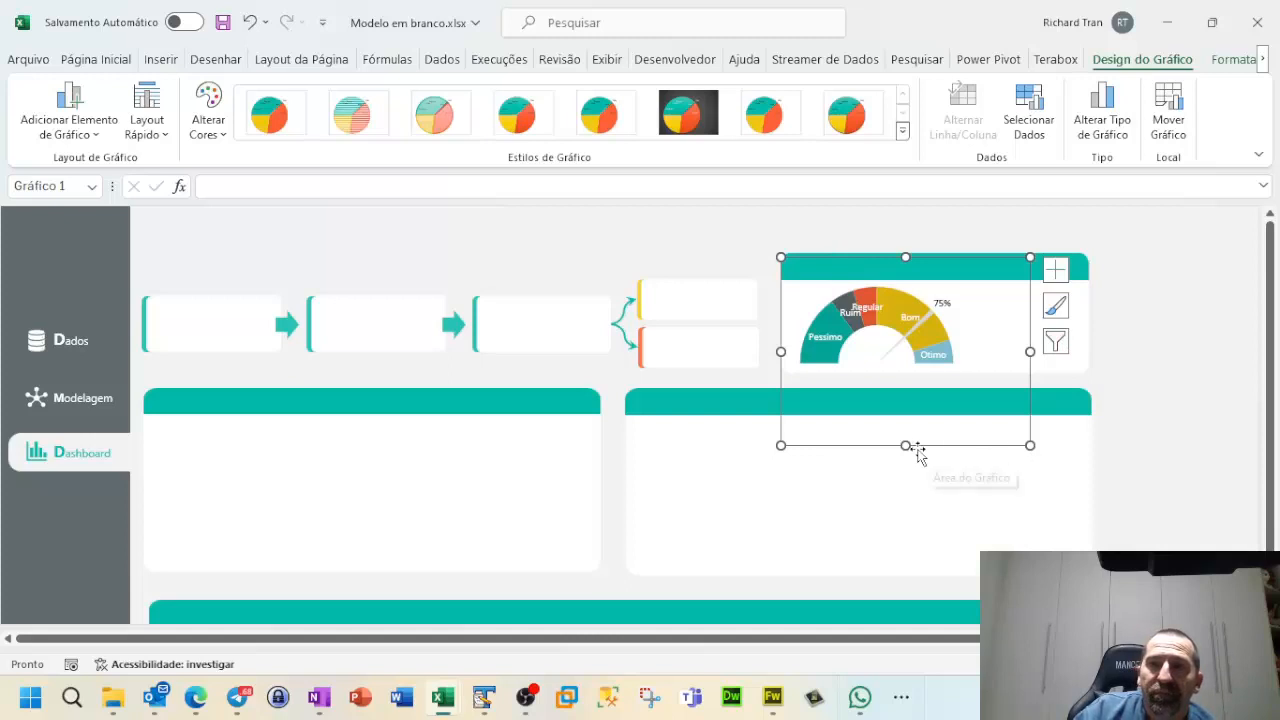
pyautogui.moveTo(1031, 444); pyautogui.dragTo(1003, 419)
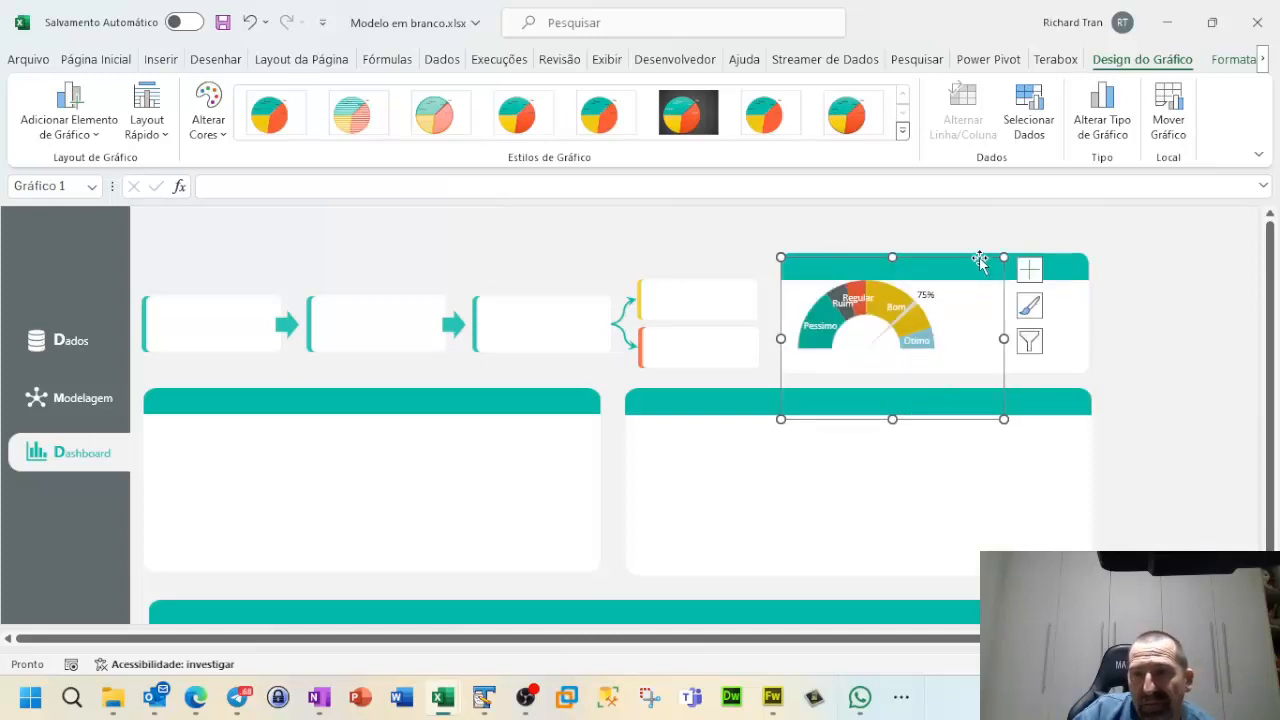
pyautogui.moveTo(980, 258); pyautogui.dragTo(982, 266)
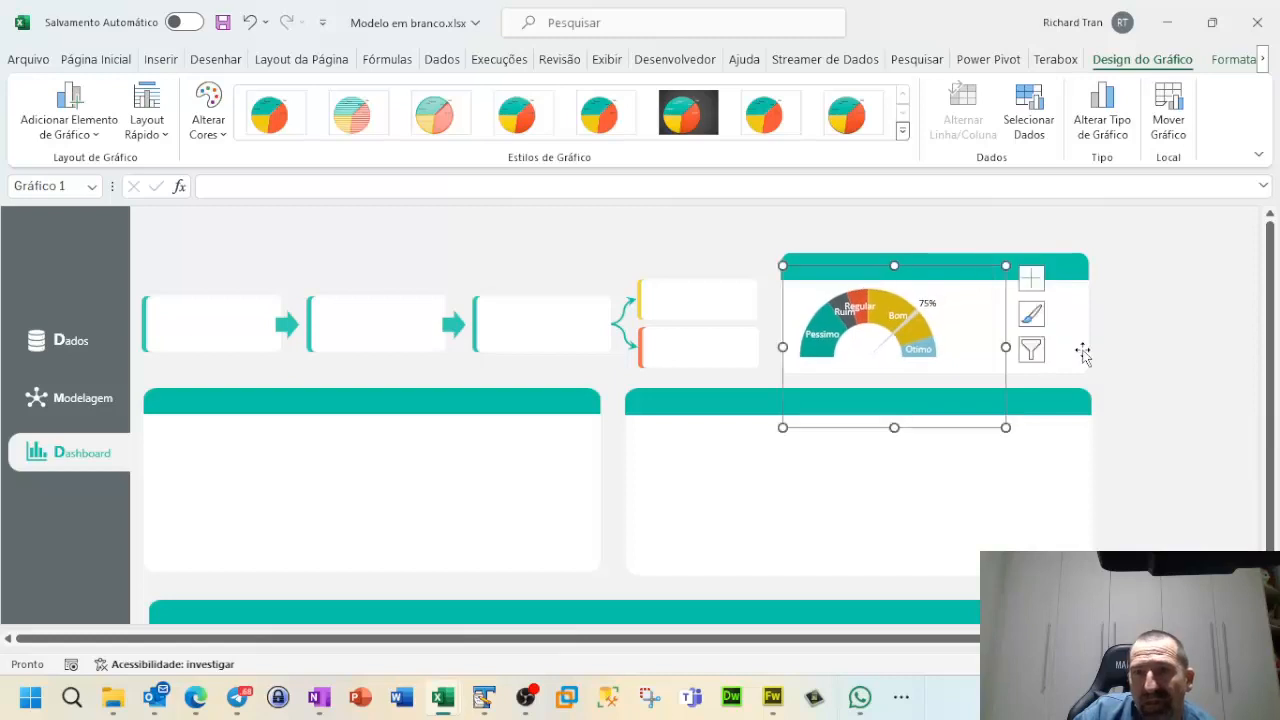
pyautogui.click(1139, 338)
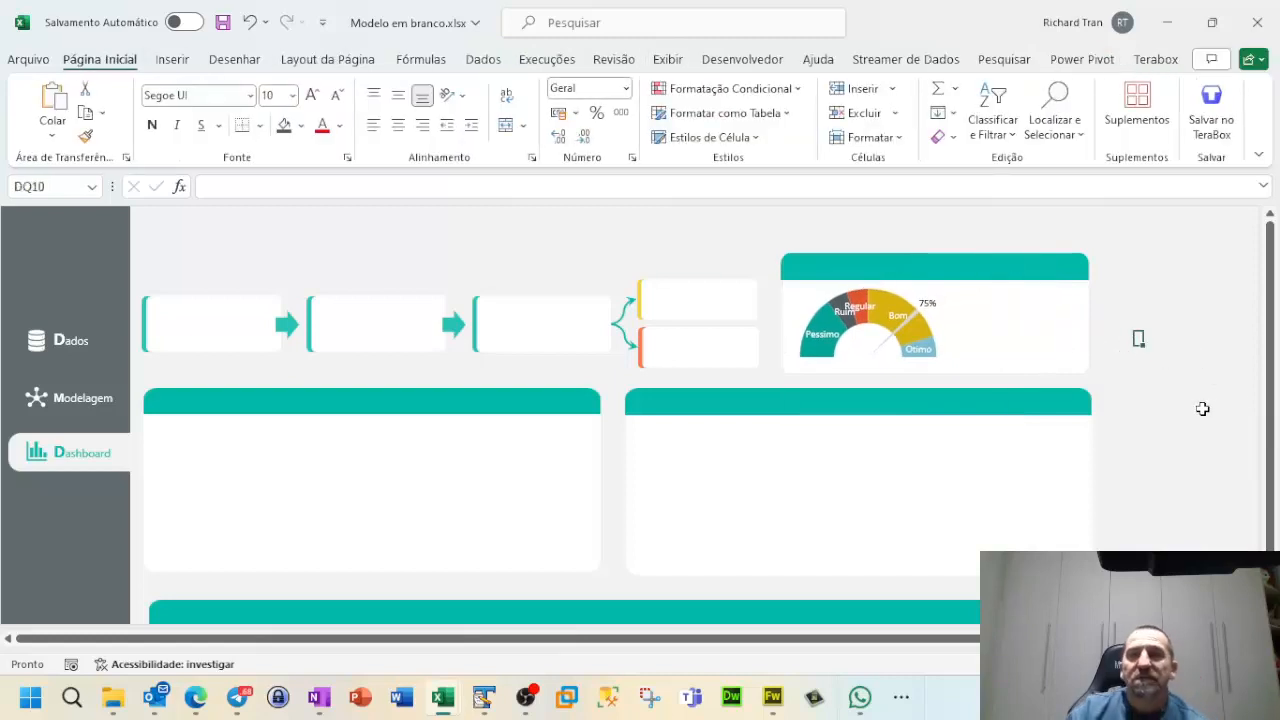